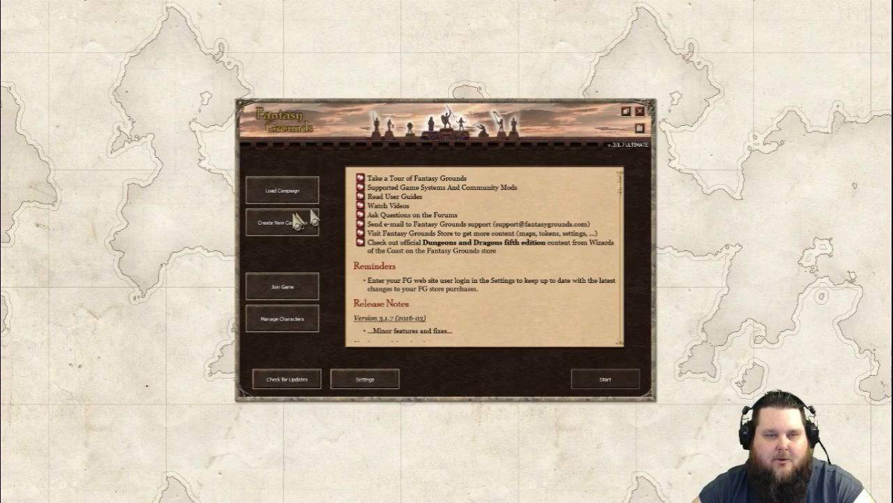
Step: Start creating a new campaign and choose the 5E ruleset for it
click(274, 228)
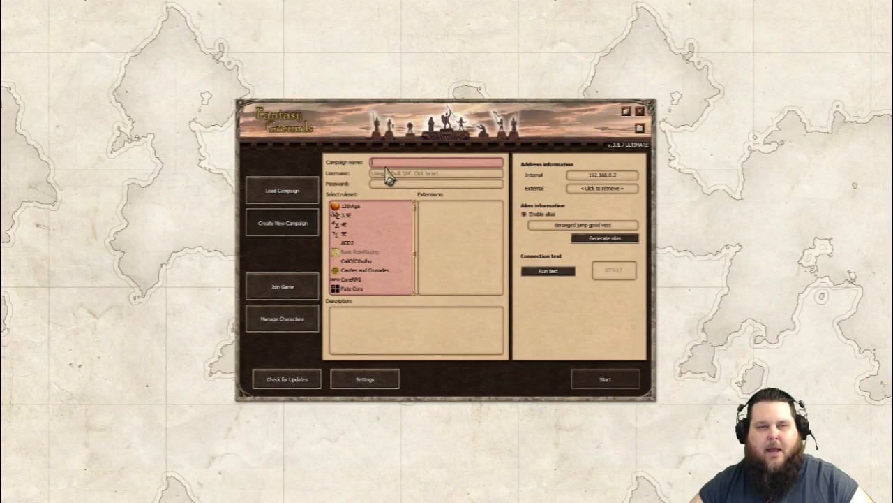
click(353, 235)
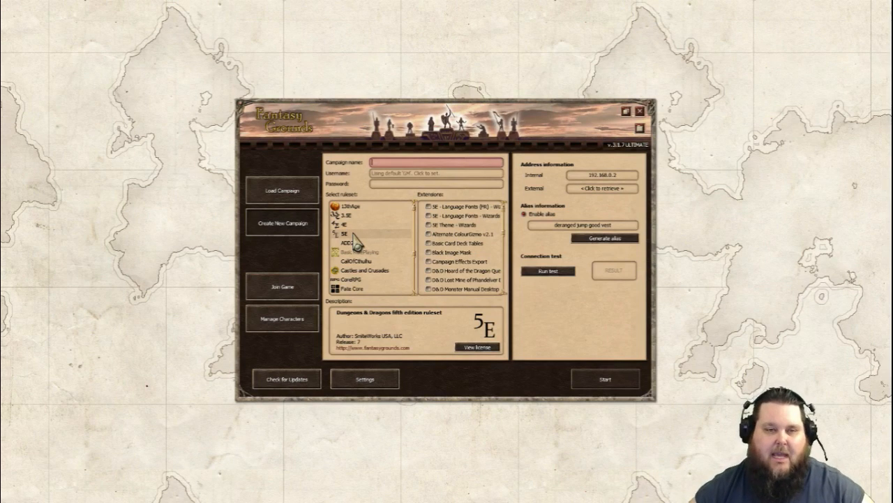
scroll(391, 258, down, 1)
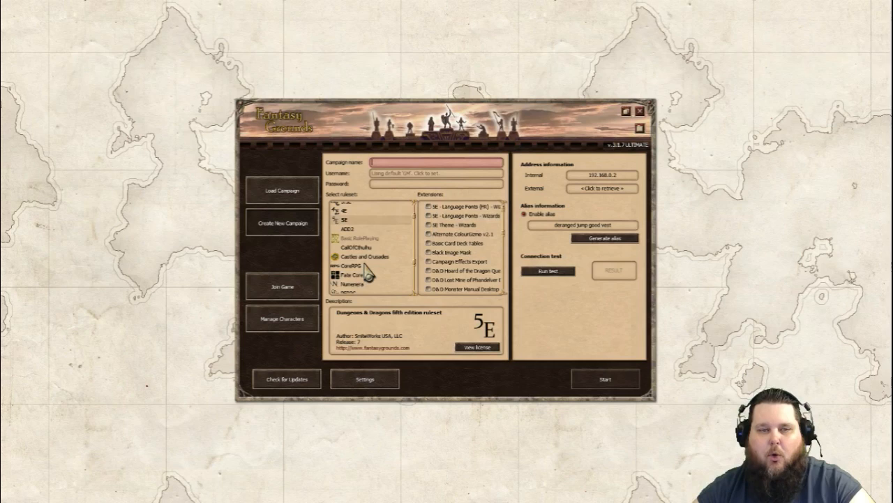
click(363, 267)
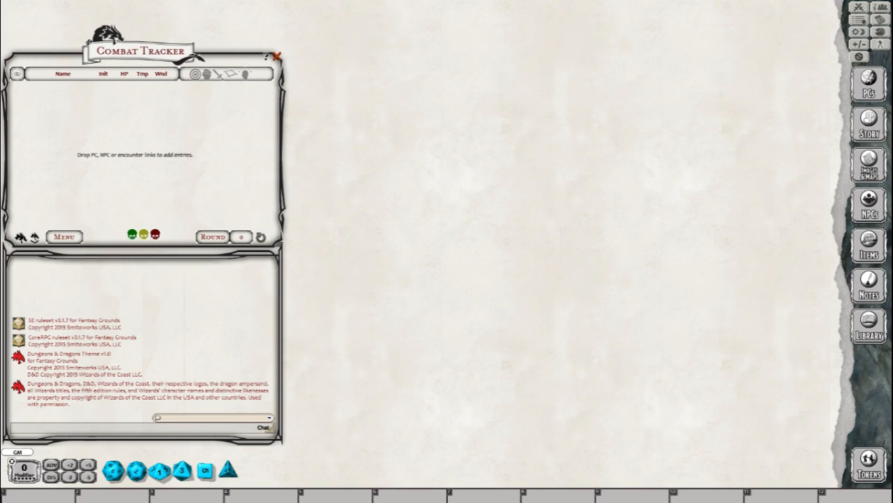
Step: Bring the Tomb of Tiberesh PDF into view in Acrobat Reader and examine its opening pages and character artwork
drag(892, 28, 461, 25)
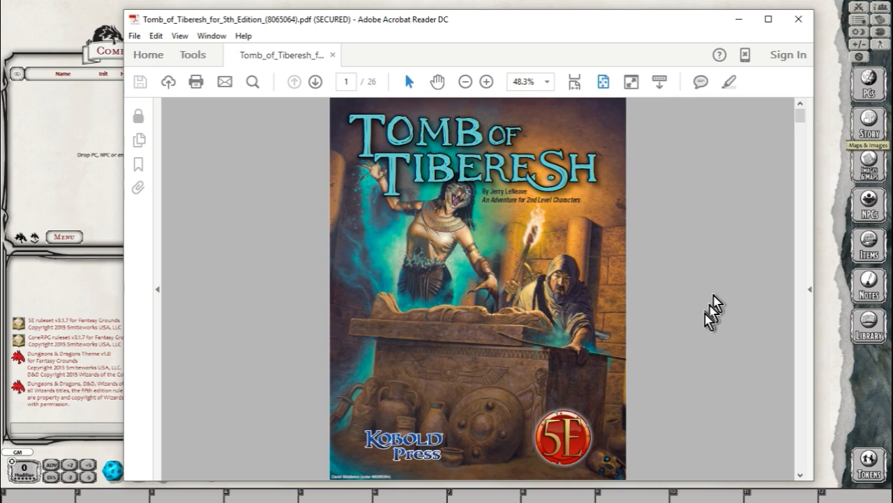
scroll(707, 321, down, 2)
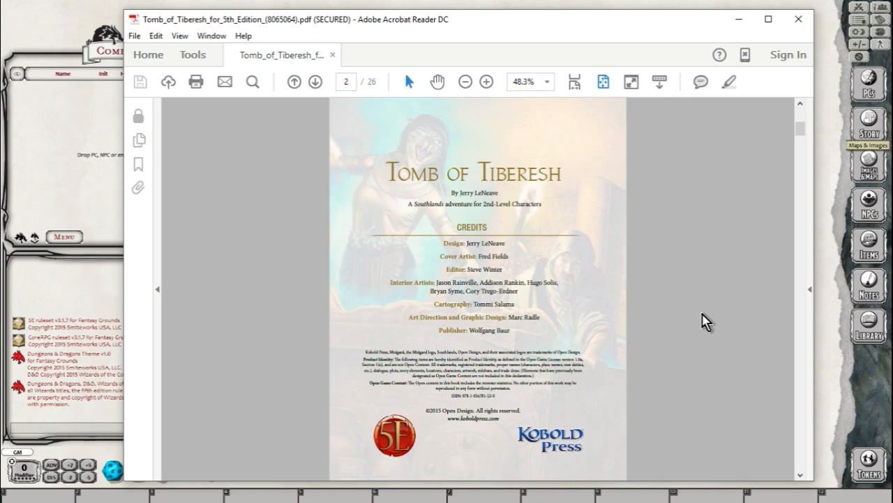
scroll(707, 322, down, 4)
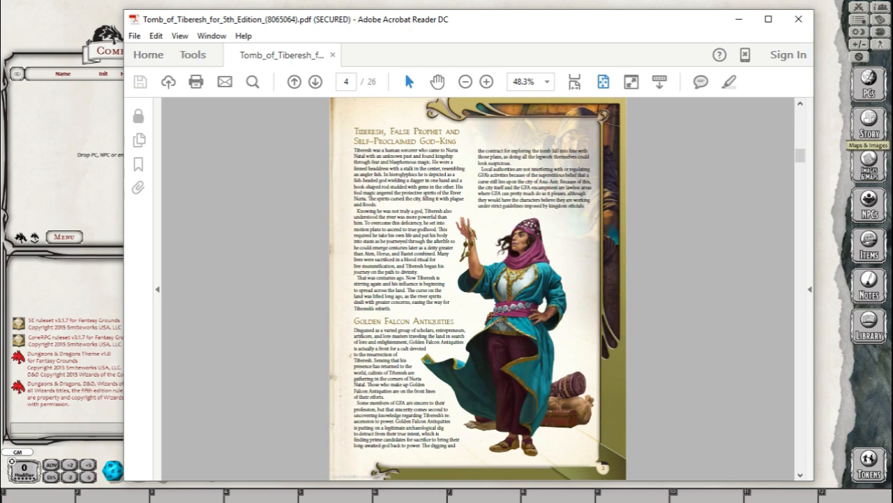
click(507, 308)
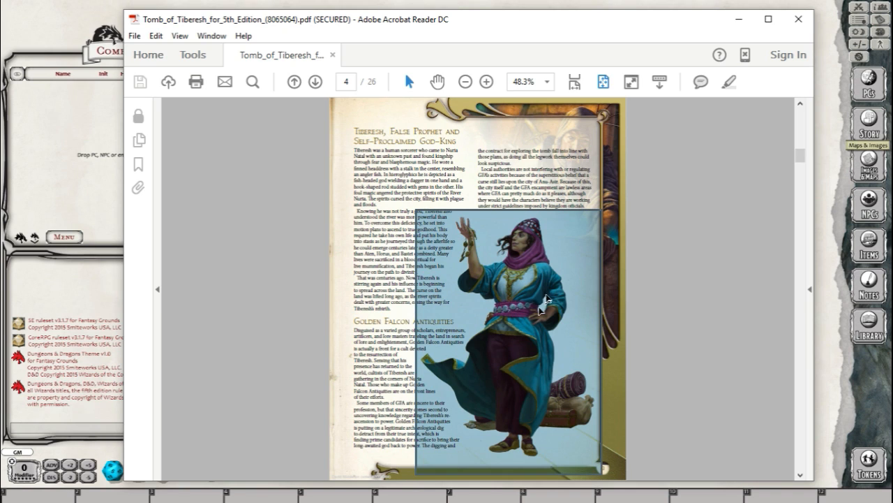
scroll(523, 294, down, 2)
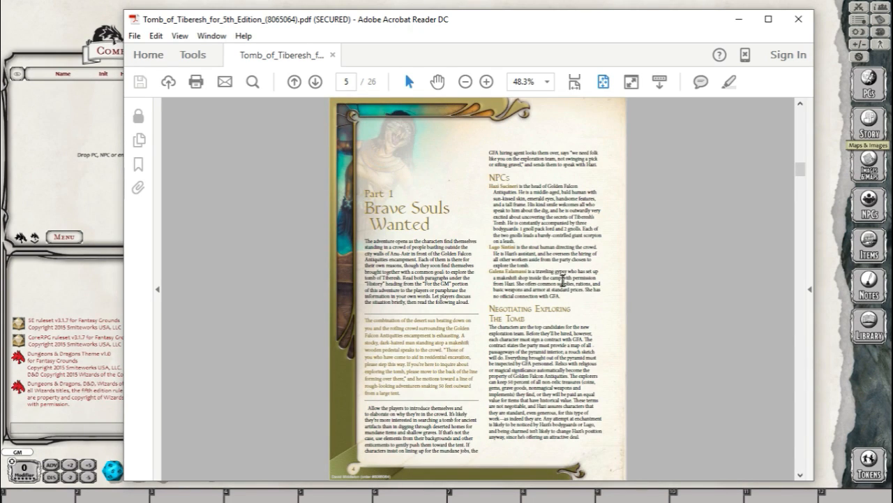
scroll(558, 286, up, 2)
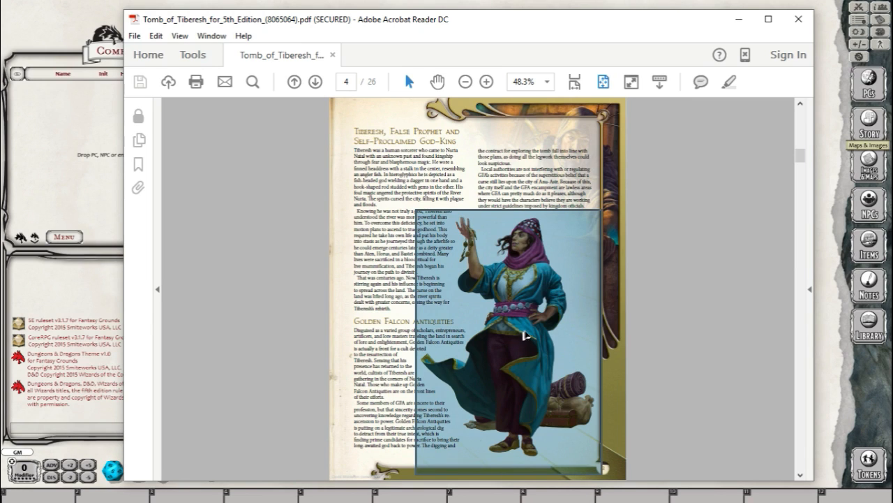
scroll(520, 335, down, 2)
scroll(504, 281, up, 2)
scroll(545, 317, down, 3)
scroll(542, 310, down, 3)
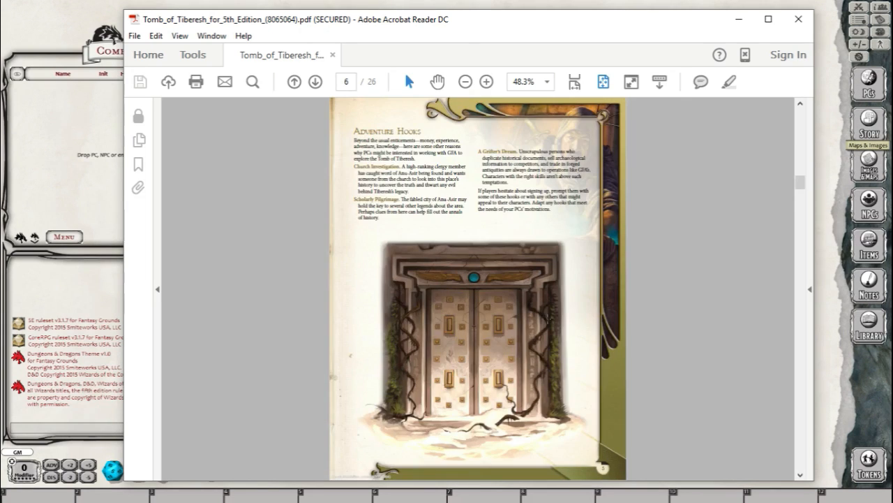
Step: Check that the double-door illustration on page 6 and the tomb map on page 8 can be selected as images
click(476, 344)
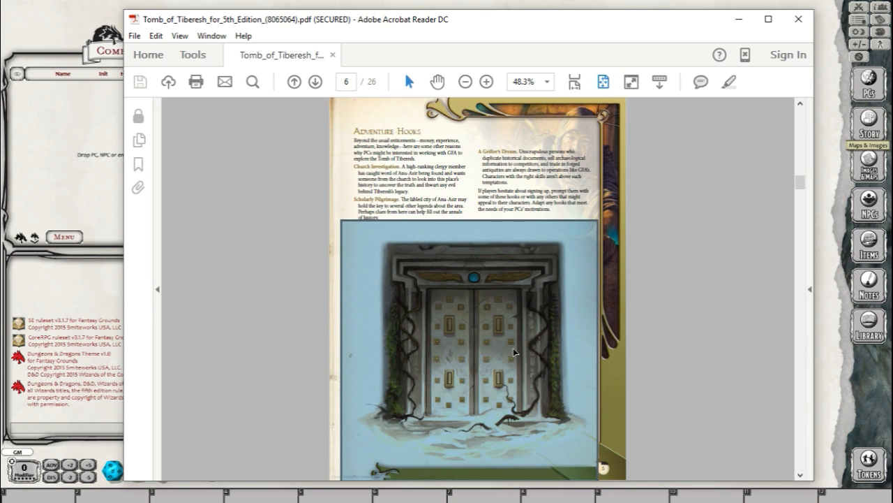
scroll(515, 352, down, 2)
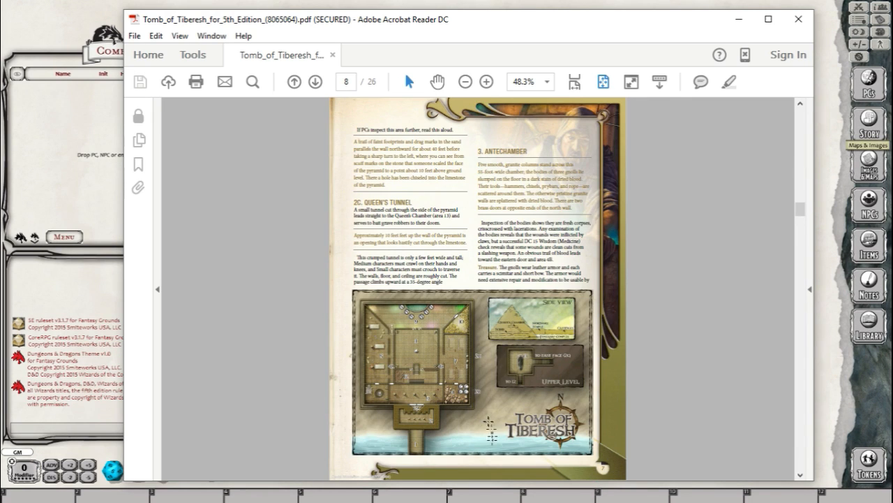
click(486, 413)
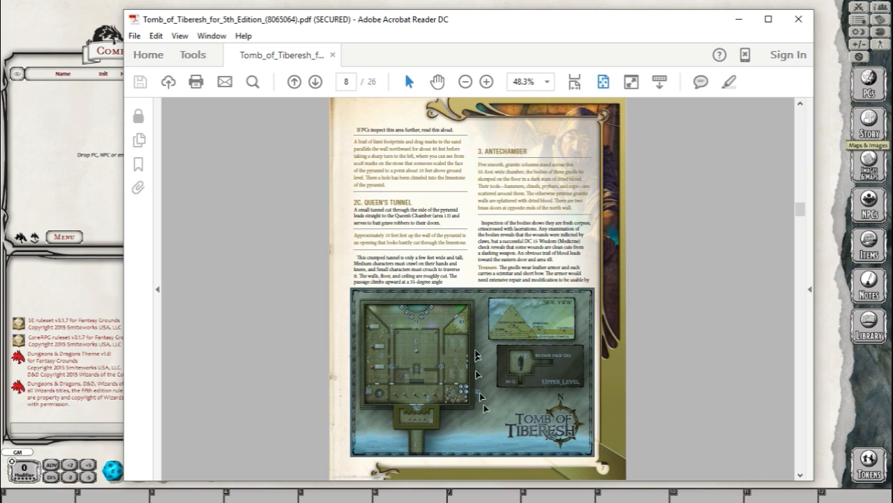
click(498, 256)
scroll(497, 392, down, 2)
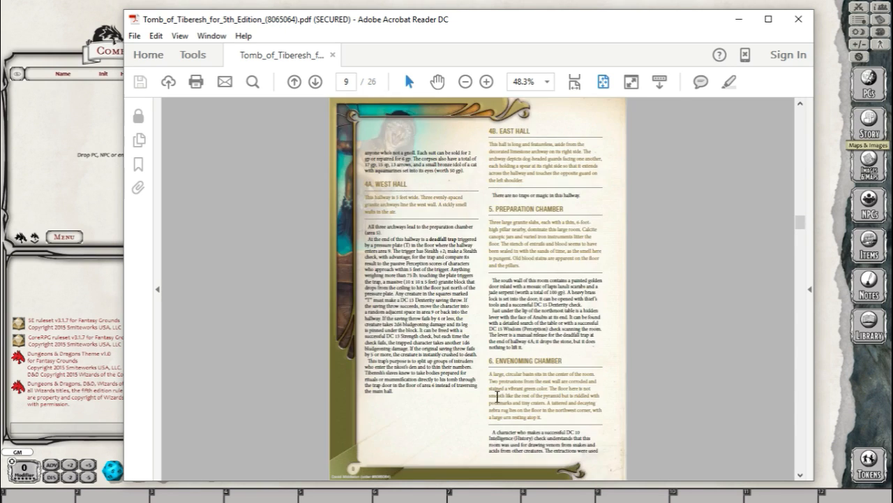
Step: Examine the remaining adventure pages up to page 20 for maps and illustrations, and select the treasure chest picture
scroll(497, 392, down, 2)
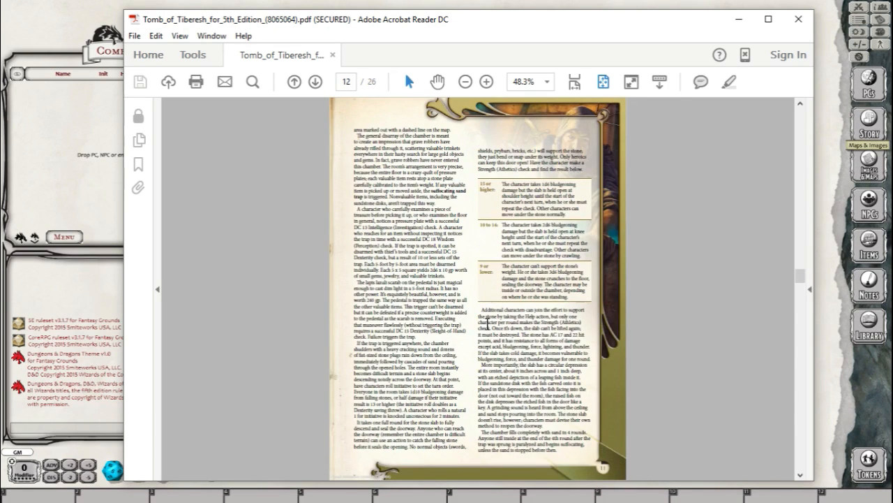
scroll(488, 328, down, 1)
scroll(487, 328, down, 3)
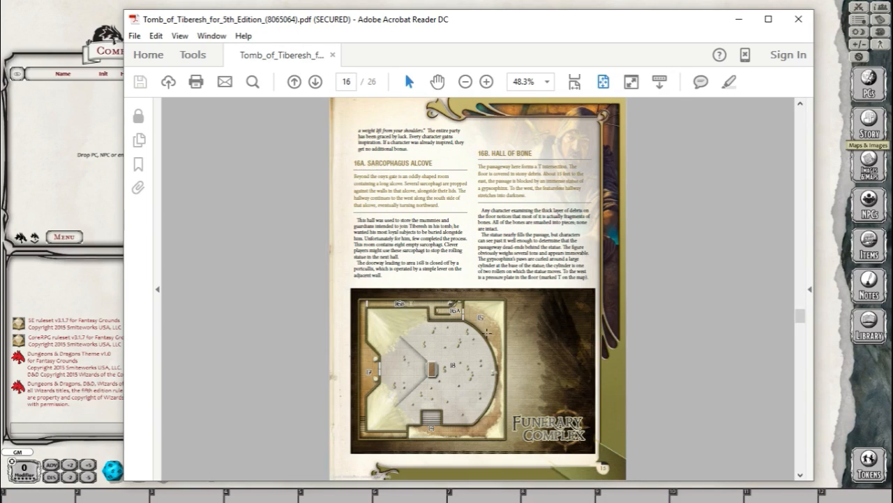
scroll(530, 368, down, 2)
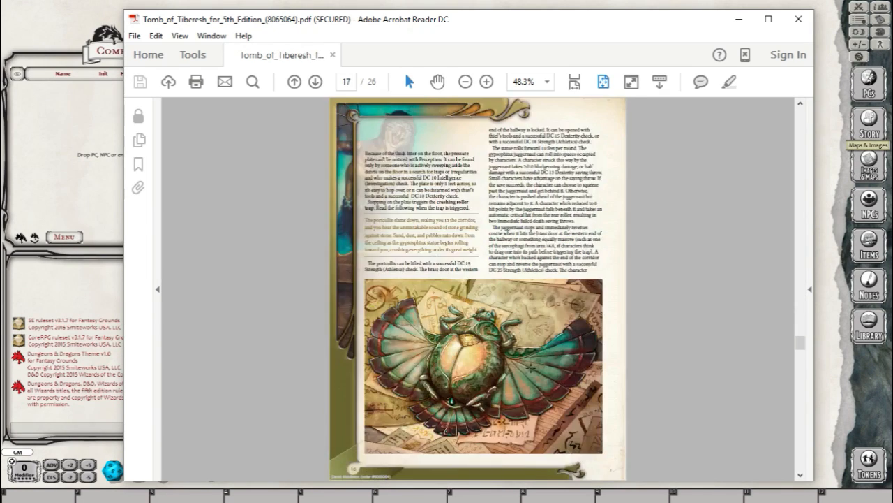
scroll(530, 368, up, 2)
scroll(461, 335, down, 2)
scroll(461, 335, up, 2)
scroll(494, 367, down, 3)
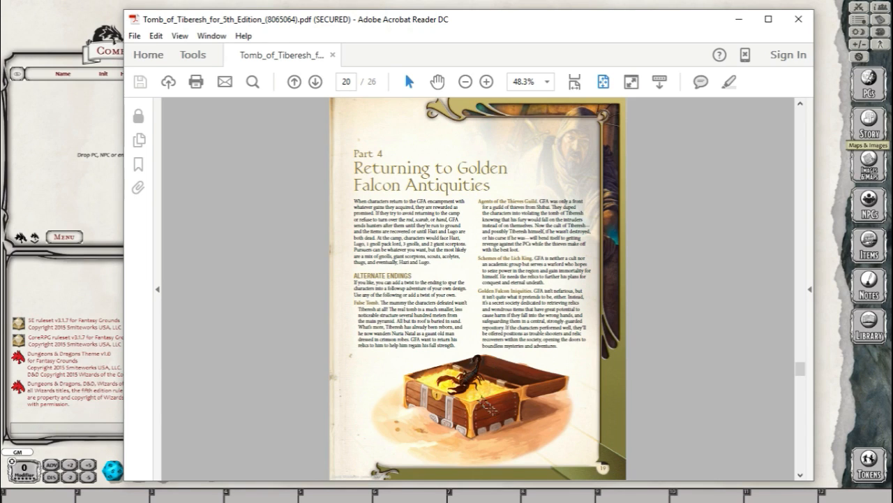
click(476, 397)
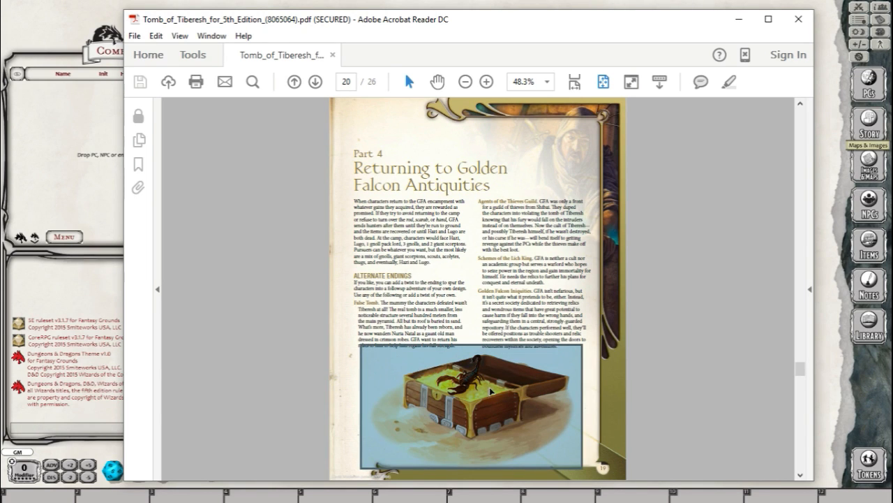
Step: Go back through the PDF to its cover page
scroll(492, 389, up, 9)
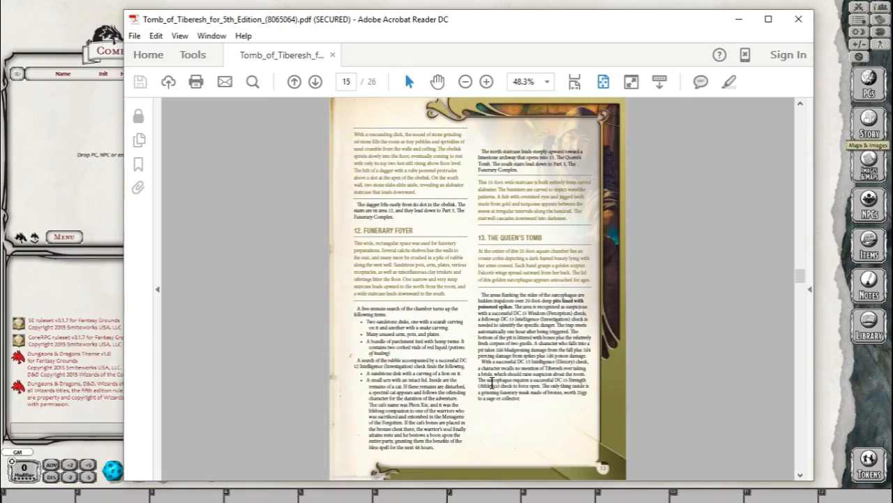
scroll(493, 378, up, 4)
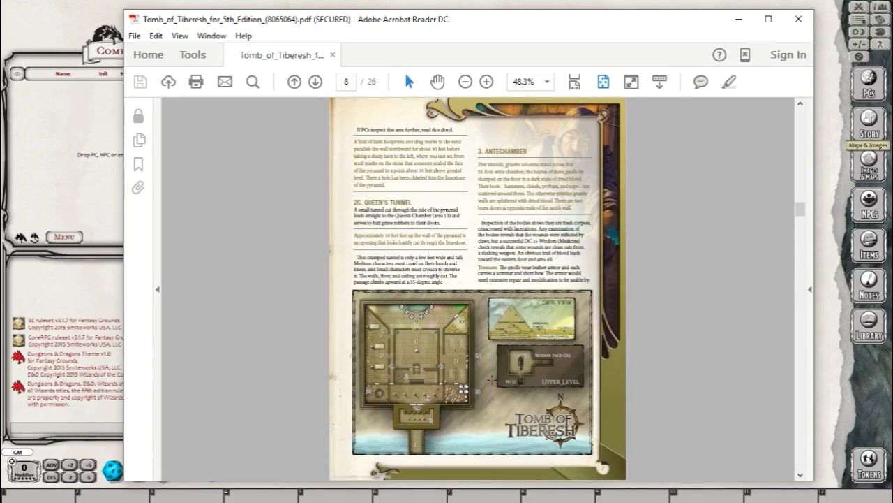
scroll(493, 378, up, 5)
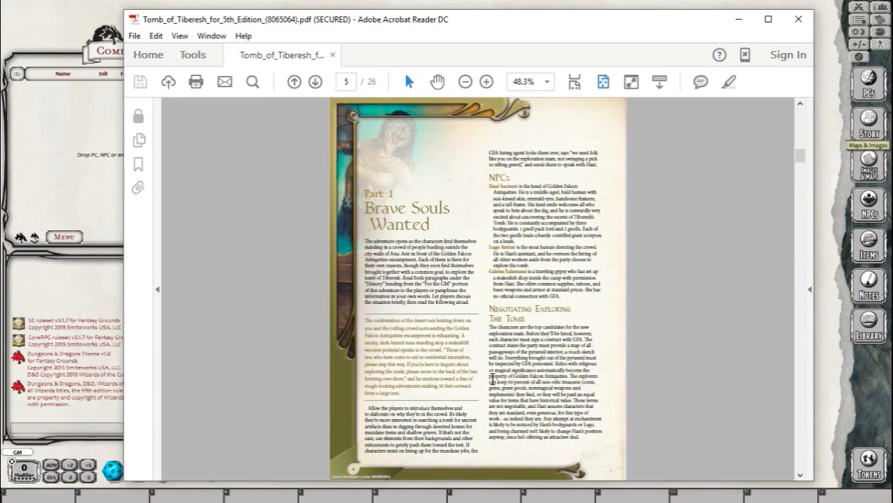
scroll(493, 378, up, 3)
scroll(493, 378, up, 3)
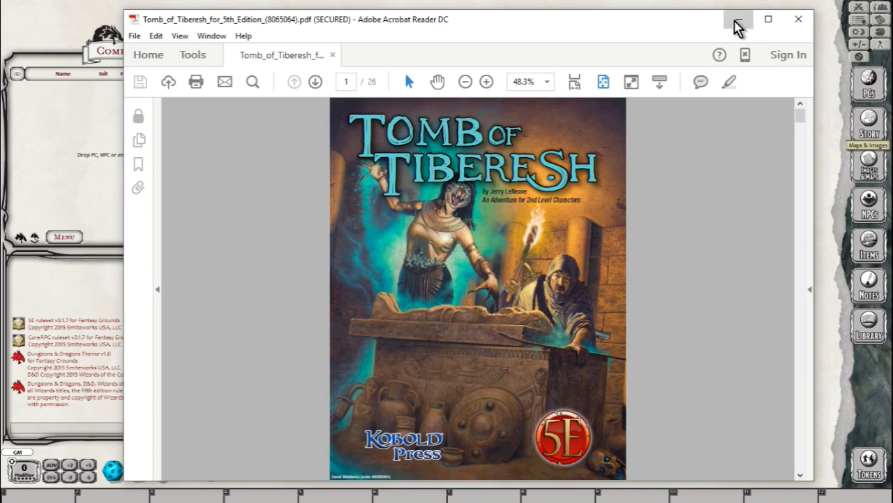
Step: Return to Fantasy Grounds and add the Tomb Of Tiberesh Cover picture to the campaign's Images & Maps list
click(737, 21)
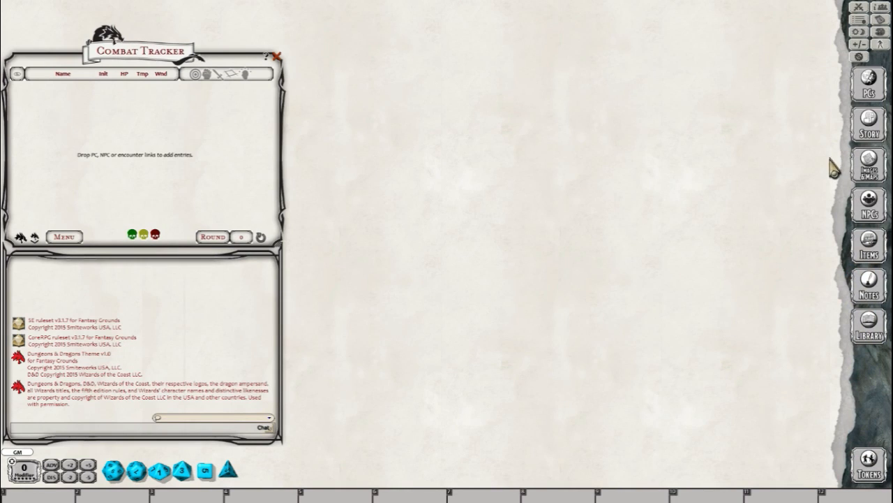
click(869, 166)
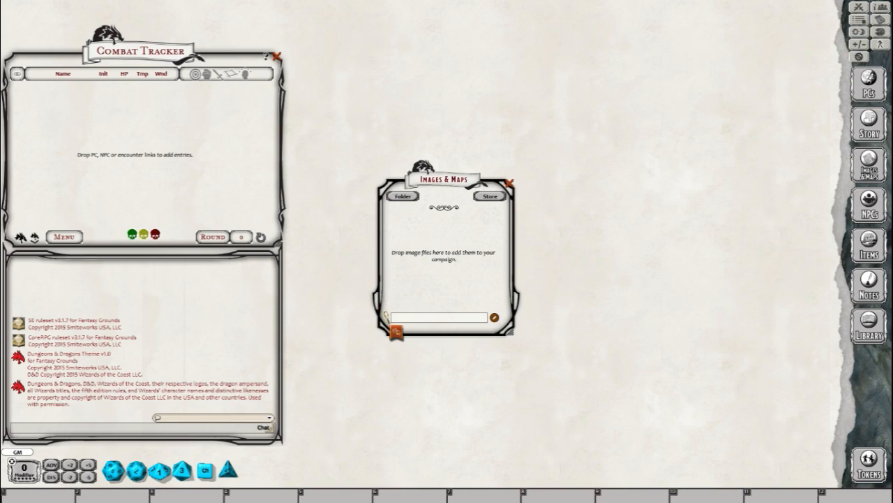
drag(736, 298, 448, 241)
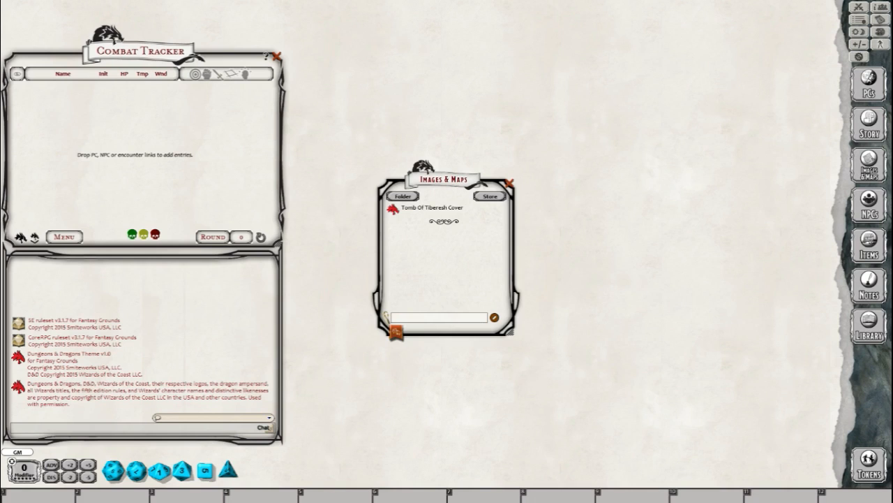
Step: Add the Tomb Entrance with Double Doors, Tiberesh The Prophet and Tomb of Tiberesh Lower Level pictures to the campaign's images folder
click(403, 197)
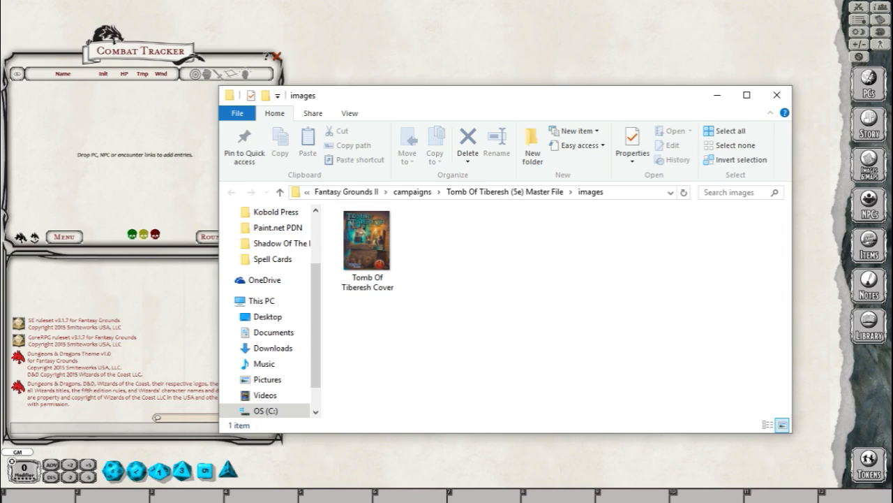
drag(892, 367, 527, 294)
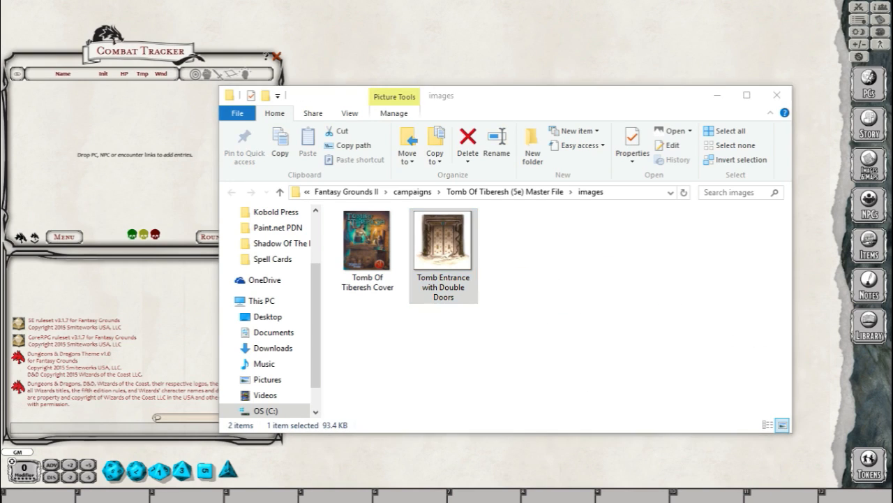
drag(892, 362, 569, 296)
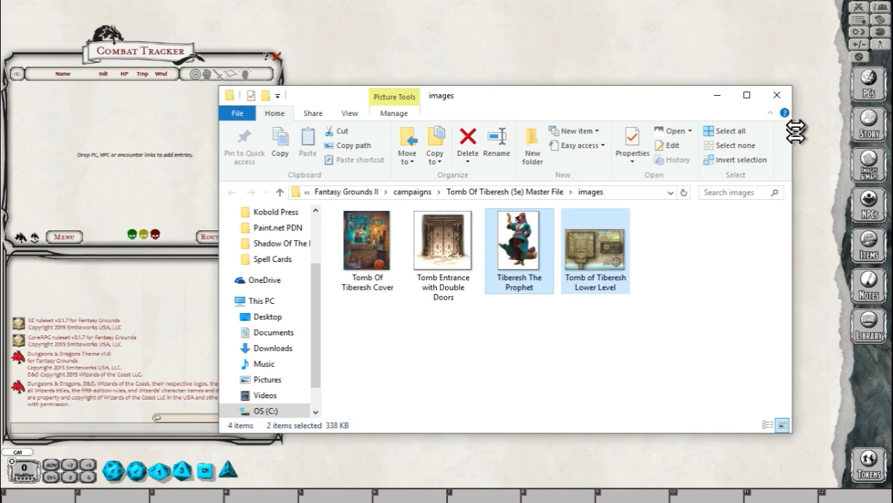
click(781, 97)
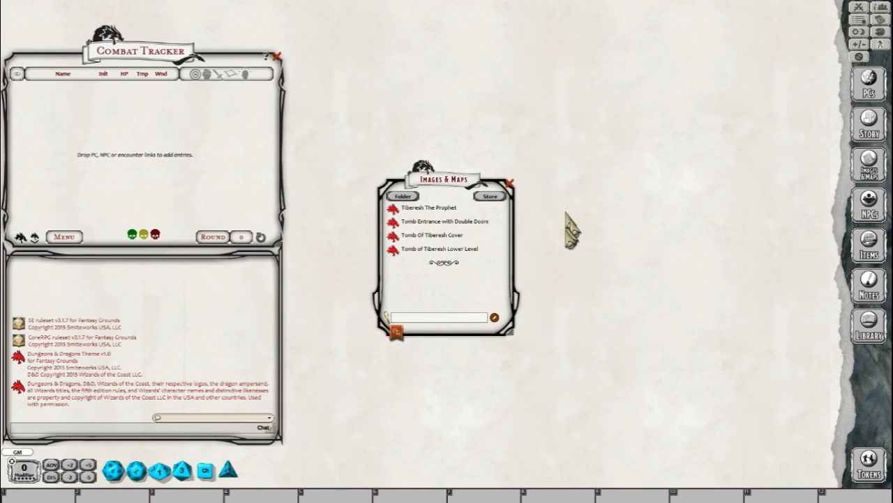
Step: Open the Tiberesh The Prophet image and move its window clear of the Images & Maps list
click(442, 211)
drag(480, 89, 749, 40)
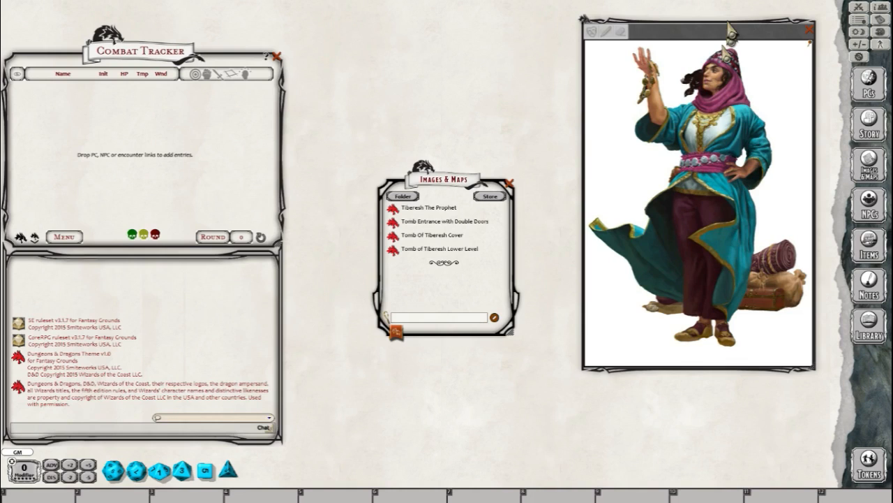
drag(728, 40, 740, 23)
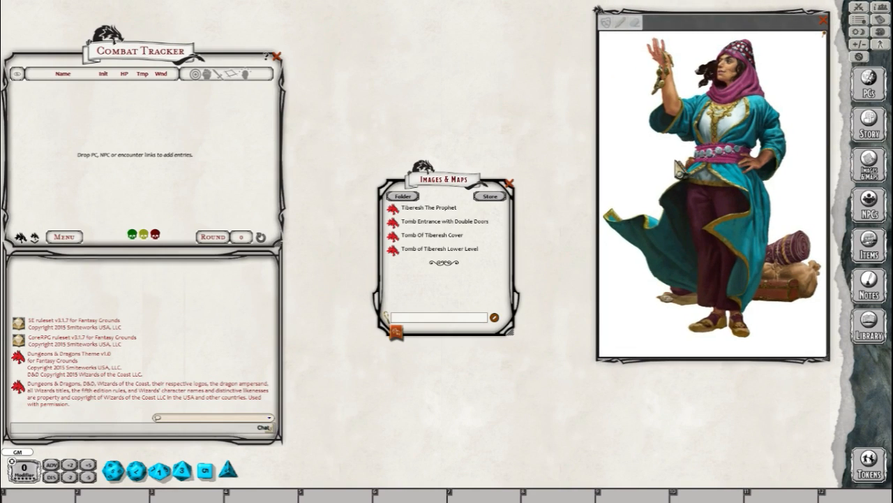
Step: Bring up the sharing options for the Tiberesh The Prophet image, including Share Sheet, and dismiss them
right_click(669, 159)
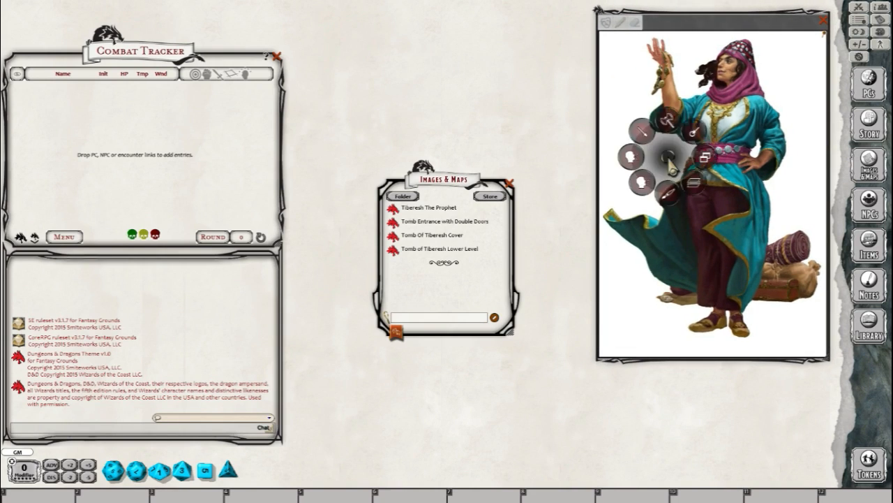
click(631, 160)
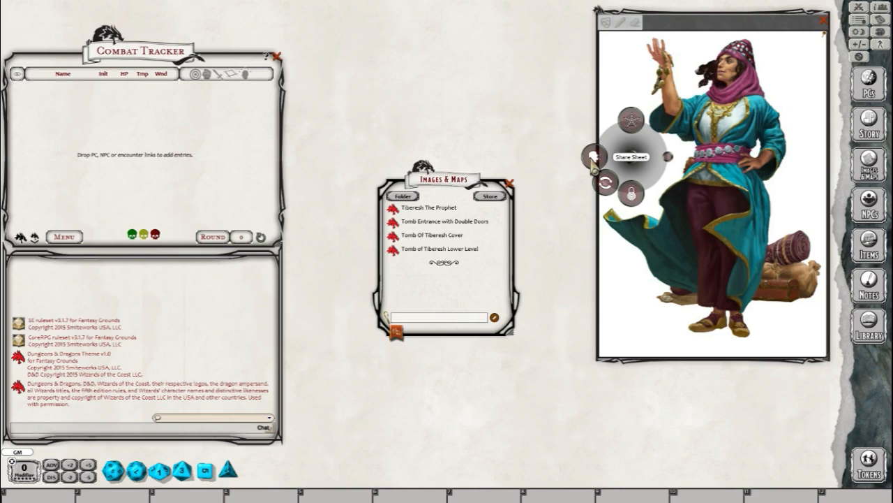
click(786, 29)
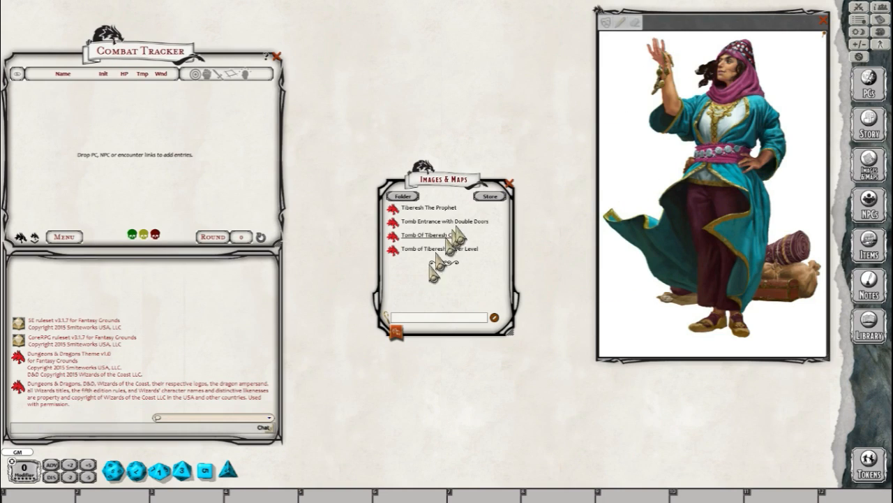
Step: Open the Tomb Entrance with Double Doors image, move it over the Tiberesh picture and bring up its sharing options
click(440, 222)
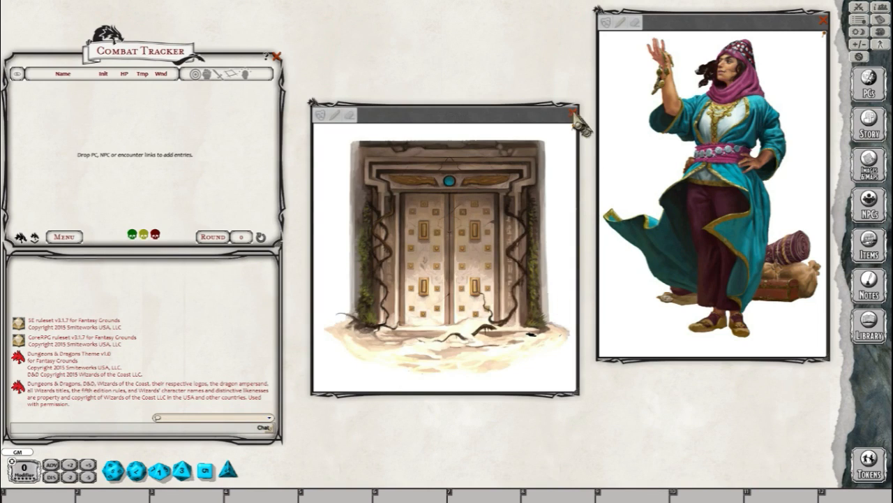
drag(530, 122, 771, 38)
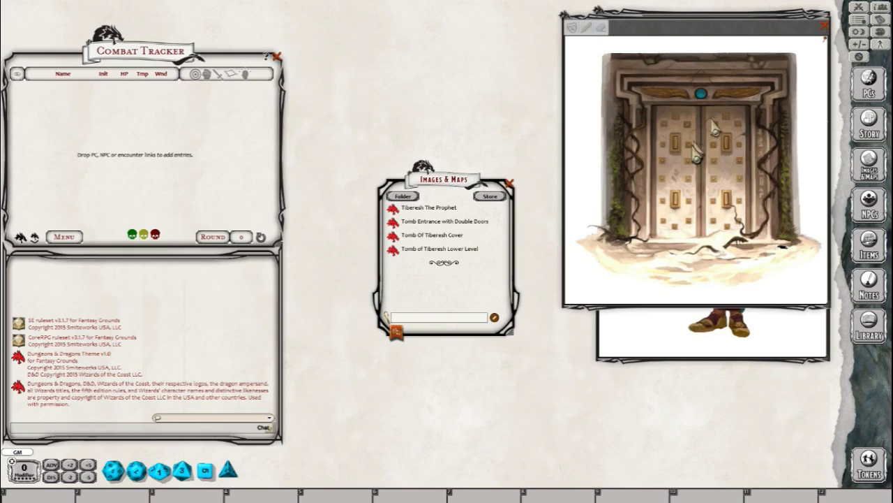
right_click(691, 143)
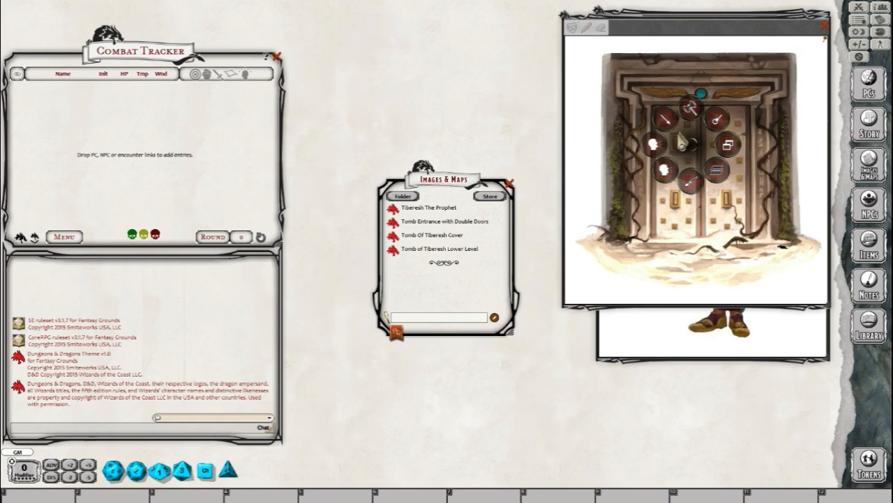
click(654, 144)
Step: Close the tomb entrance and Tiberesh pictures and open the Tomb Of Tiberesh Cover image clear of the Images & Maps list
click(824, 28)
click(824, 28)
click(824, 22)
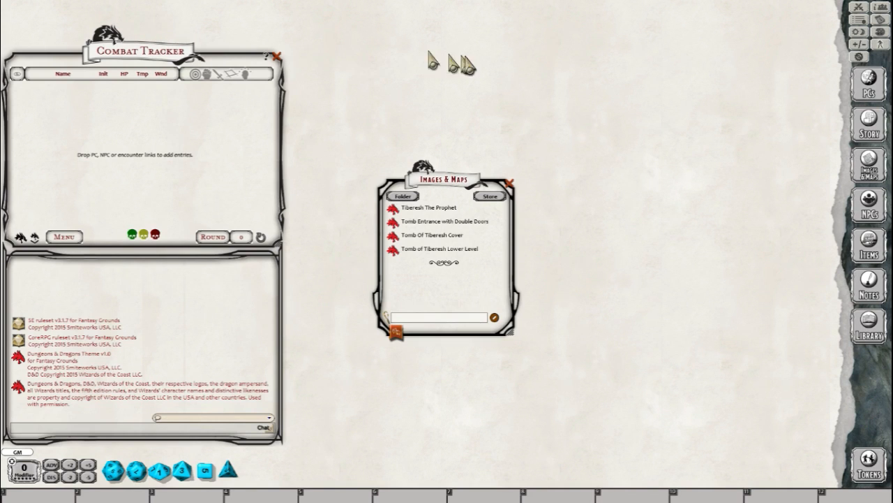
click(439, 238)
drag(462, 140, 747, 37)
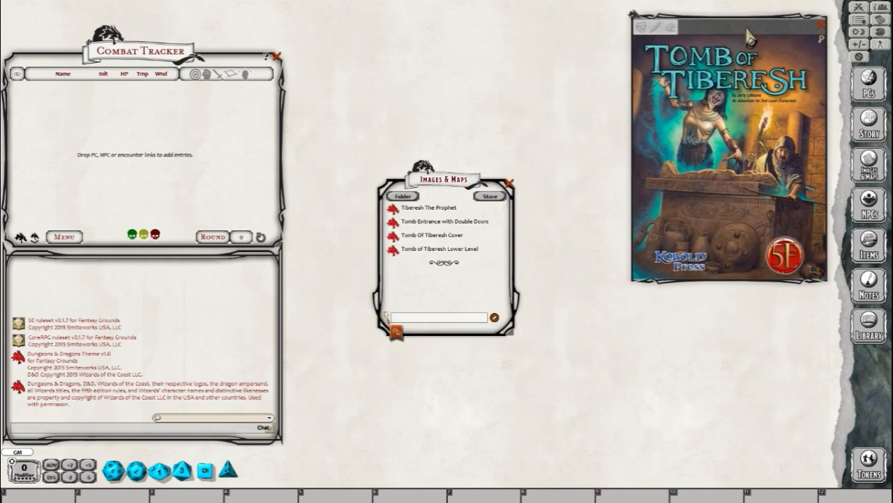
Step: Open the Tomb of Tiberesh Lower Level map and enlarge its window to fill most of the area beside the Combat Tracker
click(433, 250)
drag(508, 103, 502, 52)
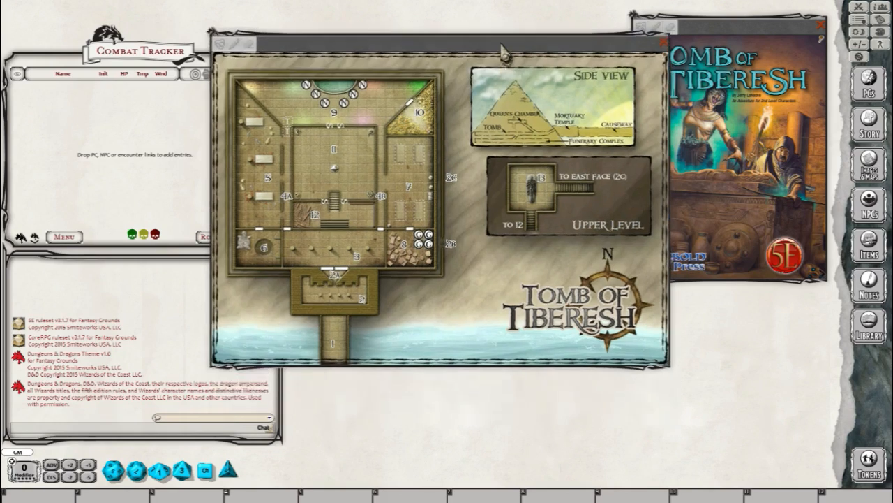
drag(667, 364, 817, 474)
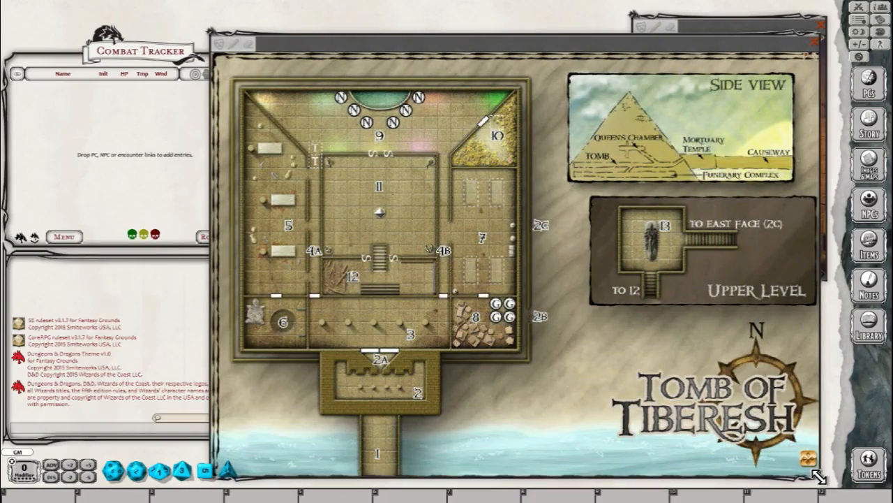
drag(599, 46, 627, 25)
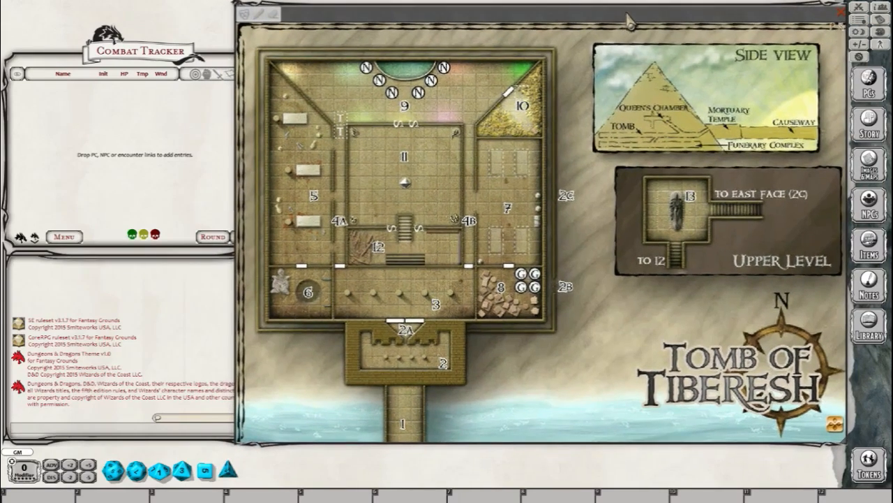
drag(835, 424, 754, 433)
Step: Examine the Tomb of Tiberesh Lower Level map's rooms up close and the whole map at full extent
scroll(502, 210, up, 2)
drag(532, 264, 541, 132)
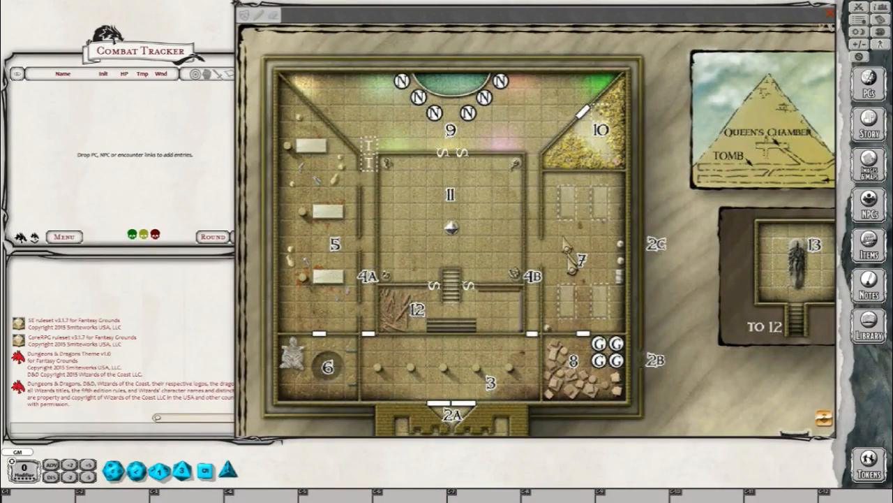
scroll(571, 253, down, 2)
scroll(576, 257, up, 3)
scroll(575, 257, down, 2)
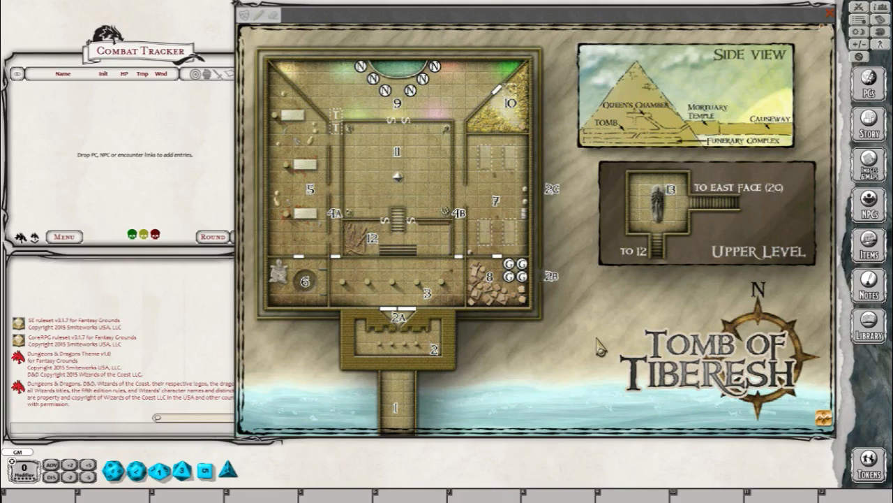
drag(566, 20, 571, 29)
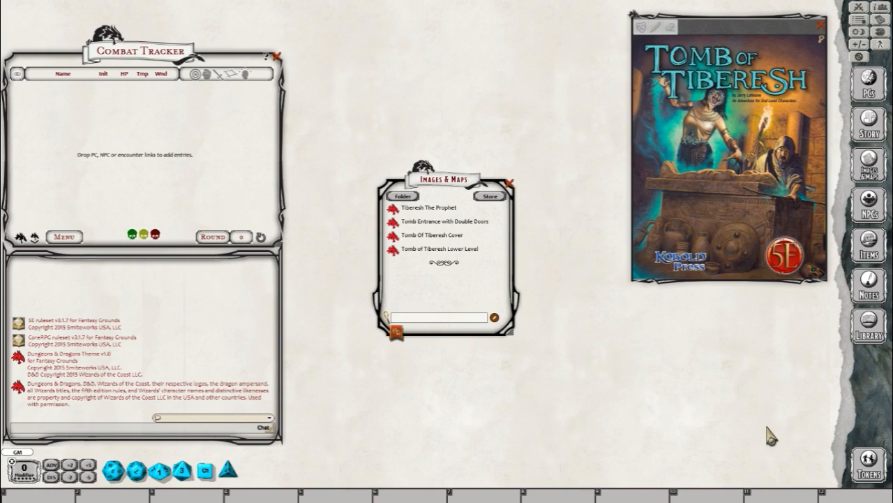
Step: Load the FG Battle Maps module from the Library's data modules and close the activation window
click(873, 327)
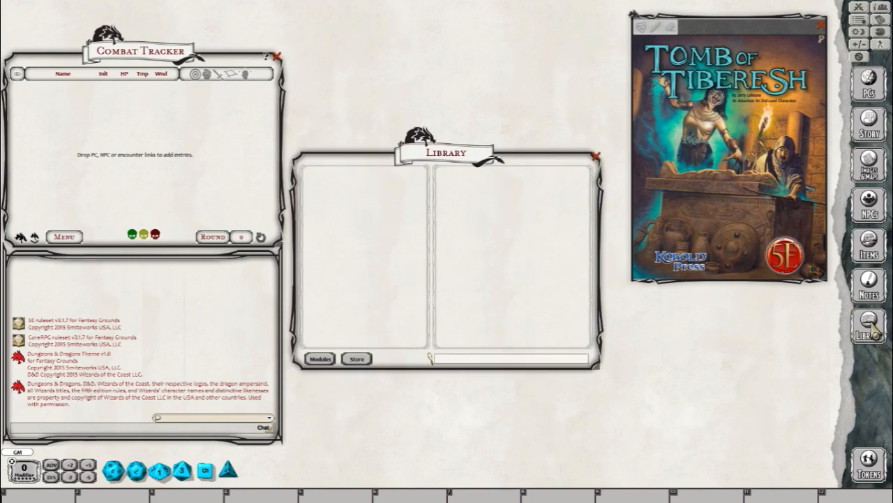
click(320, 359)
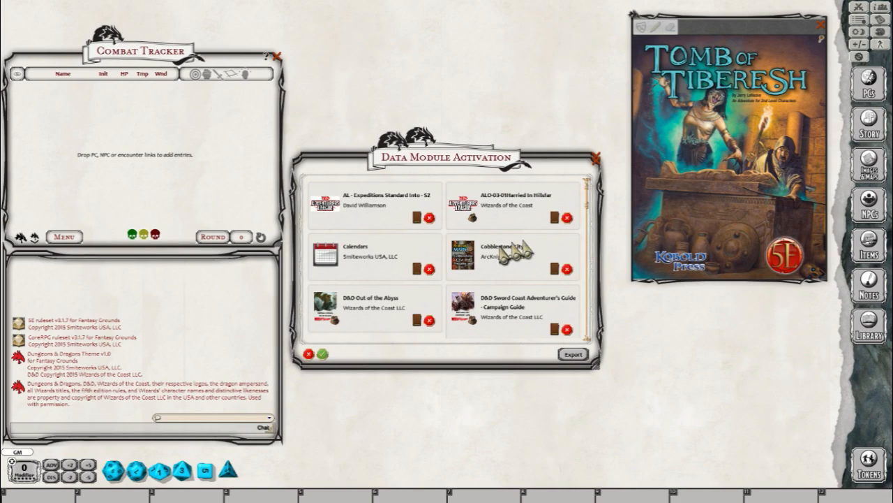
scroll(504, 255, down, 10)
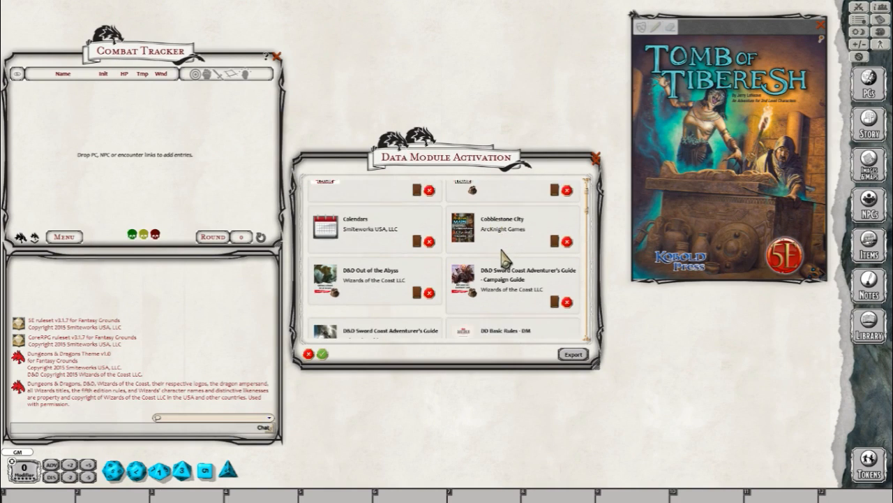
scroll(504, 270, down, 10)
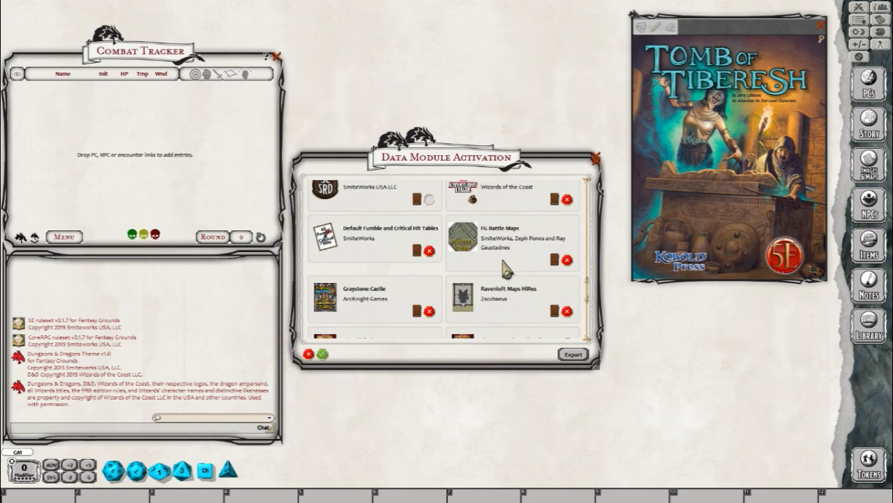
scroll(515, 245, down, 1)
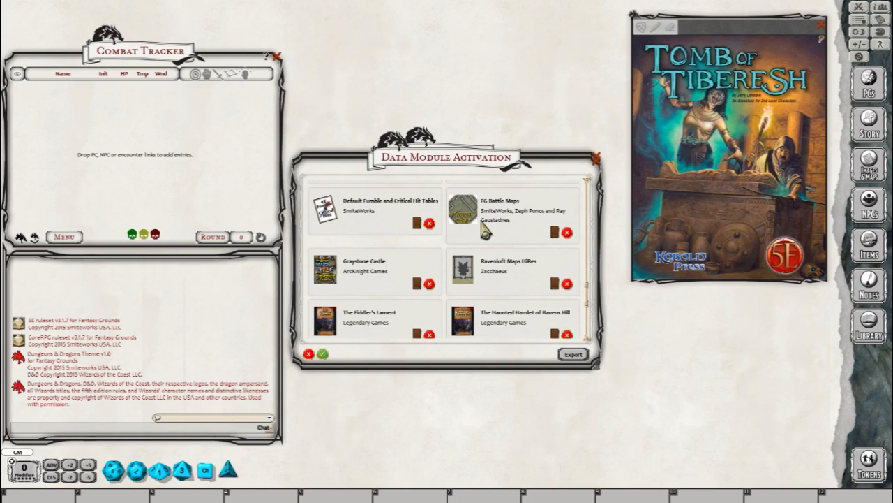
scroll(497, 238, down, 1)
scroll(497, 251, up, 3)
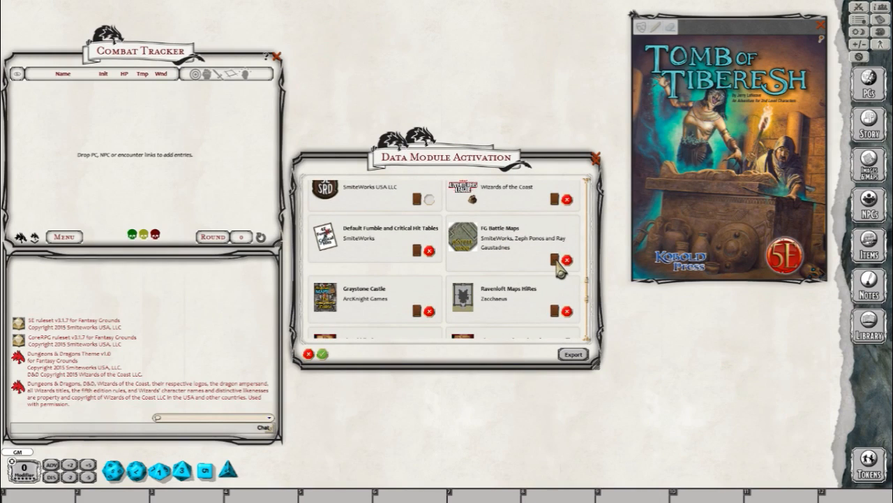
click(555, 259)
click(595, 159)
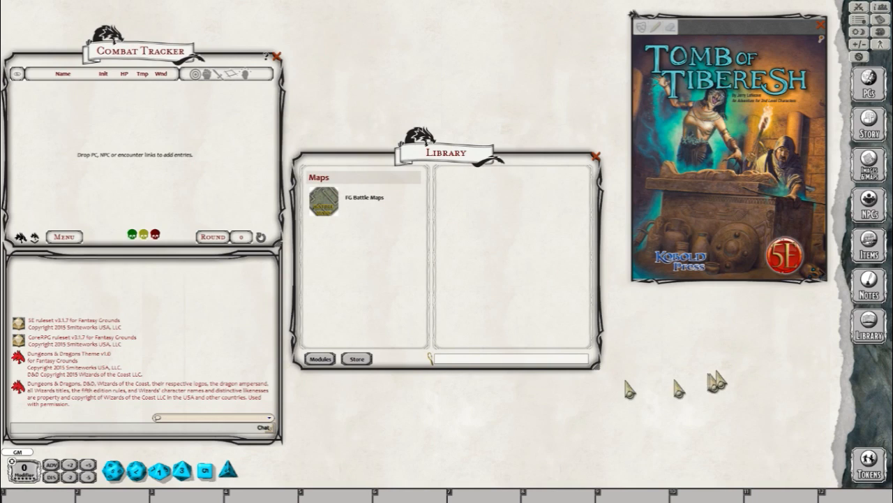
Step: List the FG Battle Maps module's images in Images & Maps and preview BattleMap02
click(871, 167)
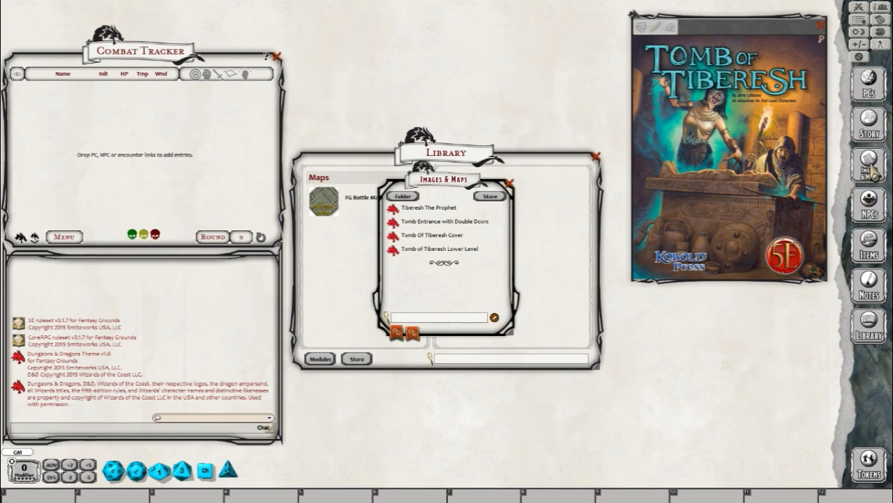
click(416, 344)
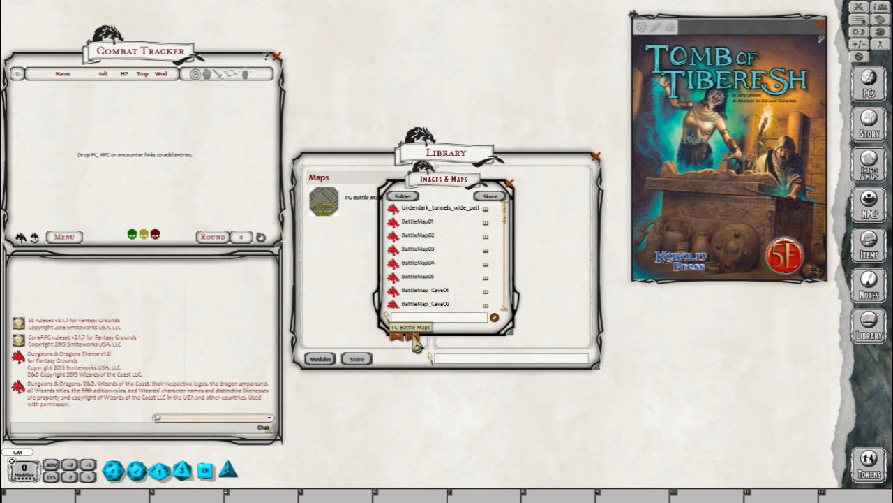
click(424, 240)
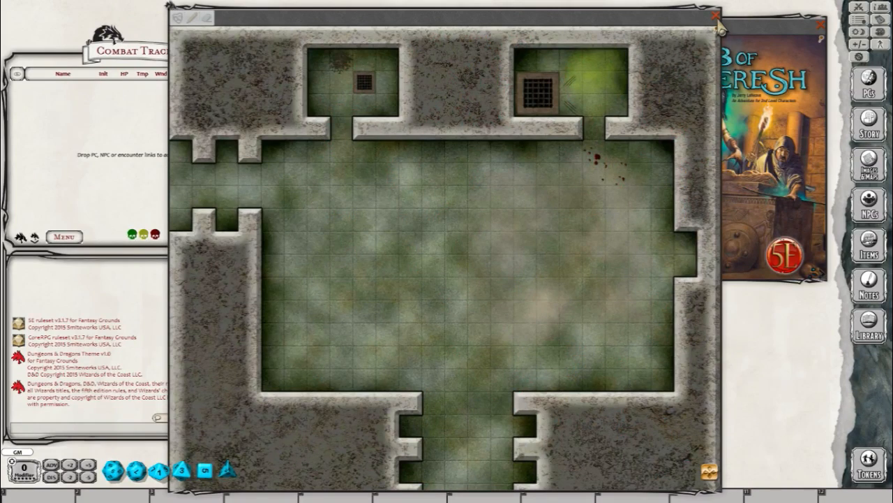
click(722, 17)
Step: Look through the maps in the FG Battle Maps list and return to its beginning
scroll(450, 276, down, 5)
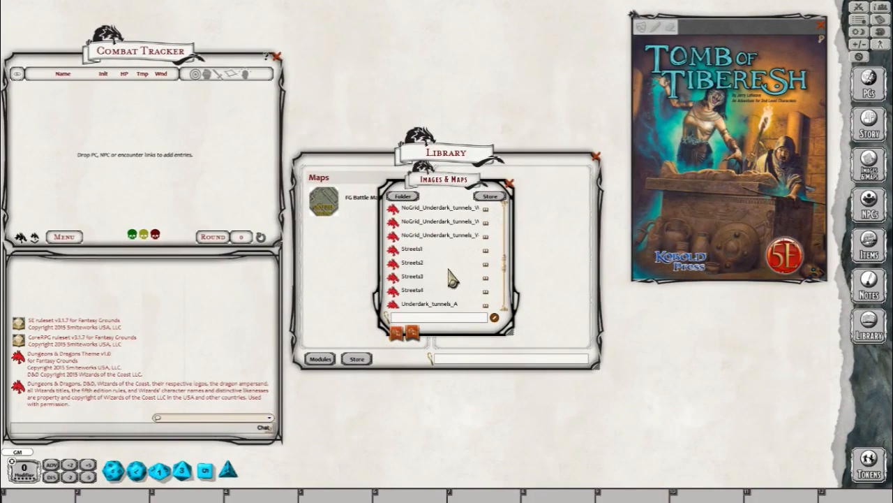
scroll(453, 274, up, 3)
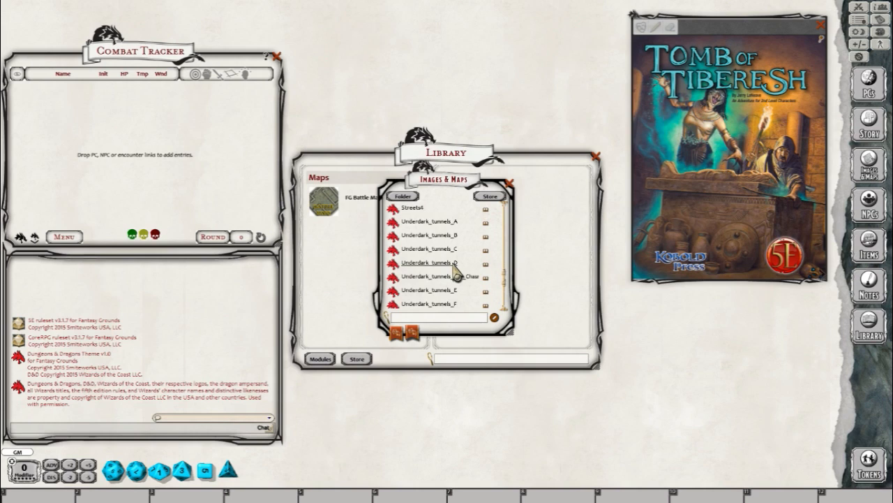
scroll(455, 272, up, 1)
scroll(457, 271, up, 3)
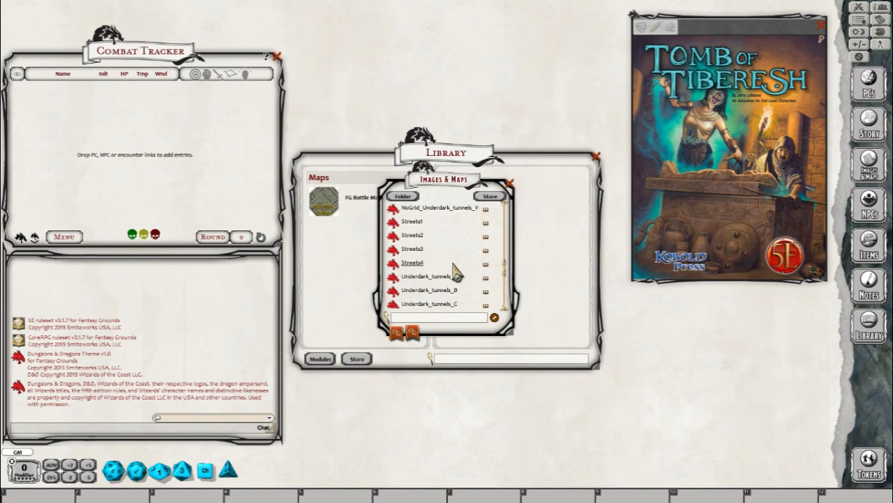
scroll(461, 276, up, 3)
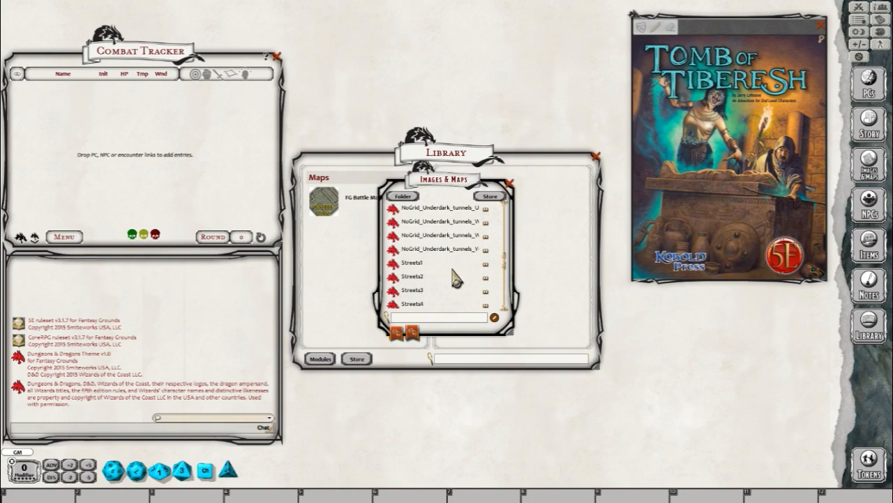
scroll(457, 276, up, 5)
scroll(465, 274, up, 3)
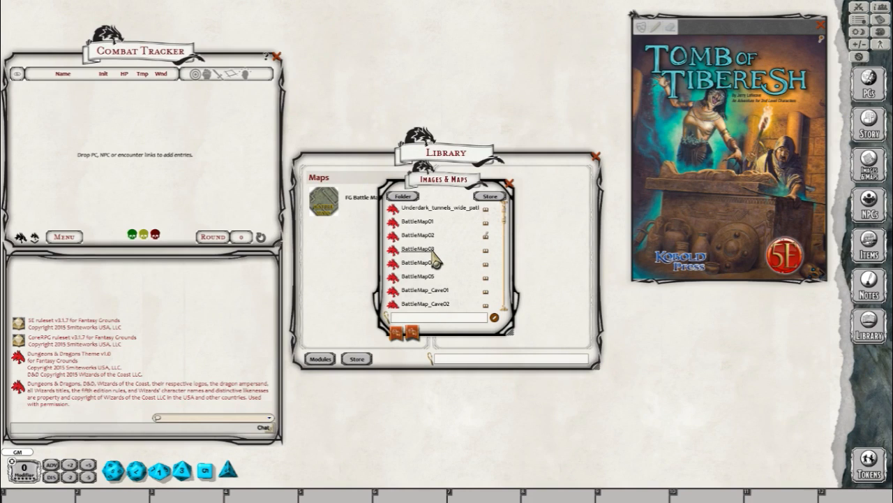
Step: Open BattleMap01, move its window clear of the Combat Tracker and enlarge the view until single grid squares can be examined
click(422, 223)
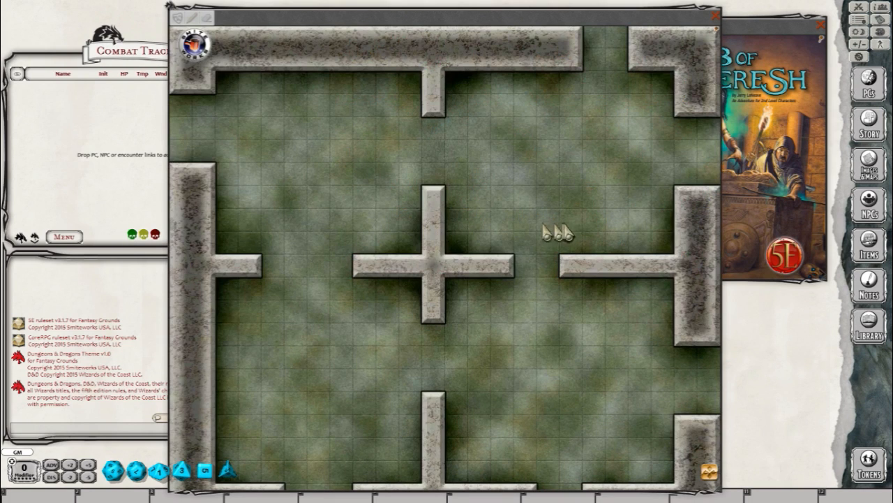
drag(571, 28, 693, 20)
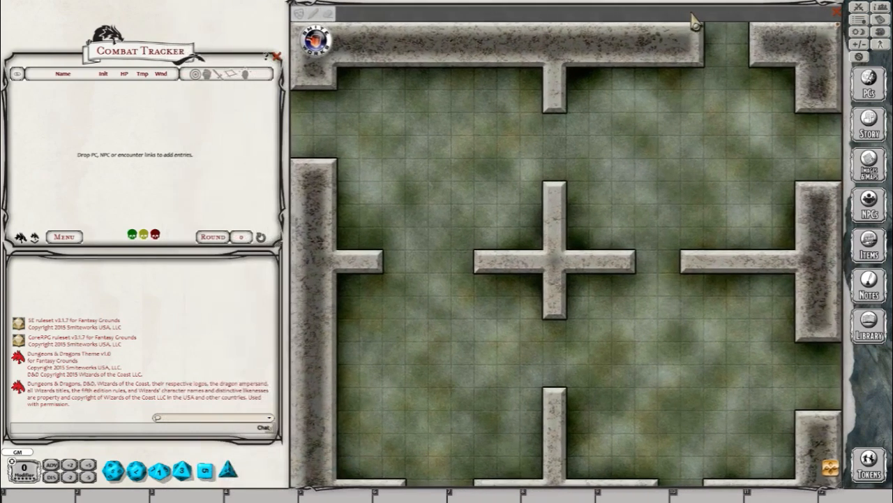
scroll(670, 248, up, 4)
scroll(670, 248, up, 4)
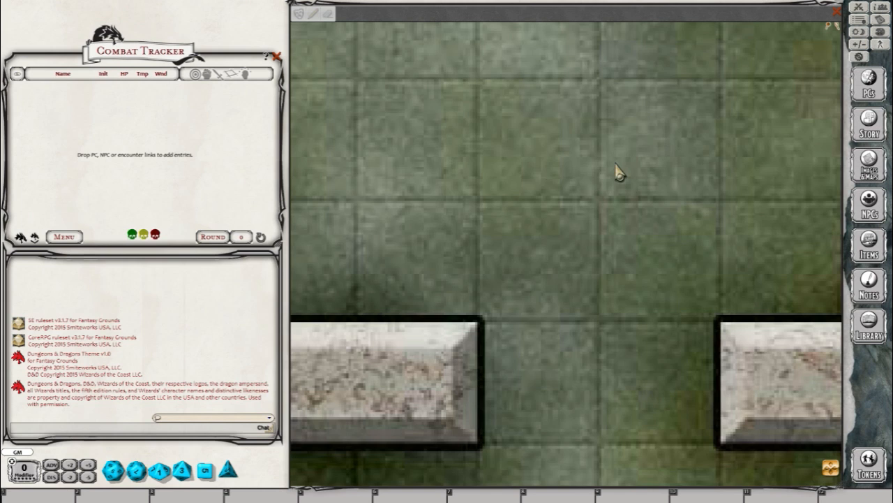
scroll(642, 265, up, 2)
scroll(566, 208, down, 1)
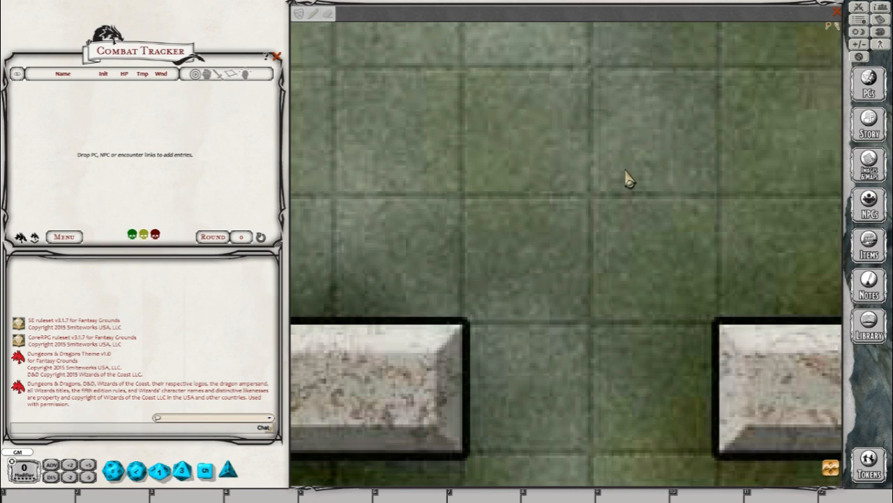
Step: Draw a grid on BattleMap01 by outlining one printed floor square, and check its alignment across the whole map
right_click(538, 136)
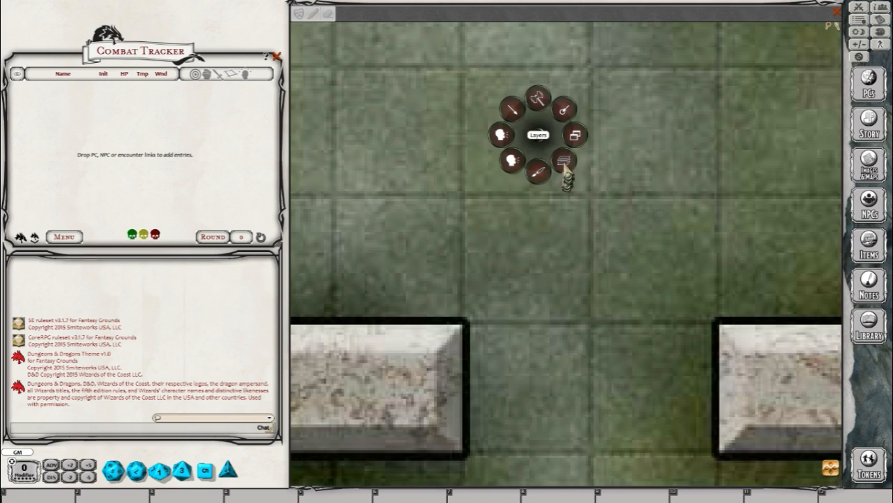
click(566, 162)
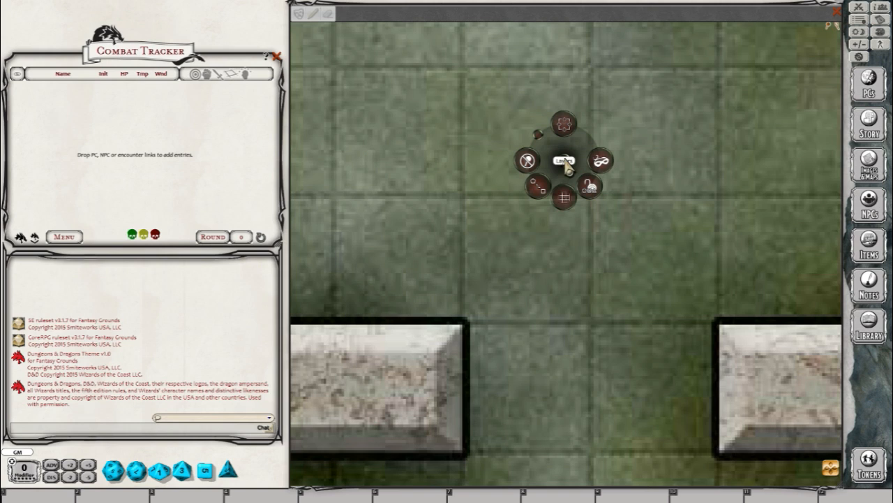
click(565, 200)
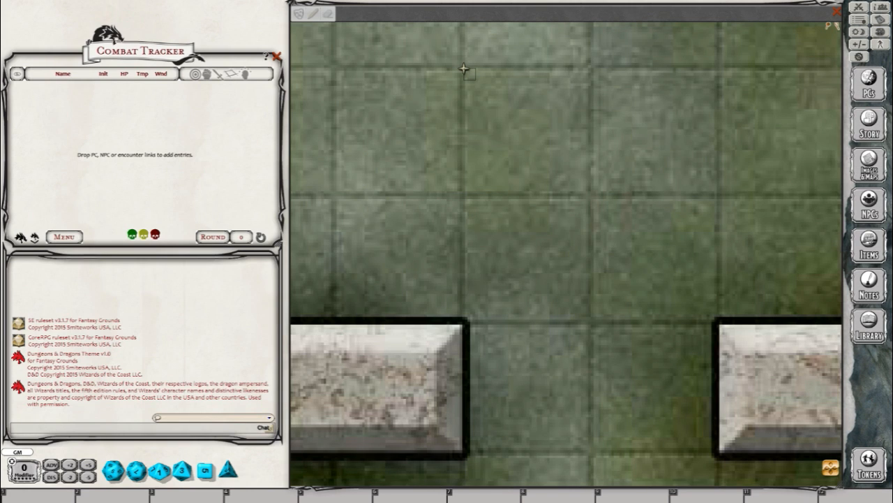
drag(463, 69, 571, 196)
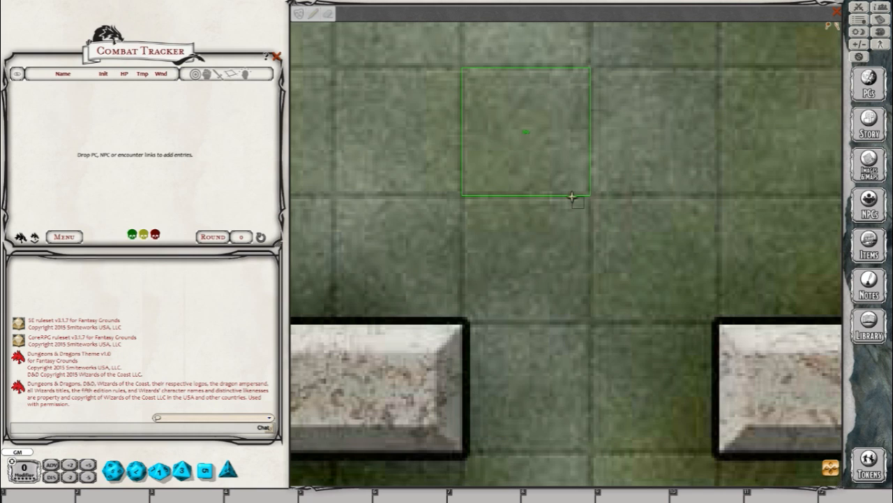
drag(572, 197, 572, 204)
scroll(593, 213, down, 1)
scroll(604, 226, down, 6)
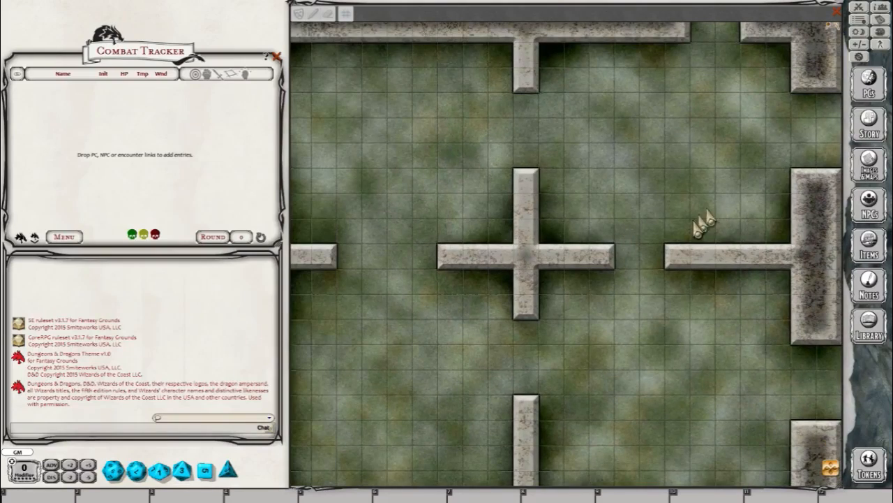
scroll(701, 233, down, 2)
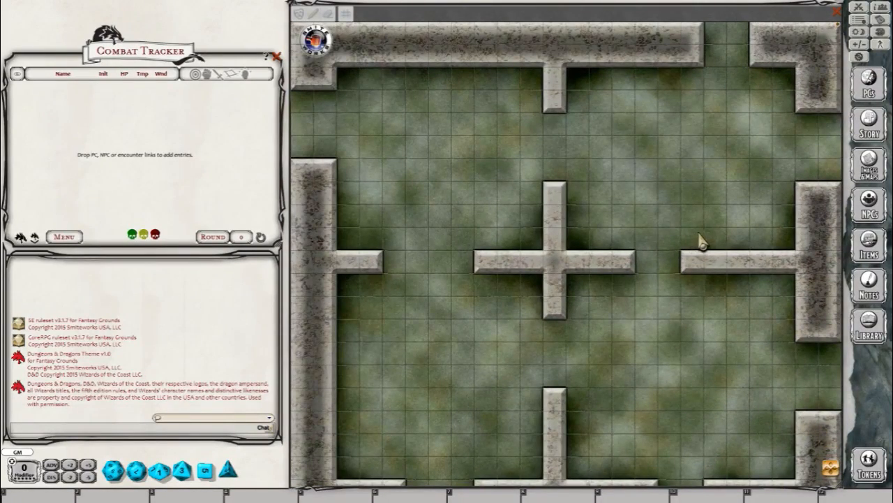
Step: Bring up the grid adjustment controls for BattleMap01 and shift the grid five increments left and four down
scroll(701, 239, up, 4)
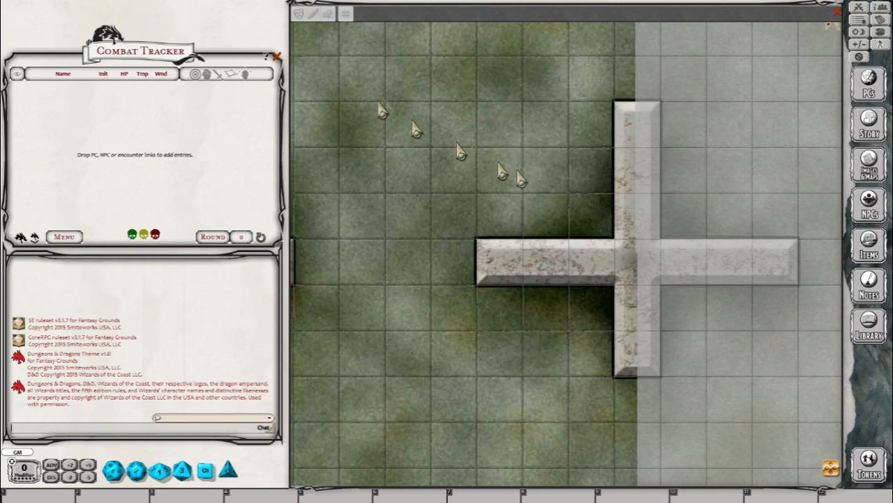
click(347, 20)
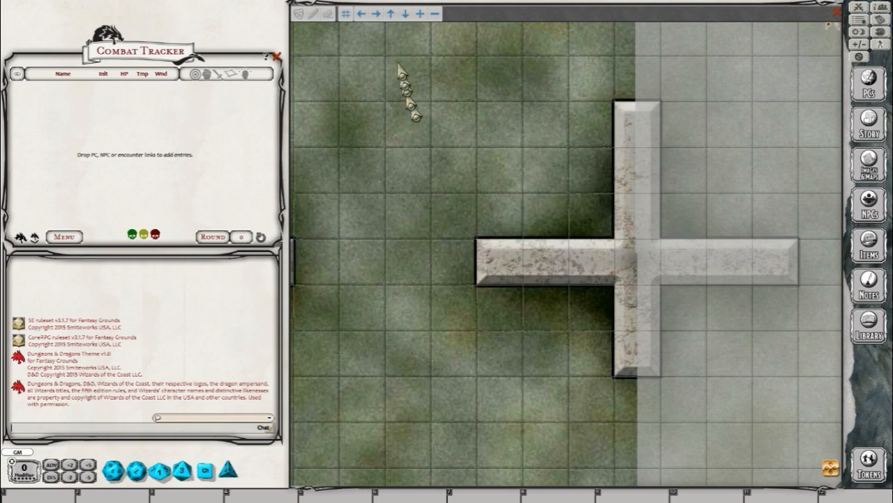
click(362, 14)
click(362, 15)
click(362, 15)
click(361, 15)
click(361, 15)
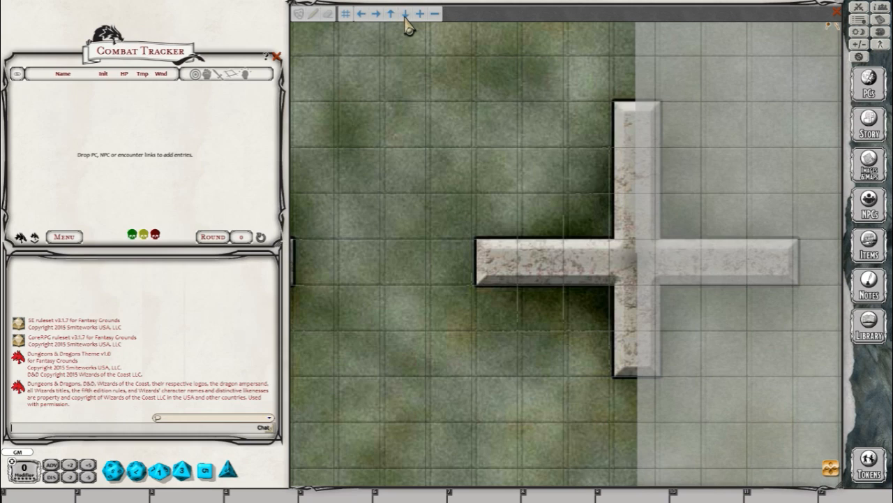
click(406, 15)
click(405, 15)
click(405, 15)
click(405, 14)
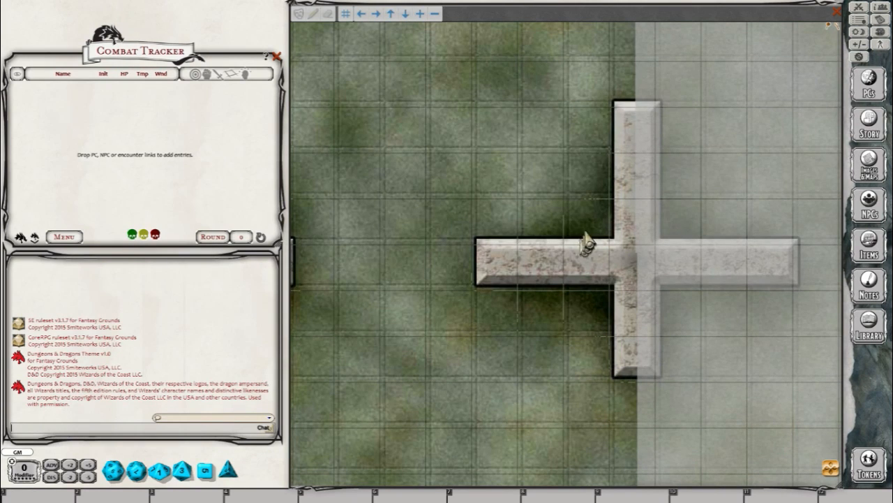
scroll(479, 208, up, 1)
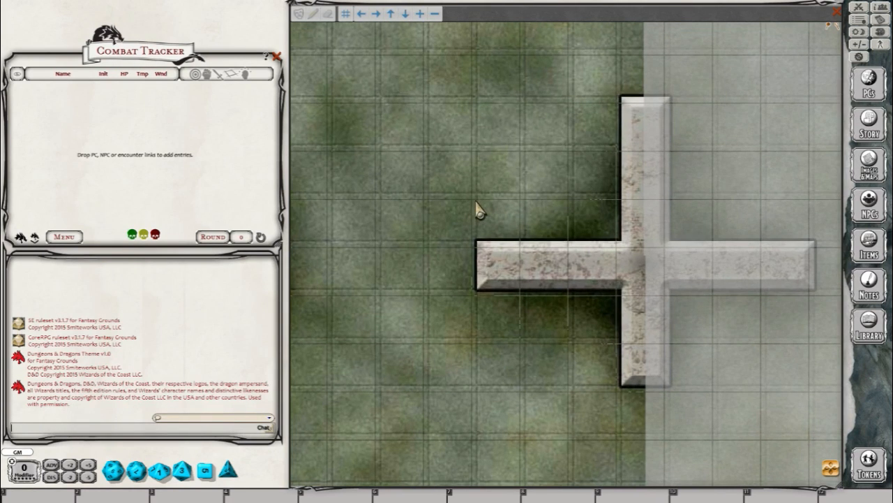
Step: Shift the grid back up four increments and right until it lines up with the map's printed squares
click(390, 14)
click(390, 14)
click(390, 16)
click(391, 16)
click(376, 15)
click(378, 16)
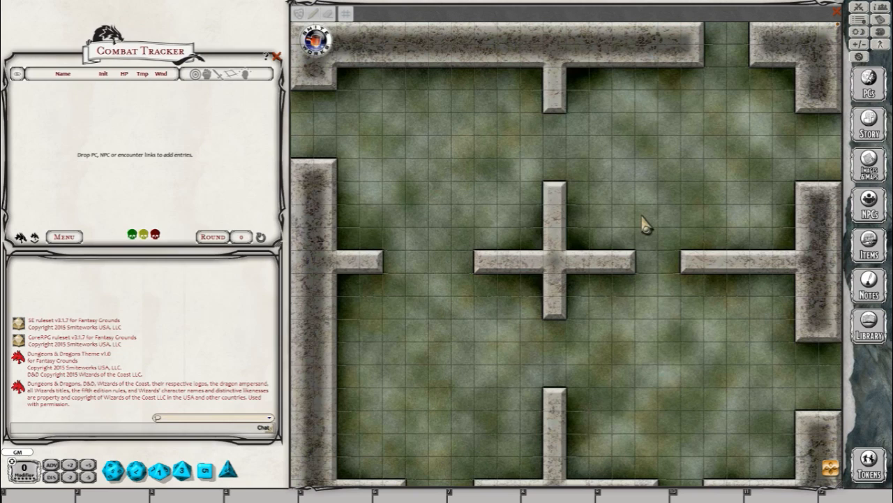
Step: Enable the mask layer on BattleMap01 to hide the whole map from the players
right_click(621, 168)
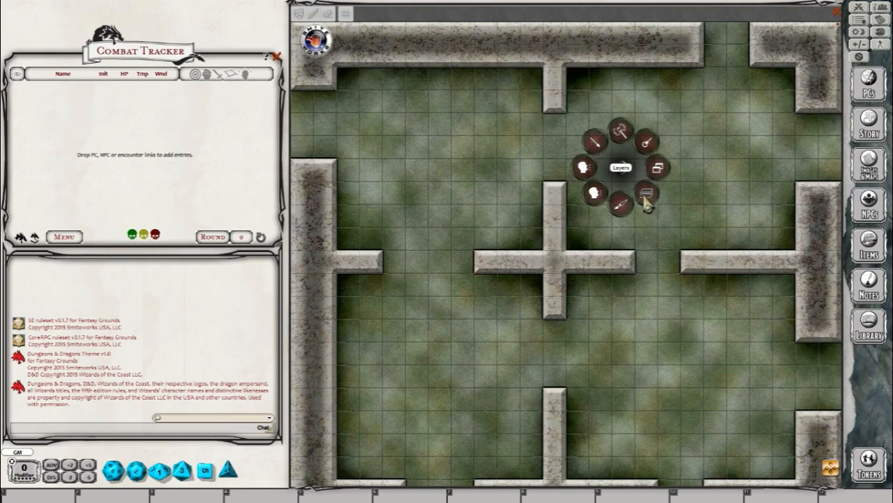
mouse_move(648, 197)
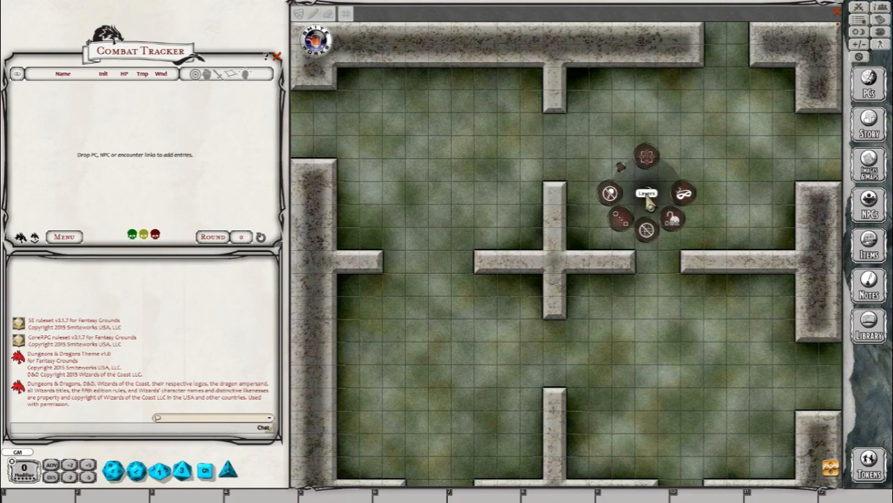
click(685, 196)
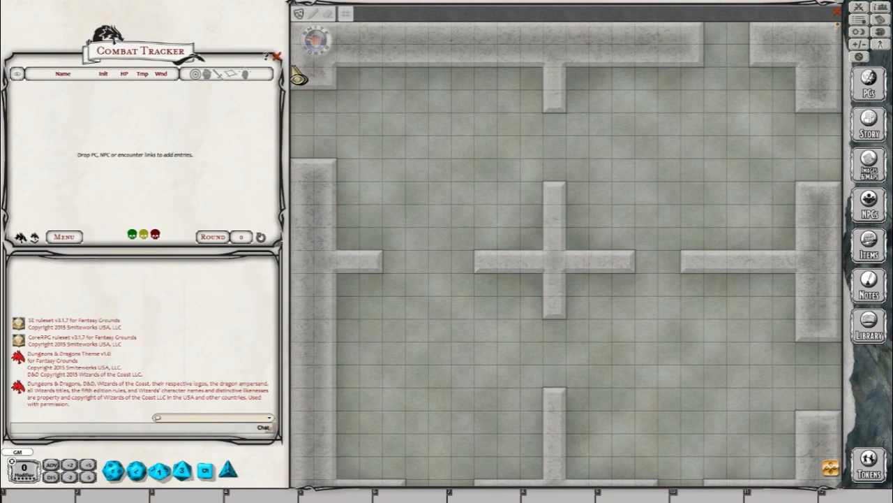
Step: Reveal the west entrance and the two western rooms of the masked map with rectangular selections
drag(294, 69, 340, 168)
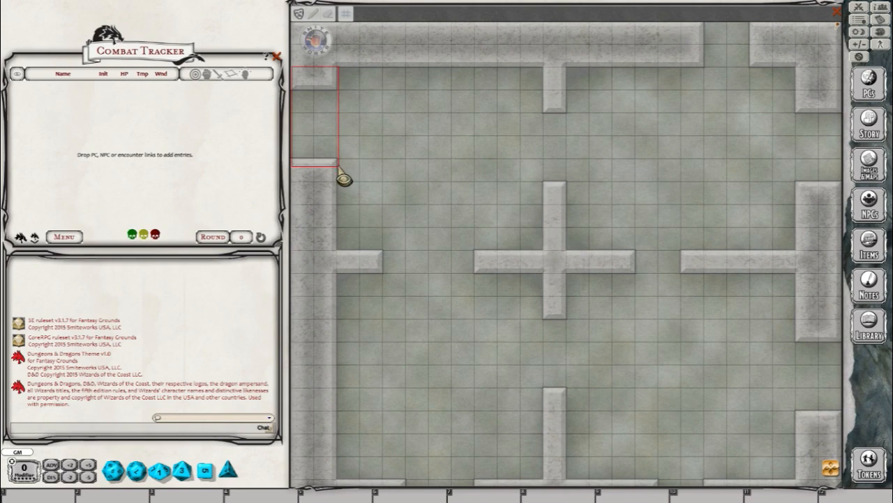
click(328, 80)
drag(333, 63, 554, 264)
click(475, 163)
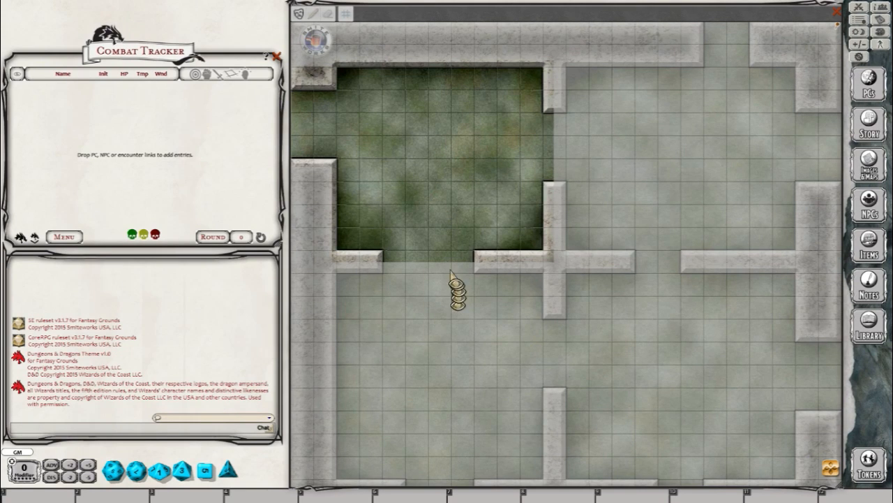
drag(456, 124, 555, 483)
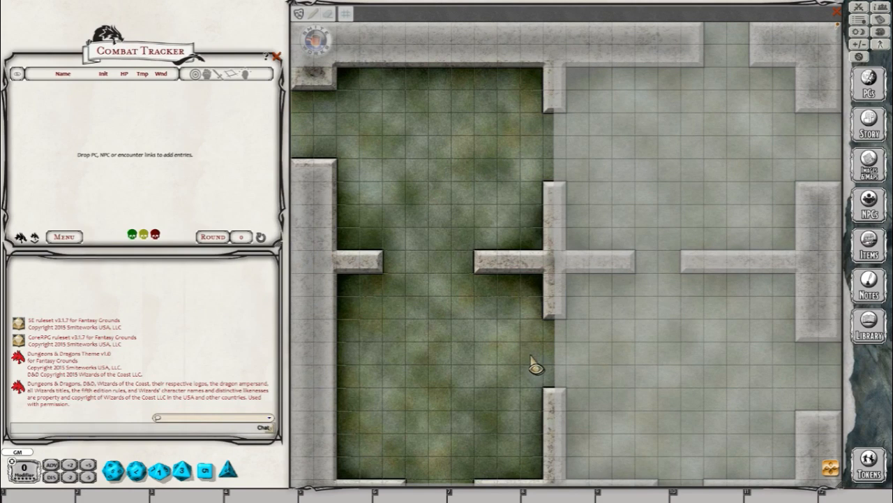
scroll(834, 488, down, 3)
mouse_move(838, 488)
mouse_down()
mouse_move(839, 501)
mouse_move(836, 483)
mouse_up()
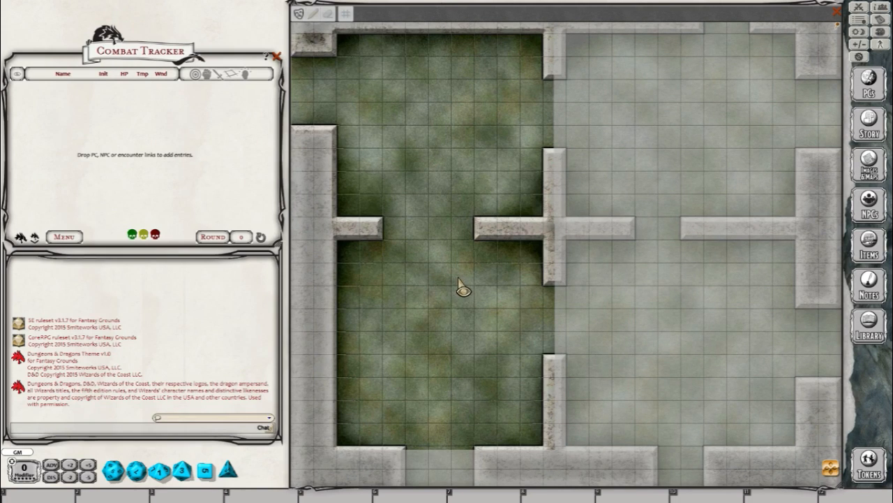
Step: Close BattleMap01, the Library, the Tomb of Tiberesh cover image and the Images & Maps list
click(837, 14)
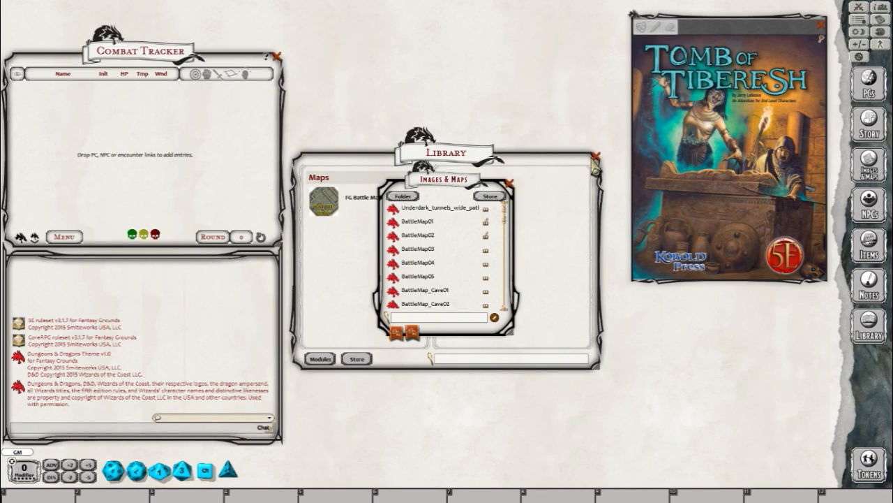
click(531, 162)
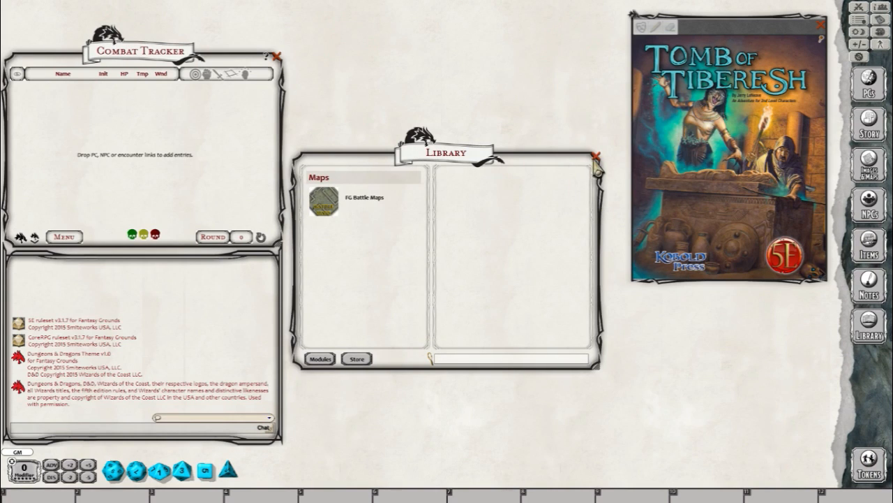
click(594, 156)
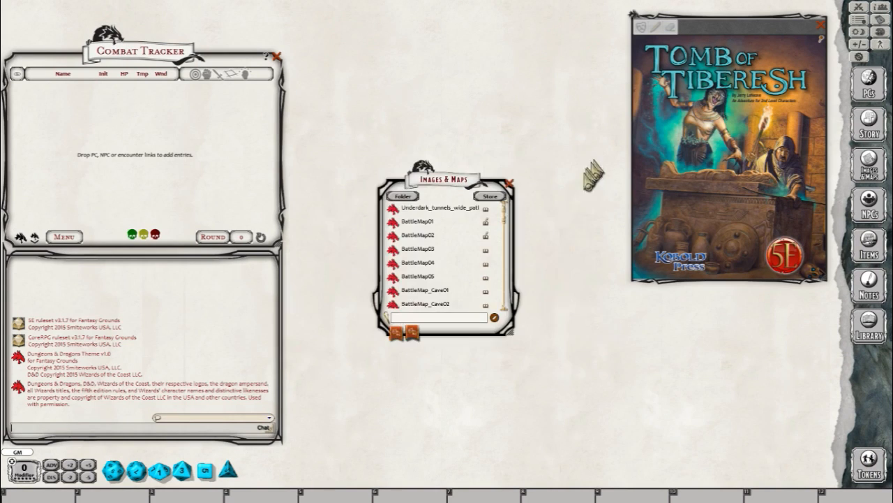
click(822, 28)
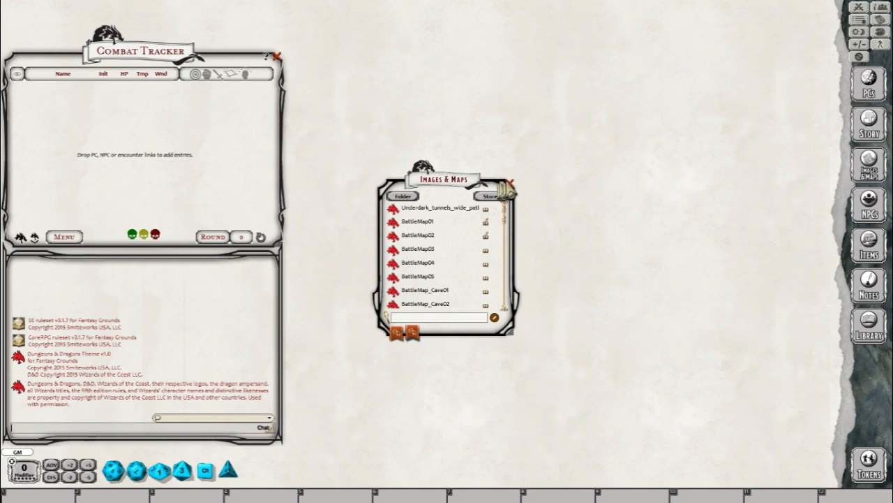
click(509, 184)
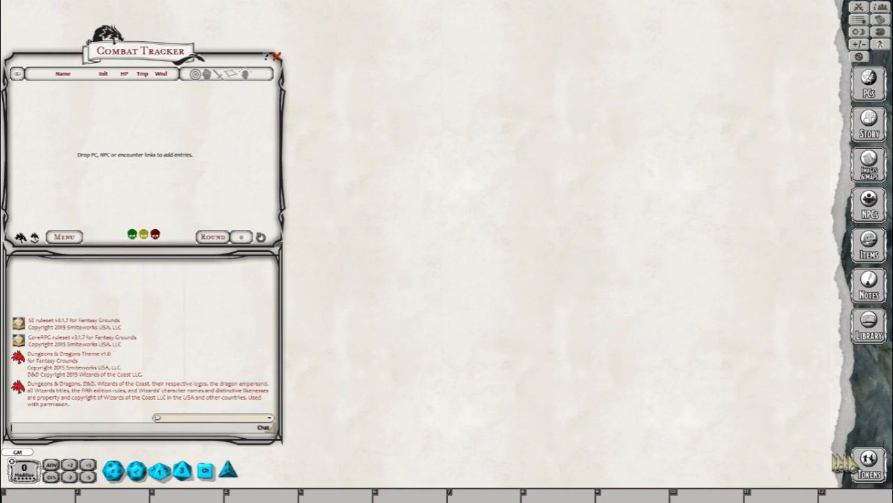
Step: Open the Tokens window, look through the GM token folder on disk and close the folder
click(868, 458)
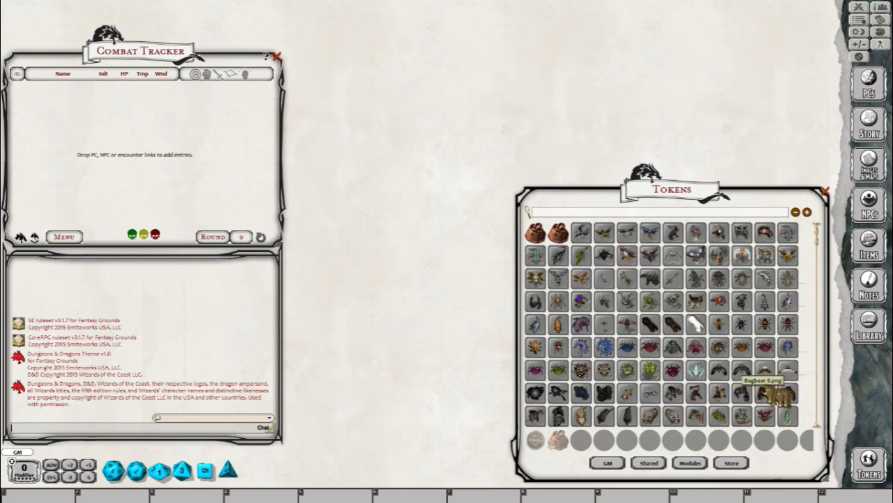
click(607, 464)
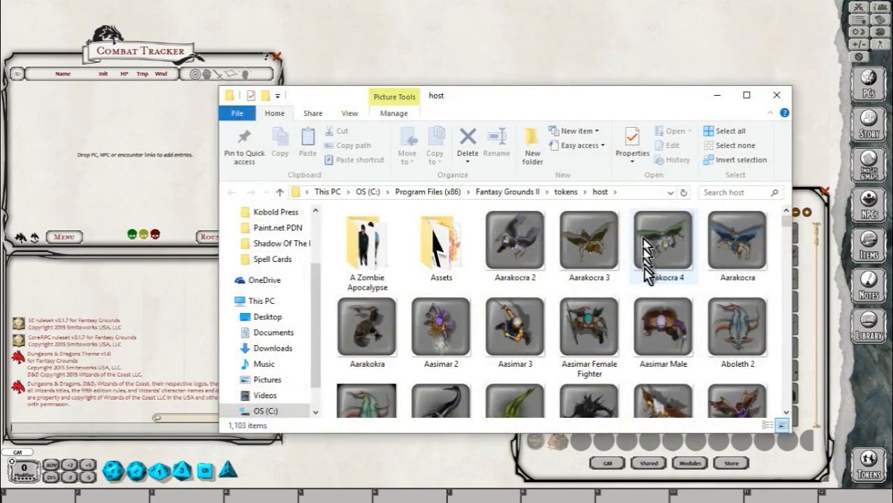
scroll(646, 293, down, 10)
scroll(649, 303, down, 6)
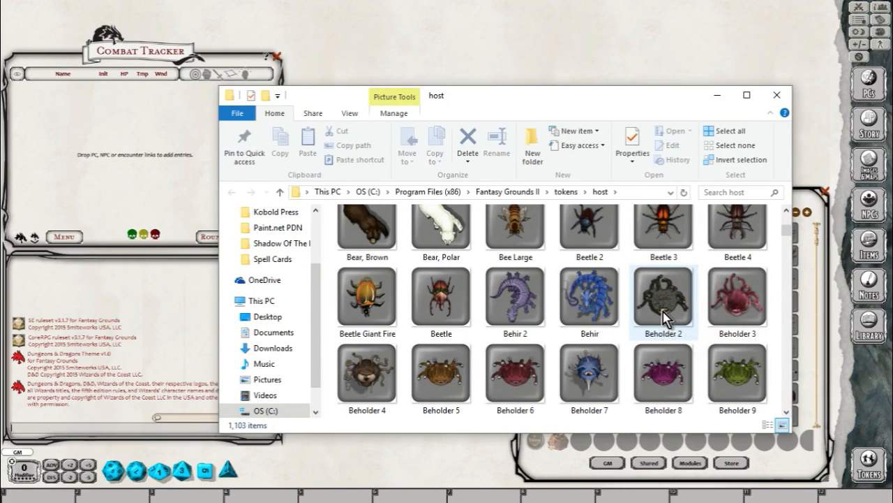
scroll(669, 317, down, 20)
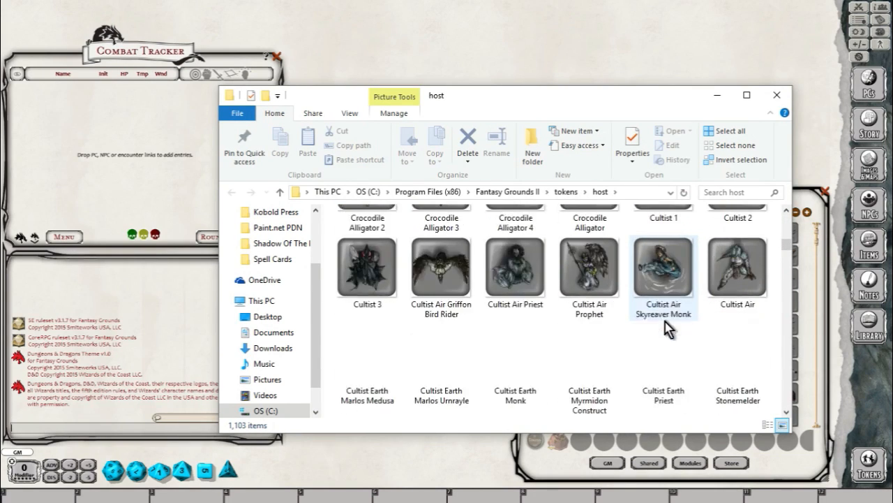
drag(642, 90, 580, 11)
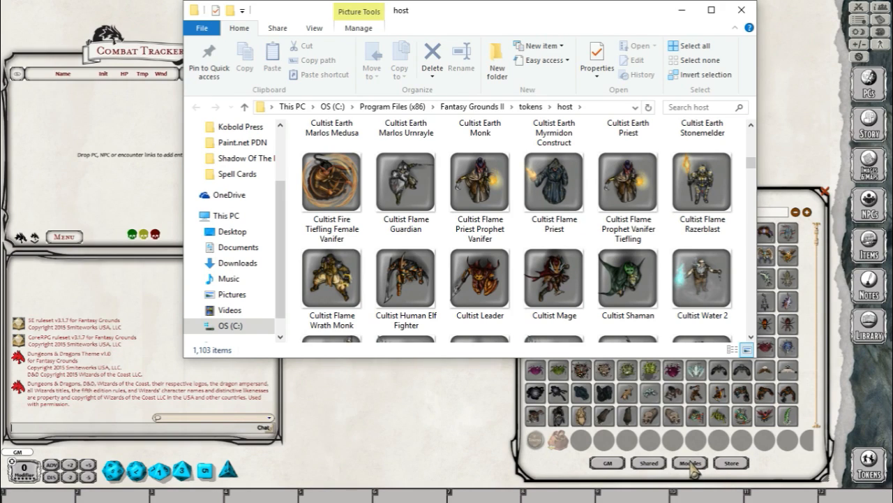
click(741, 10)
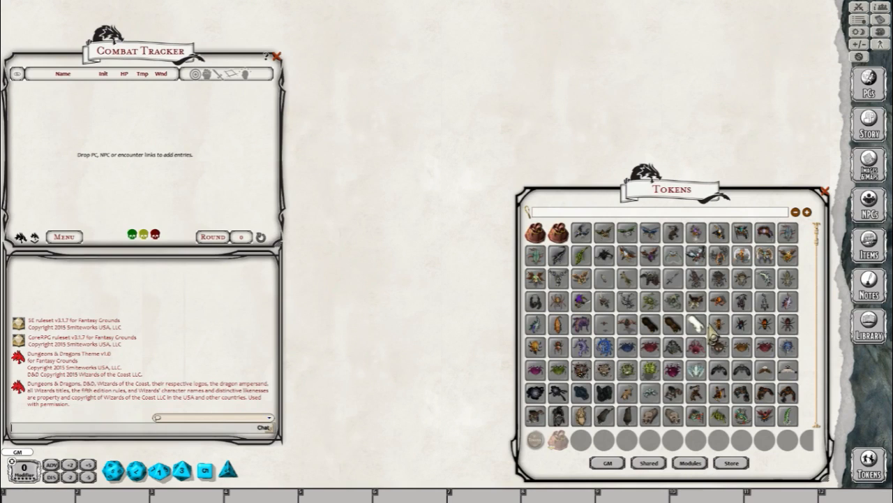
Step: List the available token modules and look through them, returning to the start of the list
click(691, 463)
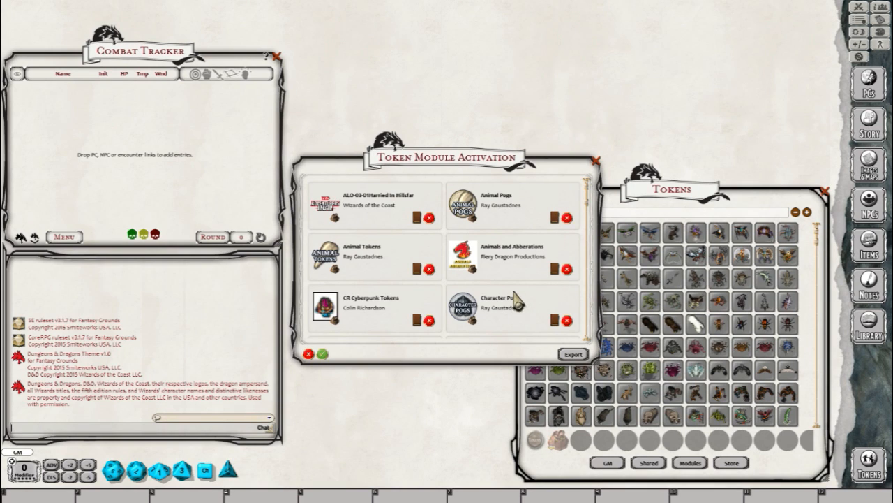
scroll(515, 287, down, 1)
scroll(514, 288, up, 1)
scroll(471, 263, down, 6)
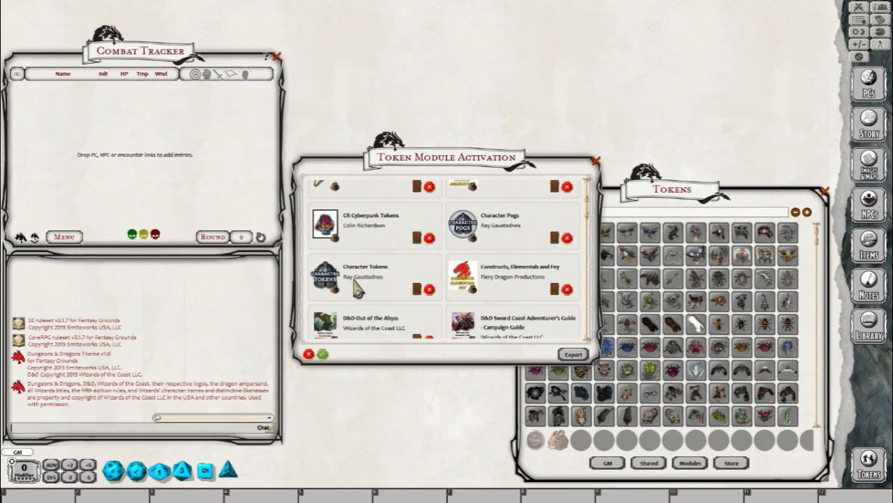
scroll(458, 241, up, 1)
scroll(458, 241, up, 1)
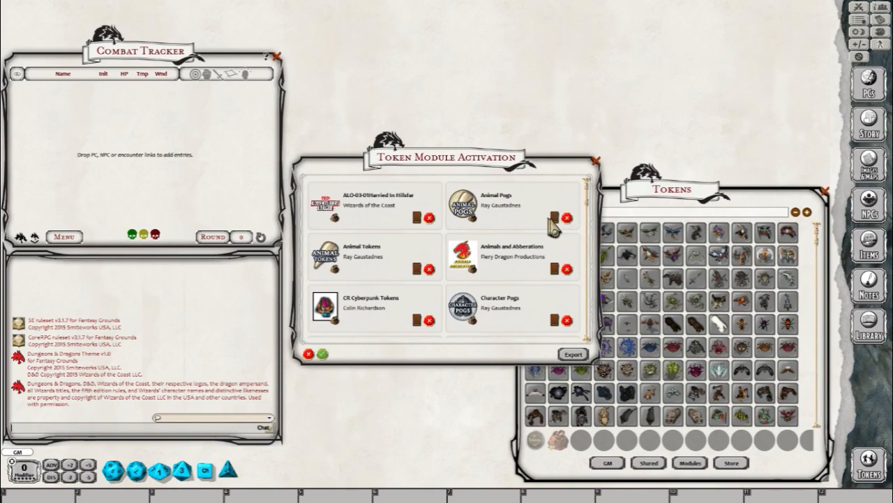
Step: Load the Animal Tokens, Character Tokens and Character Pogs modules
click(417, 269)
scroll(493, 234, down, 1)
scroll(494, 235, down, 1)
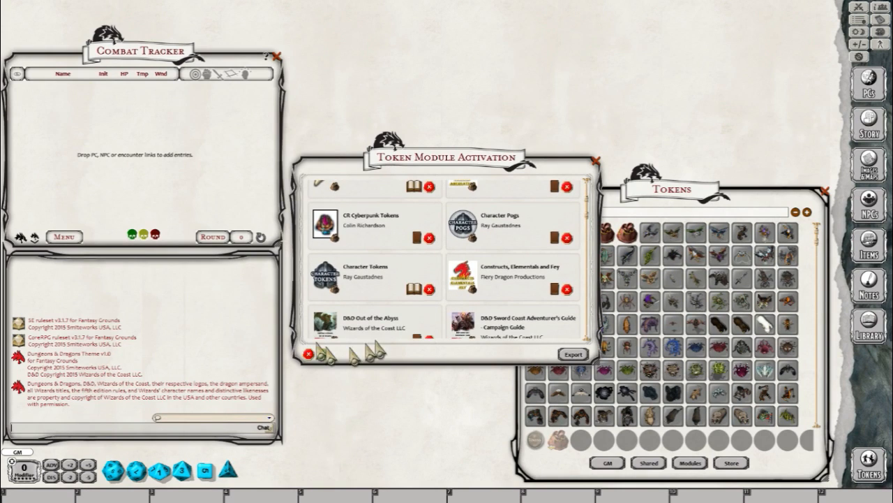
click(556, 238)
scroll(497, 245, down, 4)
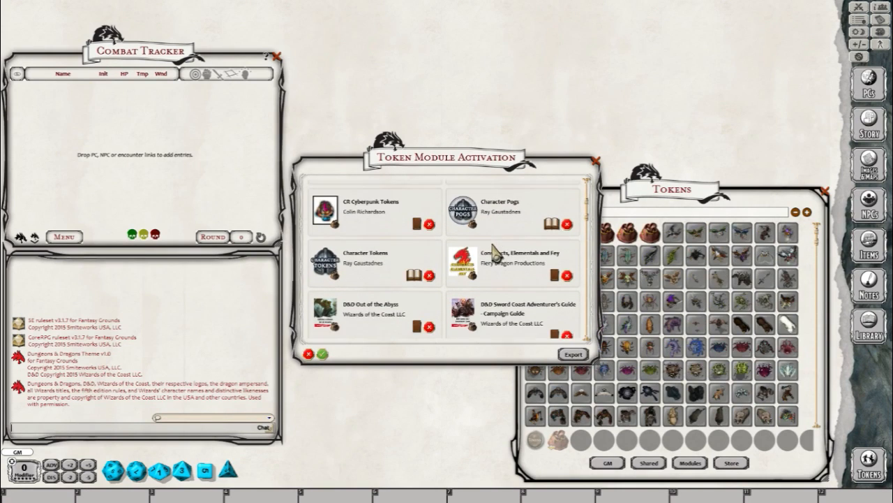
Step: Load the Letter Tokens, Monster Pogs and Monster Tokens modules and close the token module list
scroll(494, 250, down, 6)
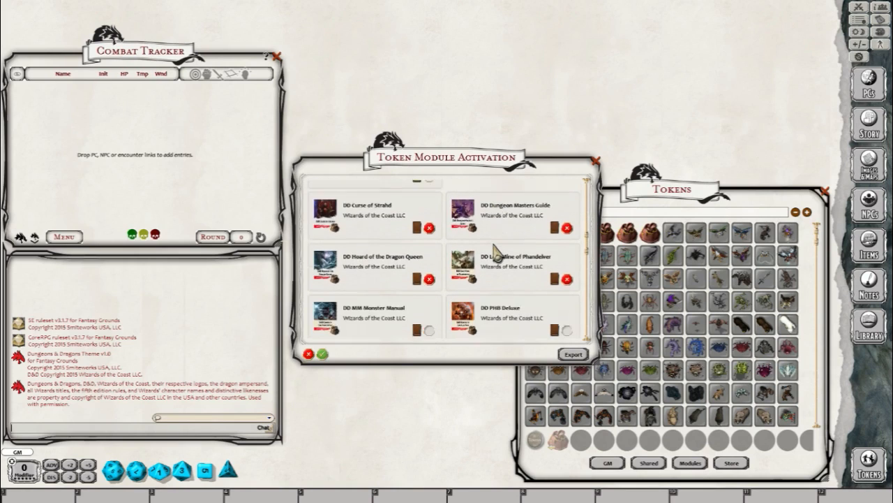
scroll(497, 256, down, 2)
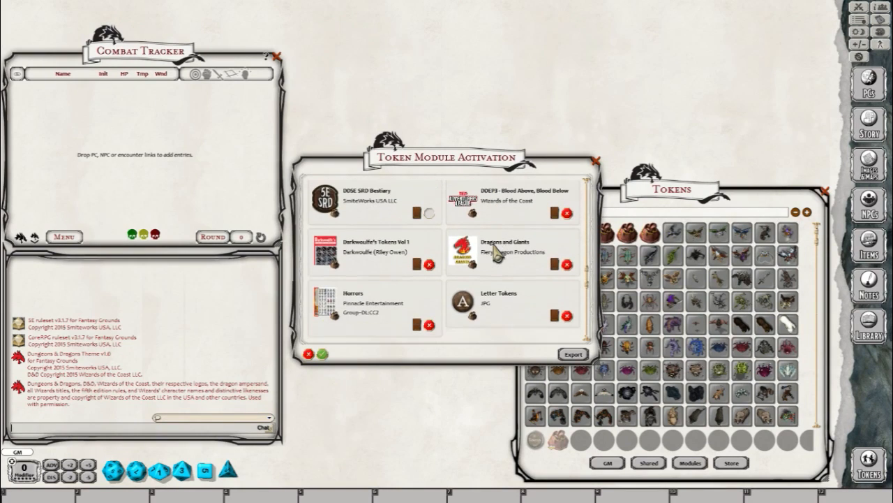
scroll(498, 255, down, 1)
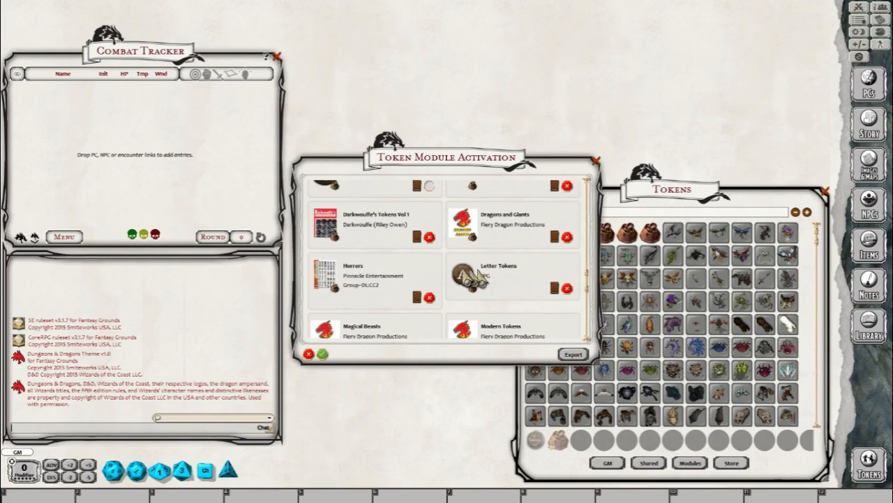
click(553, 287)
scroll(518, 285, down, 3)
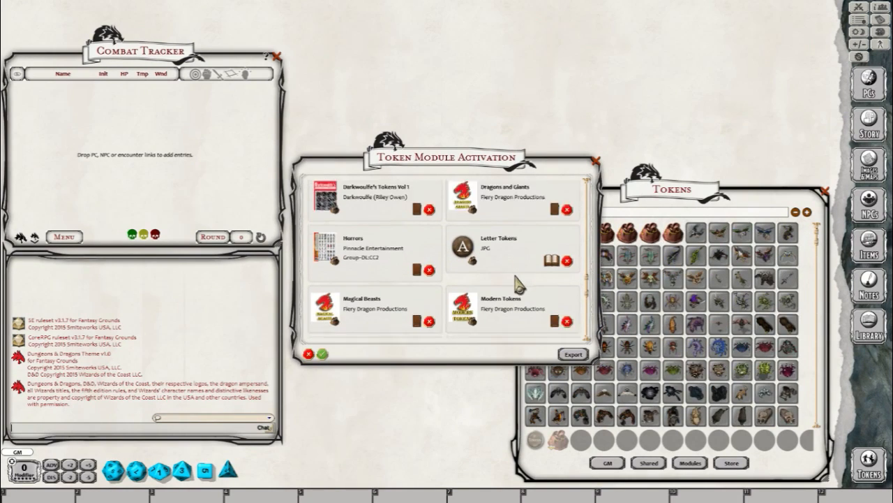
scroll(517, 285, down, 2)
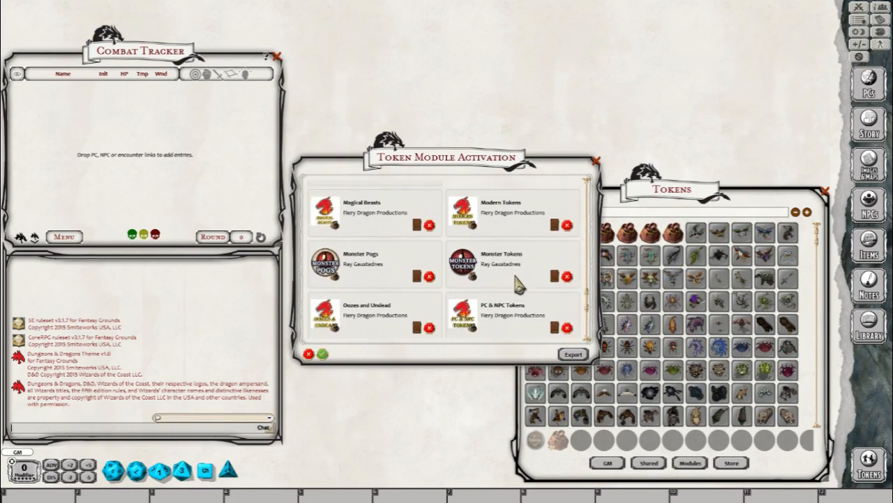
click(418, 264)
click(553, 262)
scroll(517, 280, down, 3)
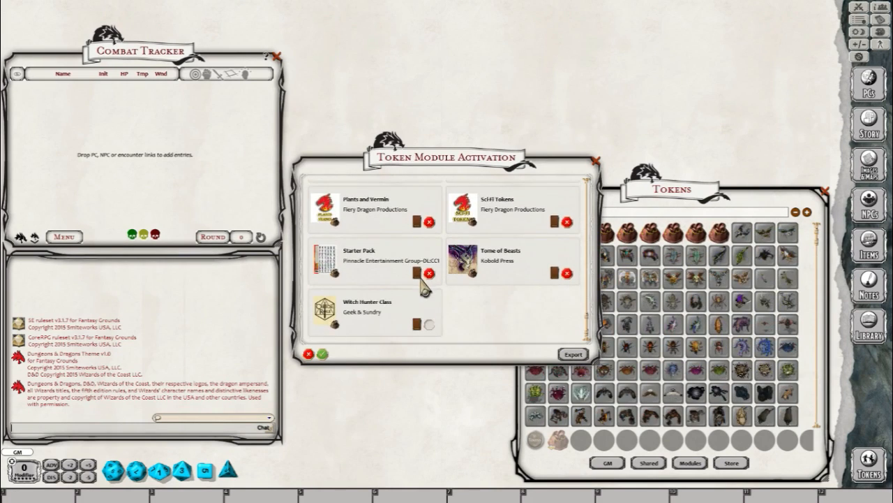
click(596, 161)
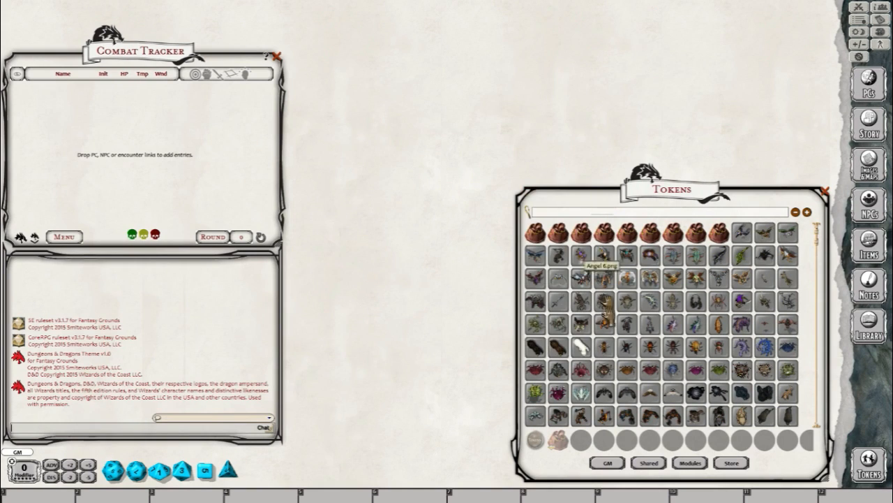
Step: Examine the contents of the animal and character pog and token bags one by one, returning to the list of bags
click(560, 236)
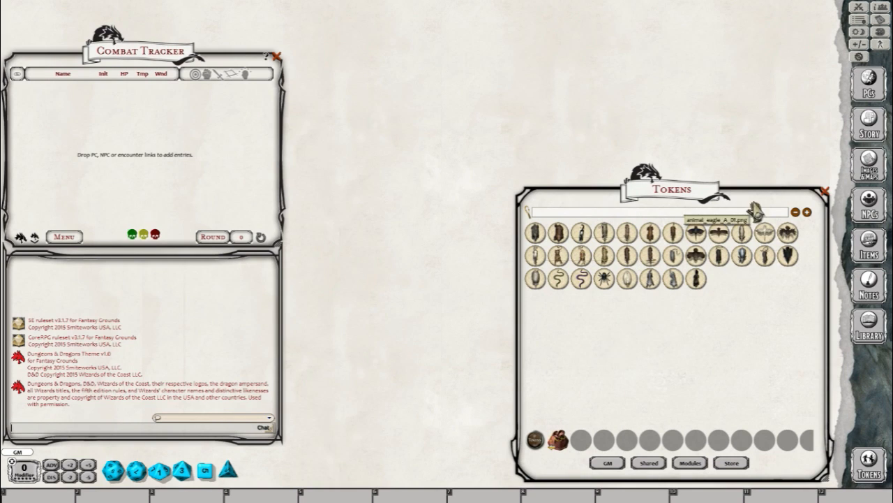
click(534, 439)
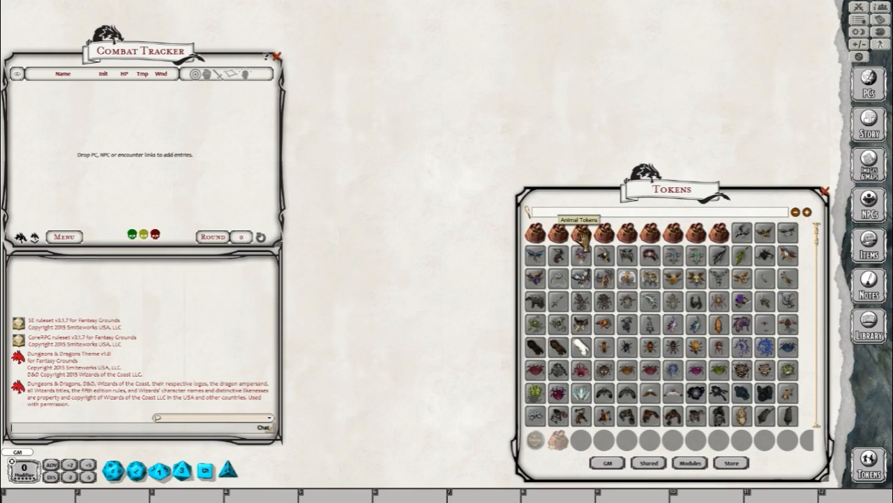
click(583, 236)
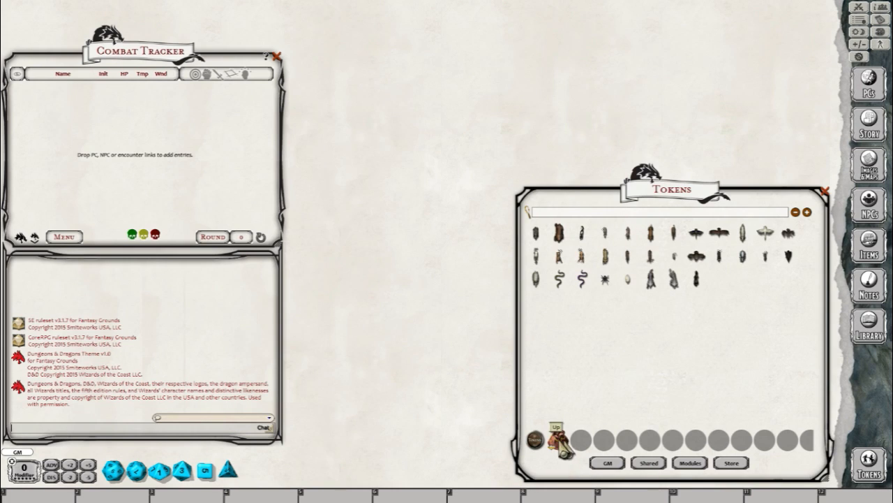
click(561, 438)
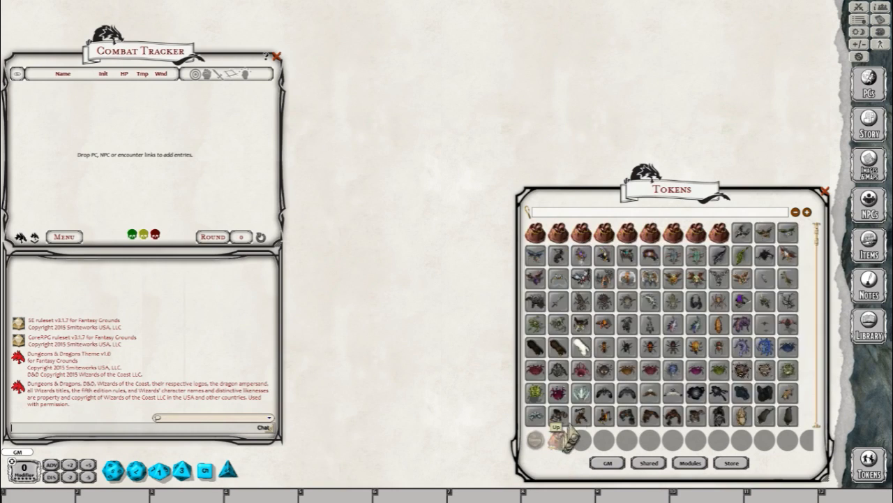
click(628, 239)
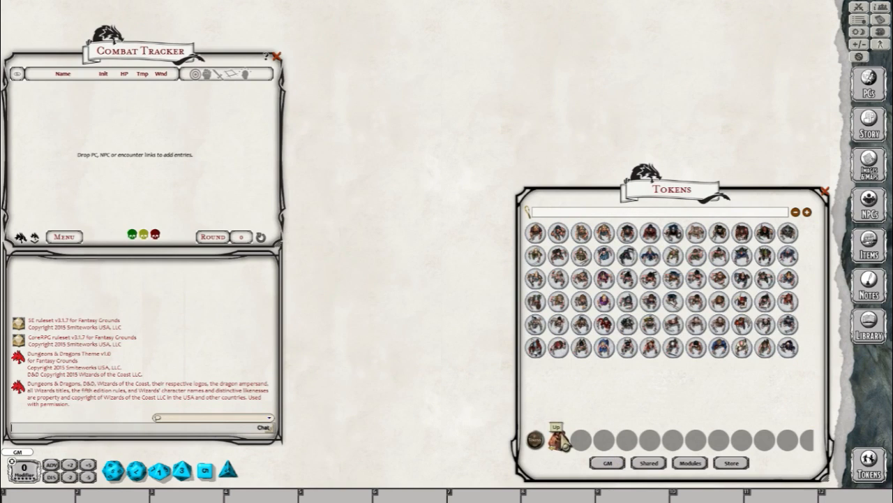
click(560, 438)
click(649, 235)
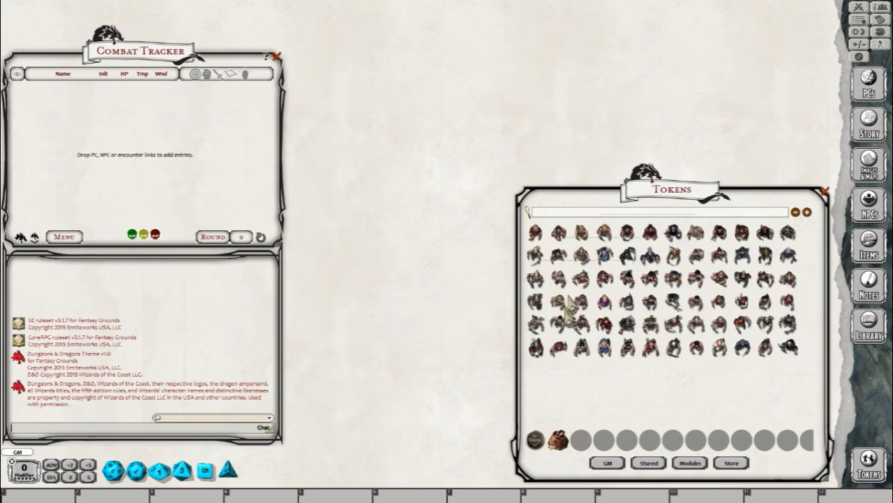
click(559, 437)
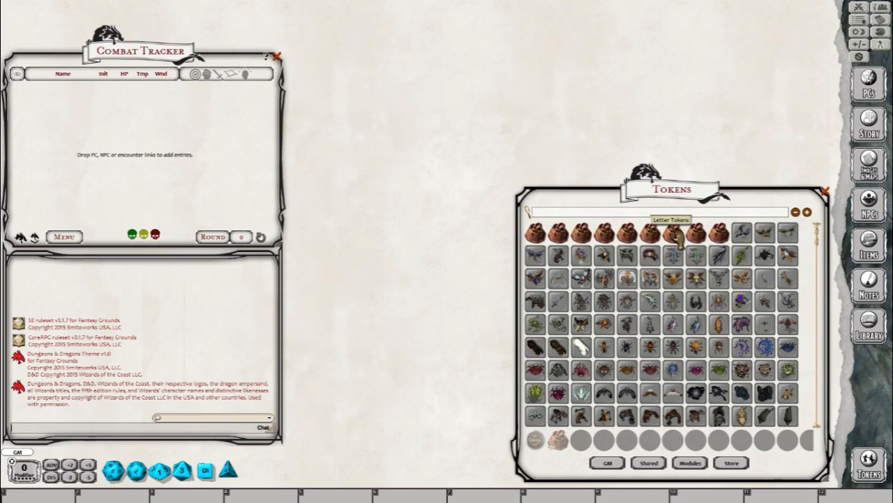
Step: Place the fire elemental token from the last monster bag on the desktop and delete it again
click(723, 237)
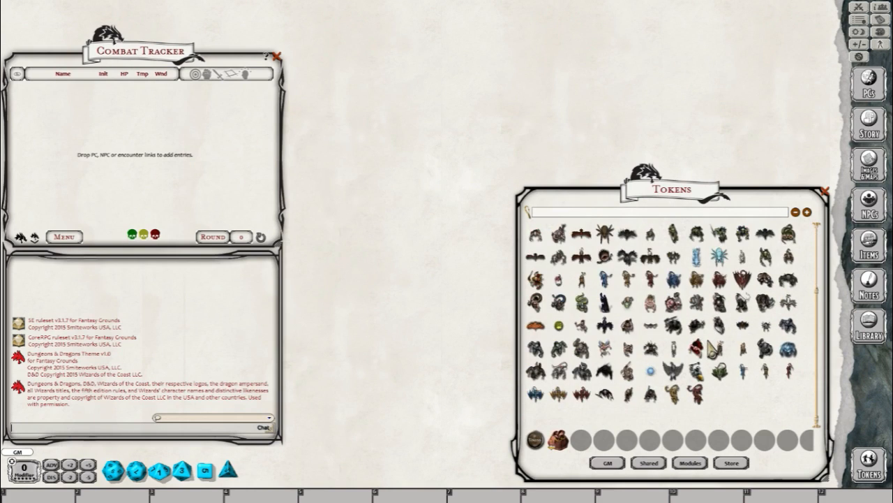
scroll(710, 344, up, 4)
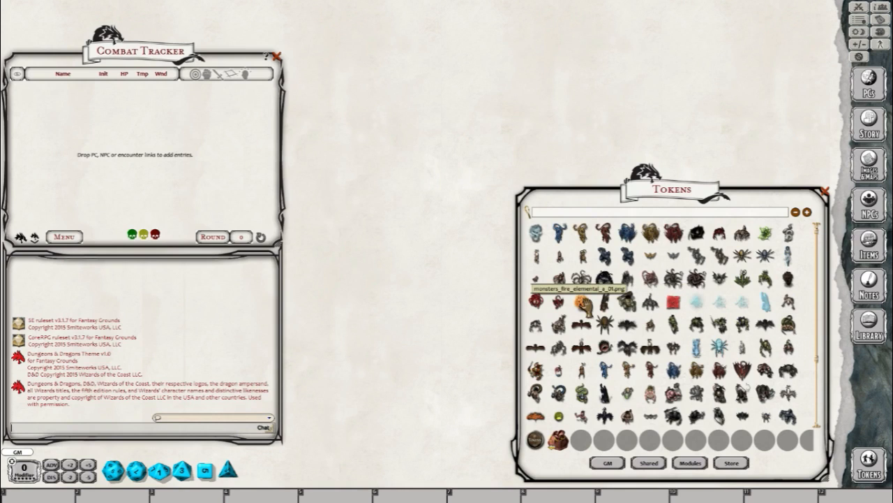
drag(582, 302, 425, 244)
right_click(390, 187)
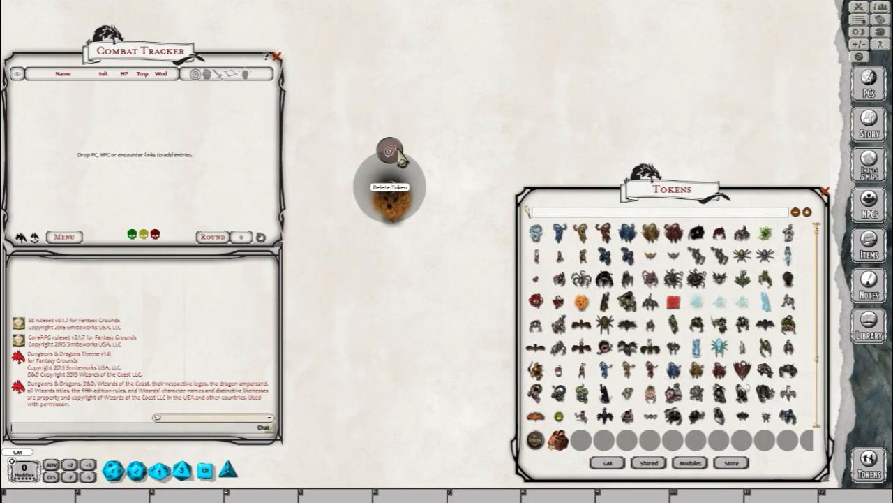
click(395, 150)
click(358, 155)
Step: Close the Tokens window and consult the Storage Room encounter on page 10 of the Tomb of Tiberesh PDF in Acrobat Reader
scroll(694, 398, down, 4)
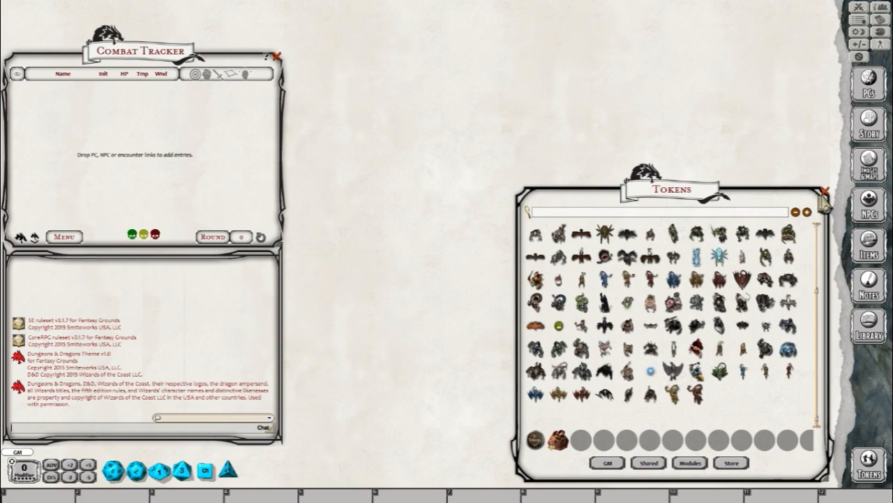
click(826, 192)
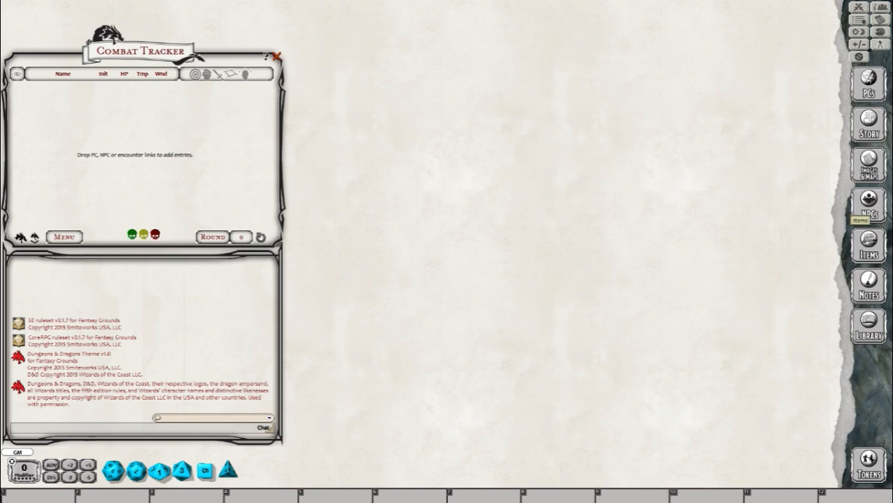
drag(892, 21, 444, 26)
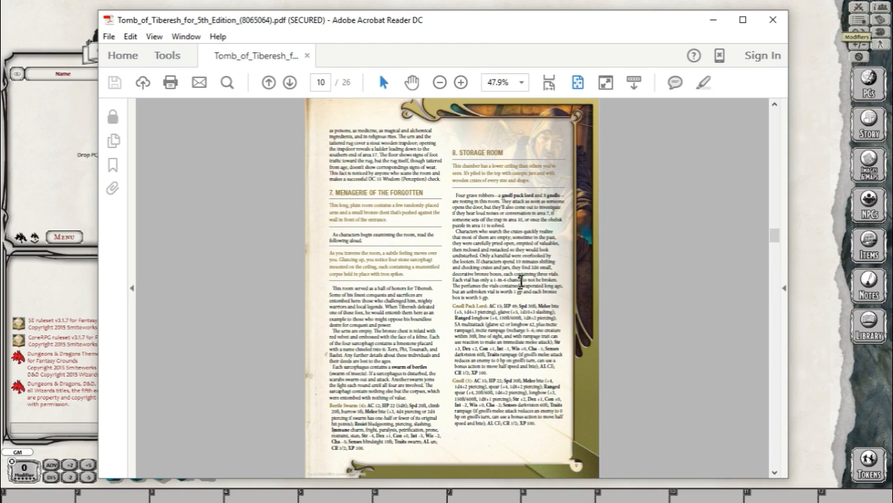
drag(528, 22, 892, 98)
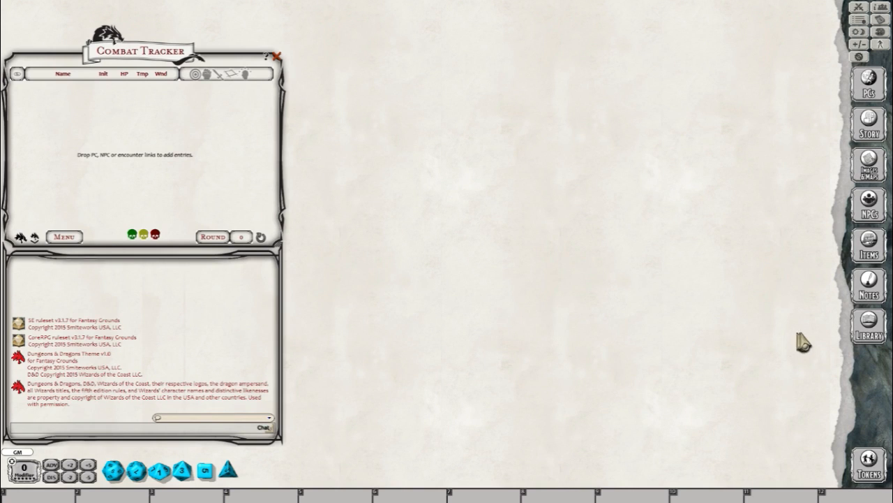
Step: Load the DD MM Monster Manual data module from the Library, then close the module list and the Library
click(874, 334)
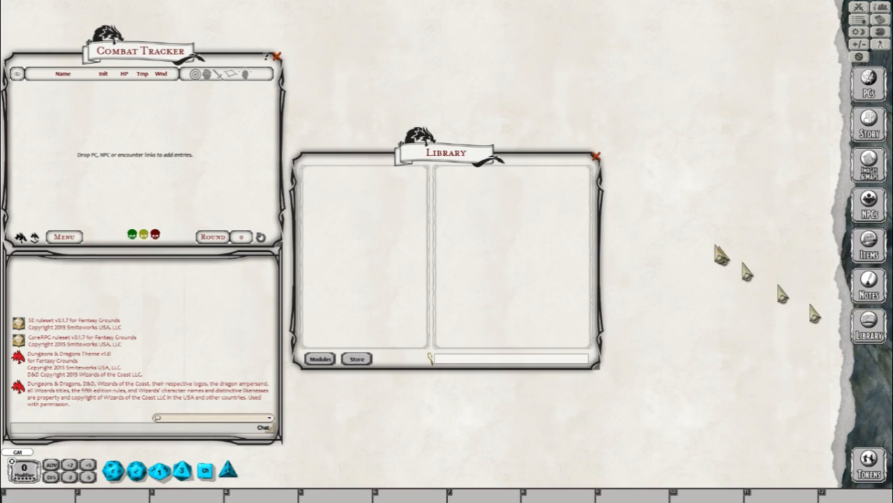
click(328, 361)
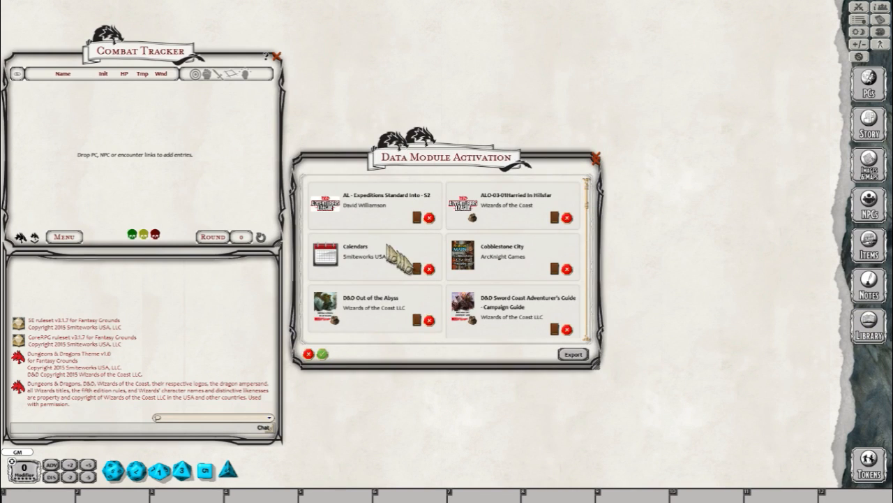
scroll(395, 257, down, 10)
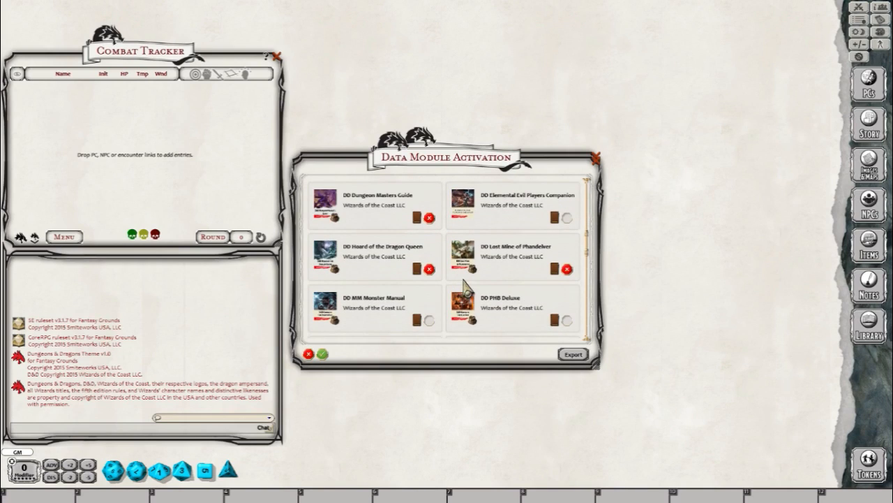
scroll(468, 286, down, 2)
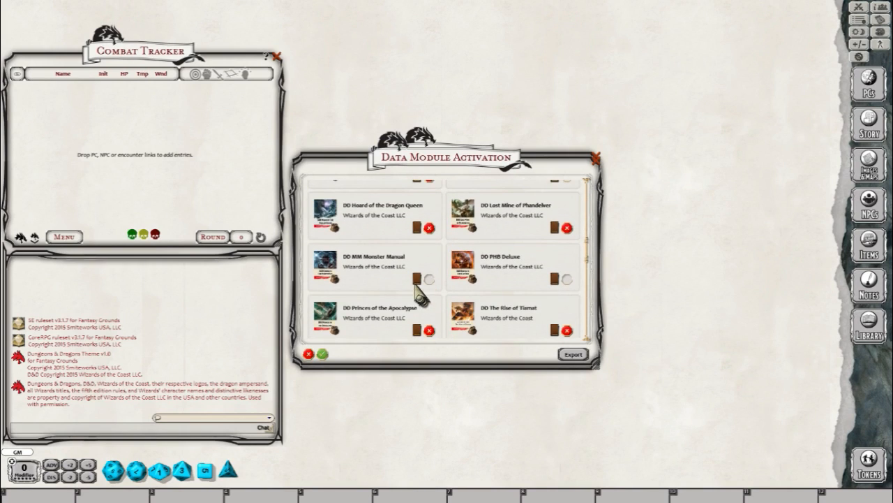
click(416, 278)
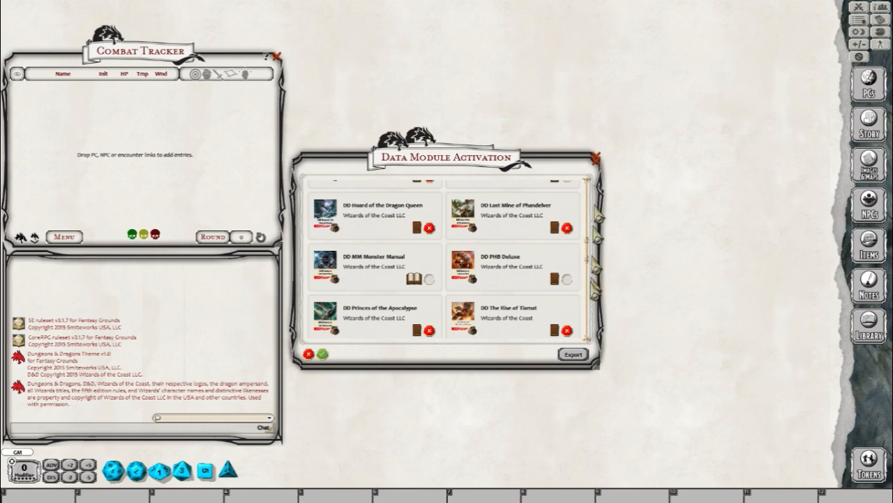
scroll(489, 307, down, 3)
scroll(485, 280, up, 1)
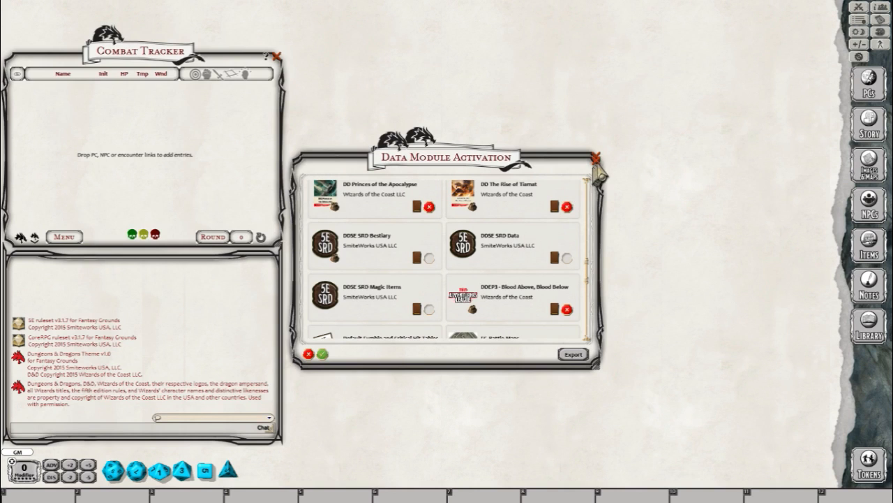
click(595, 159)
click(596, 158)
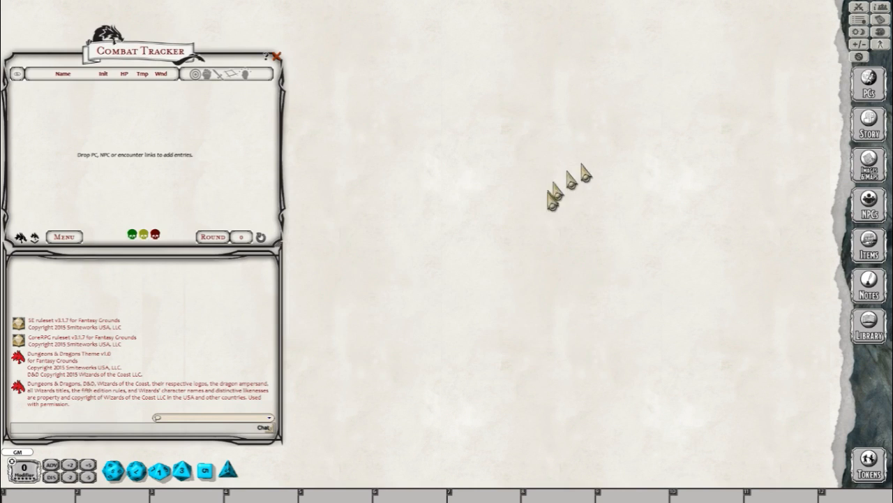
Step: Show the Monster Manual's contents in the Library and place the campaign's NPCs list beside it
click(869, 324)
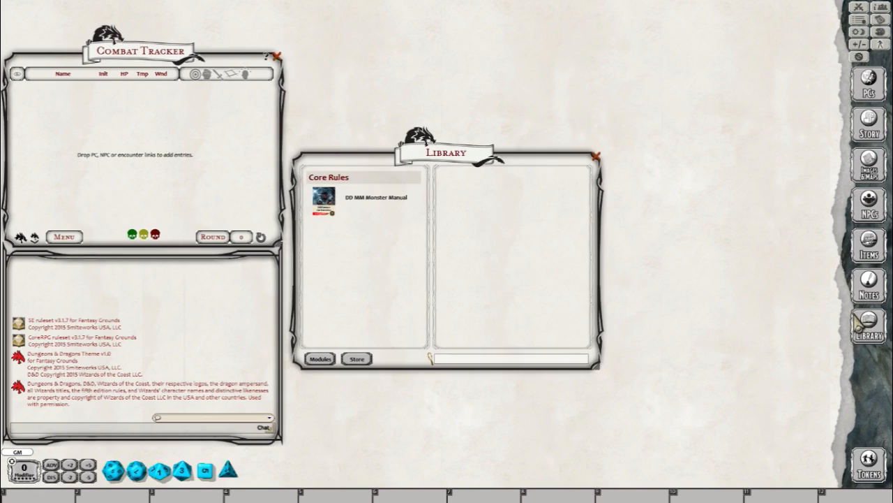
click(356, 213)
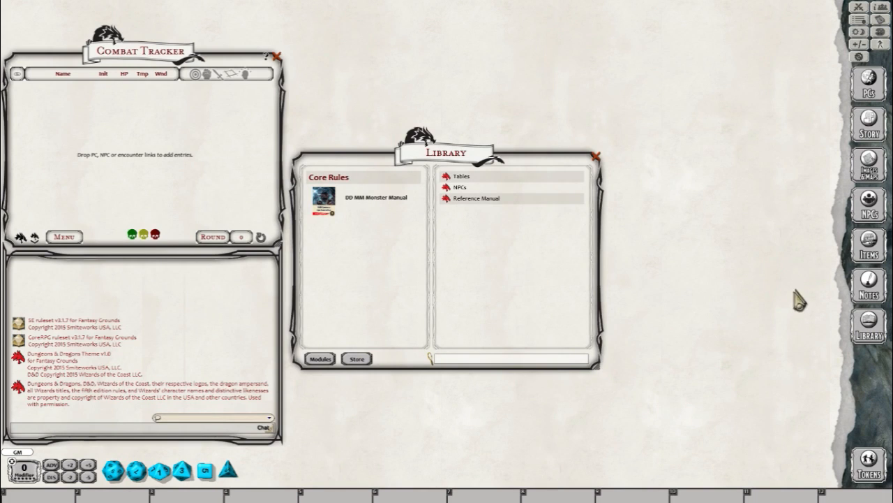
click(869, 205)
drag(446, 187, 666, 207)
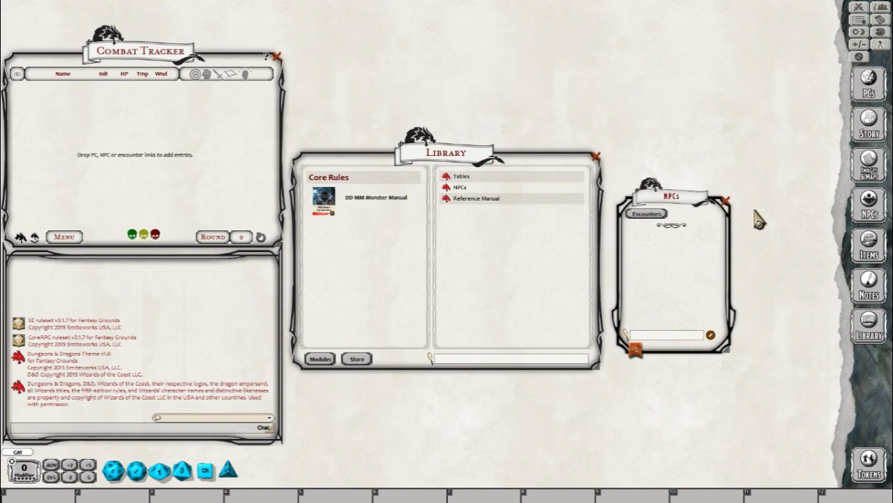
Step: Filter the Monster Manual's alphabetical NPC index by "gnoll" and copy Gnoll and Gnoll Pack Lord into the campaign's NPCs list
click(462, 190)
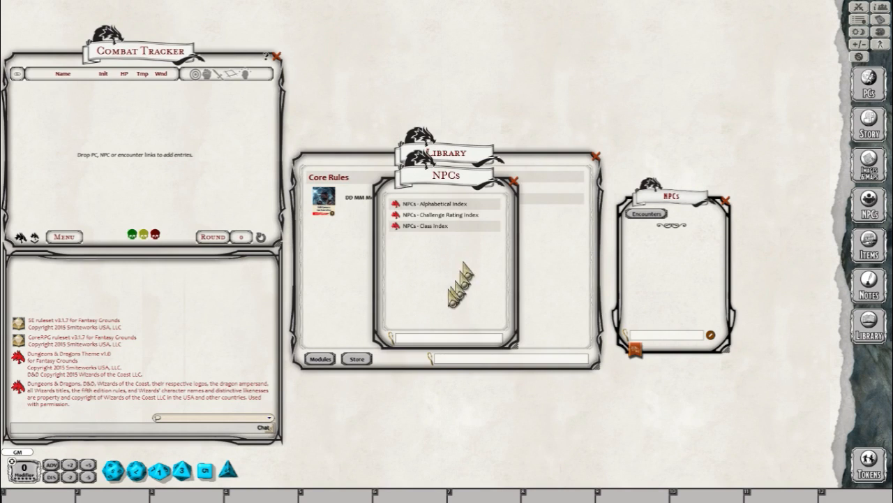
click(434, 204)
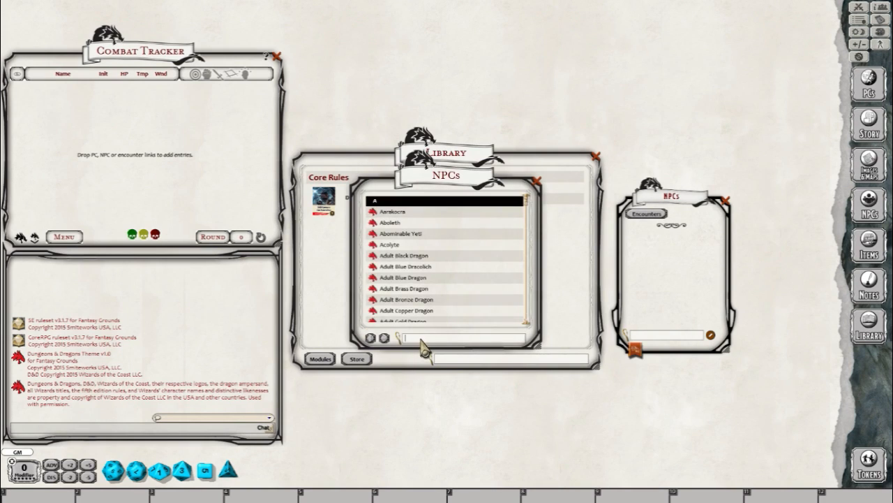
text(gnoll)
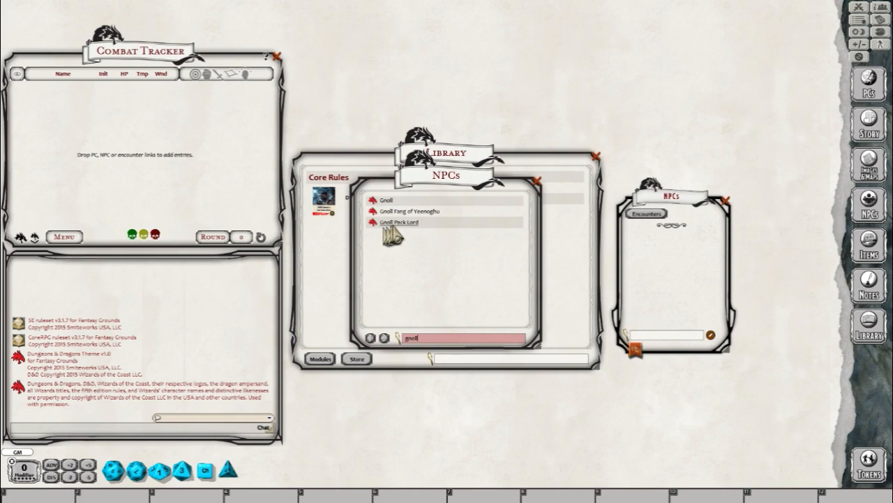
drag(374, 203, 669, 264)
drag(374, 223, 659, 269)
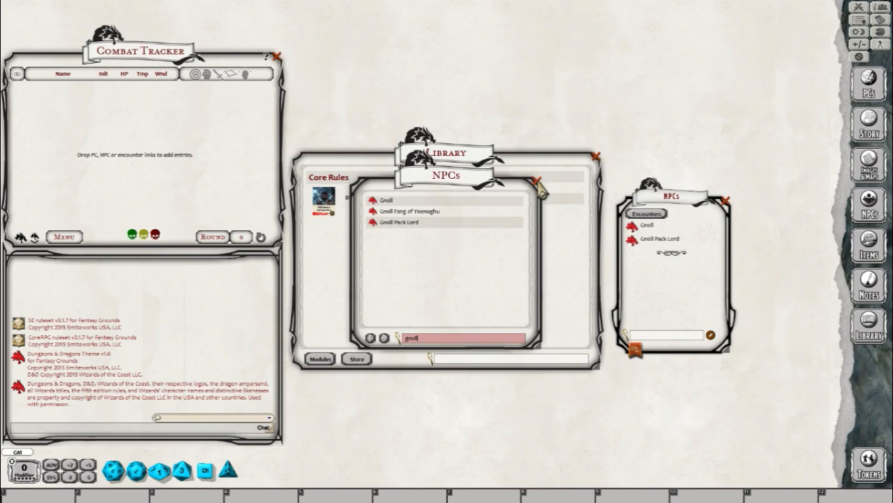
Step: Close the Monster Manual index windows and the Library, then open the Encounters list beside the campaign's NPCs list
click(537, 182)
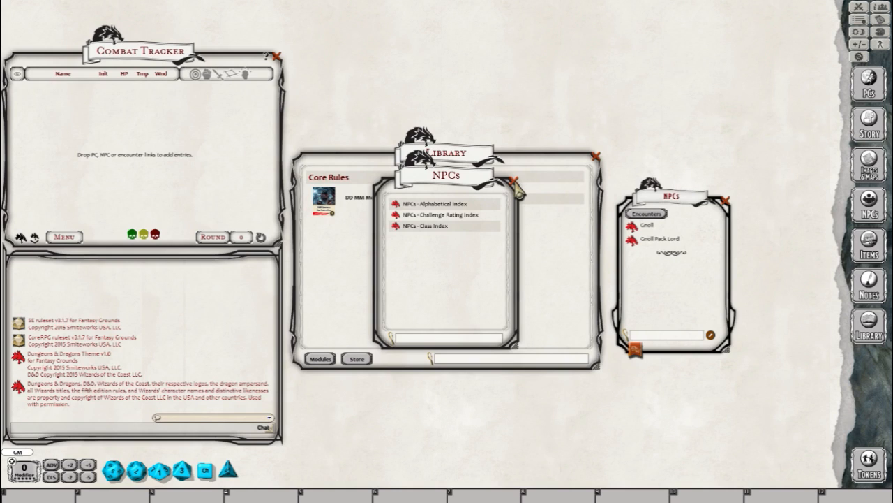
click(517, 185)
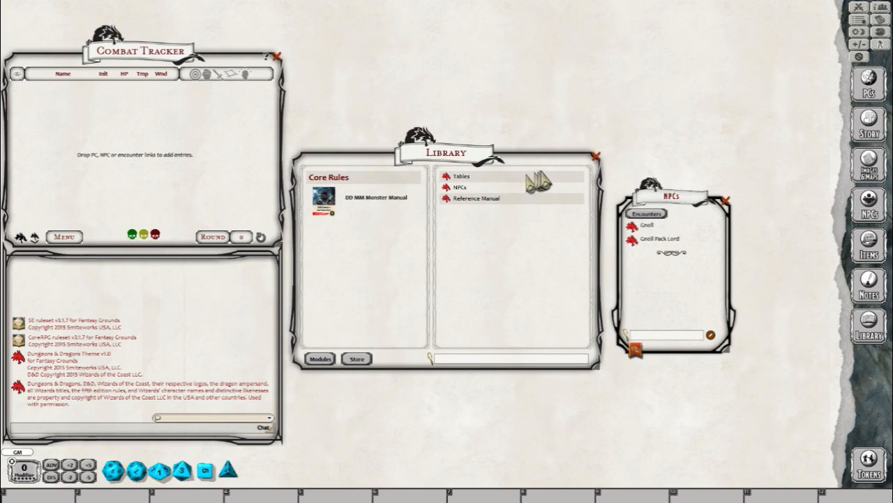
click(596, 157)
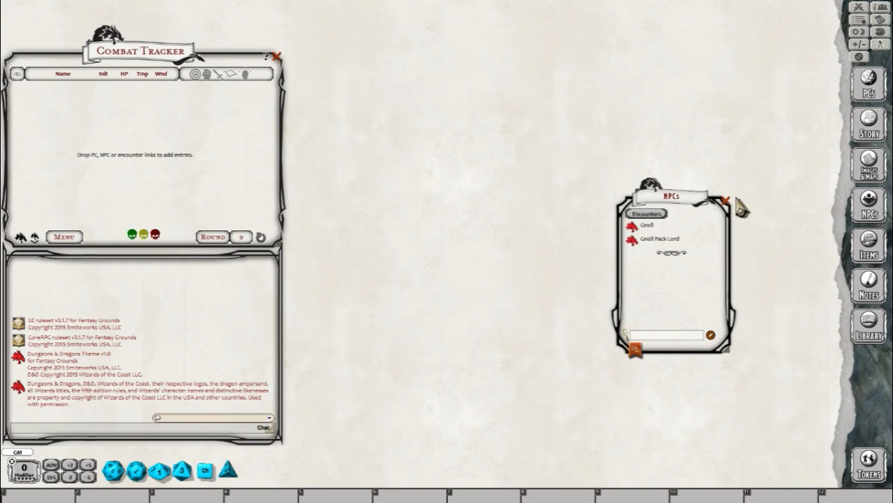
click(647, 213)
drag(569, 199, 549, 203)
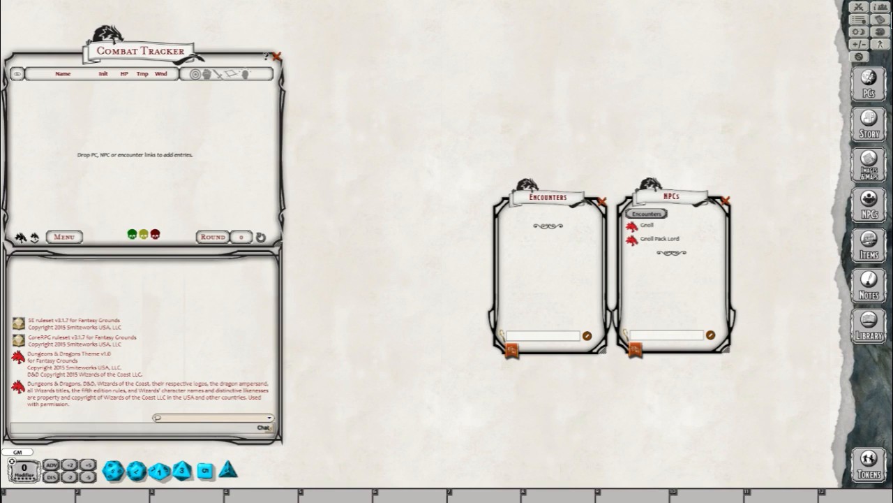
Step: Look at the Party Sheet's XP page with its encounter and quest awards, then close the sheet
click(878, 10)
drag(472, 165, 285, 120)
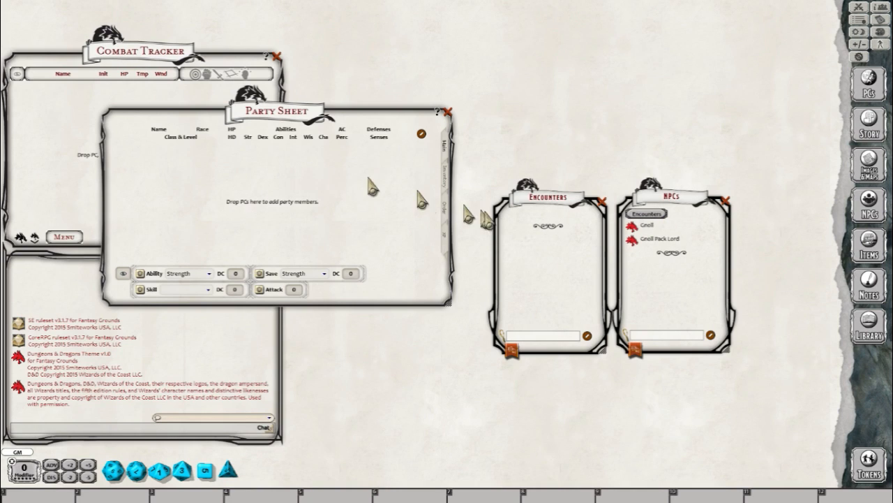
click(446, 237)
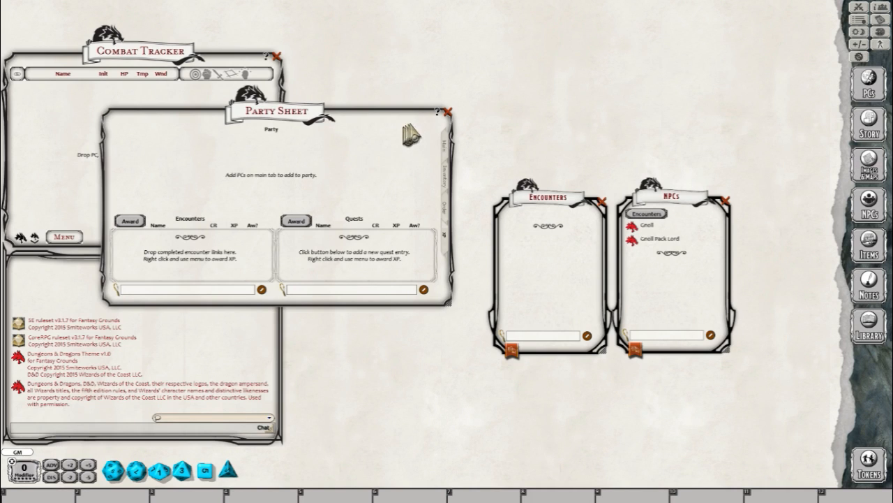
click(449, 116)
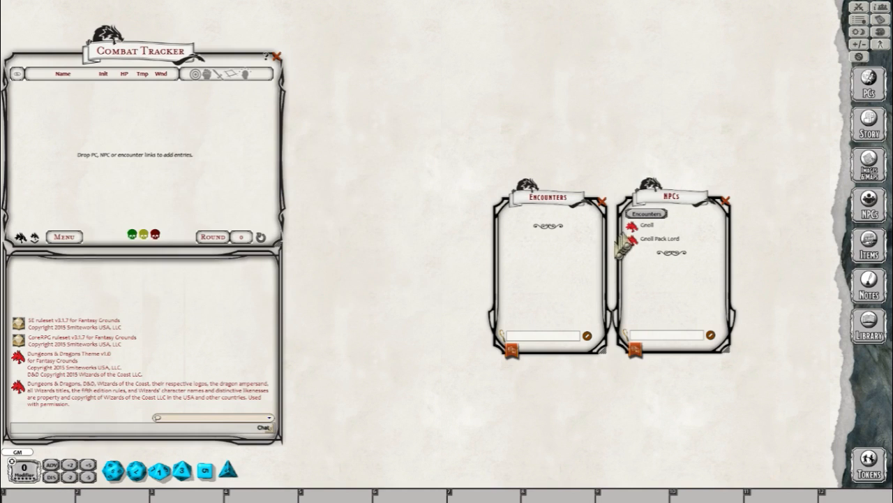
Step: Create a new encounter in the Encounters list and name it "Lower Tomb Room 8"
right_click(548, 245)
click(529, 202)
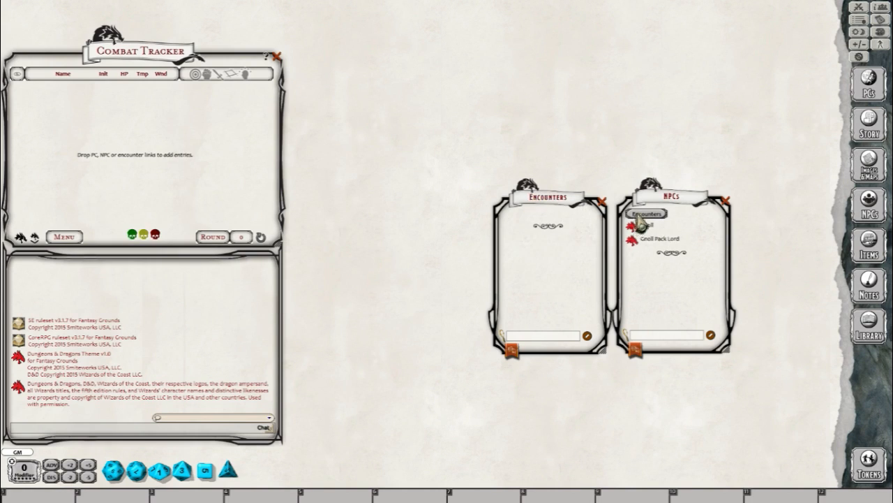
right_click(536, 254)
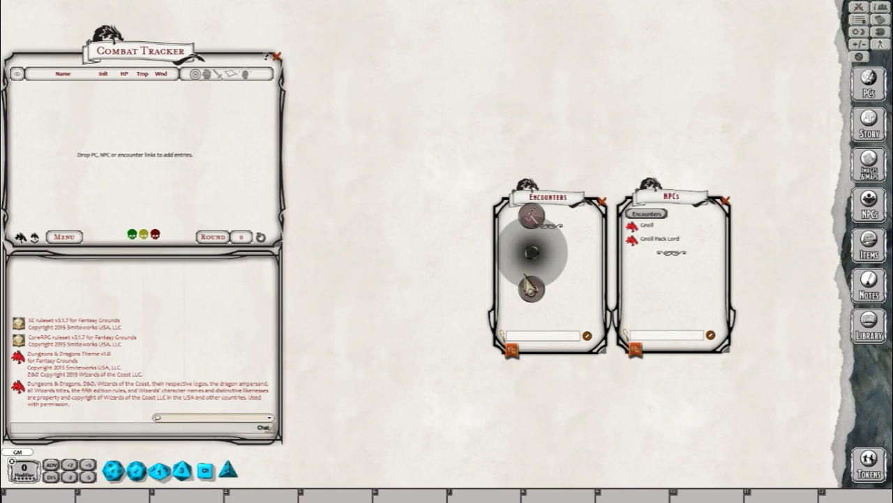
click(532, 287)
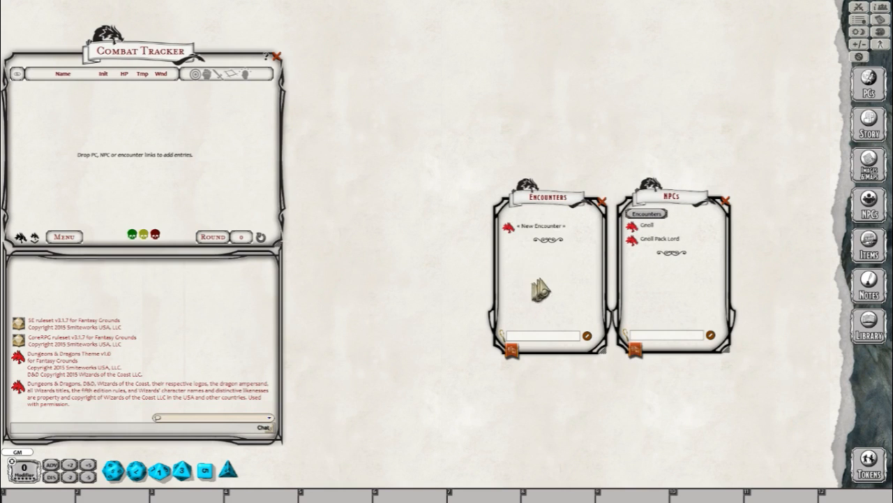
click(543, 226)
drag(487, 186, 442, 189)
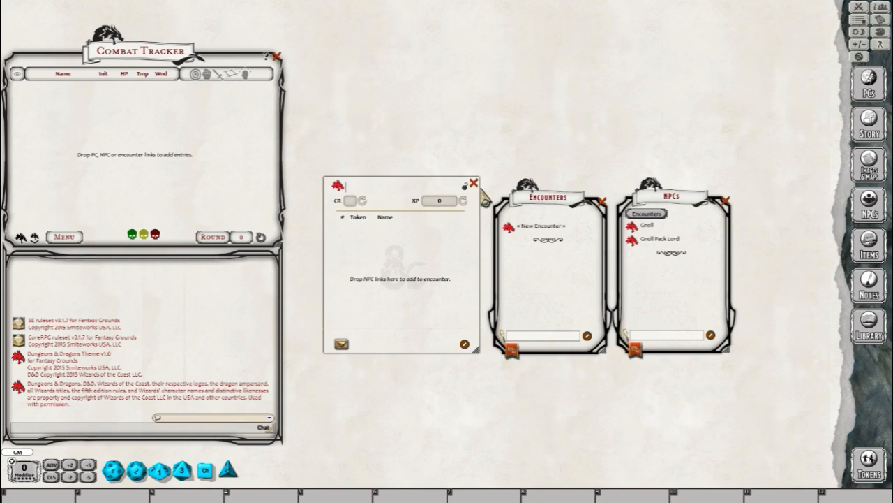
key(shift)
text(Lower Tomb Room 8)
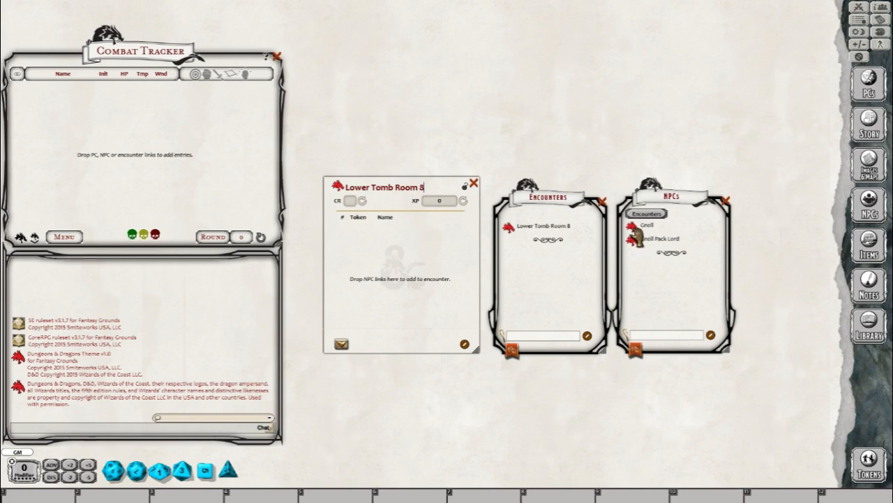
Step: Add Gnoll and Gnoll Pack Lord from the NPCs list to the Lower Tomb Room 8 encounter
drag(634, 227, 377, 241)
drag(637, 250, 380, 259)
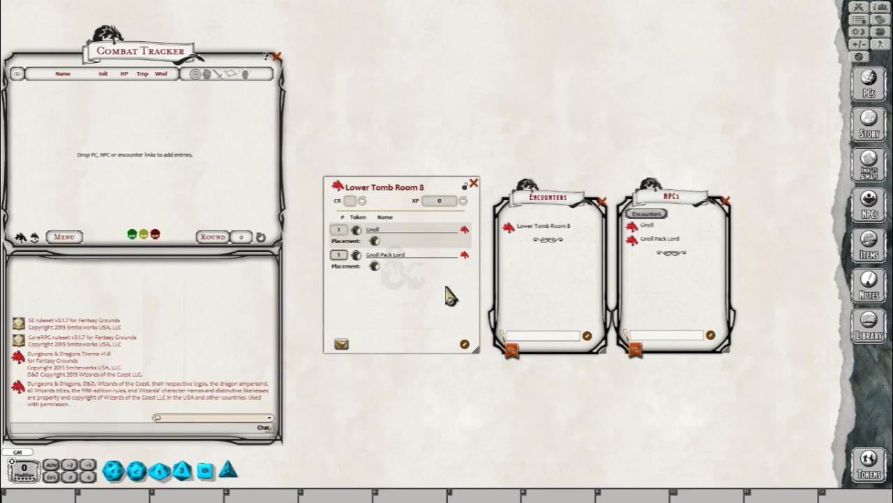
drag(631, 239, 632, 237)
Step: Unlock the campaign's Gnoll record, filter the tokens by "gnoll", assign it the Gnoll 7.png token, and close the record
click(632, 227)
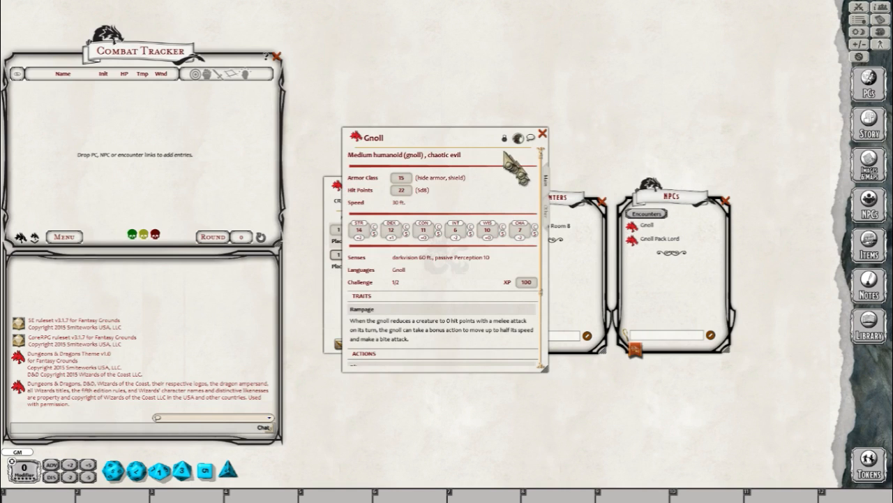
drag(454, 144, 500, 155)
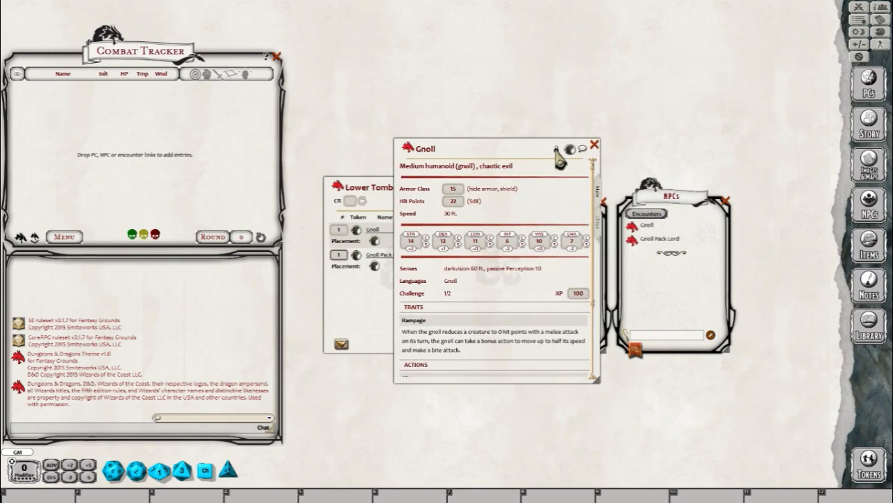
click(557, 149)
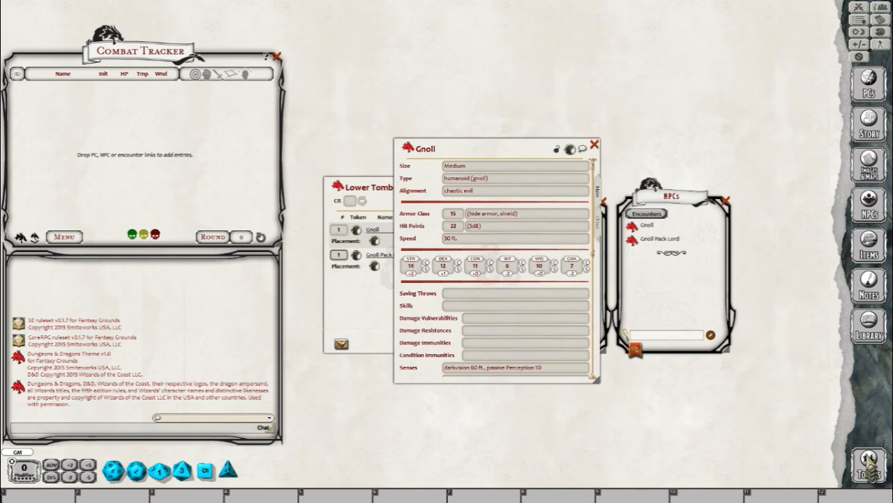
click(870, 466)
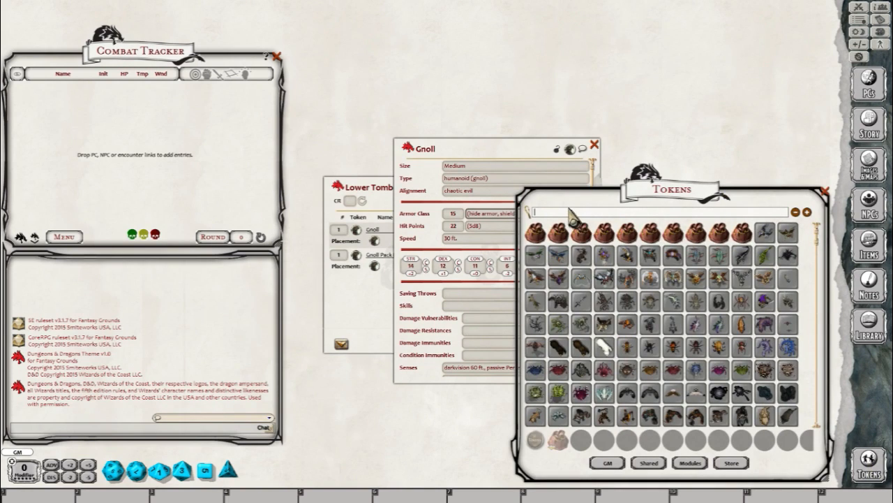
text(gnoll)
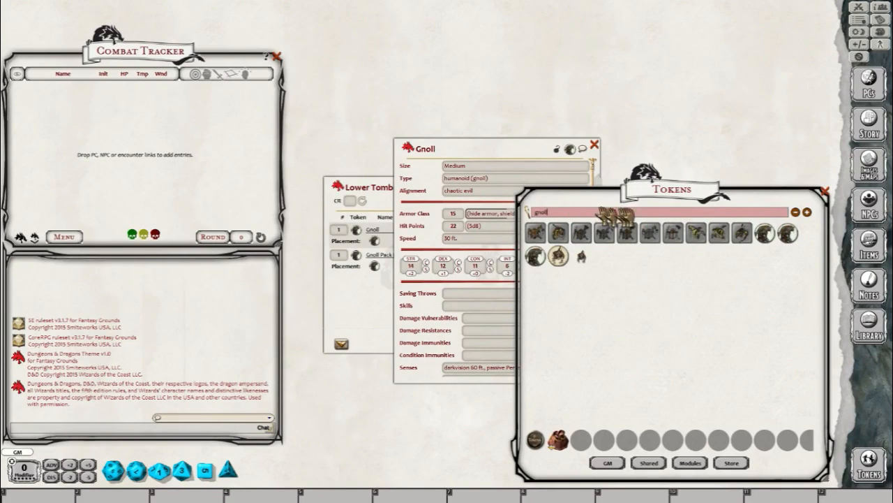
drag(667, 204, 764, 202)
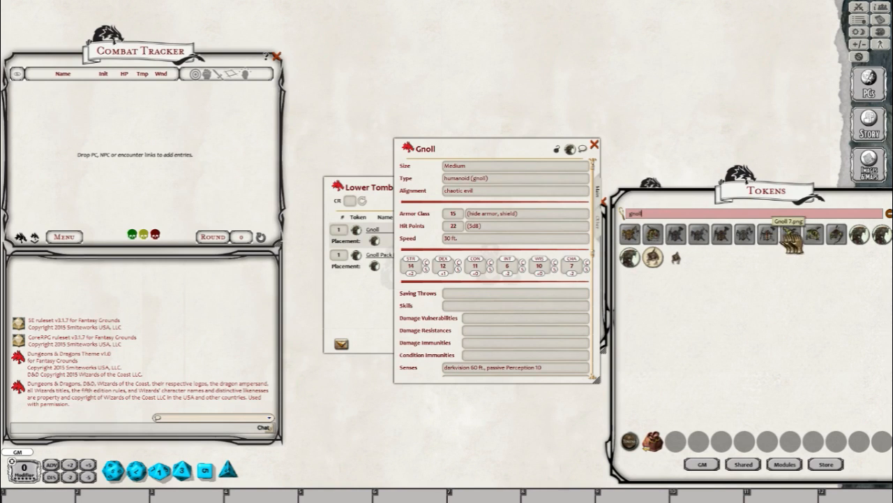
drag(798, 240, 571, 148)
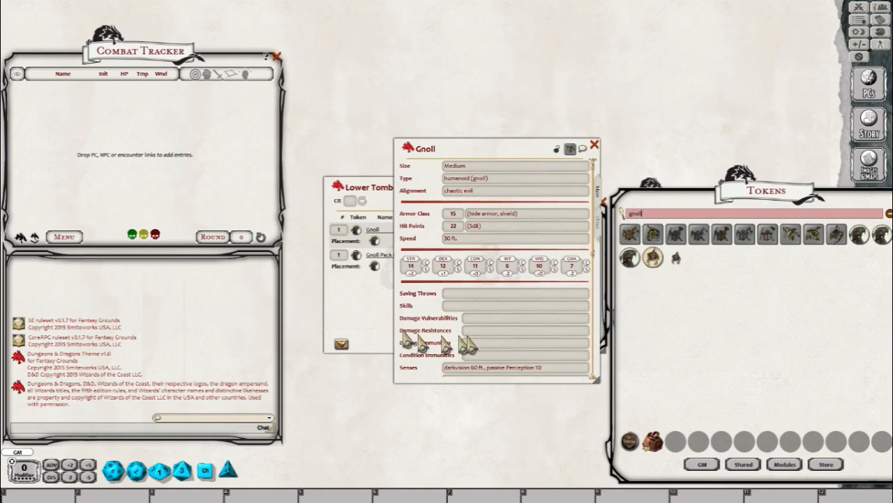
click(594, 144)
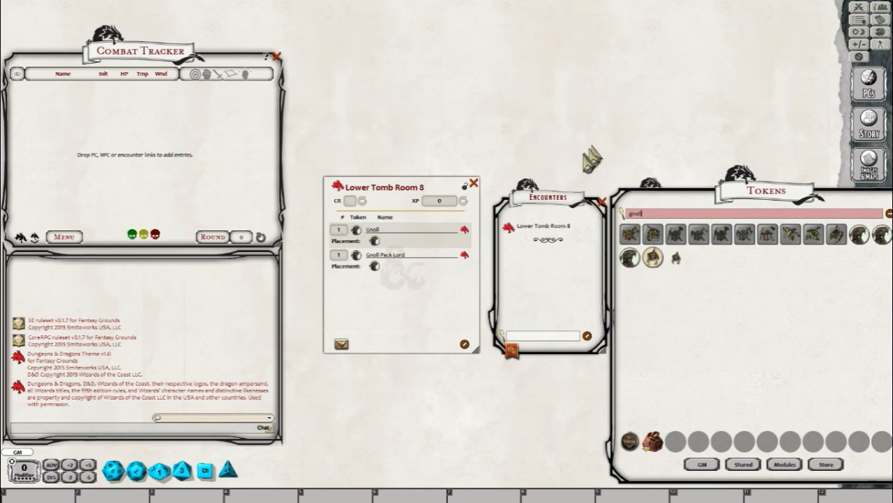
Step: Unlock the Gnoll Pack Lord record, assign it a different gnoll token from the filtered tokens, then lock and close the record
drag(768, 186, 768, 339)
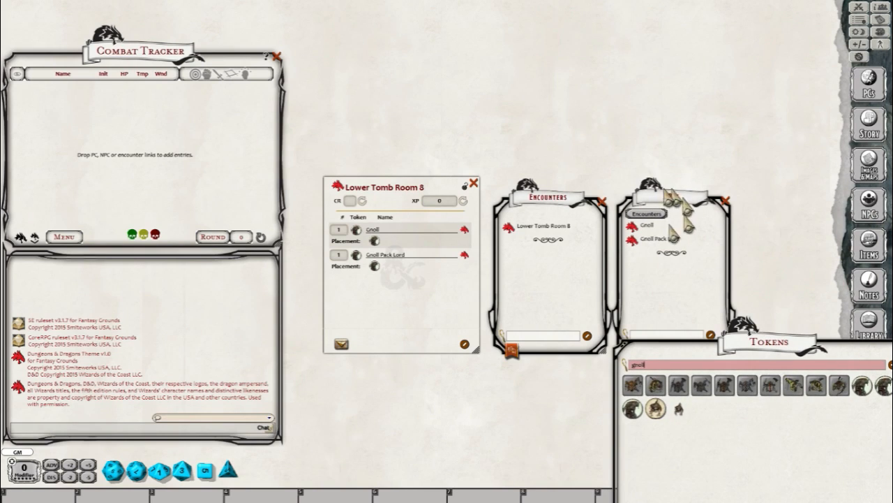
click(663, 198)
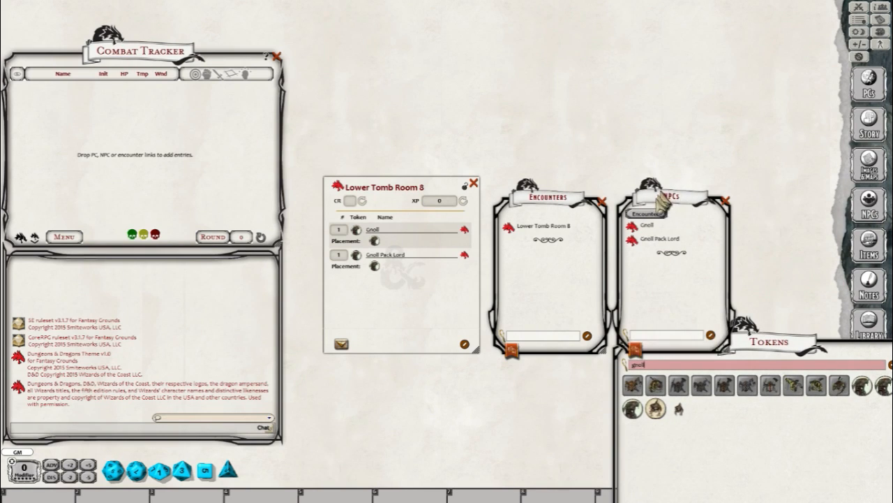
click(653, 239)
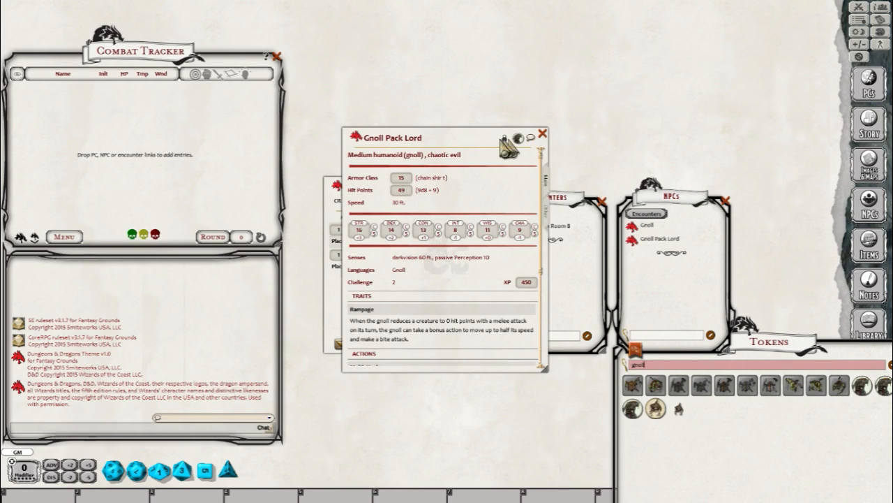
click(503, 140)
drag(774, 343, 752, 317)
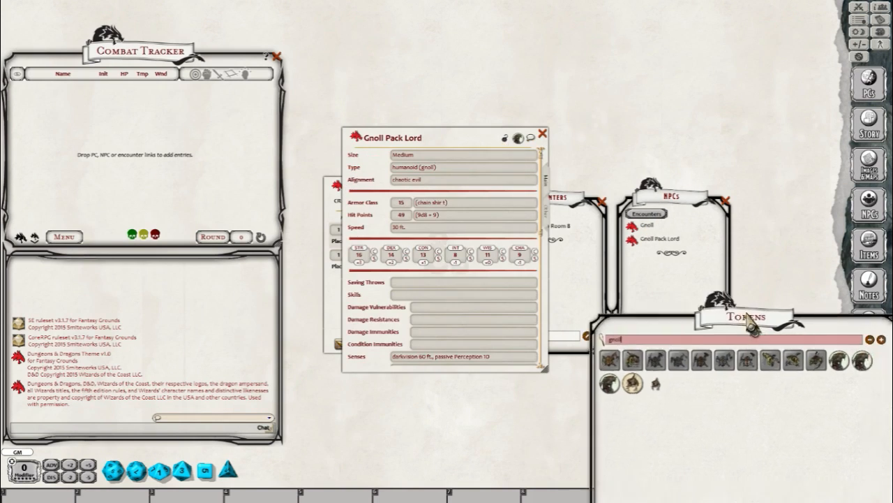
drag(793, 361, 501, 144)
click(506, 139)
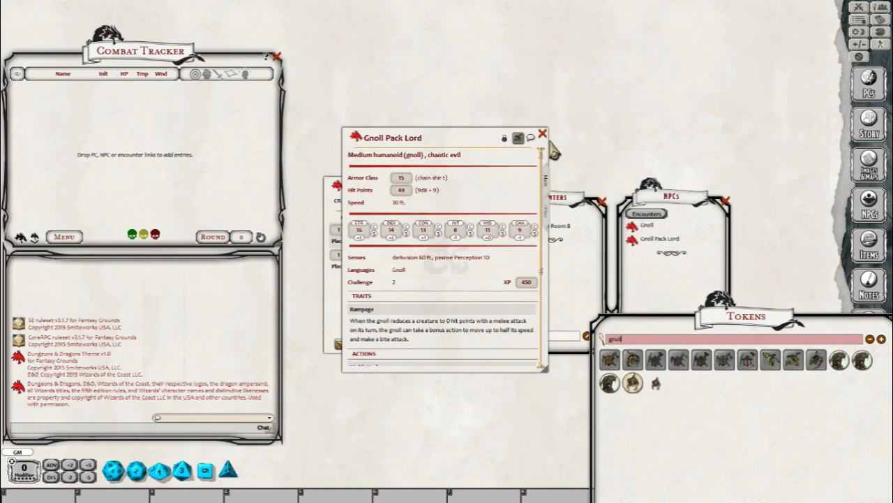
click(542, 135)
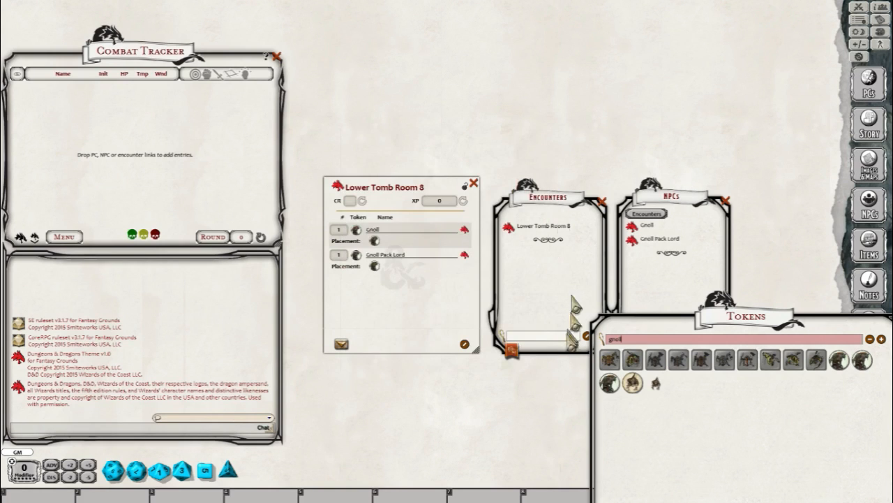
Step: Delete the Gnoll and Gnoll Pack Lord entries that carry default tokens from the Lower Tomb Room 8 encounter
right_click(418, 227)
click(383, 251)
click(343, 252)
right_click(405, 230)
click(373, 254)
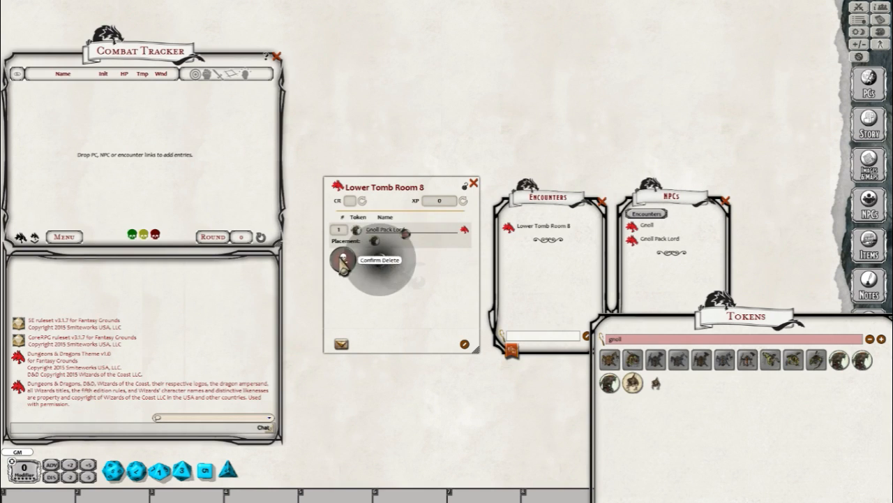
click(335, 255)
Step: Add Gnoll and Gnoll Pack Lord with their assigned tokens to the Lower Tomb Room 8 encounter, then close the NPCs list
drag(632, 226, 440, 234)
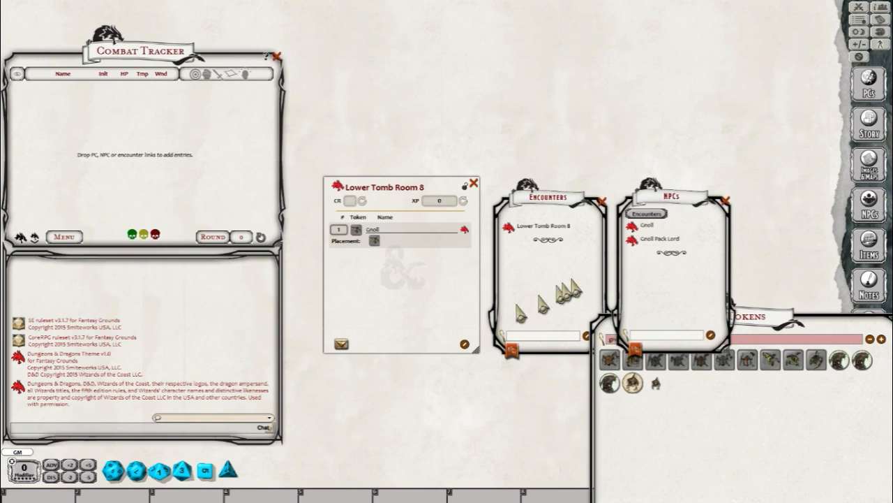
drag(632, 248, 454, 254)
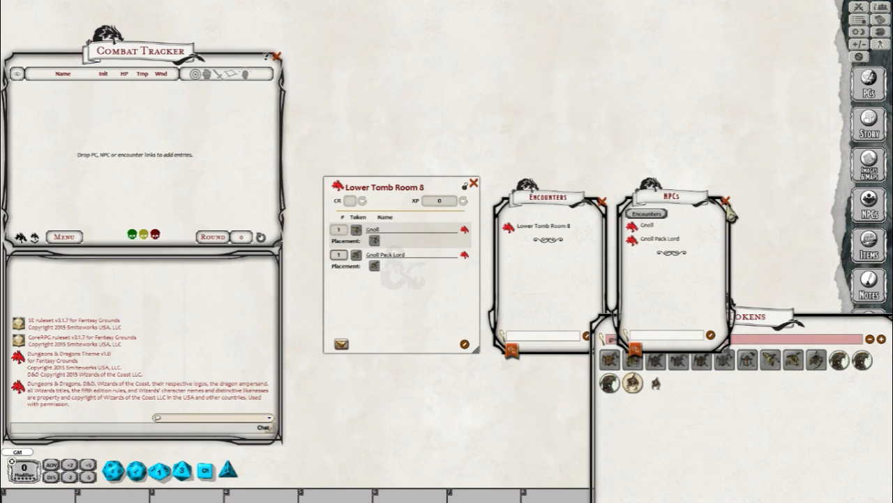
click(726, 201)
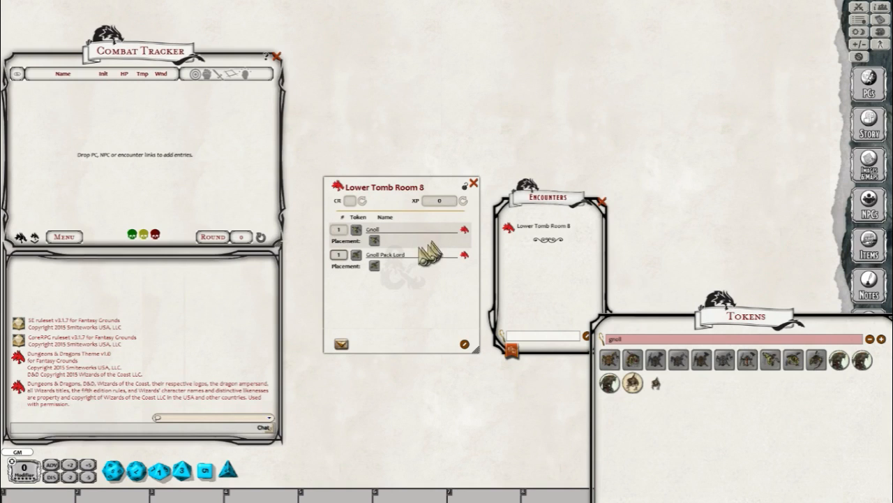
Step: Set the encounter's Gnoll count to 3, recalculate its CR and XP, and lock the encounter
text(3)
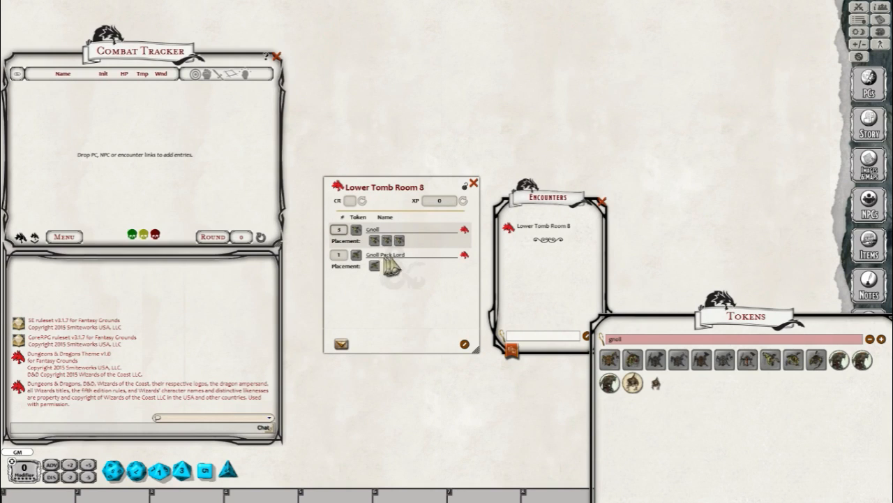
drag(402, 296, 416, 294)
drag(415, 283, 376, 246)
click(363, 202)
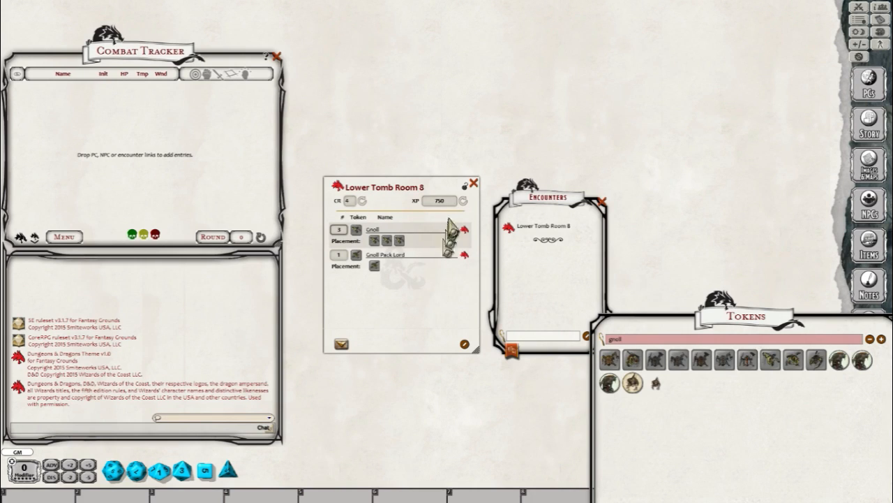
click(465, 188)
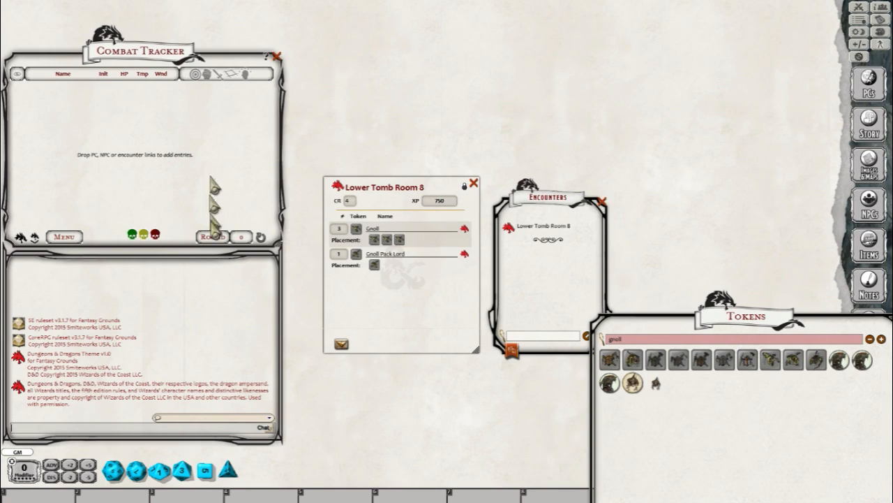
Step: Add the Lower Tomb Room 8 encounter to the encounter XP list of the party sheet, then close the sheet
click(881, 11)
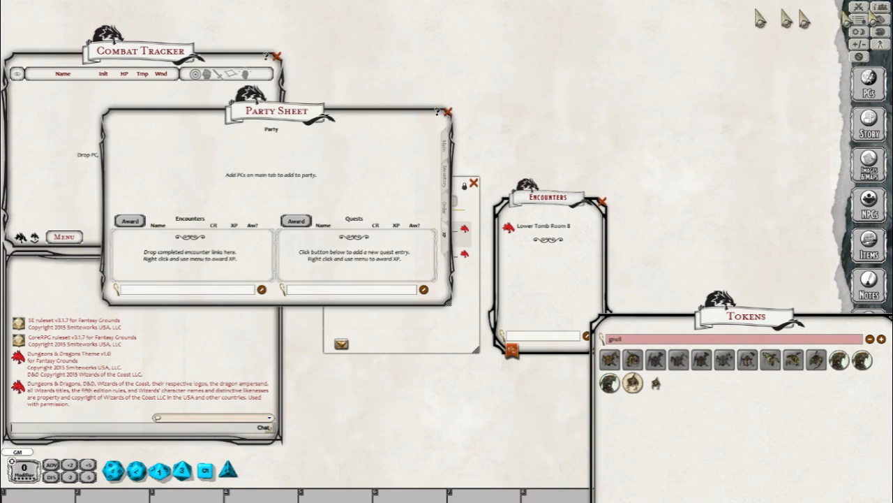
drag(352, 114, 199, 40)
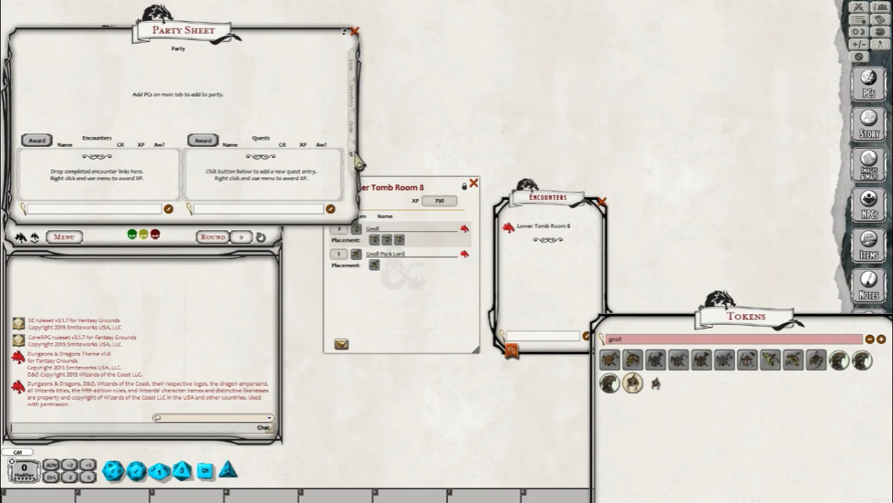
click(354, 70)
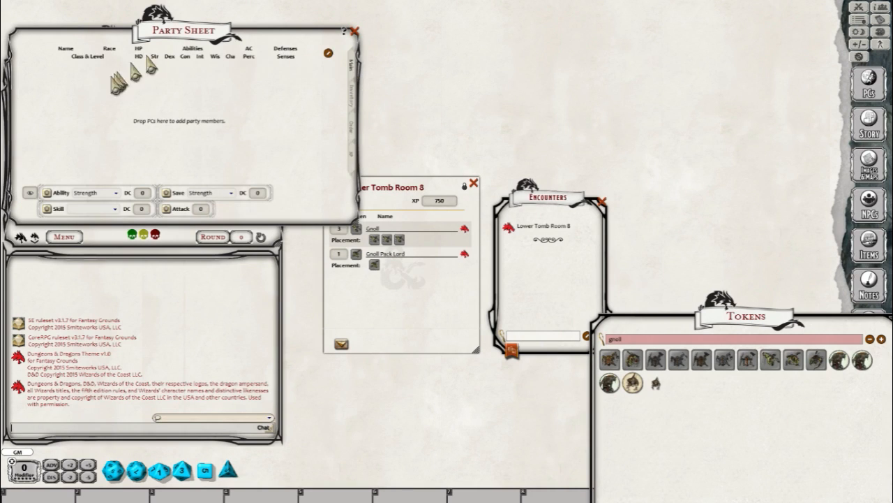
click(354, 159)
click(412, 297)
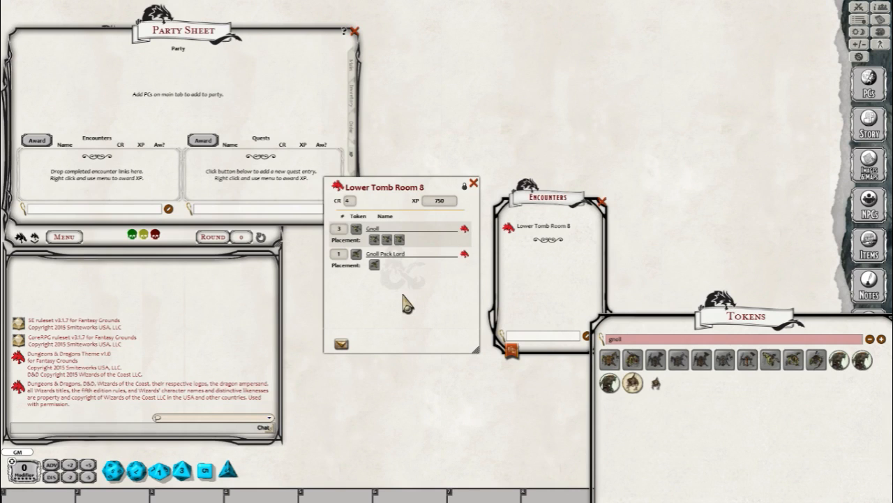
drag(513, 230, 105, 101)
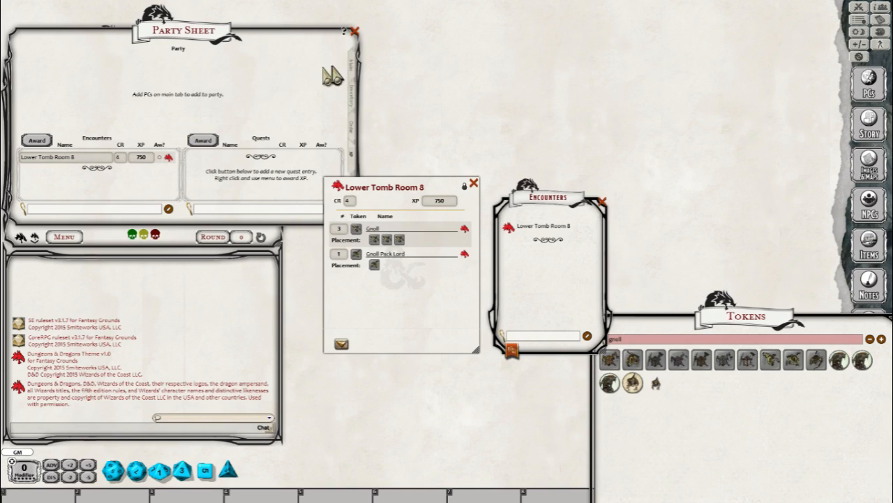
click(351, 65)
click(351, 158)
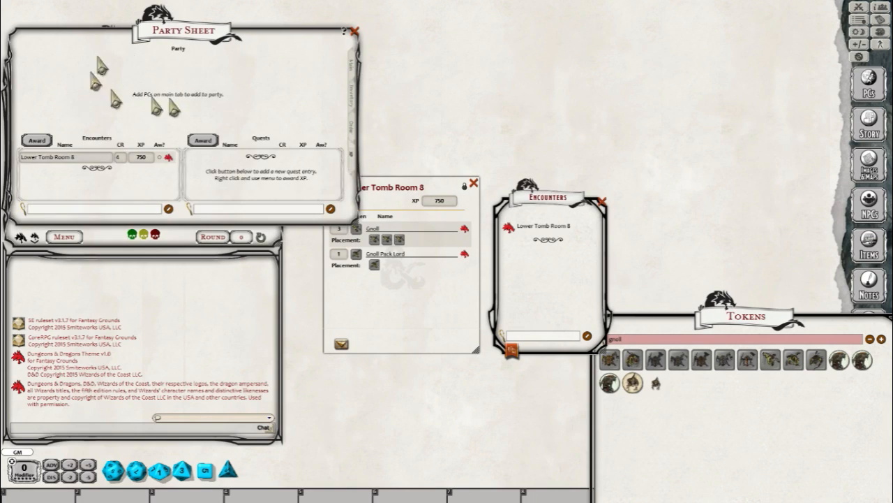
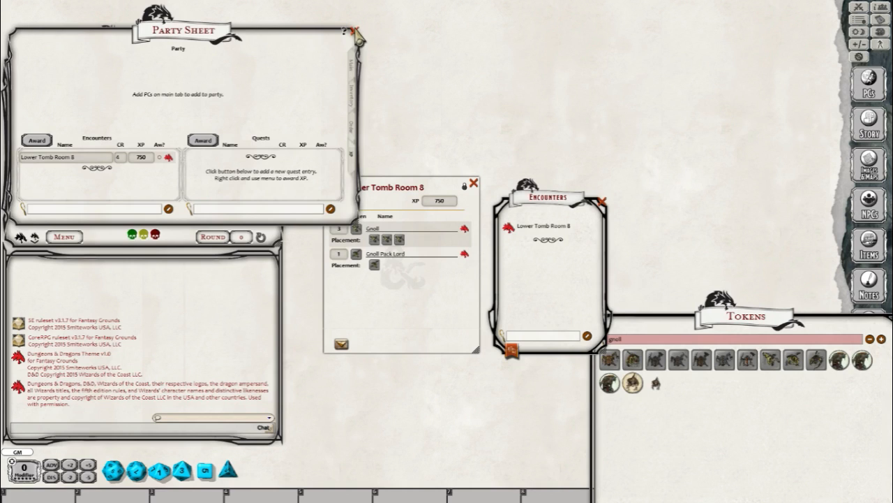
click(354, 31)
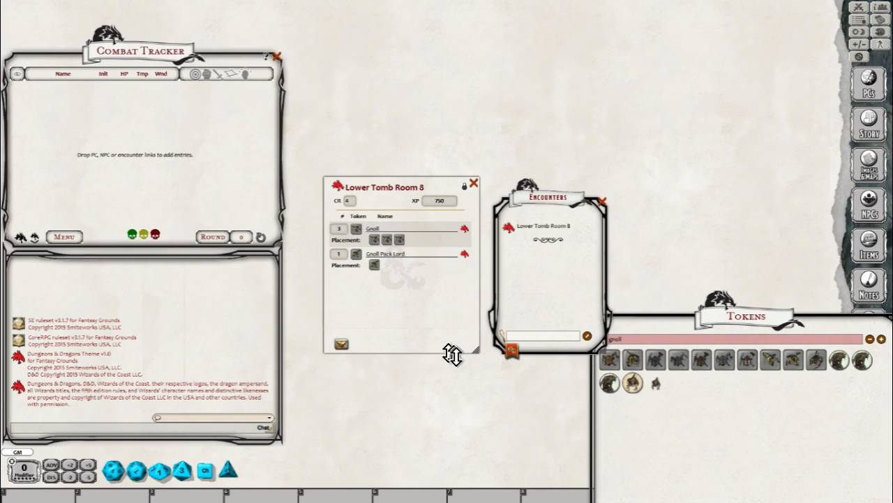
Step: Close the Tokens window and open the Tomb of Tiberesh Lower Level map at room 8
drag(764, 320, 709, 322)
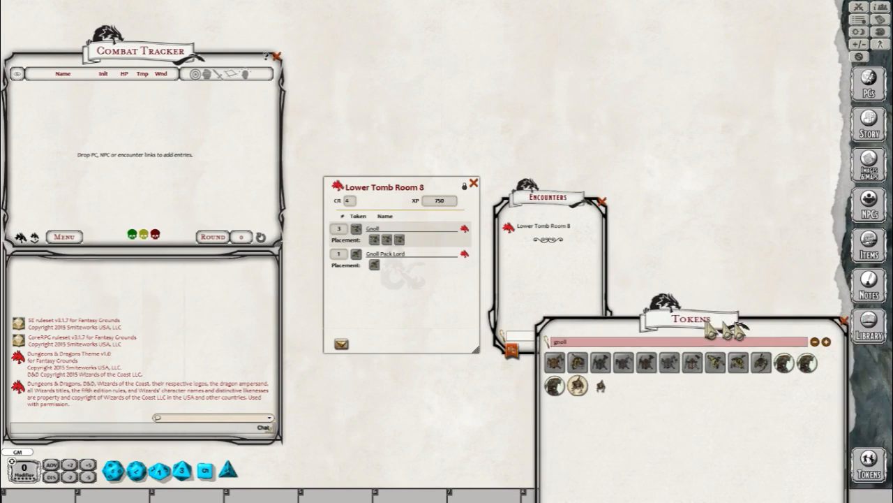
click(844, 320)
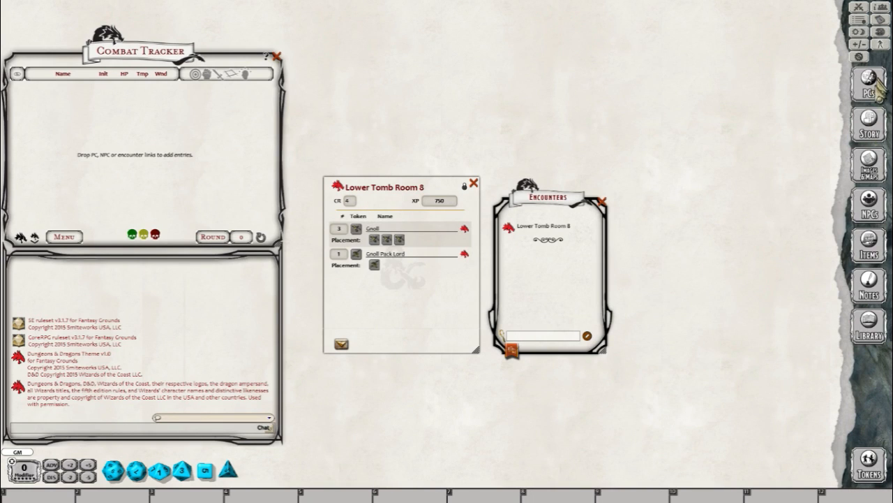
click(871, 168)
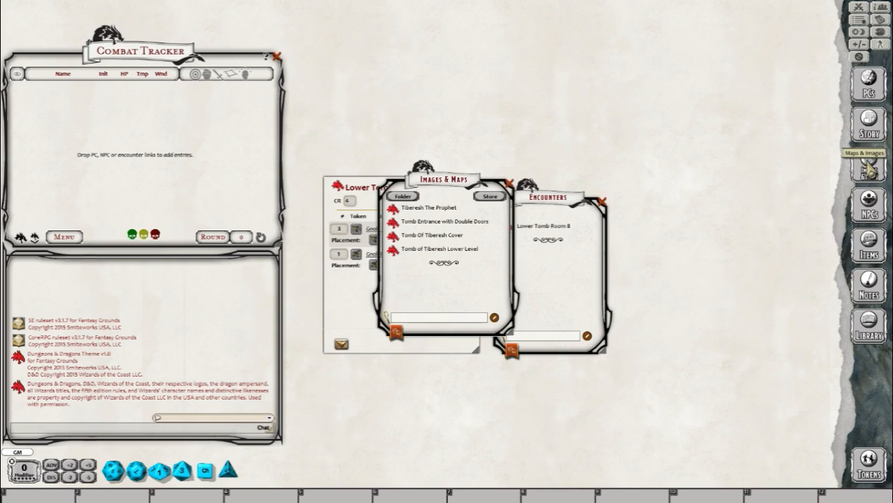
drag(449, 188, 697, 203)
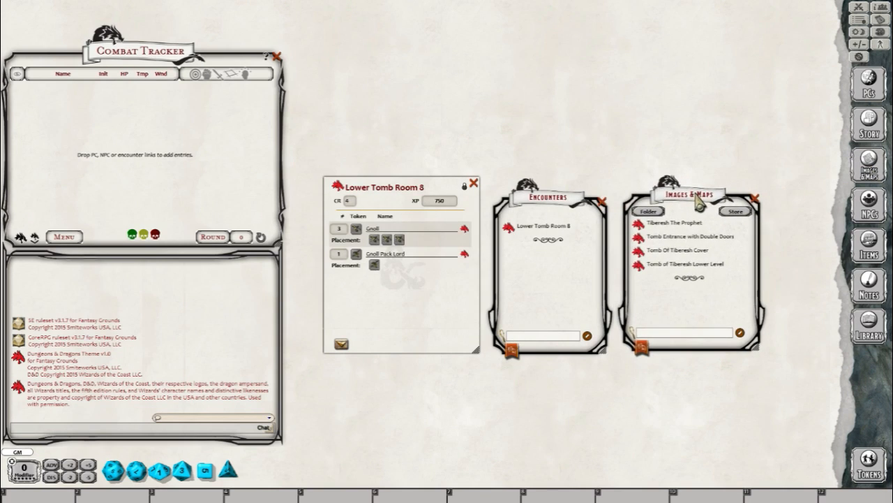
click(638, 269)
scroll(654, 385, up, 5)
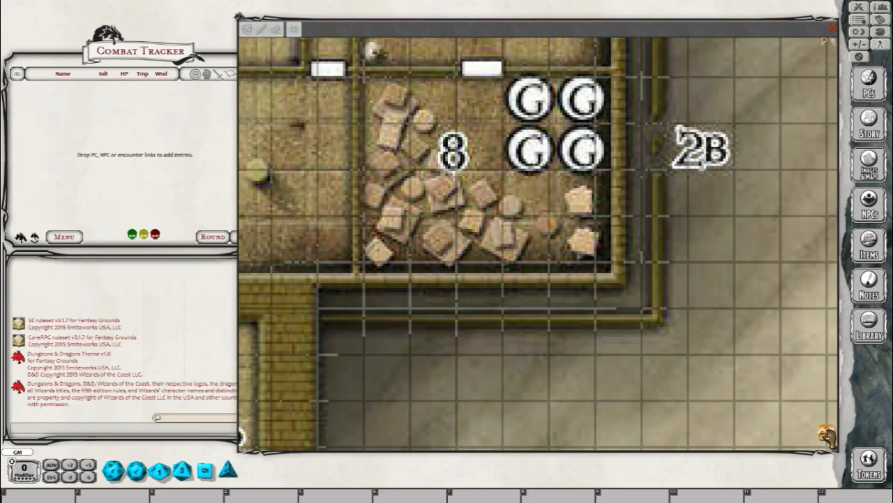
drag(827, 434, 823, 423)
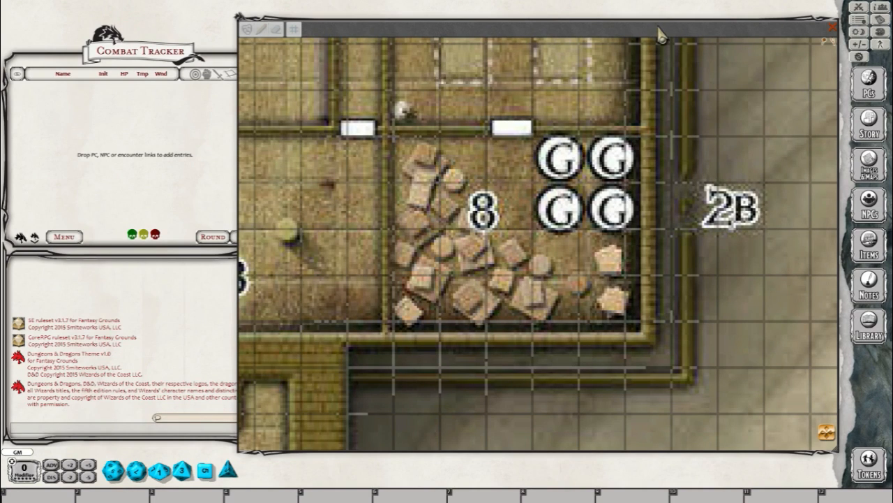
Step: Arrange the lower level map and the Lower Tomb Room 8 encounter side by side
drag(507, 37, 648, 51)
click(368, 198)
drag(368, 198, 194, 188)
drag(589, 41, 511, 42)
click(226, 191)
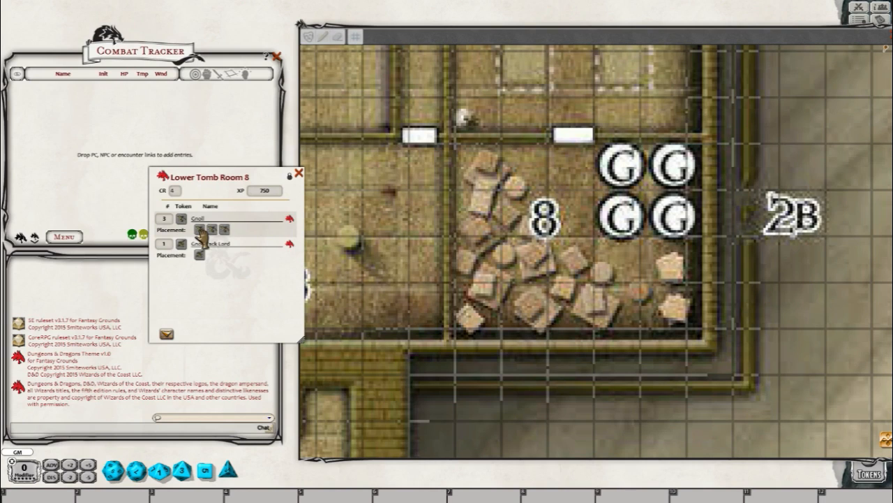
Step: Place the three Gnoll tokens and the Gnoll Pack Lord token on room 8's G markers, then close the encounter
drag(197, 233, 621, 166)
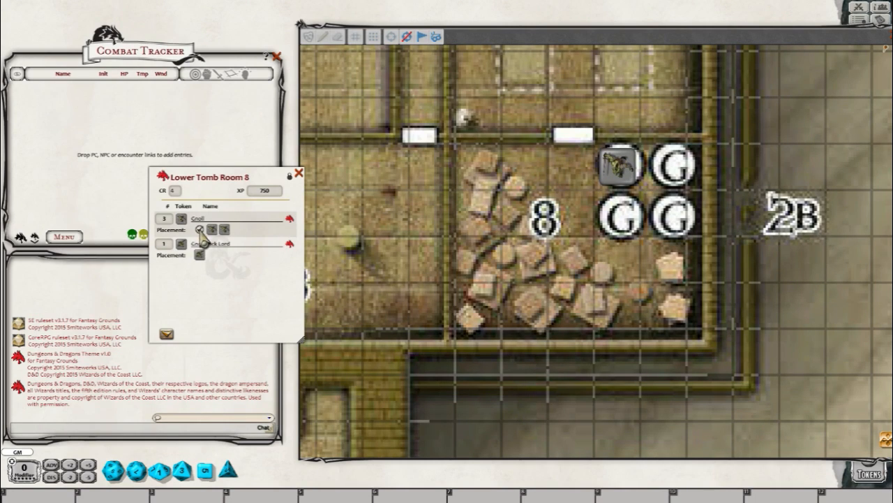
drag(214, 237, 674, 171)
drag(224, 229, 666, 218)
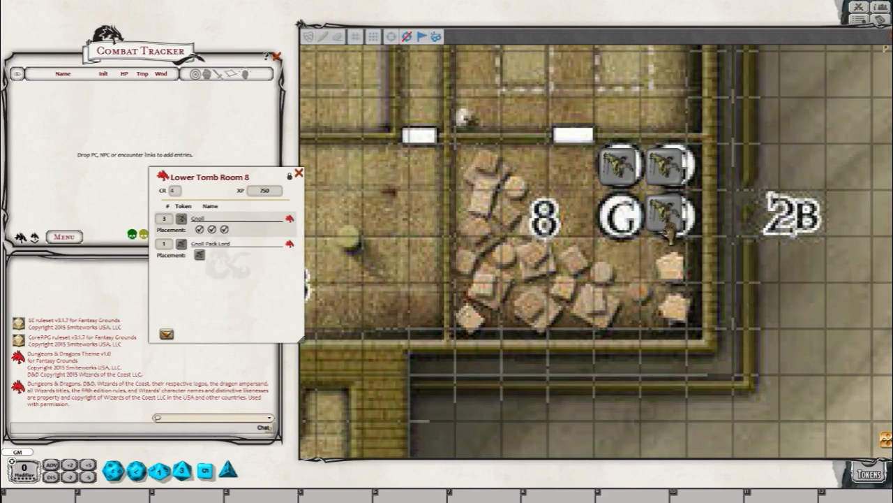
drag(201, 256, 619, 221)
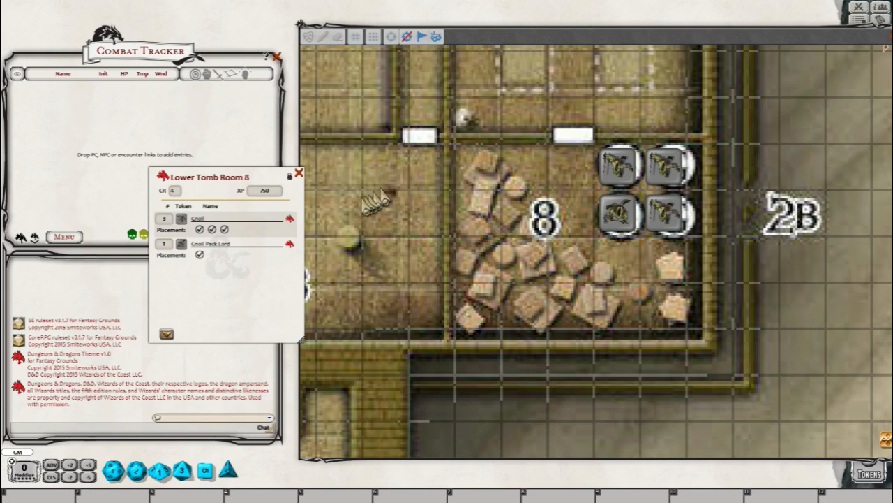
click(300, 174)
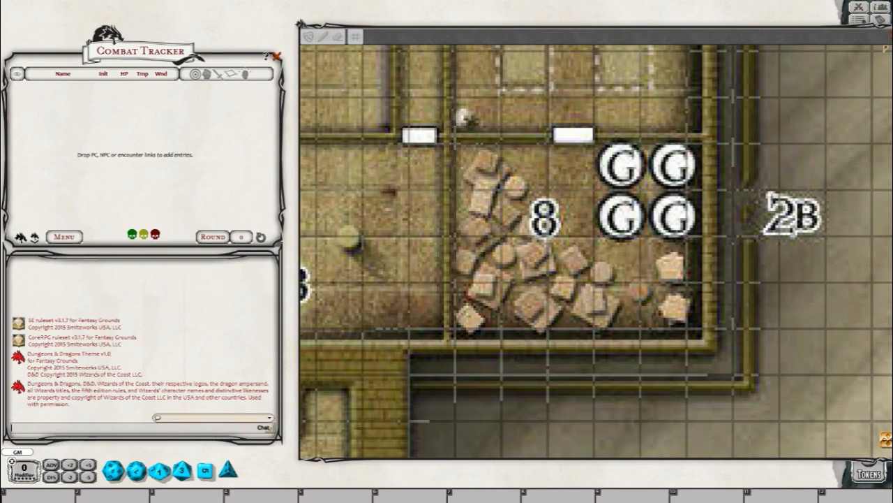
Step: Reopen Lower Tomb Room 8 from the Encounters list beside the map and add the encounter to the combat tracker
drag(722, 42, 724, 324)
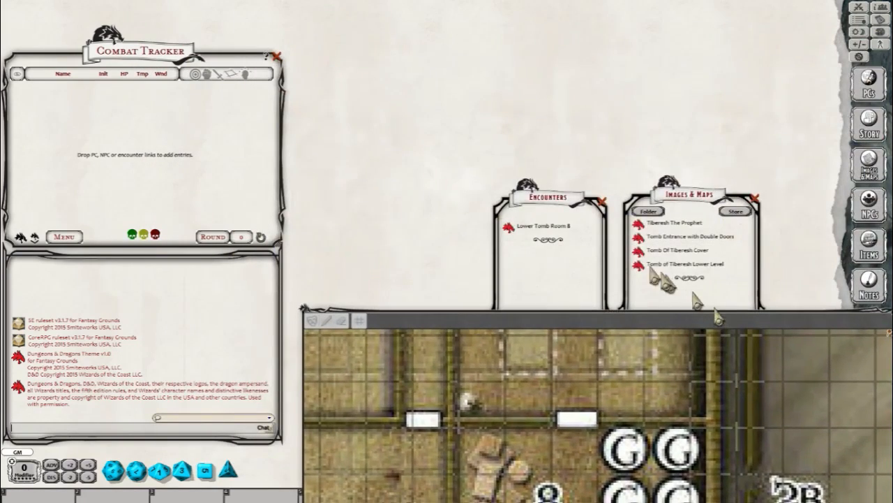
drag(569, 208, 335, 21)
drag(572, 320, 568, 58)
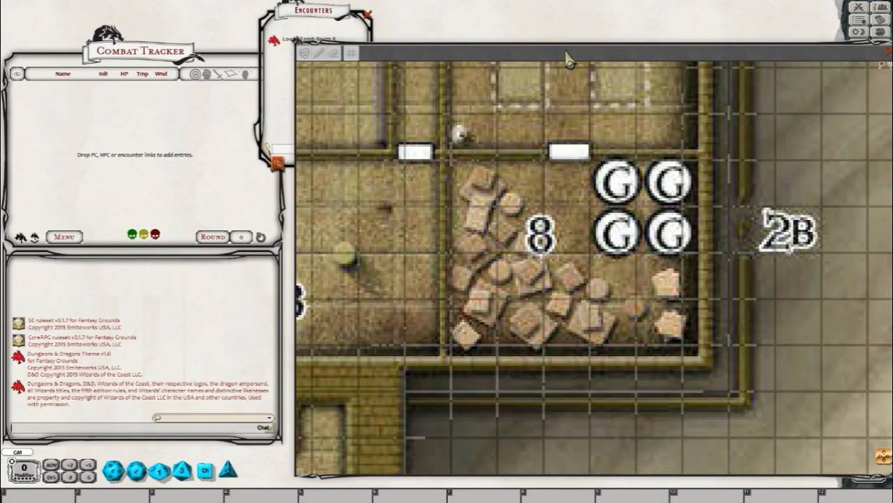
drag(319, 14, 362, 47)
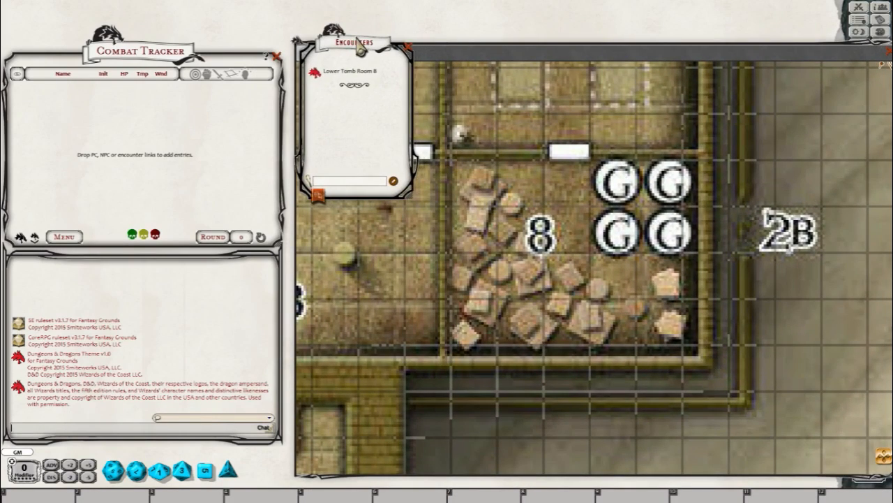
click(320, 79)
drag(240, 177, 216, 267)
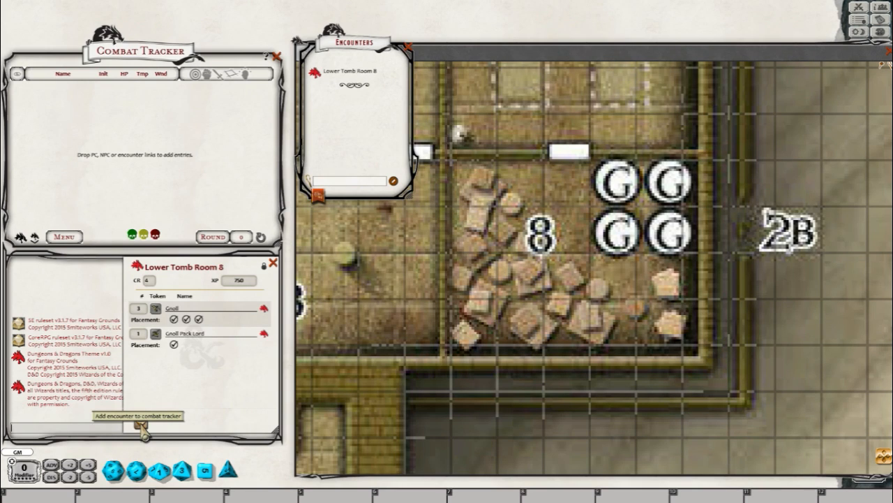
click(142, 428)
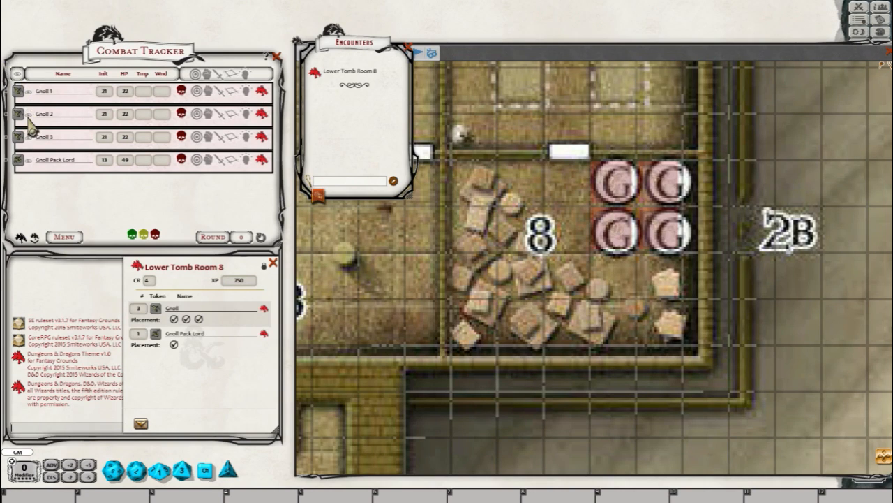
Step: Make all gnoll combatants visible in the combat tracker, then close the encounter and the Encounters list
click(29, 114)
click(29, 91)
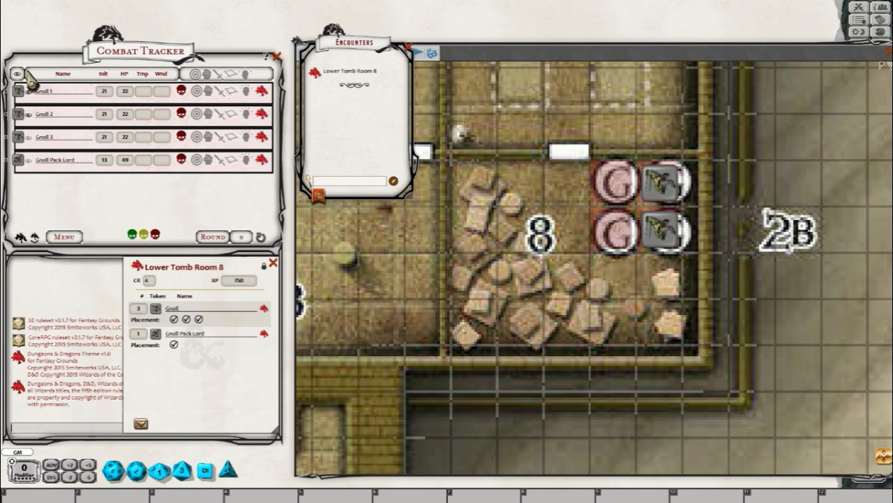
click(17, 73)
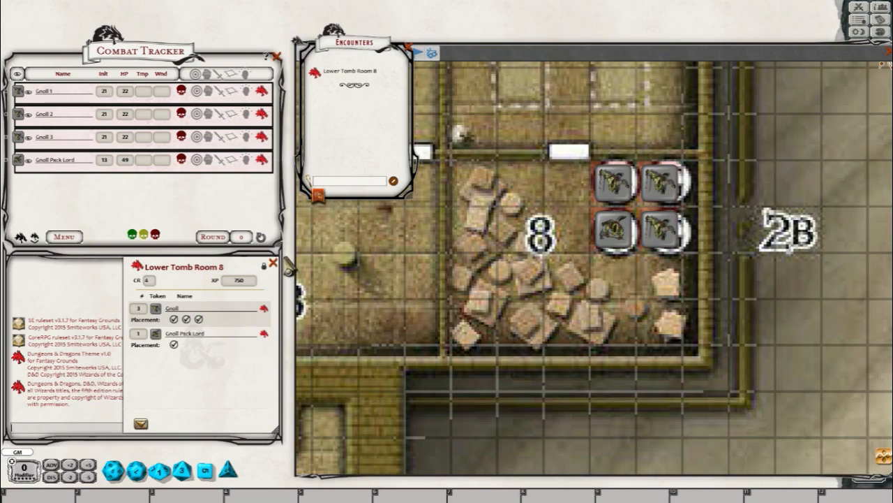
click(274, 264)
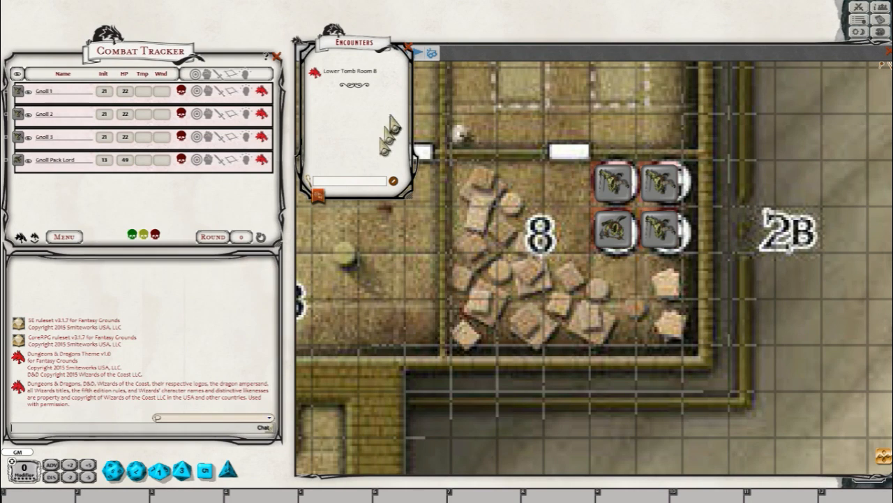
click(409, 45)
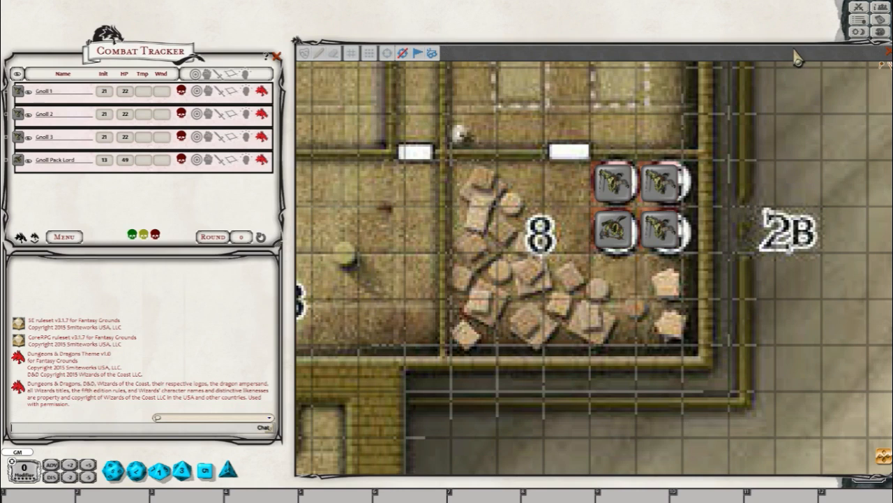
drag(770, 59, 719, 54)
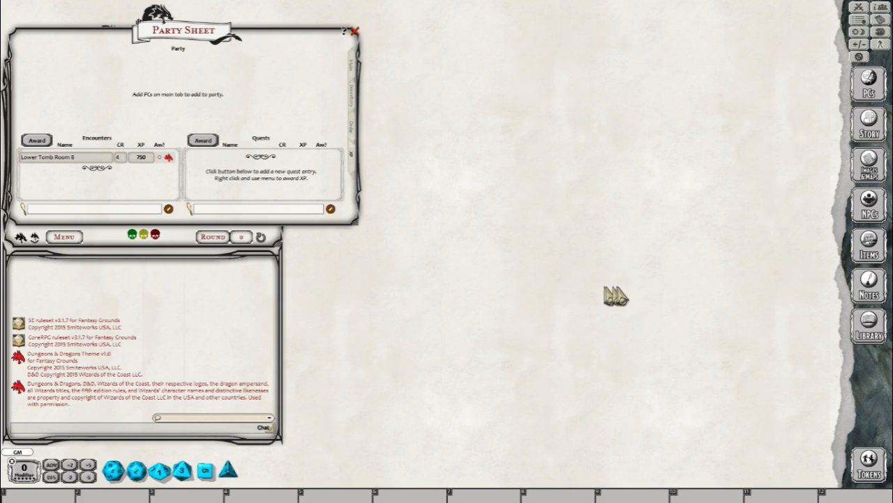
Step: Create a new quest in the Quests list of the Story records and open its record
click(869, 126)
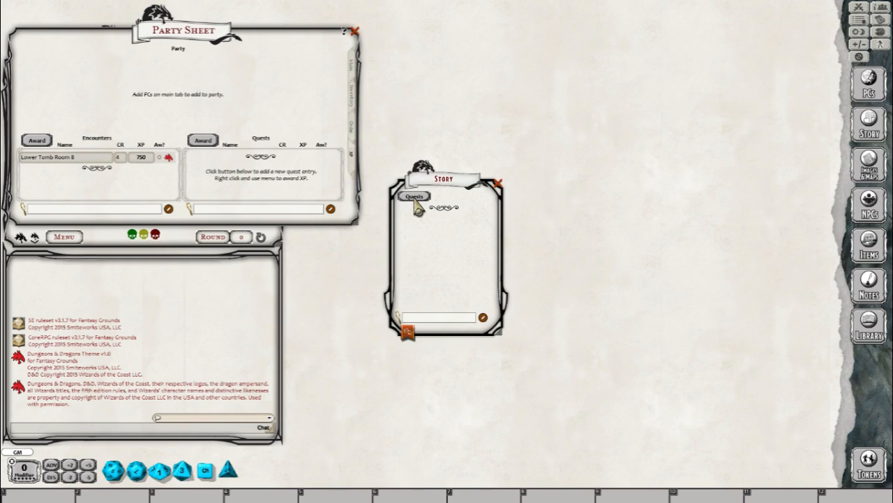
click(414, 196)
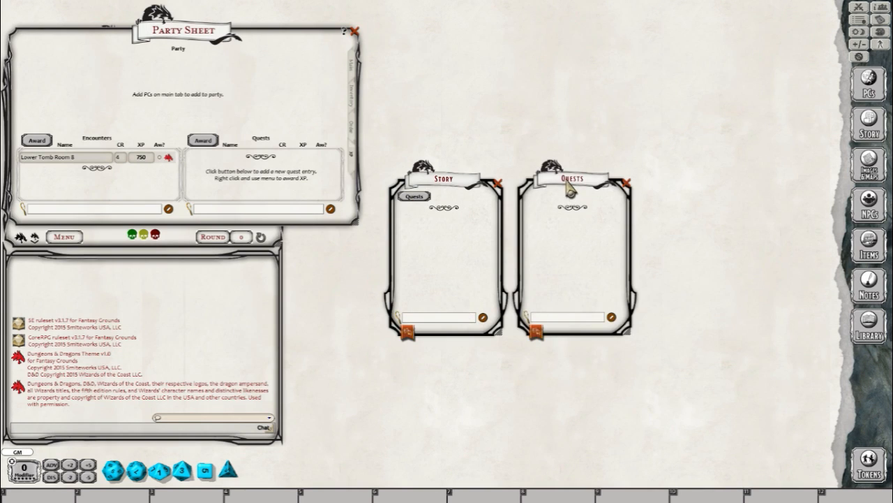
right_click(562, 233)
click(563, 271)
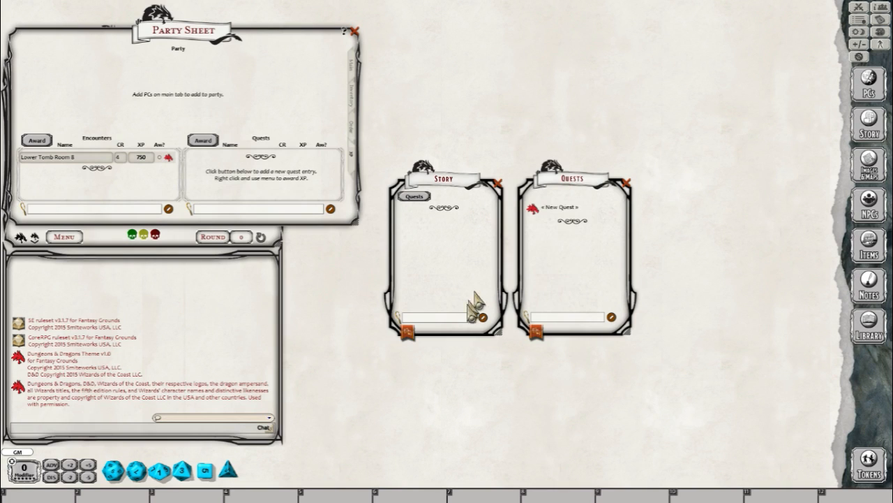
click(613, 318)
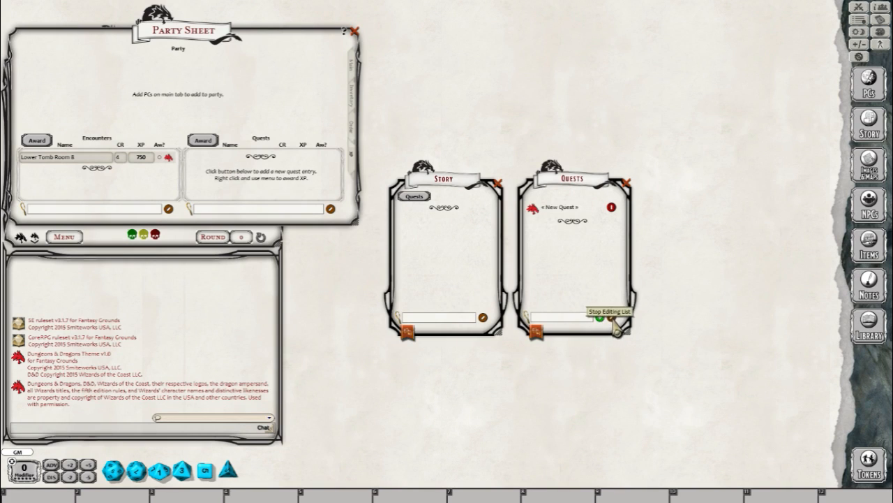
click(612, 317)
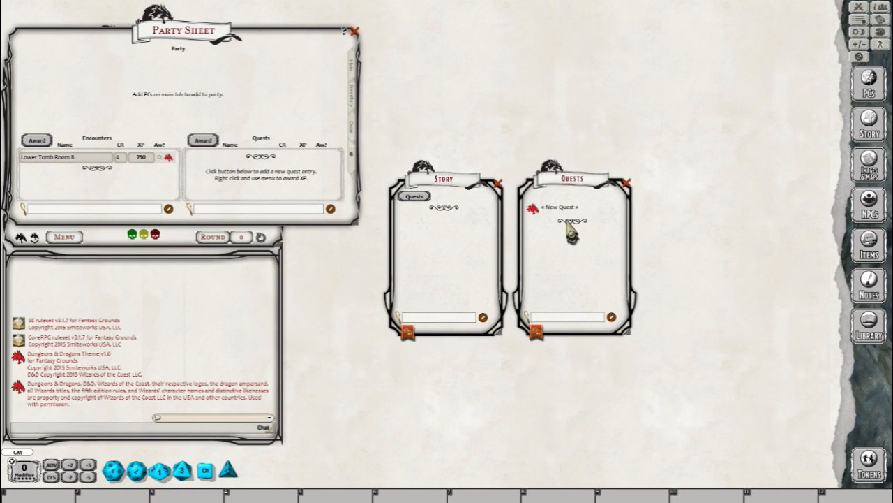
click(561, 208)
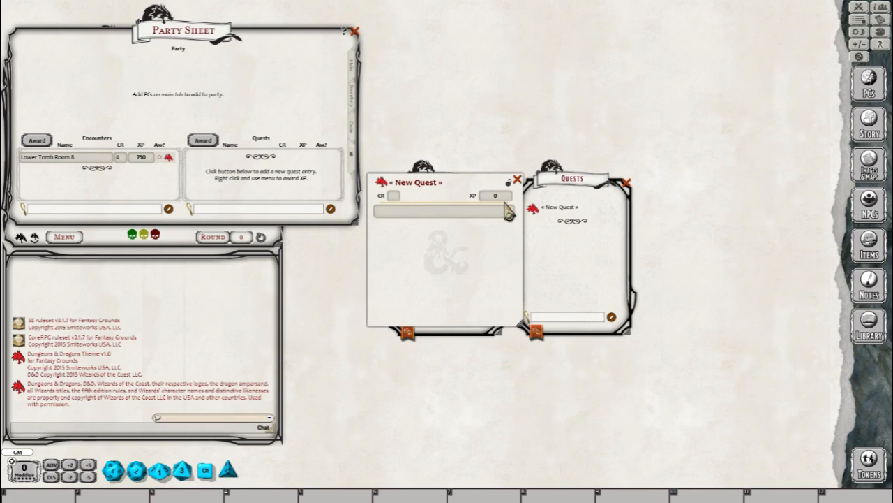
Step: Set the new quest's XP to 500 and name the quest "Lugo Sintini"
text(500)
click(499, 198)
text(500)
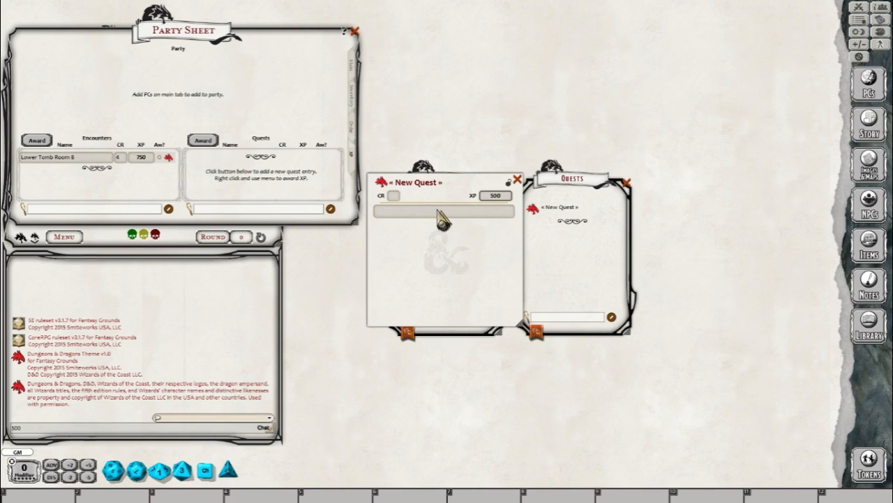
click(416, 182)
text(Lugo Sintini)
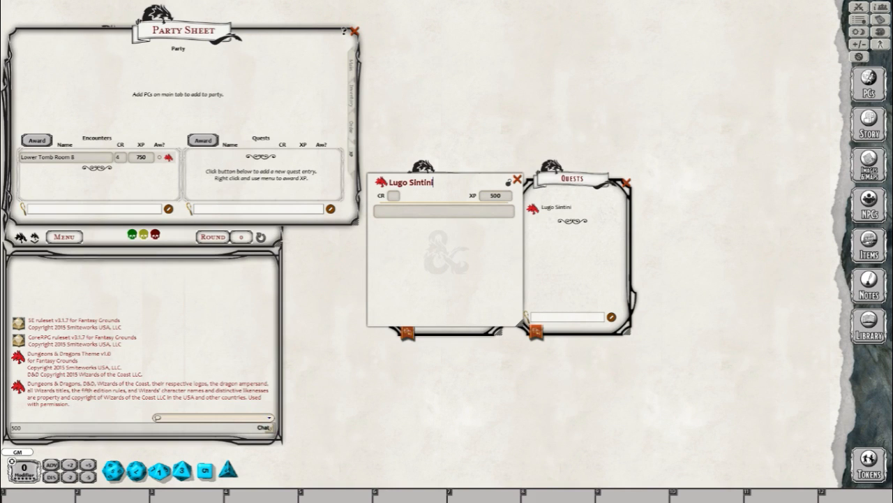
Step: Check the NPCs section in the adventure PDF, describe the quest as "Exp reward for completing the quest from Lugo Sintini.", then lock and close it
key(alt+Tab)
scroll(440, 214, down, 1)
scroll(440, 213, up, 1)
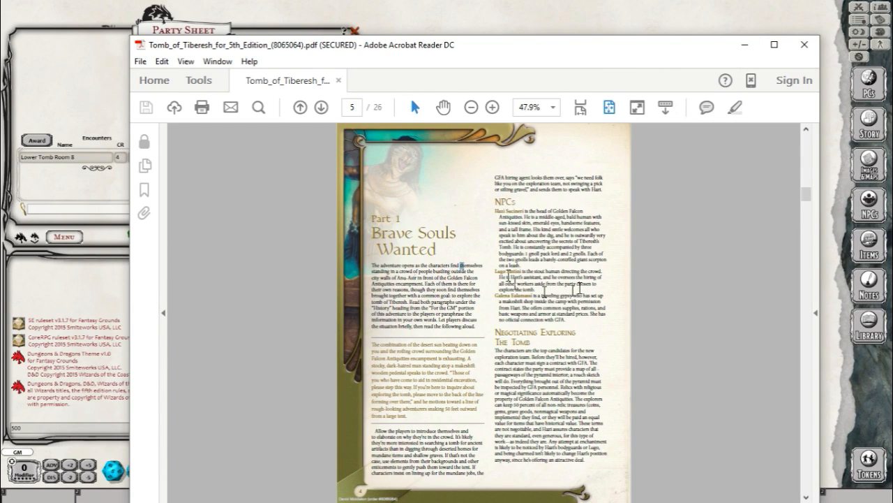
click(745, 46)
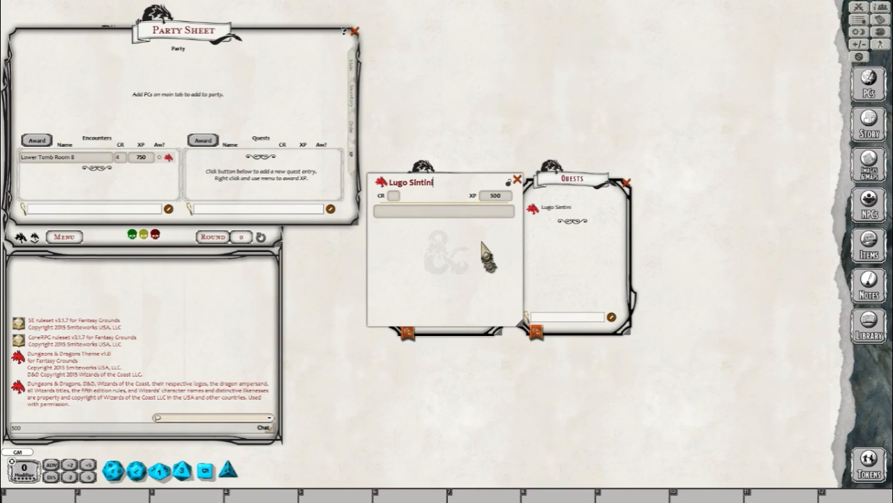
click(404, 211)
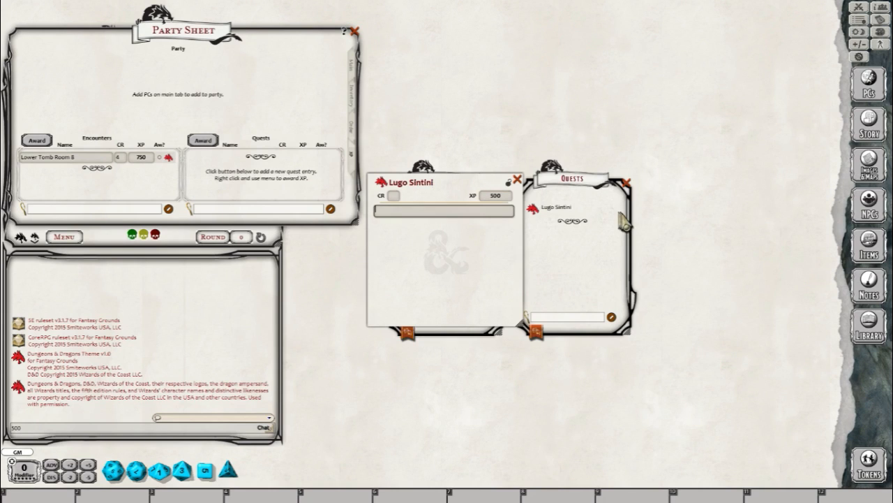
text(Ex)
text(Lugo Sintini)
text(.)
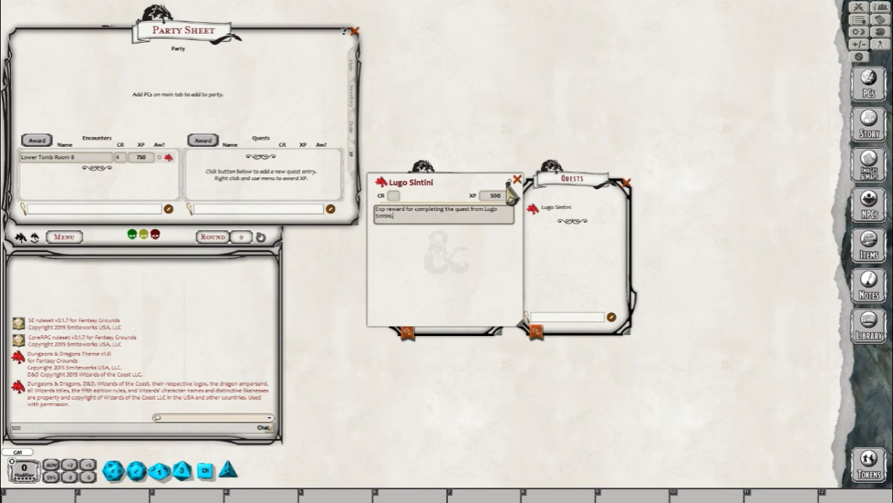
click(508, 184)
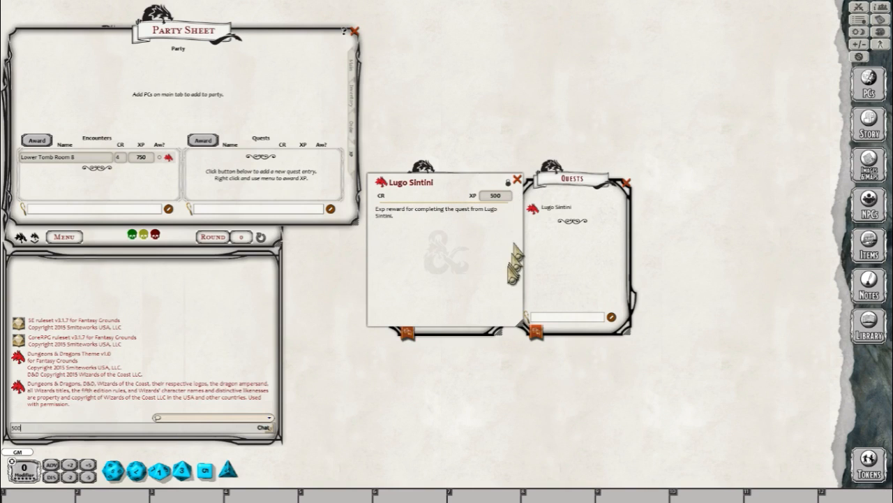
click(517, 180)
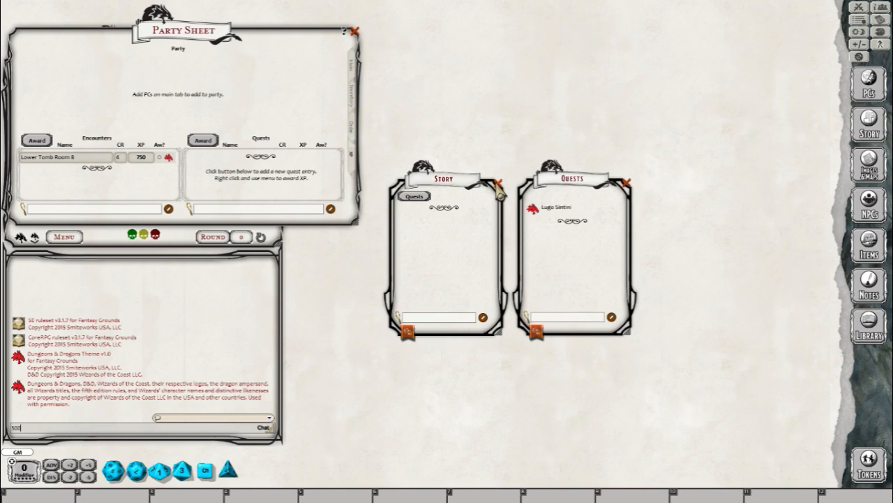
Step: Close the Story list, add the Lugo Sintini quest to the party sheet's Quests XP list, and check its linked record
click(499, 185)
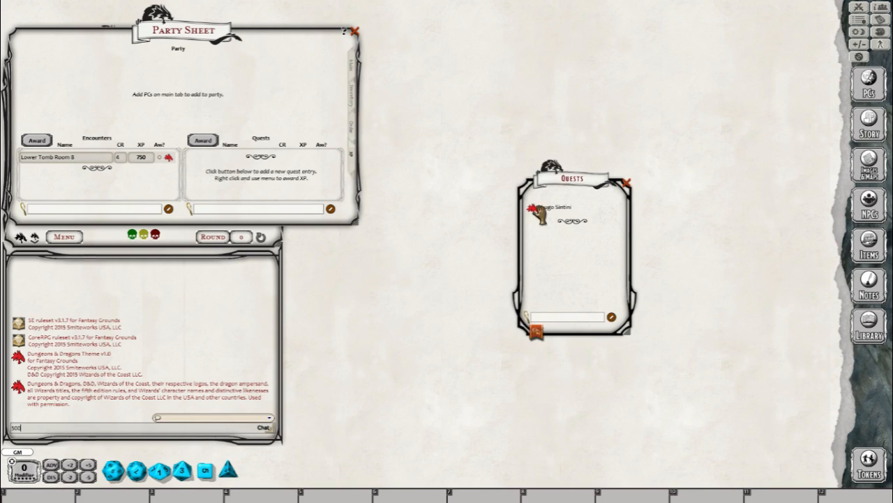
click(881, 15)
click(880, 15)
drag(531, 208, 213, 170)
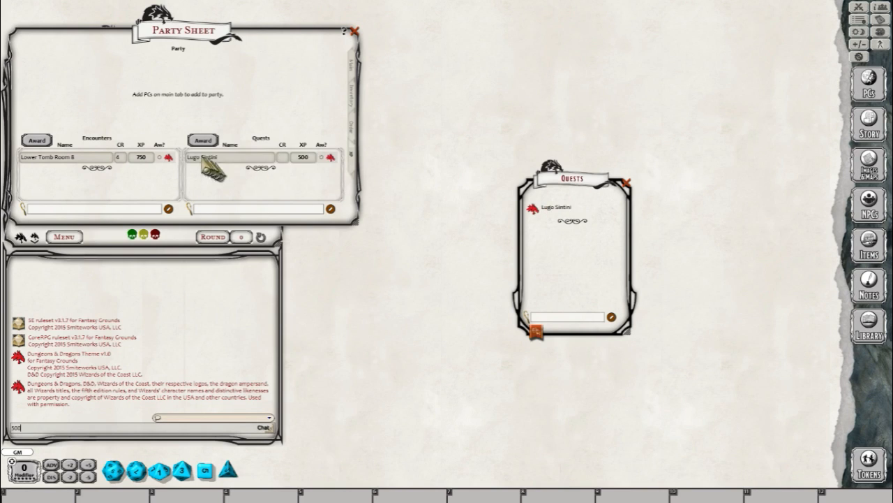
click(330, 158)
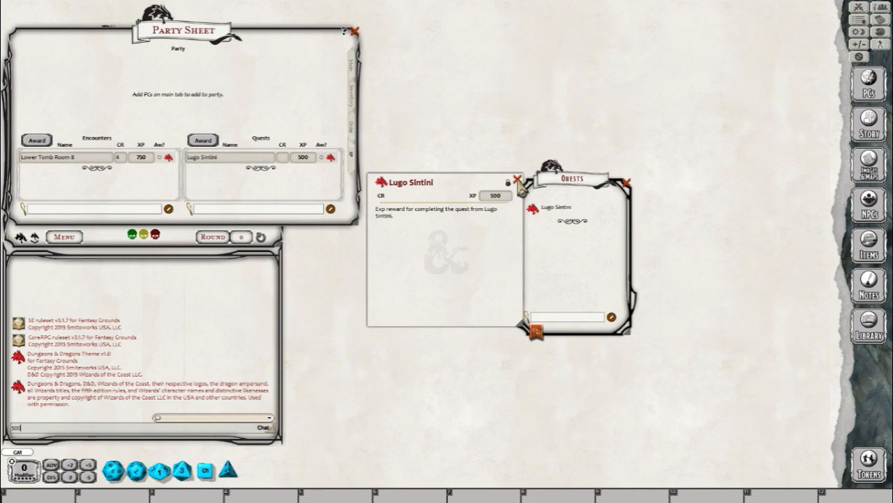
click(517, 180)
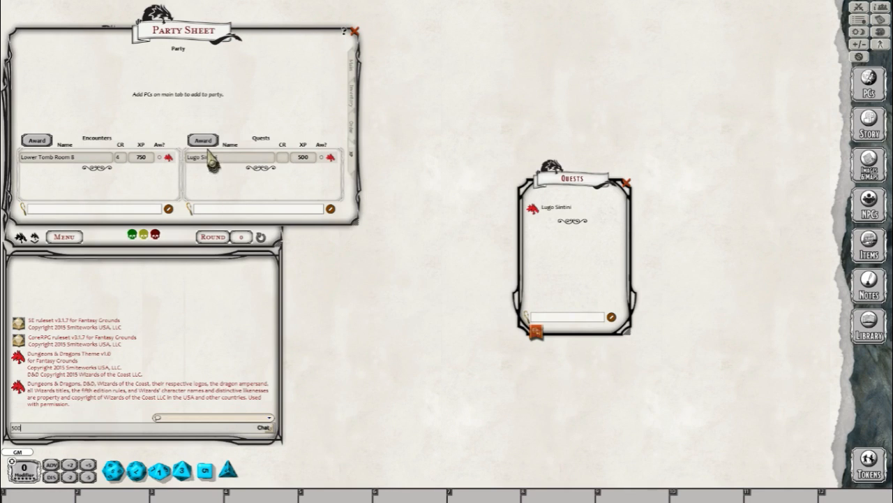
Step: View the party sheet's main page, return to its XP page, and close the Quests list
click(352, 66)
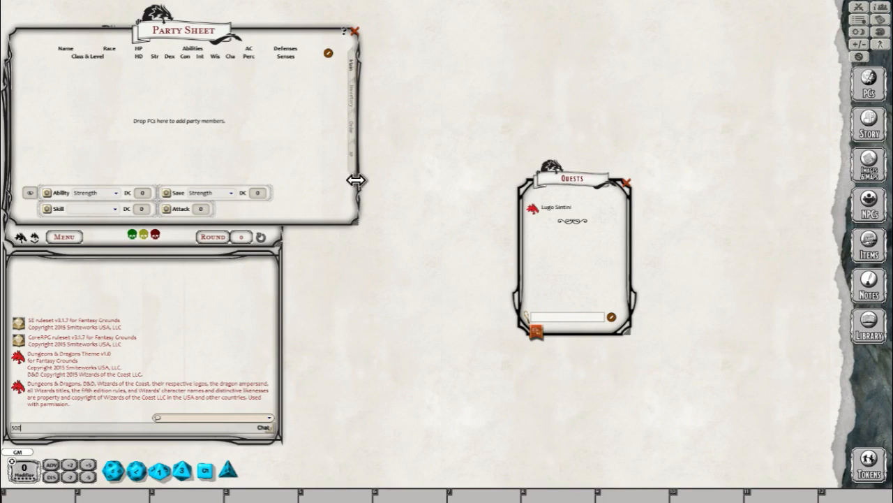
click(355, 155)
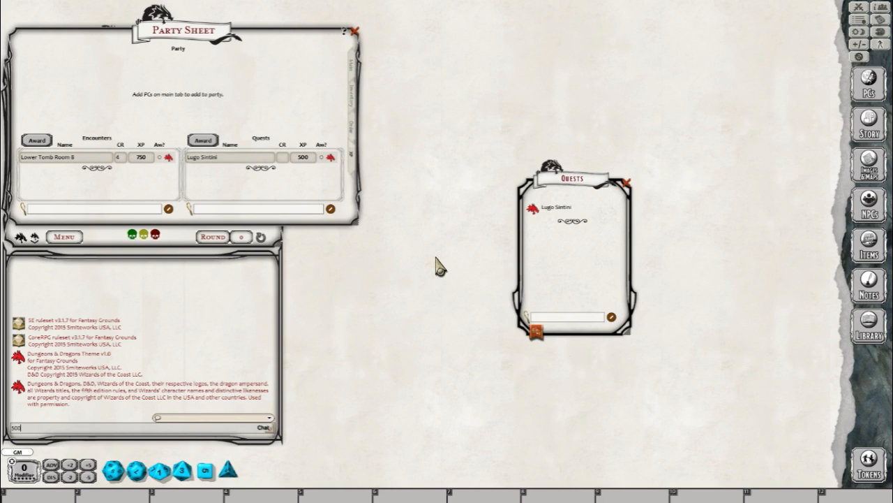
click(626, 182)
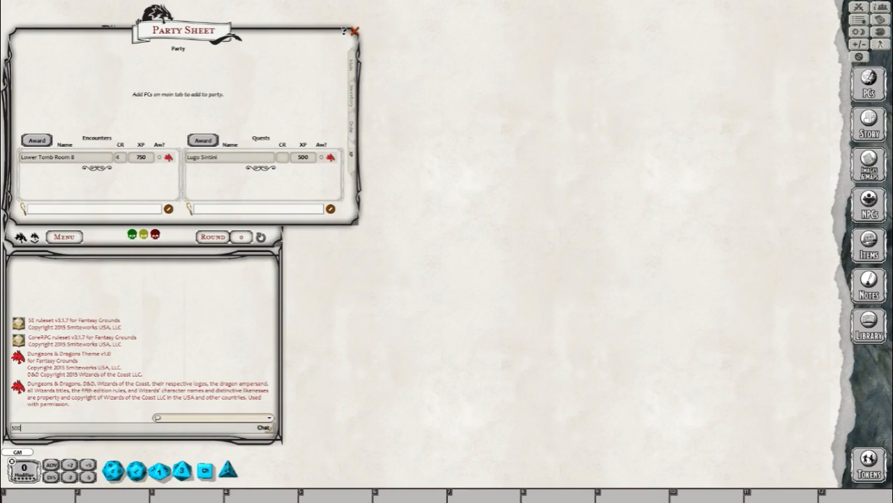
Step: Consult room 8 in the adventure PDF, then open the campaign's Items list and place it beside the party sheet
key(alt+Tab)
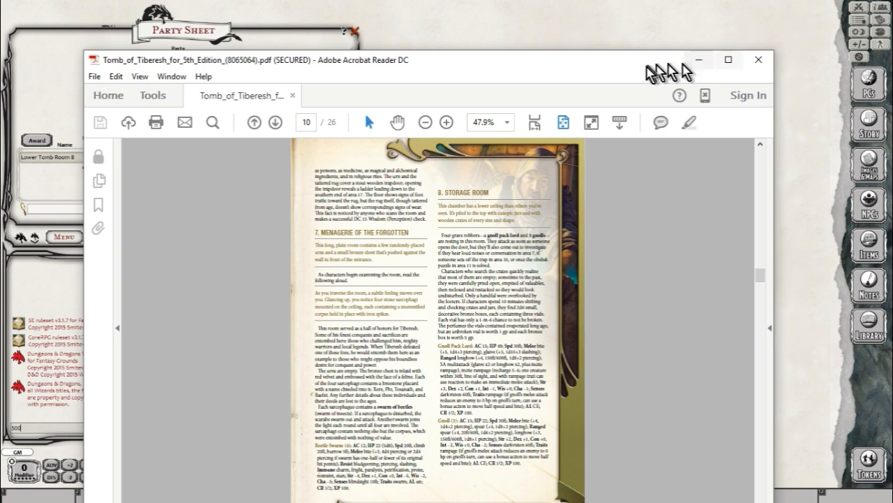
click(691, 64)
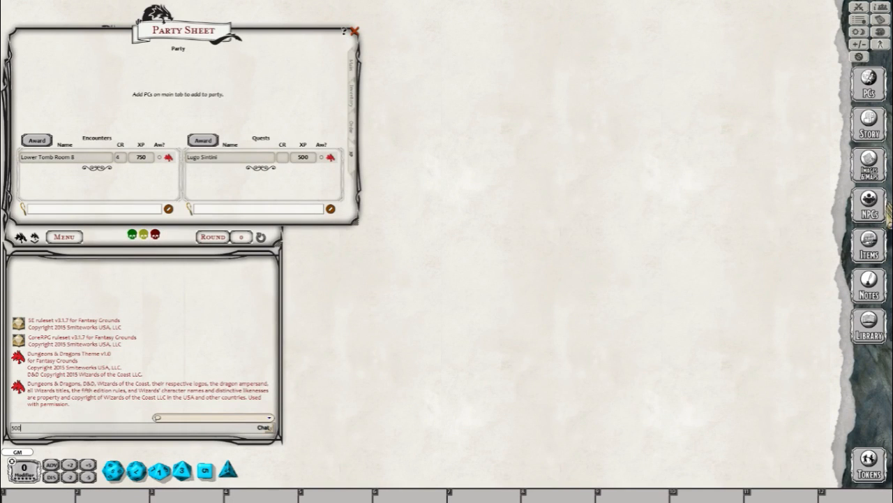
click(869, 246)
drag(678, 202, 483, 227)
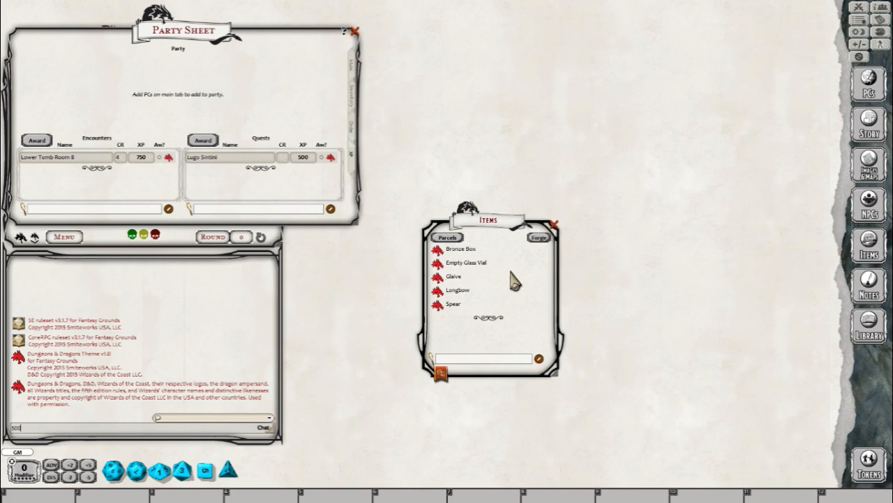
Step: Browse the data modules available for activation in the Library, then close the module list and the Library
click(857, 327)
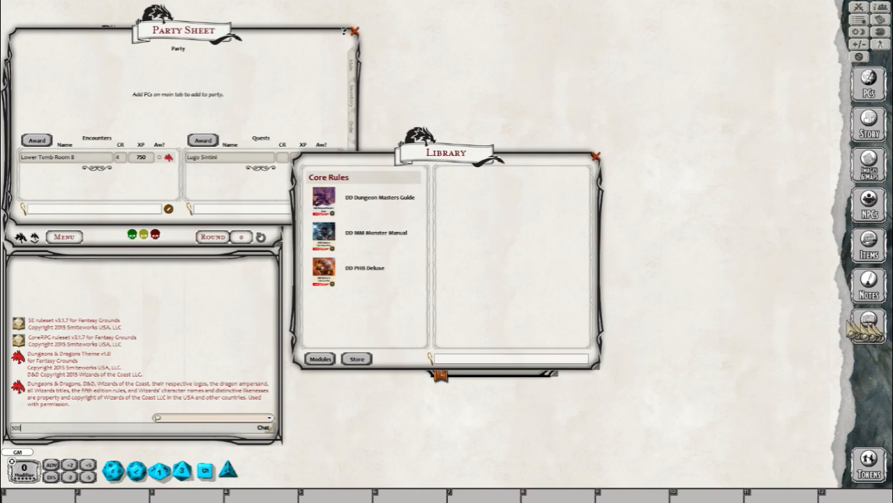
click(321, 361)
scroll(451, 304, down, 5)
scroll(458, 305, down, 4)
scroll(457, 305, up, 2)
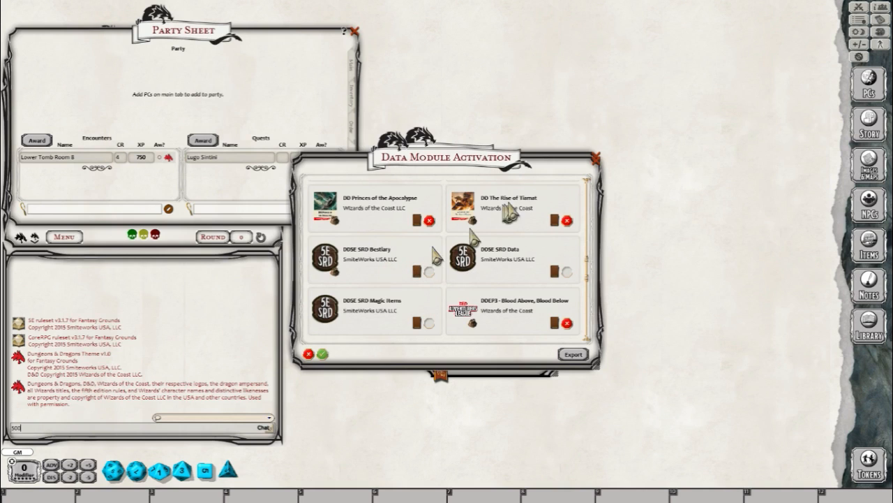
click(595, 158)
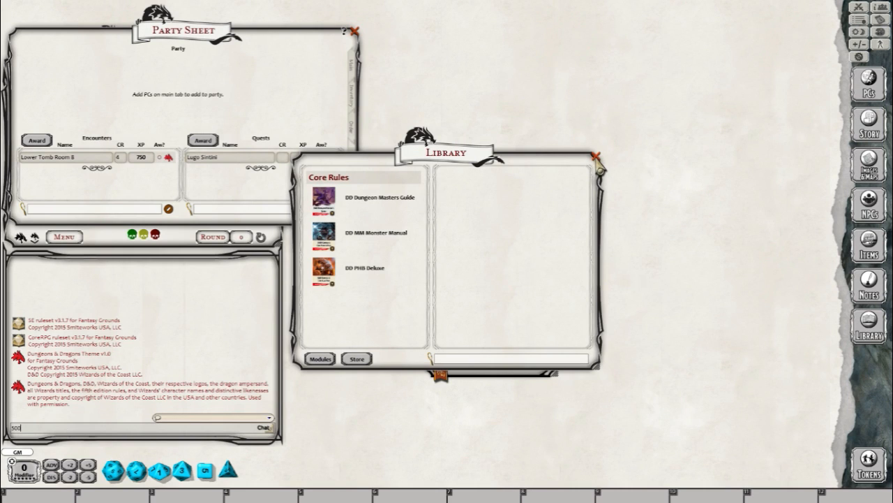
click(596, 157)
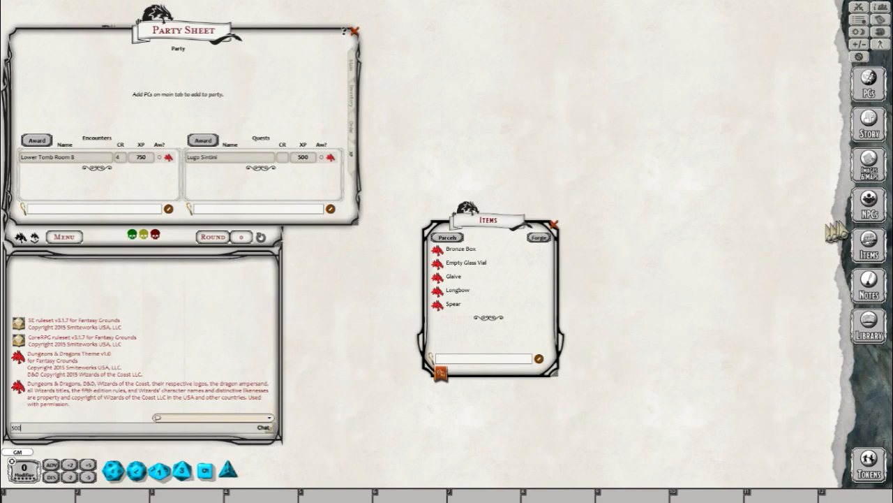
Step: Open the Parcels list beside the Items list and create a new parcel in it
click(869, 246)
click(869, 246)
click(452, 239)
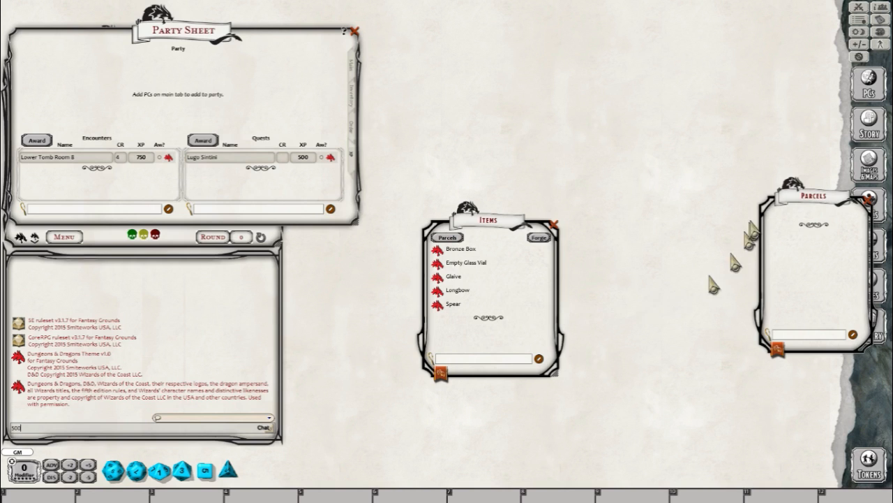
drag(790, 197, 622, 234)
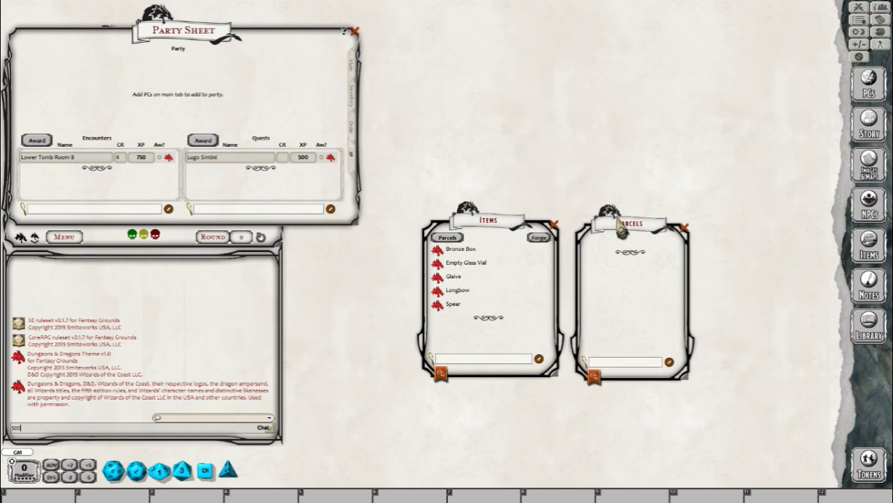
right_click(618, 286)
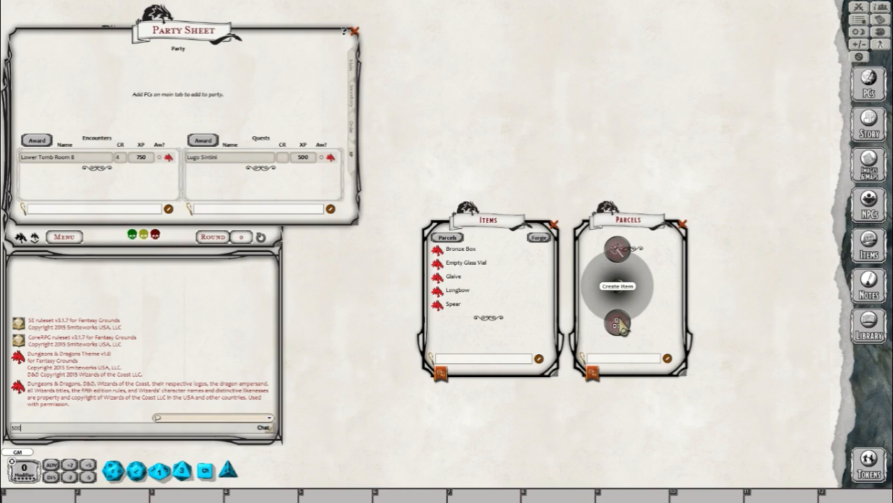
click(620, 327)
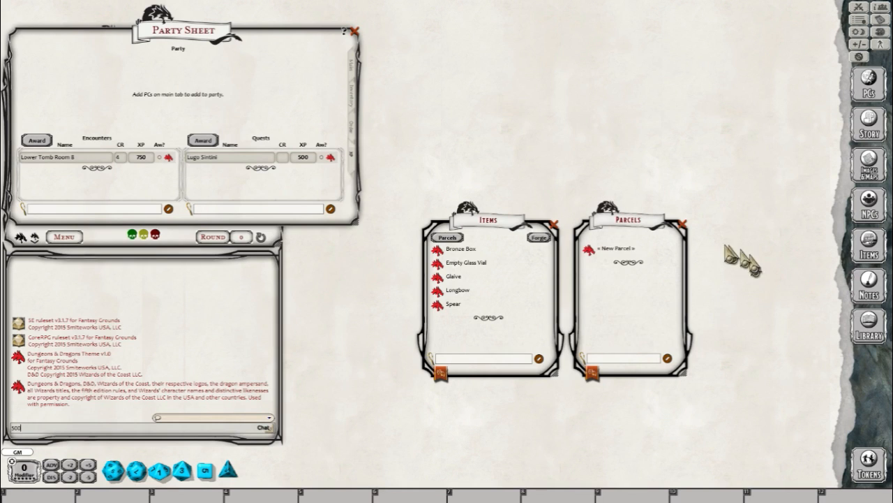
Step: Open the new parcel, name it "Lower Tomb Room 8", and move its record clear of the Items list
click(598, 251)
click(438, 189)
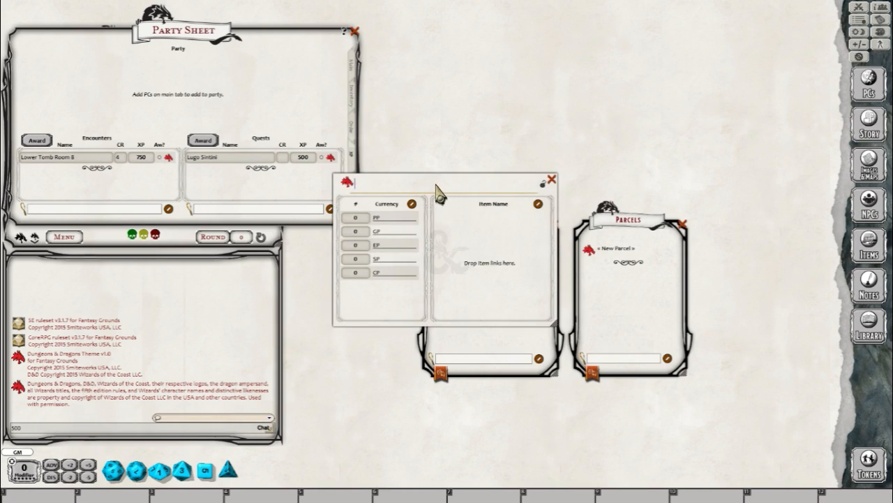
text(Lower Tomb Room 8)
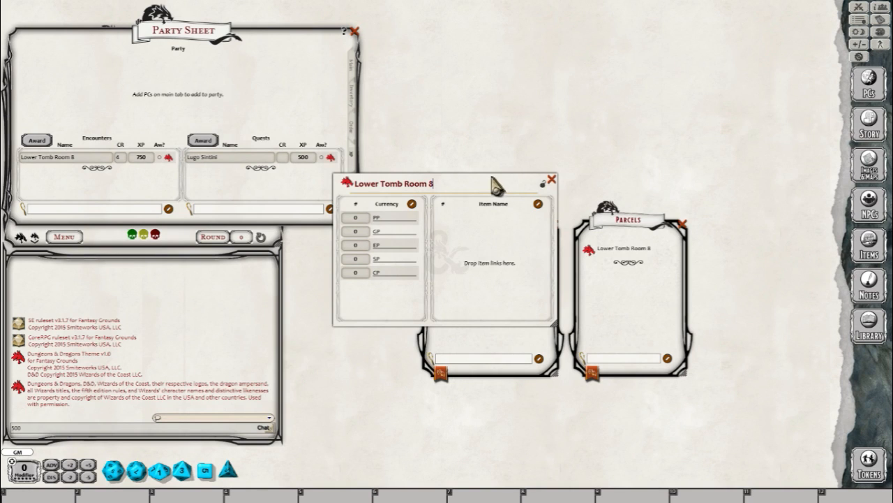
drag(454, 183, 520, 39)
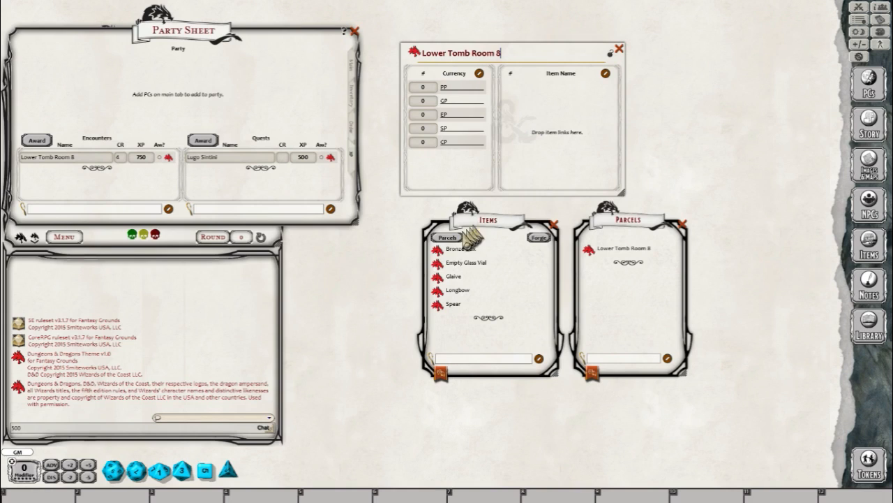
Step: Add the Bronze Box and Empty Glass Vial items to the parcel with a quantity of 3 each
drag(438, 250, 545, 127)
click(511, 88)
text(3)
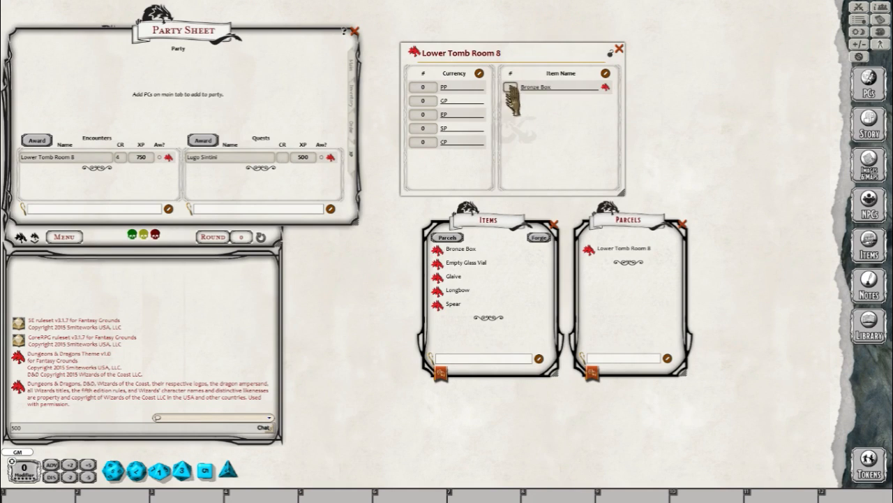
drag(437, 269, 516, 108)
click(511, 101)
text(3)
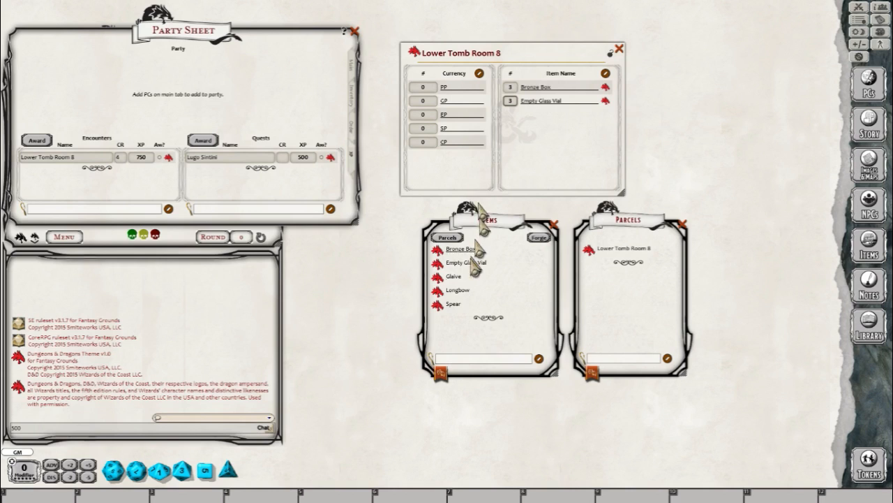
Step: Add one Glaive, four Longbows and three Spears to the Lower Tomb Room 8 parcel
drag(436, 279, 556, 148)
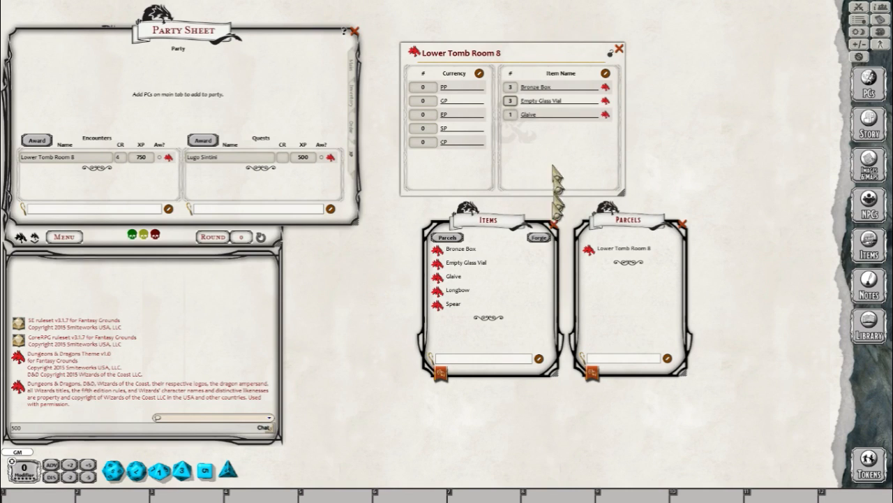
drag(437, 293, 514, 138)
click(512, 130)
text(4)
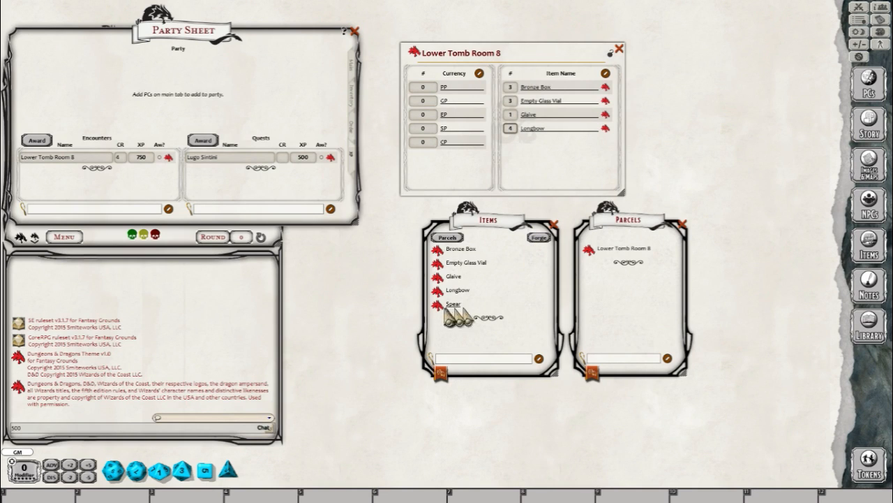
drag(437, 305, 557, 159)
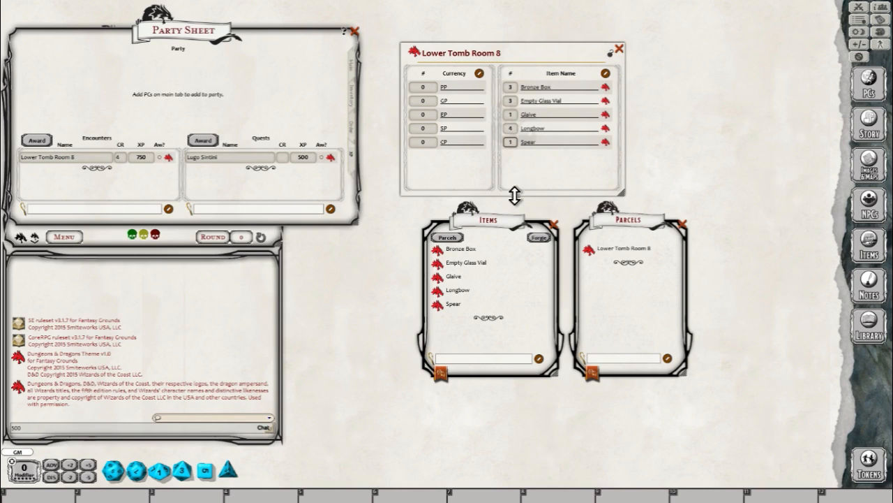
text(3)
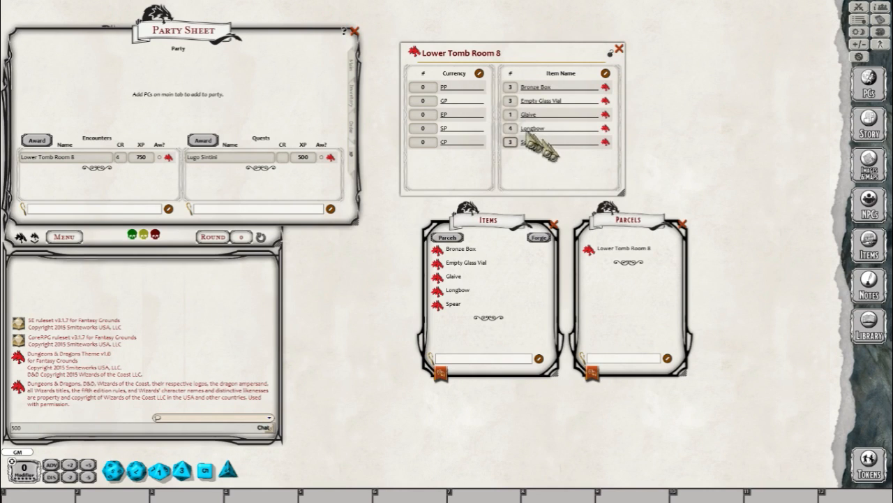
Step: Set the Lower Tomb Room 8 parcel's currency to 1 GP and 9 SP, and close its record
click(425, 102)
text(1)
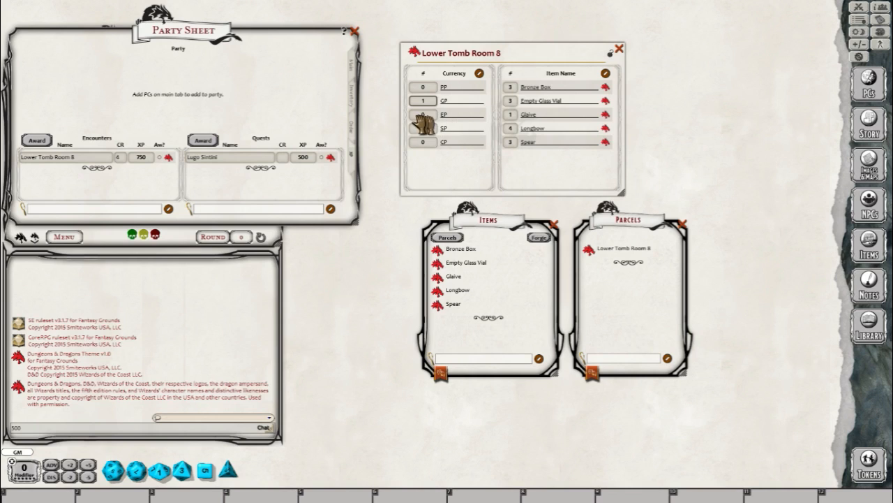
click(423, 129)
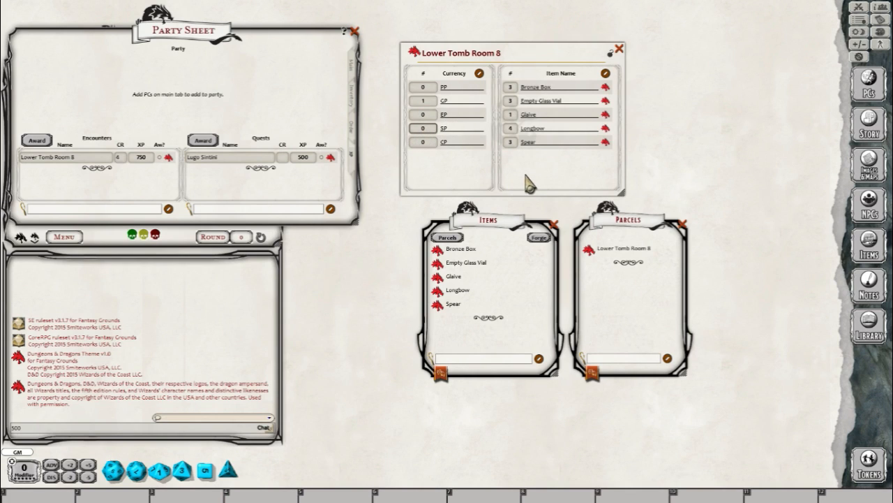
text(9)
drag(614, 65, 229, 284)
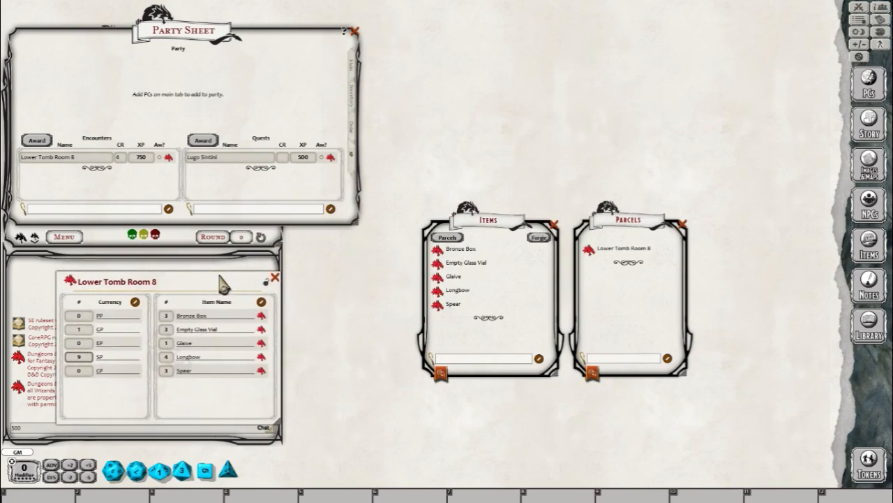
click(275, 277)
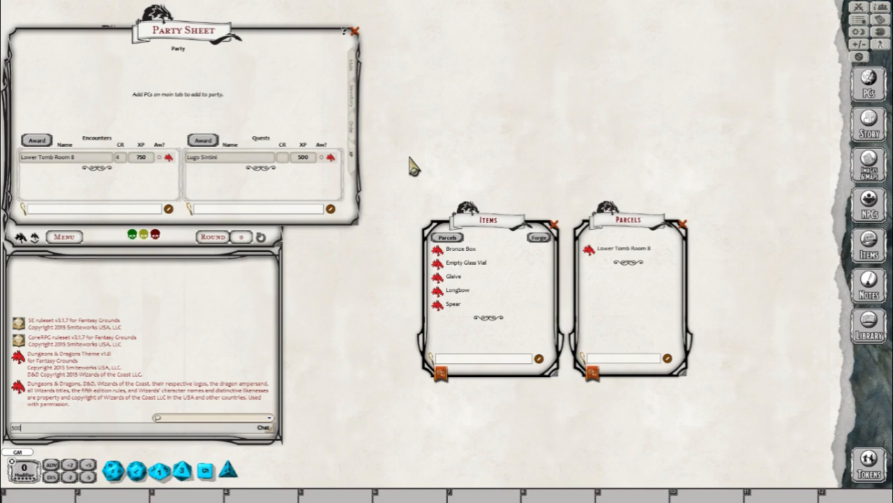
Step: Show the party sheet's inventory page and add the Lower Tomb Room 8 parcel to its parcel items
drag(206, 39, 261, 54)
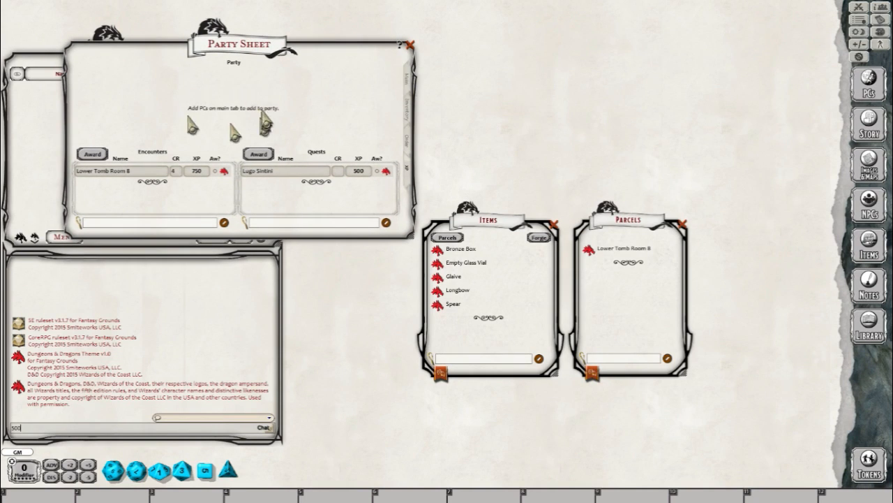
click(407, 112)
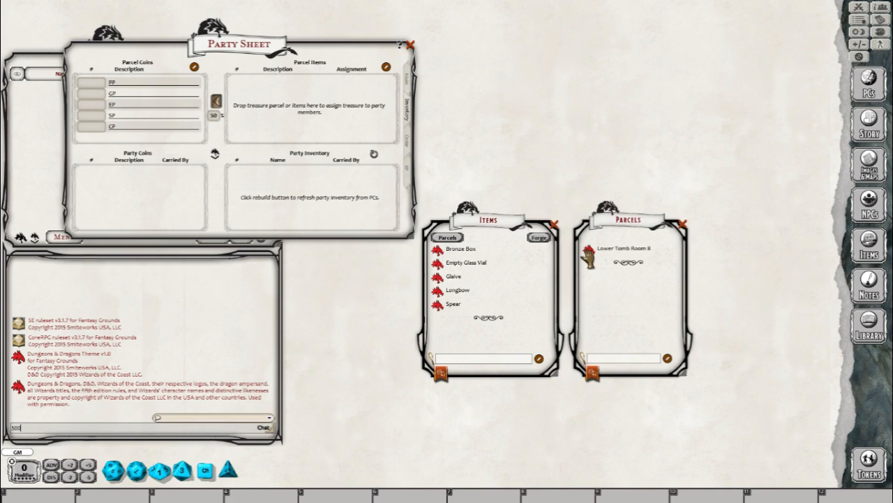
drag(590, 256, 328, 115)
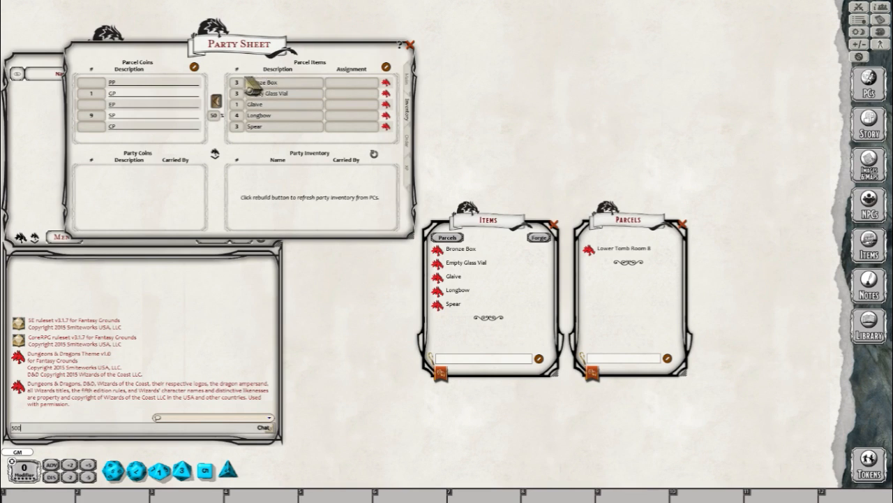
Step: Set the party sheet's parcel coins to 4 GP and 12 SP, and view the Bronze Box record
click(91, 94)
text(4)
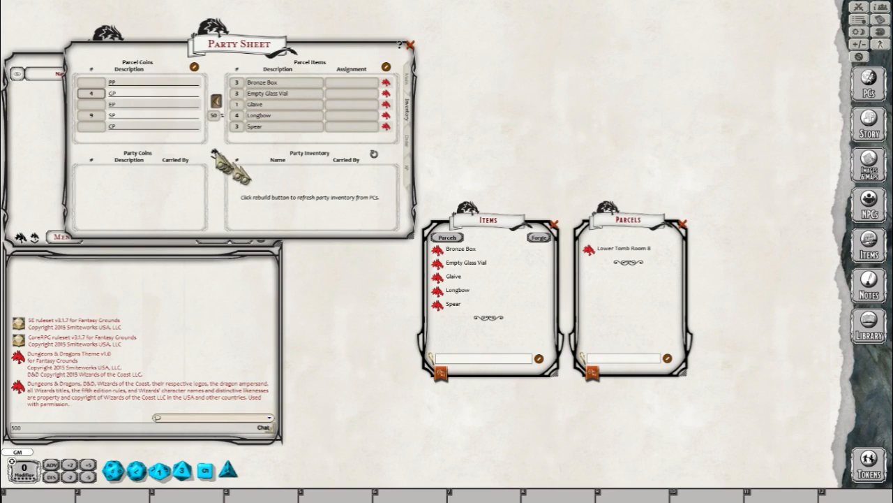
click(93, 115)
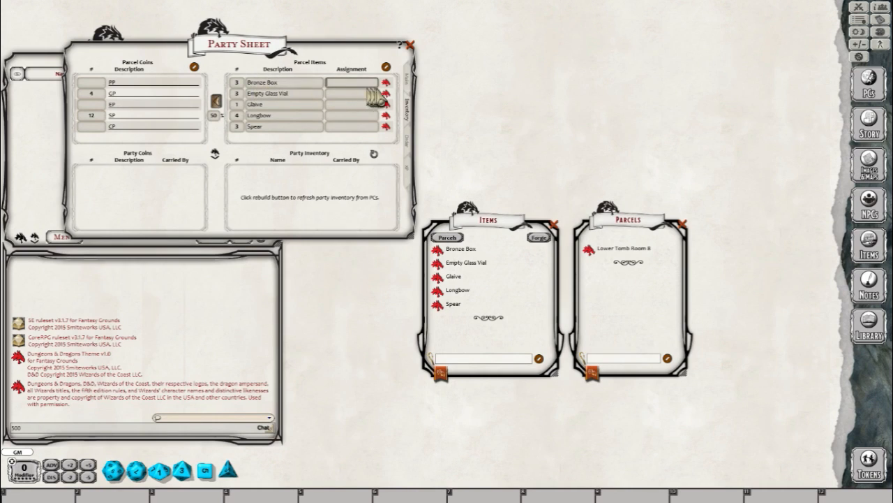
click(385, 82)
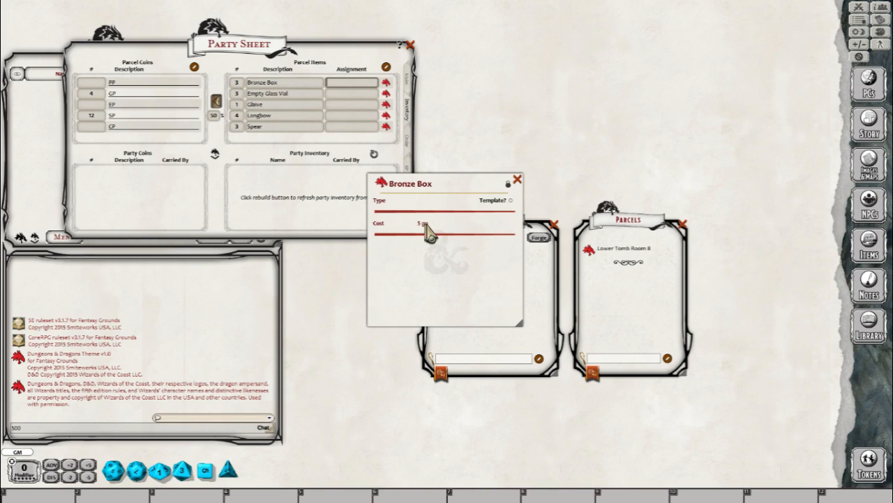
click(517, 180)
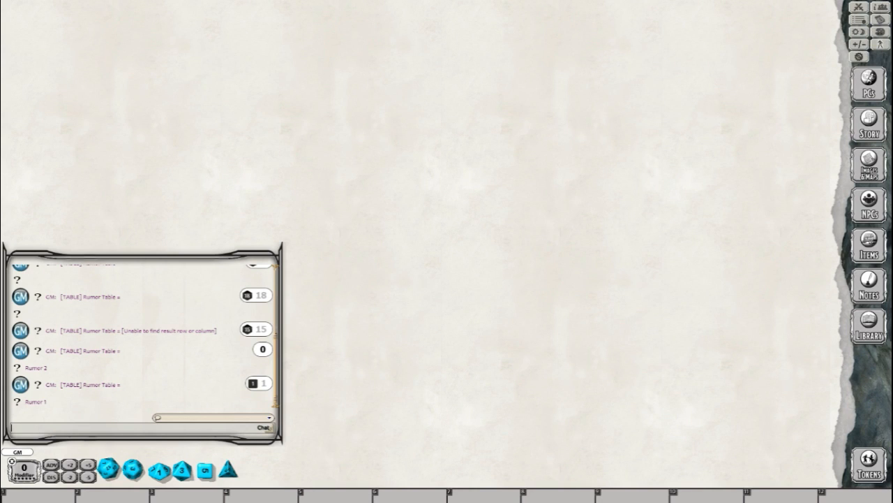
Step: Open the Tables list, try Cycle Icon and Cycle Style on its first page tab, and move the list to the middle of the desktop
click(858, 24)
drag(470, 206, 455, 232)
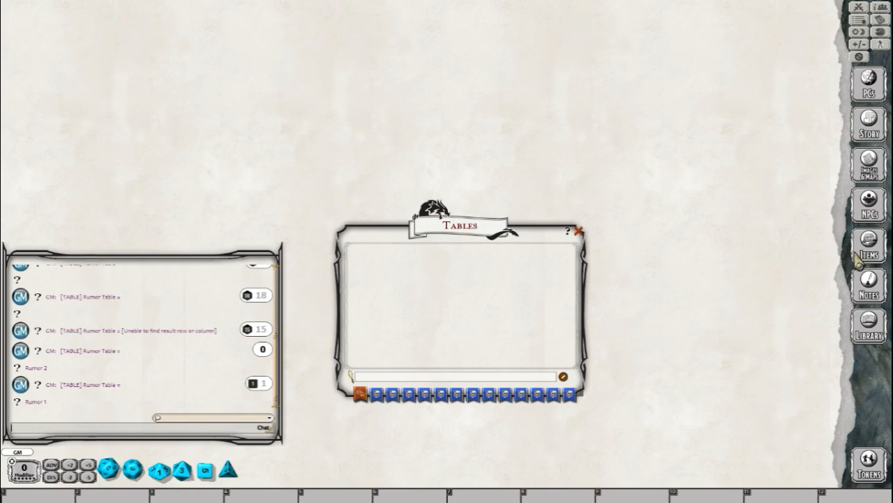
right_click(359, 393)
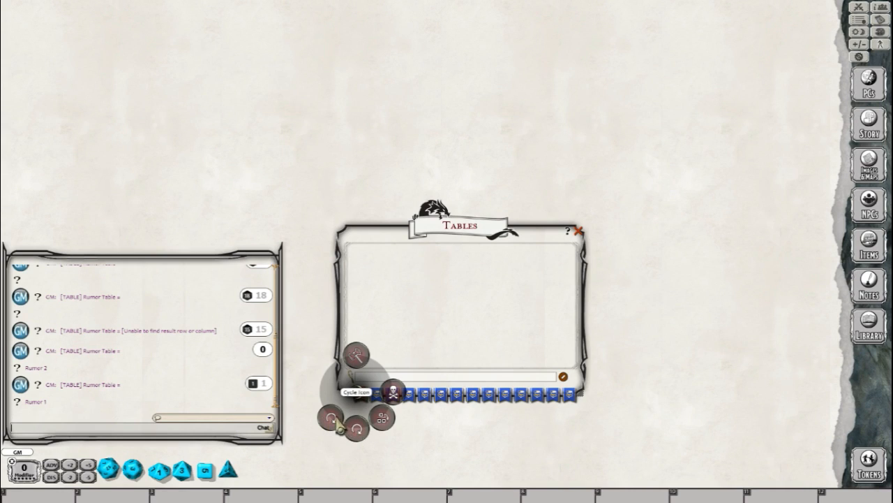
click(331, 420)
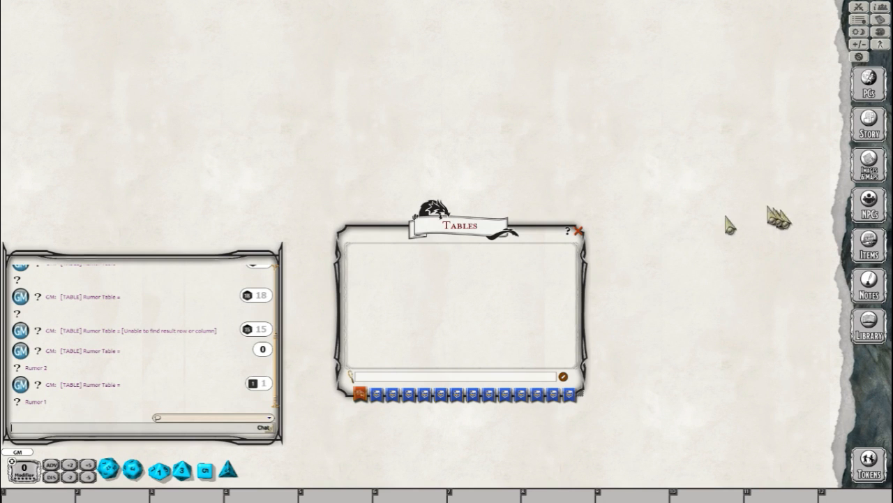
right_click(360, 395)
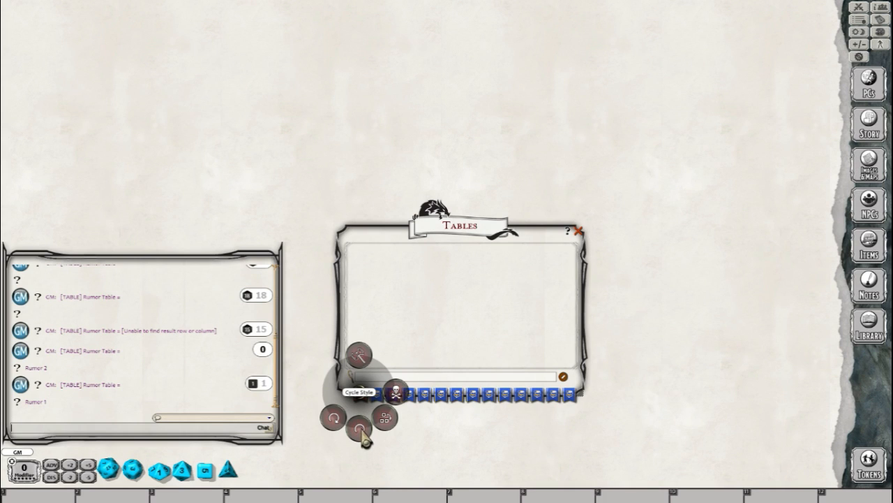
click(358, 427)
click(536, 429)
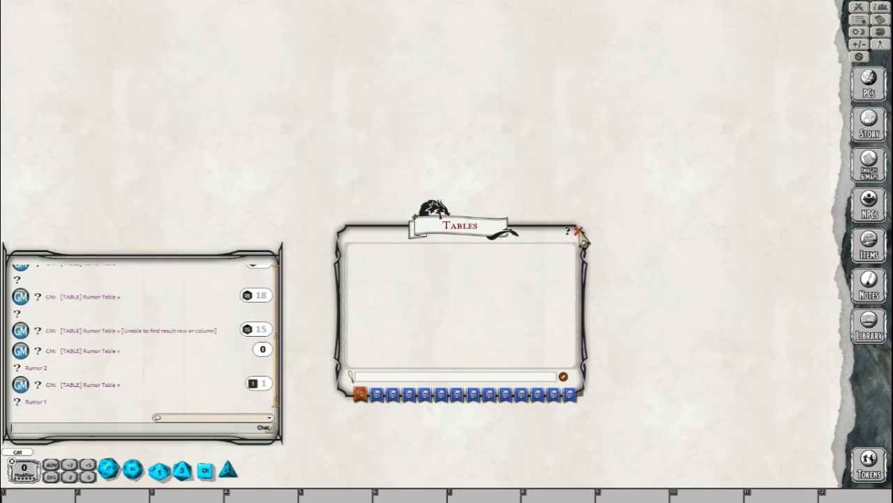
drag(473, 236, 507, 189)
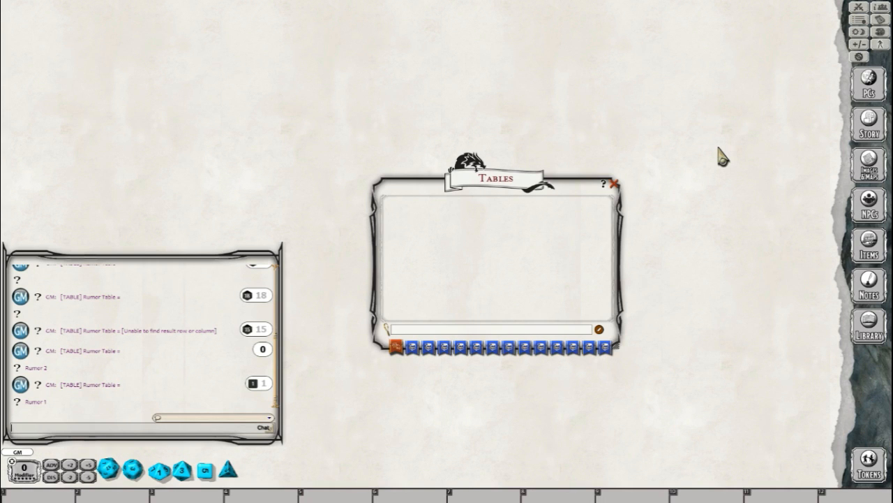
click(871, 127)
click(872, 130)
click(874, 132)
click(872, 131)
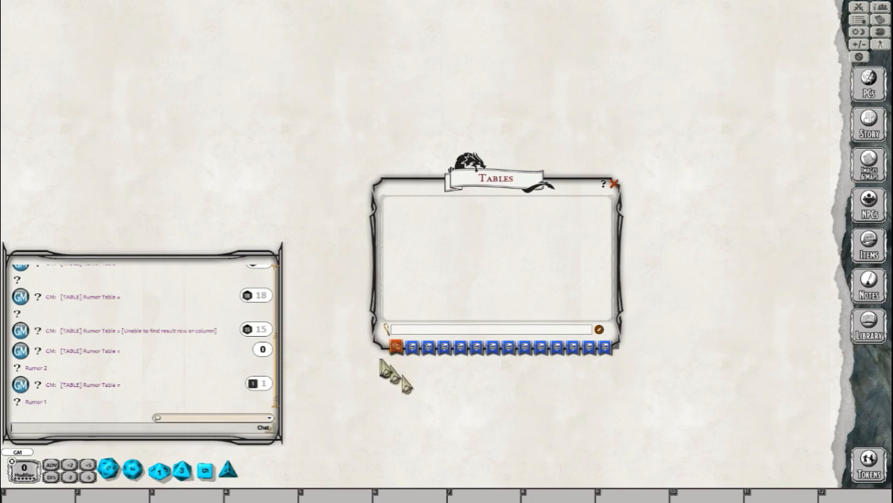
right_click(476, 253)
click(534, 254)
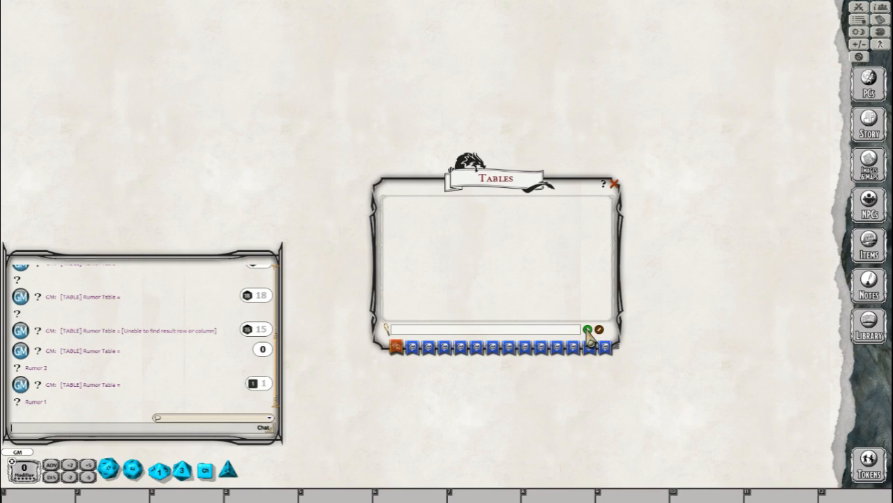
right_click(586, 329)
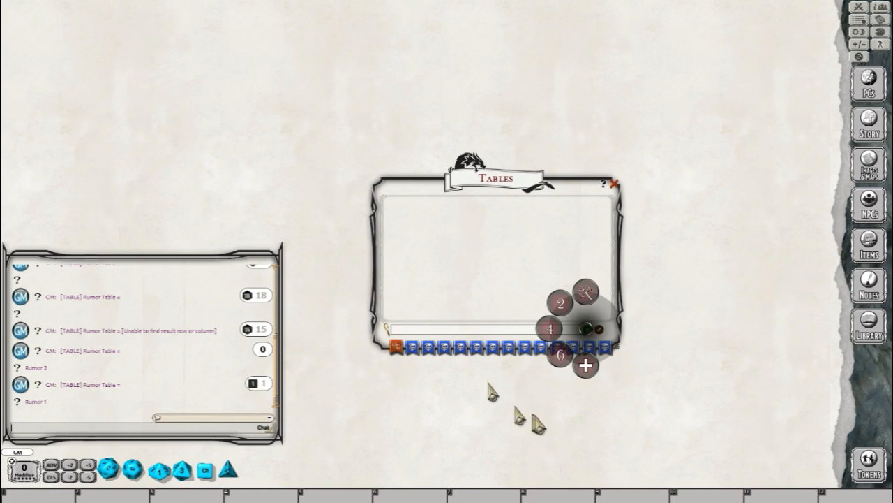
click(653, 383)
Step: Create a new table in the Tables list and name it "Rumor Table"
right_click(485, 264)
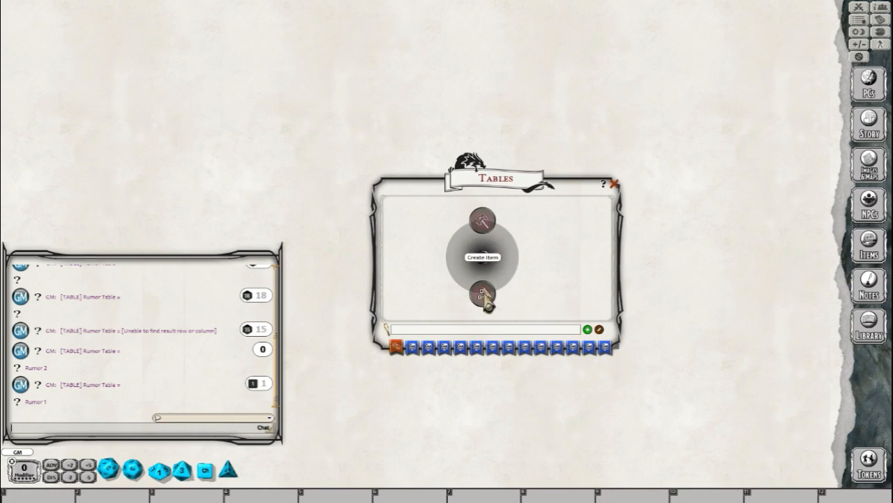
click(488, 299)
click(599, 329)
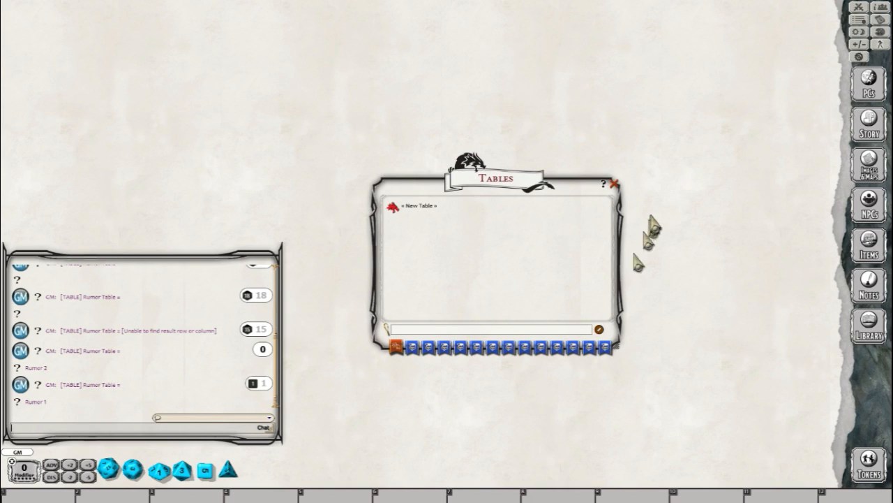
click(429, 208)
click(415, 171)
text(Rumor Table)
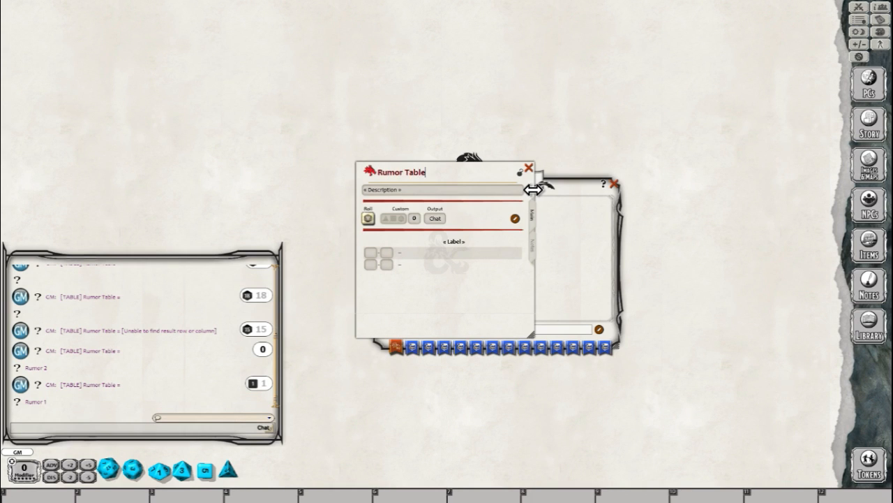
Step: Set the table's description to "This is a table of rumors about the Tomb Of Tiberesh."
click(411, 190)
key(shift)
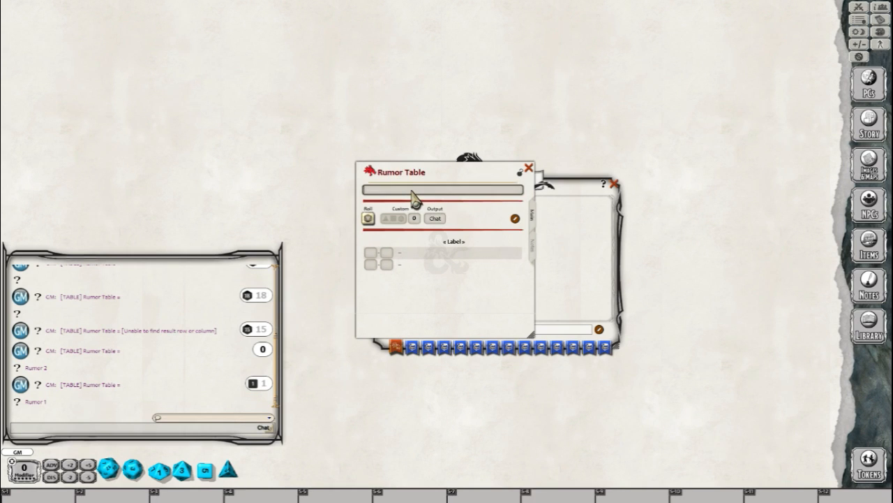
text(This)
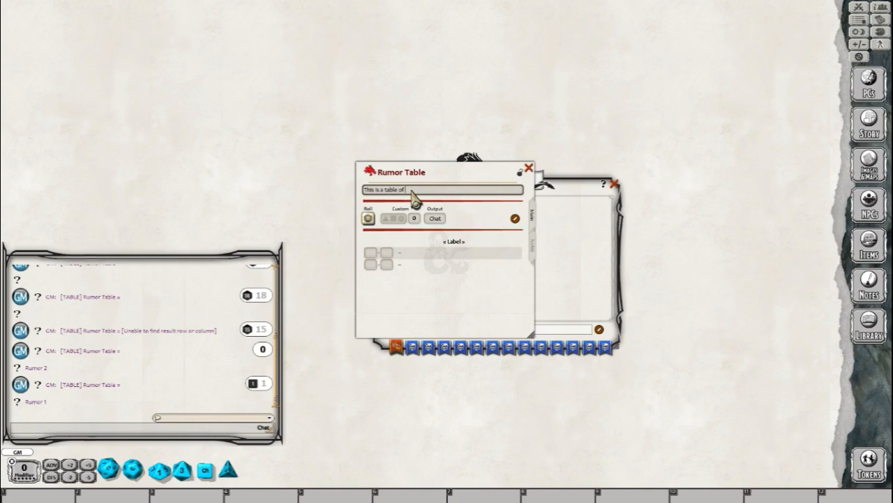
text(is a table of rumors about the Tomb Of)
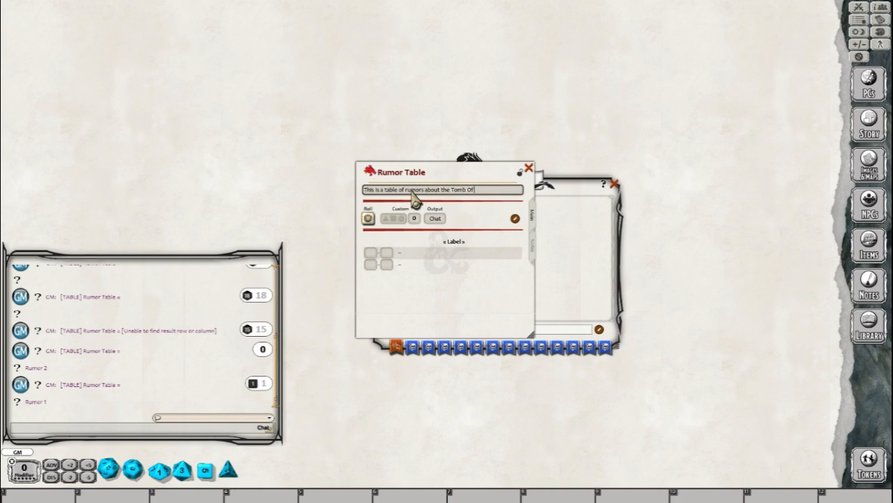
key(shift)
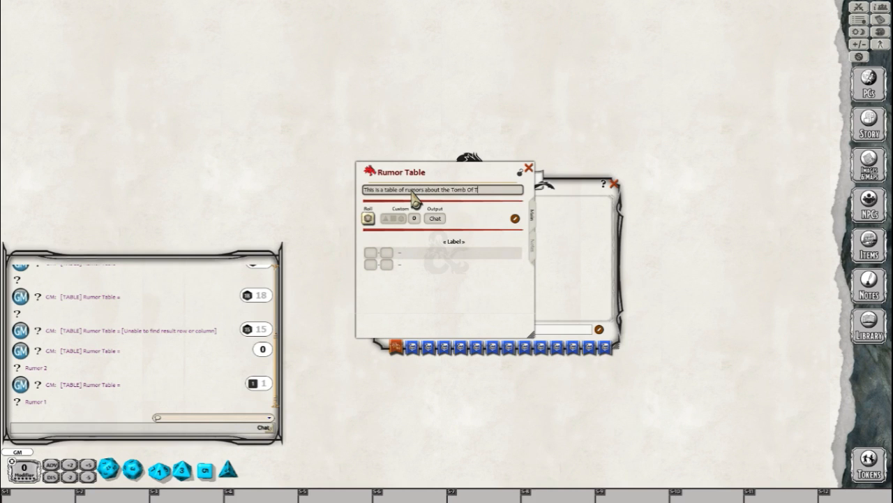
text(f Tiberesh.)
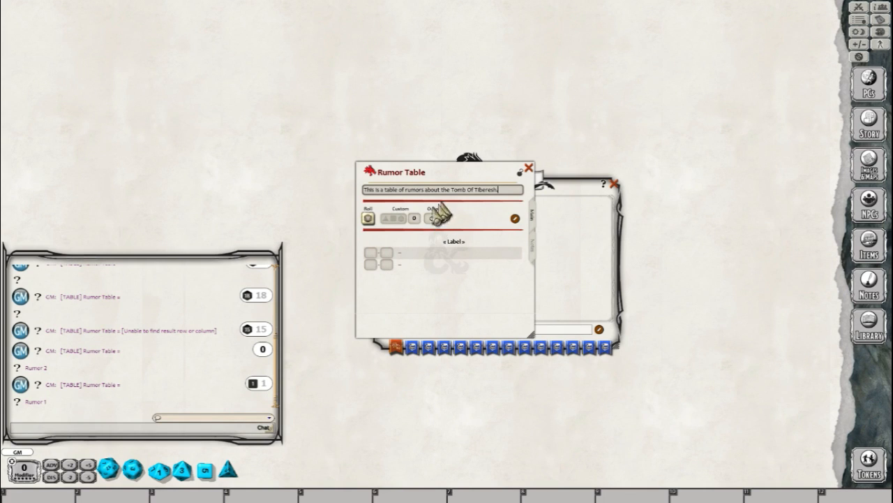
Step: View the Rumor Table's notes page, return to its main page and add three rows to the table
click(516, 219)
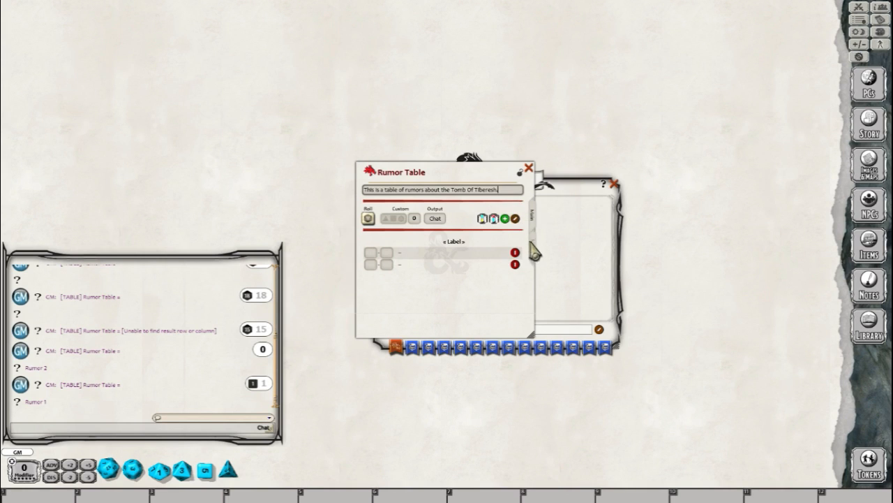
click(534, 246)
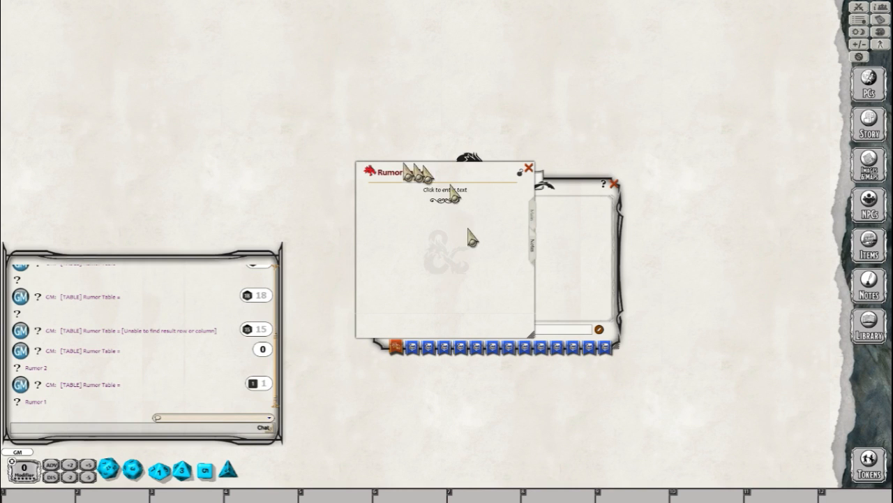
click(534, 221)
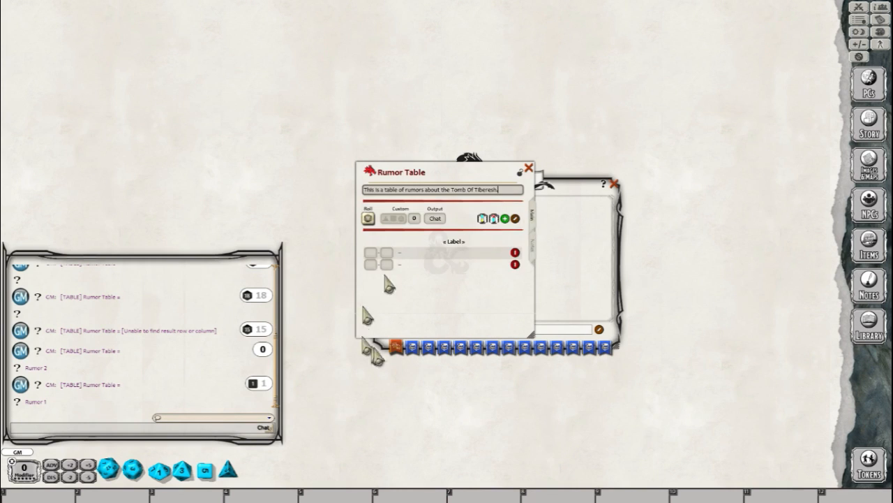
click(516, 219)
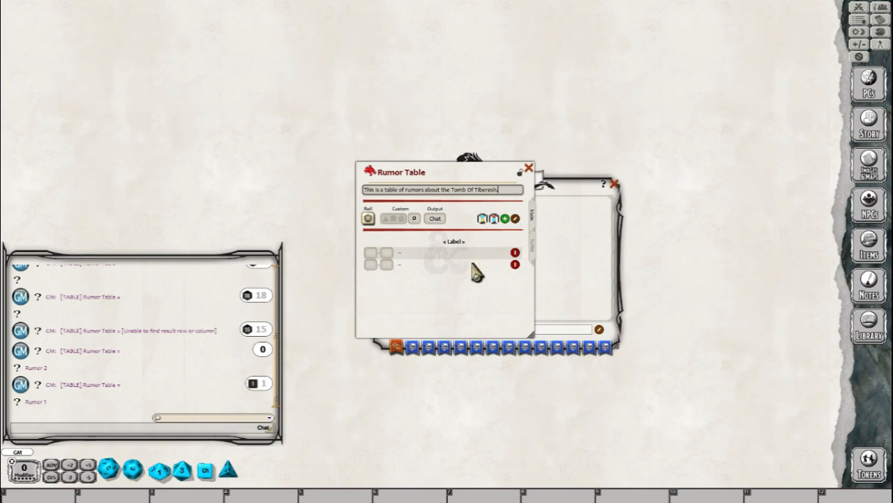
click(506, 222)
click(507, 222)
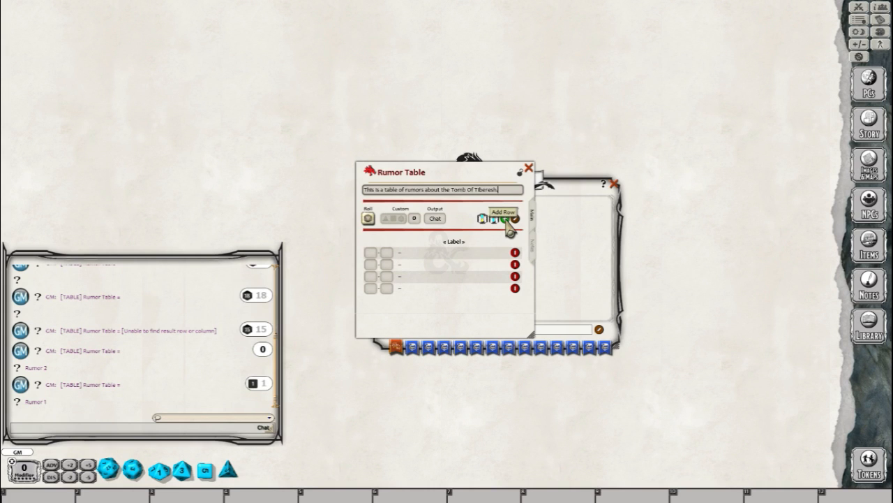
click(506, 222)
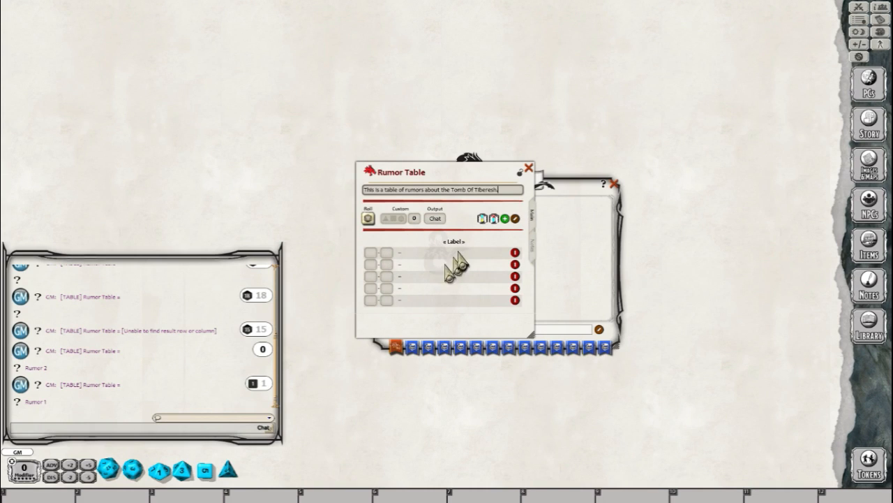
Step: Number the five rows of the Rumor Table 1 to 5 and enter 1, 2, 3, 4 and 5 as their results
mouse_move(371, 253)
mouse_down()
mouse_move(513, 248)
mouse_move(409, 269)
mouse_move(659, 233)
mouse_move(599, 233)
mouse_move(400, 288)
mouse_move(385, 301)
mouse_move(624, 189)
mouse_move(372, 252)
mouse_up()
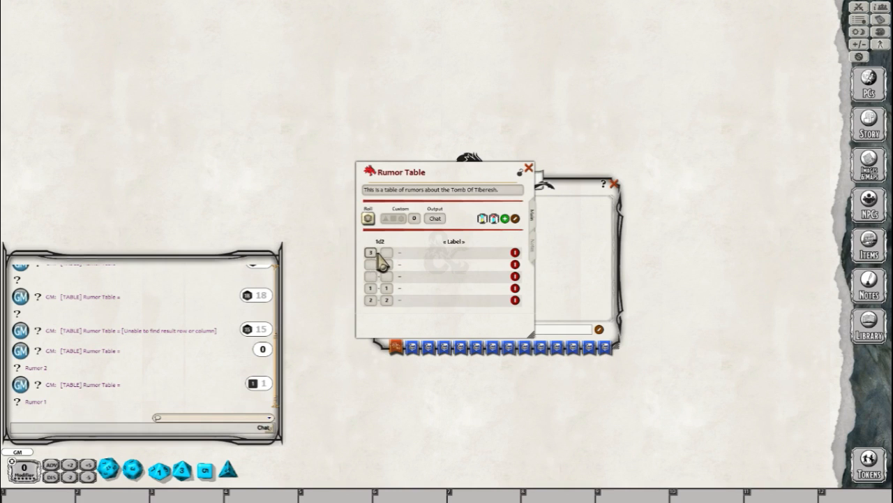
text(4)
click(422, 253)
text(1)
click(419, 264)
text(2)
click(420, 276)
text(3)
click(426, 287)
text(4)
click(425, 299)
text(5)
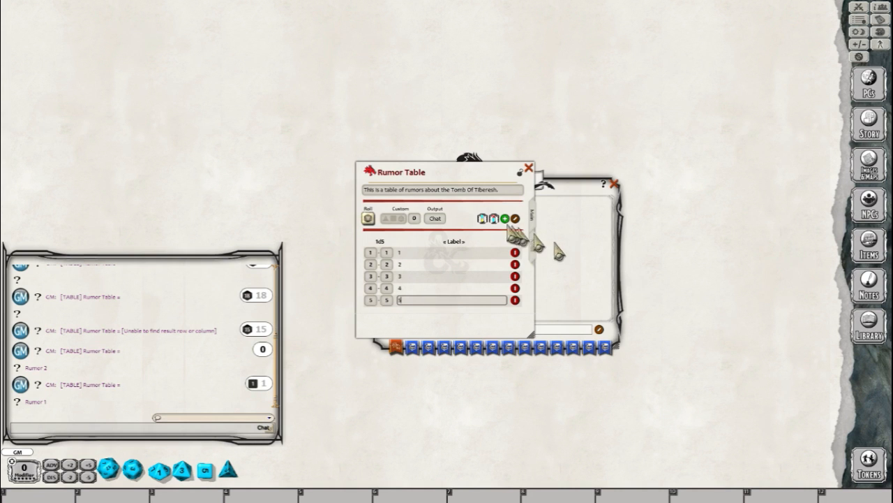
Step: Label the Rumor Table's results column "Rumors" and roll on the table twice with output to chat
click(479, 174)
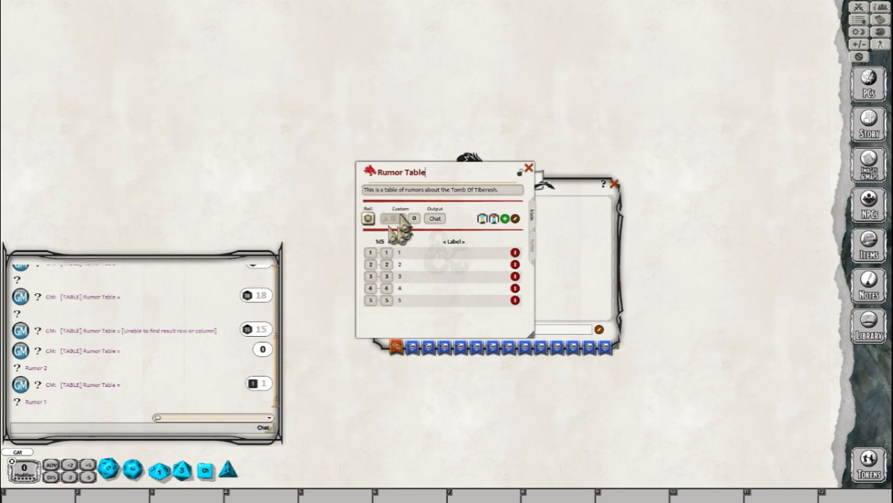
drag(398, 231, 462, 245)
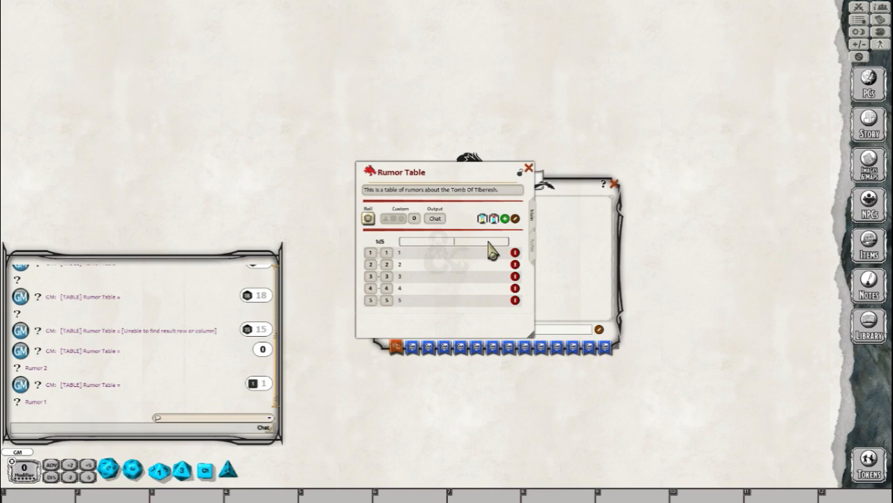
text(Rumors)
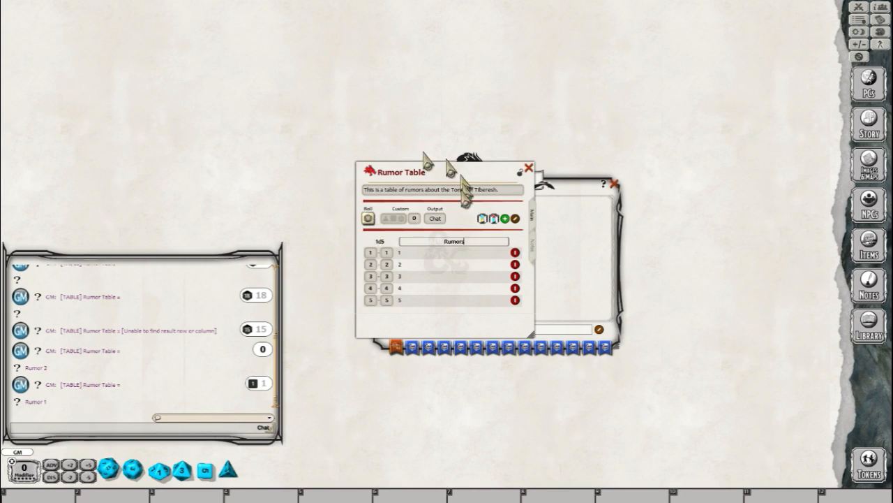
click(368, 218)
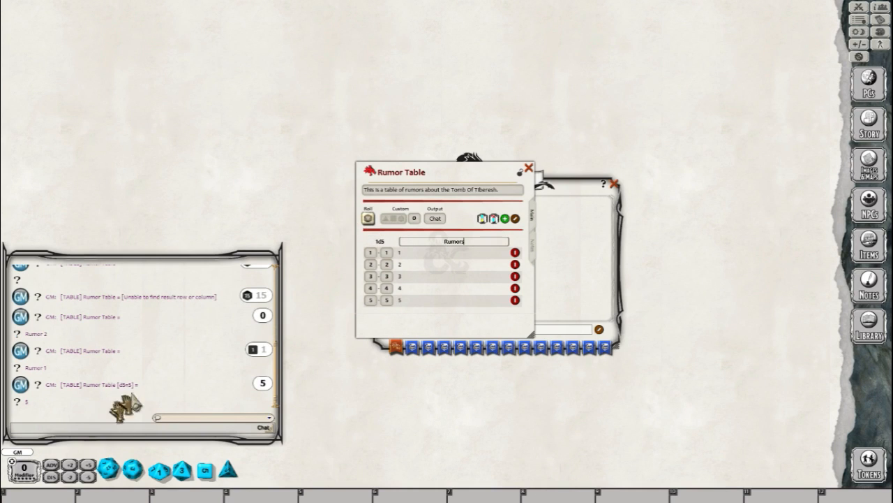
click(368, 218)
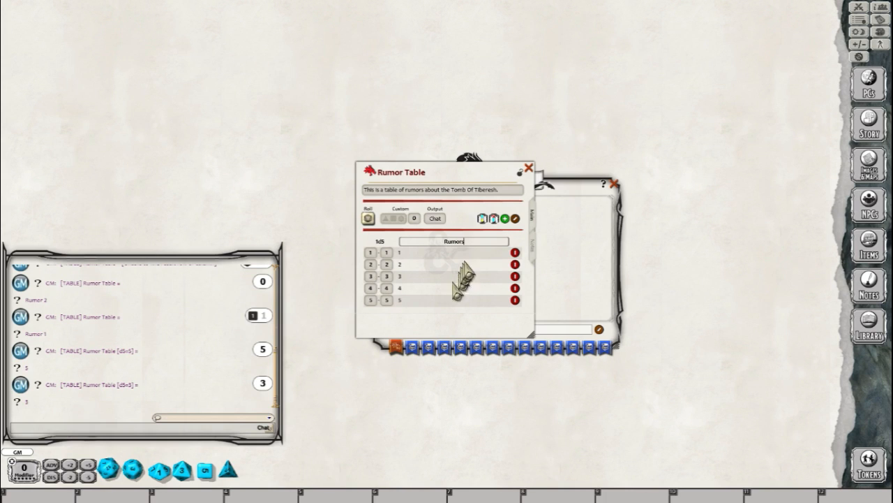
Step: Try a d20 as the Rumor Table's custom die and clear the custom dice
drag(113, 476, 395, 220)
right_click(393, 216)
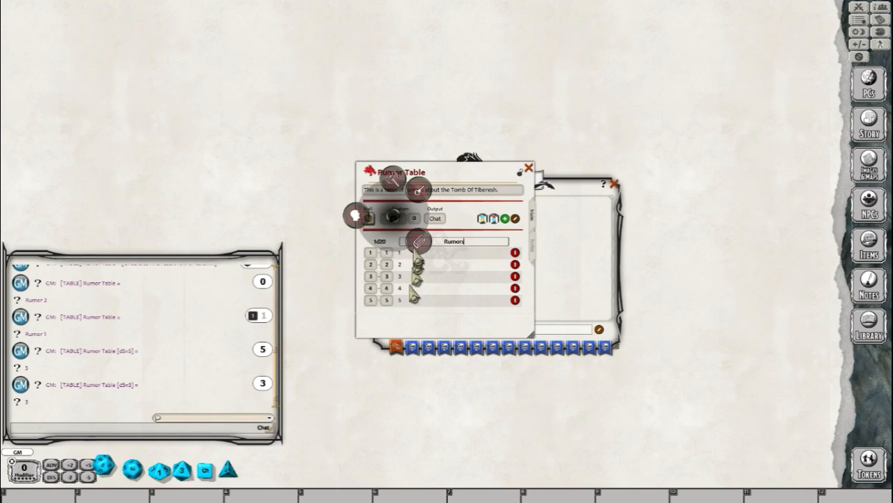
click(419, 241)
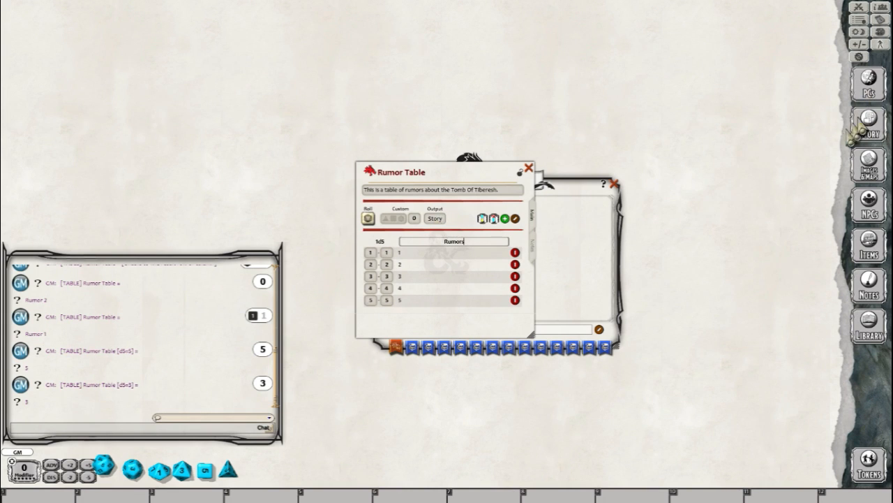
Step: Open the Story list, roll the Rumor Table with Story output, and view and close the resulting story entry
click(869, 124)
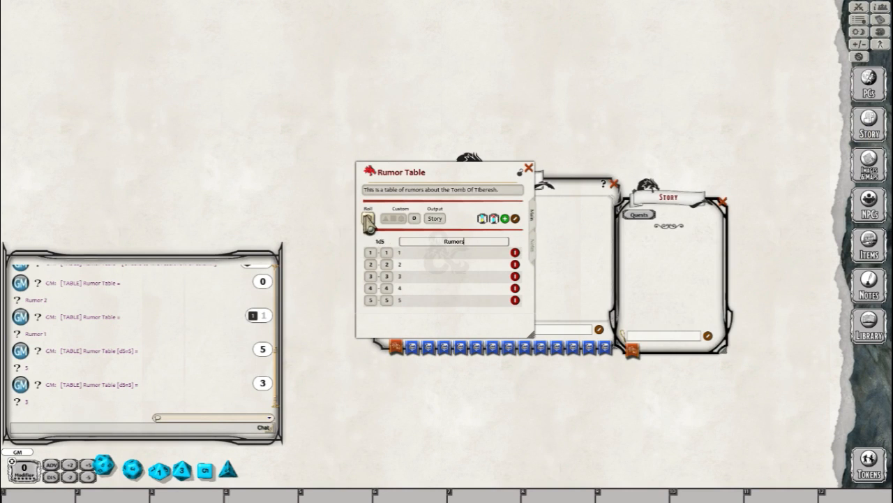
click(368, 218)
click(501, 122)
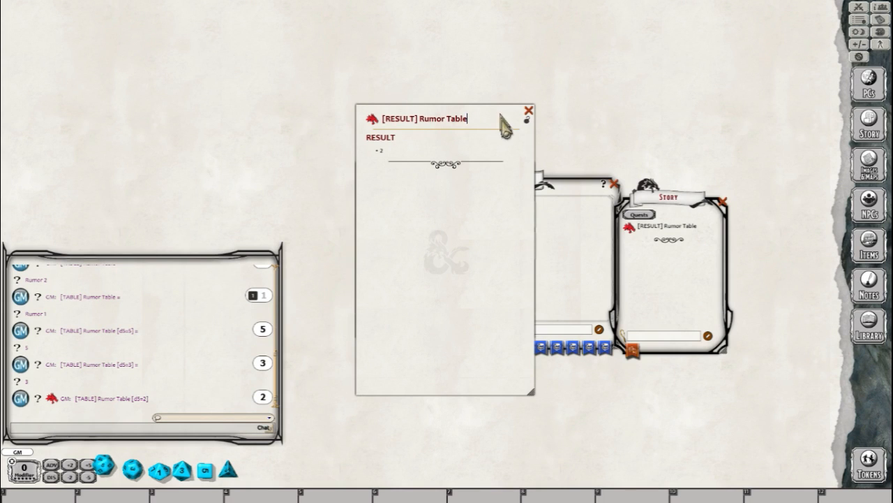
drag(502, 136, 492, 164)
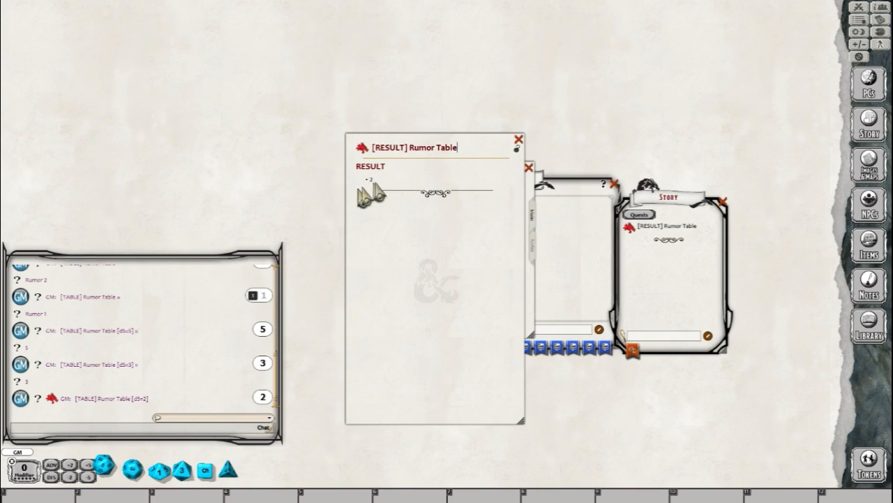
click(519, 140)
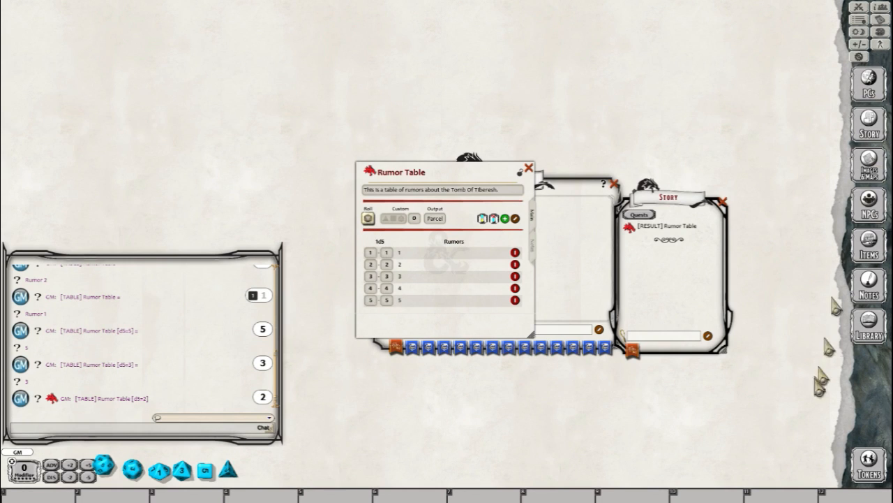
Step: View the Parcels list through the Items list, and close the Parcels, Items, Story and Rumor Table windows
click(869, 248)
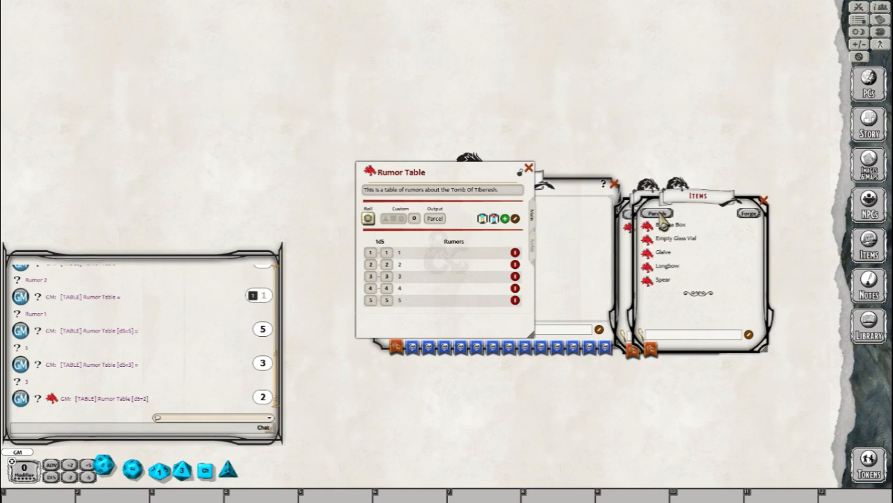
click(657, 213)
drag(711, 203, 699, 198)
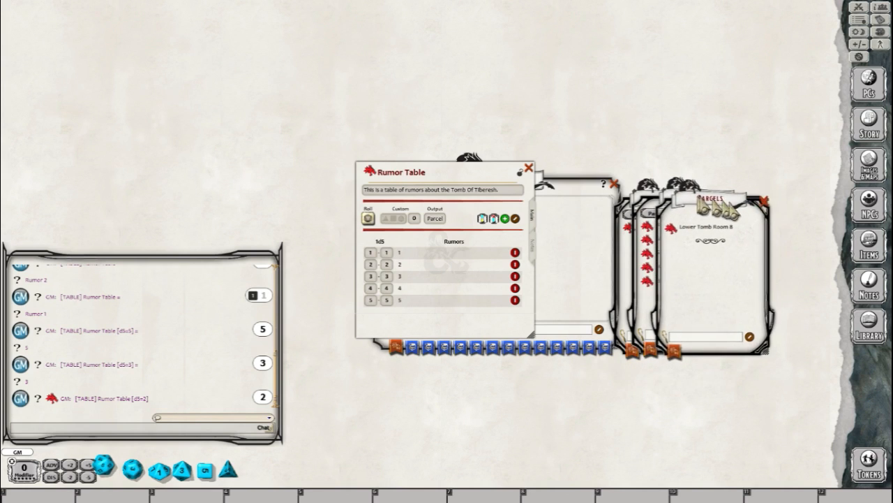
click(763, 201)
click(763, 200)
click(723, 202)
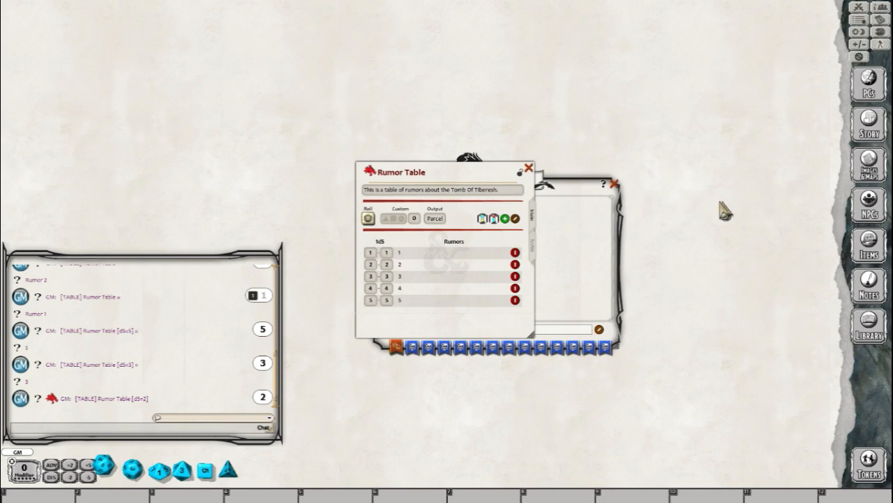
click(528, 168)
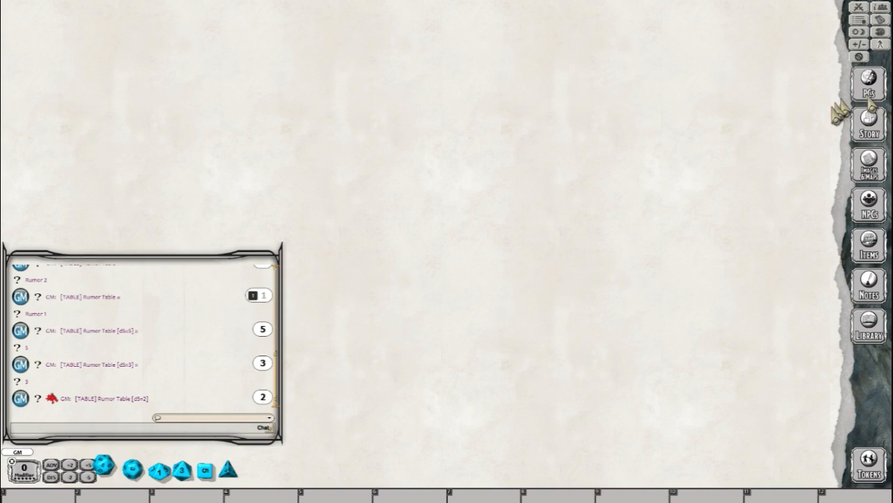
Step: Create a new story entry named "(Main Story For Tomb Of Tiberesh)" in the Story list and close it
click(869, 124)
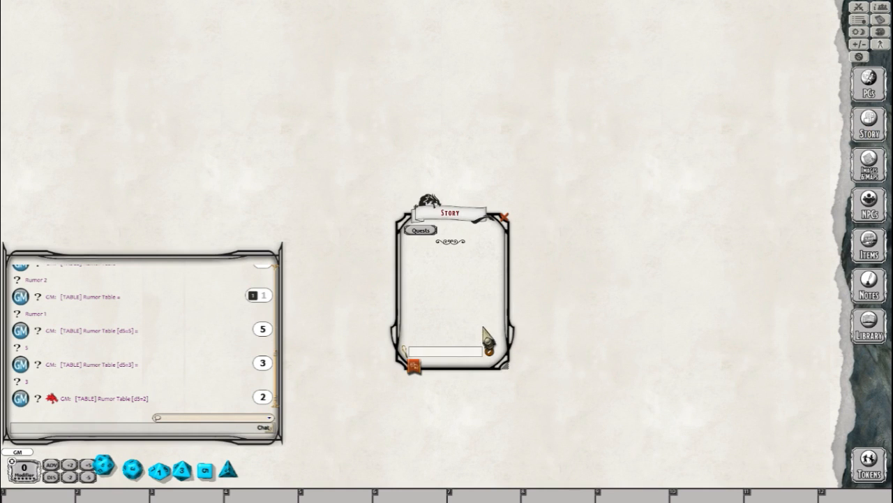
right_click(456, 288)
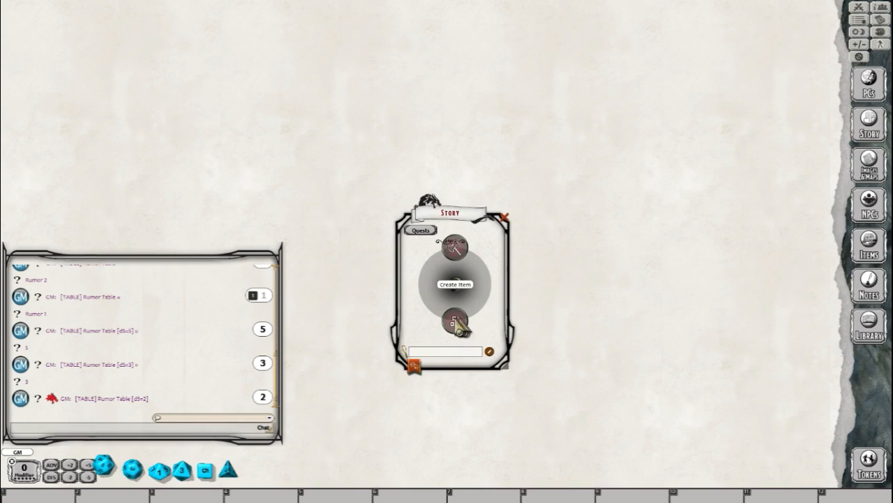
click(458, 322)
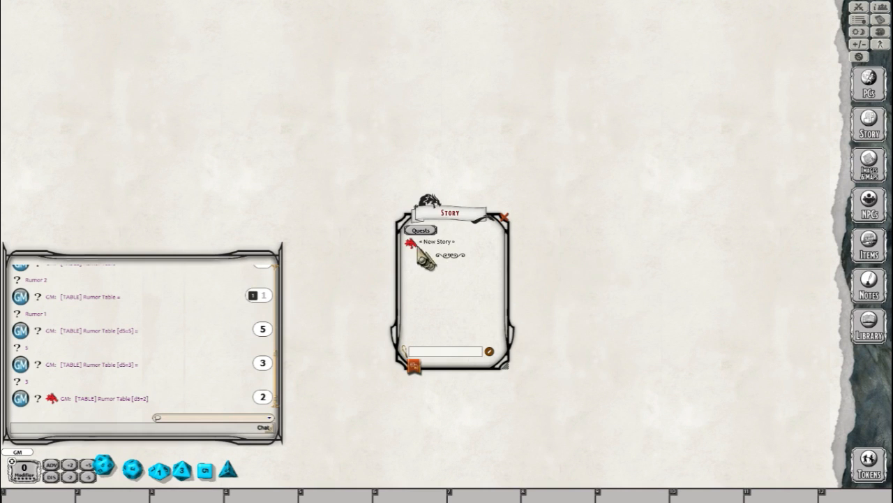
click(429, 245)
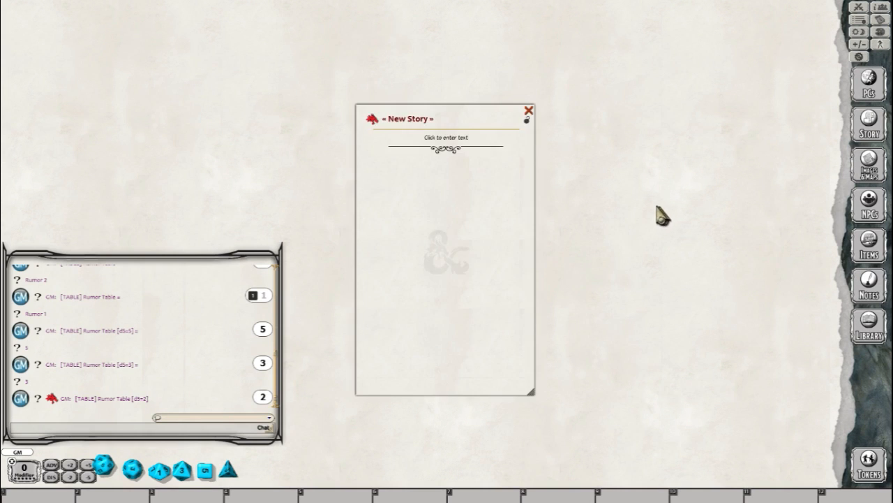
click(411, 120)
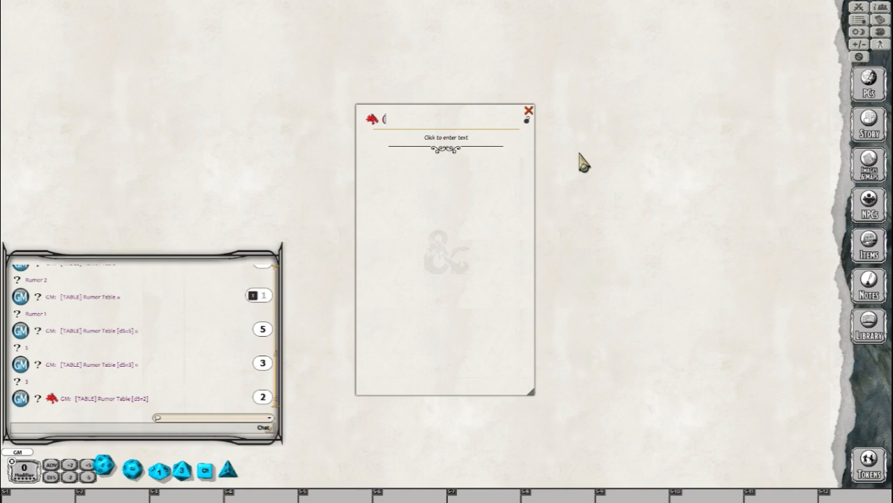
text((M)
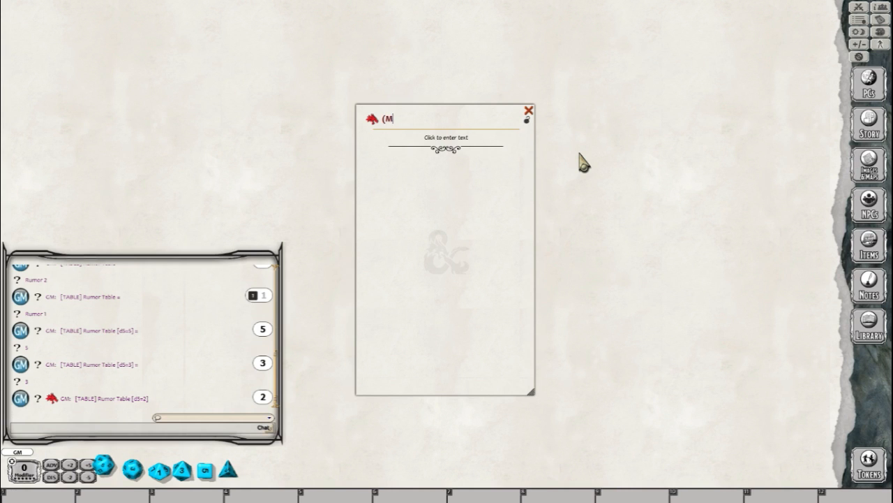
text(ain Story For T)
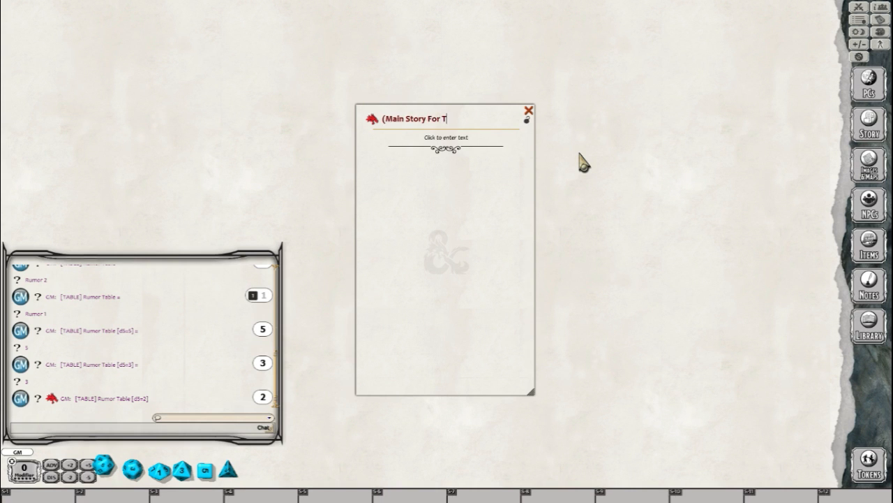
text(omb Of T)
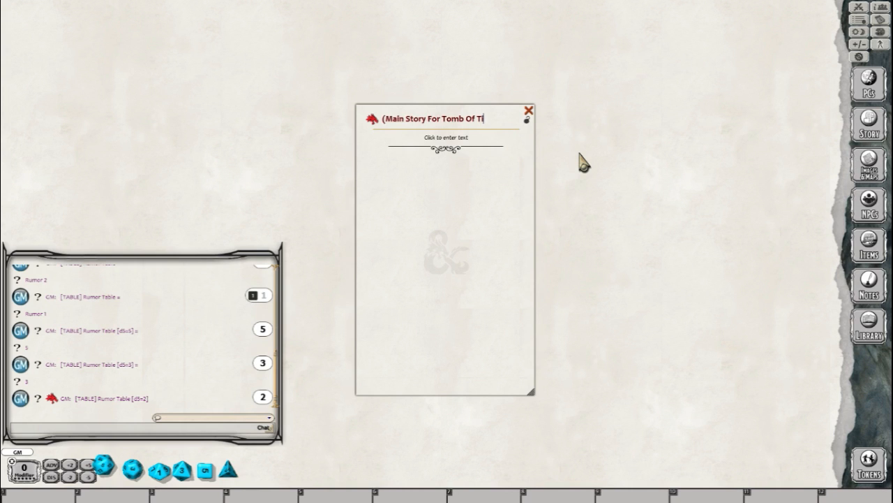
text(iberesh))
click(529, 111)
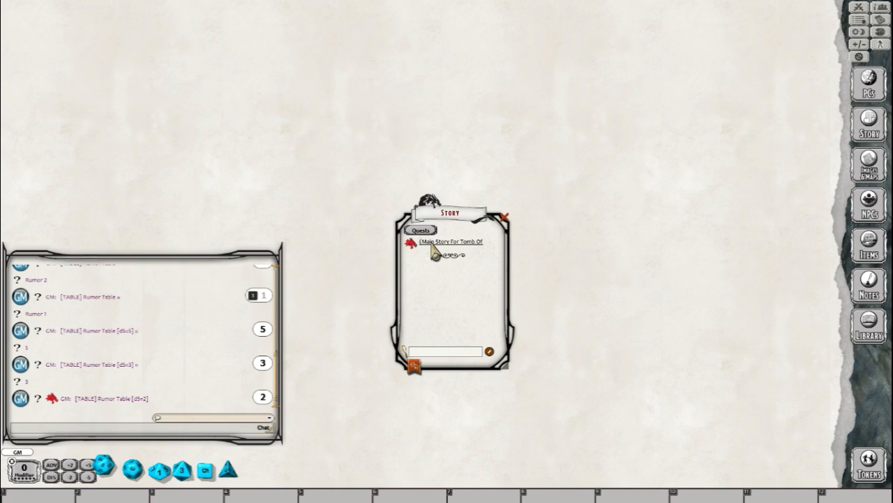
Step: Reopen the main story entry, place the cursor in its body text and examine the available paragraph types
drag(433, 248, 457, 250)
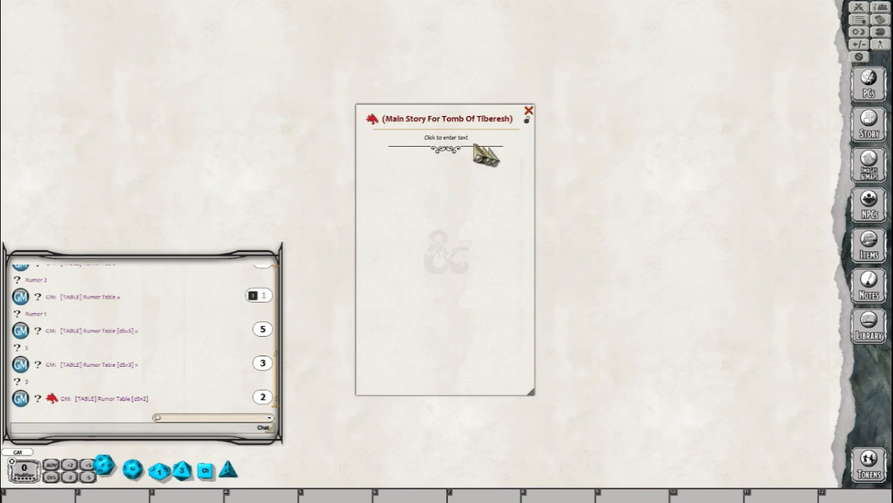
click(451, 140)
right_click(391, 138)
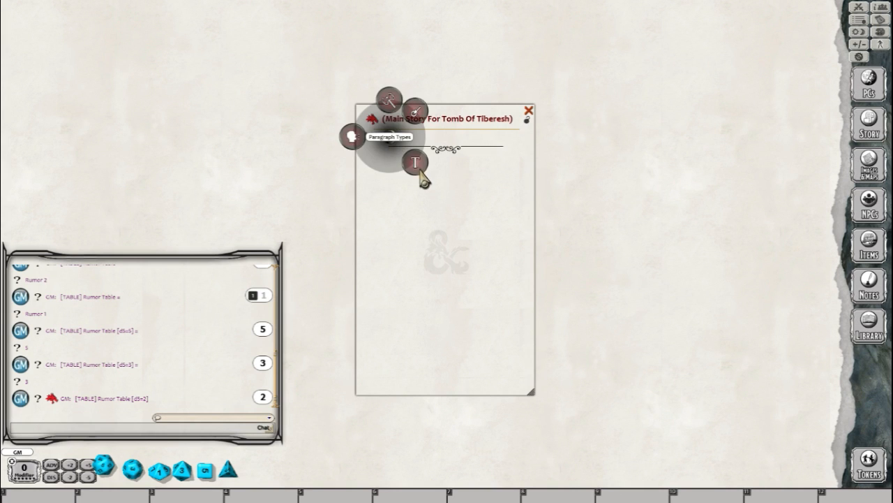
click(418, 165)
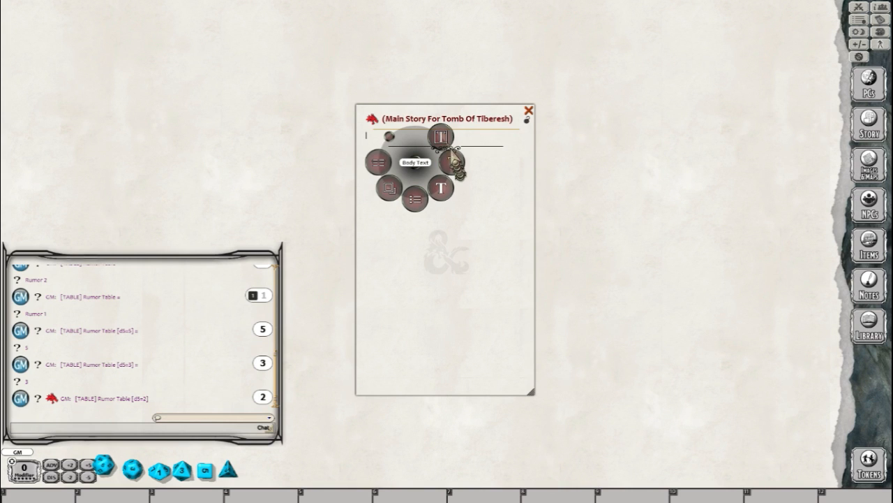
click(484, 292)
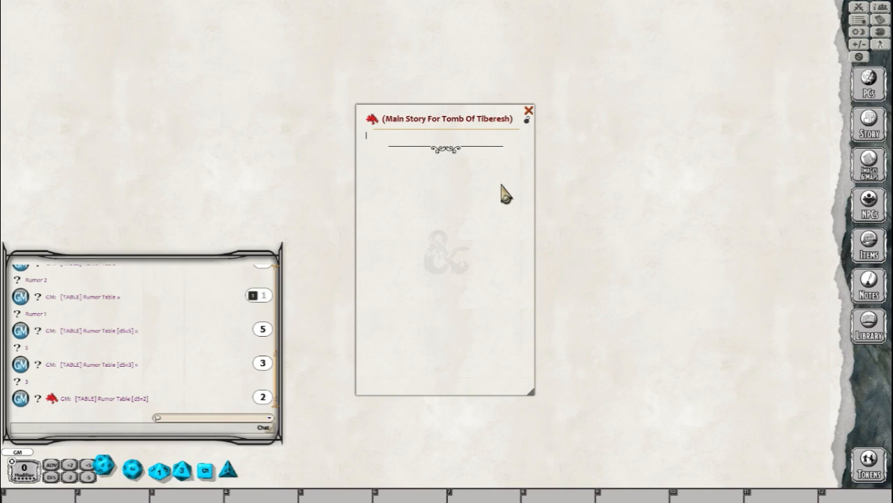
Step: Insert a link to the Tomb Of Tiberesh Cover image below a blank line in the main story text
key(Return)
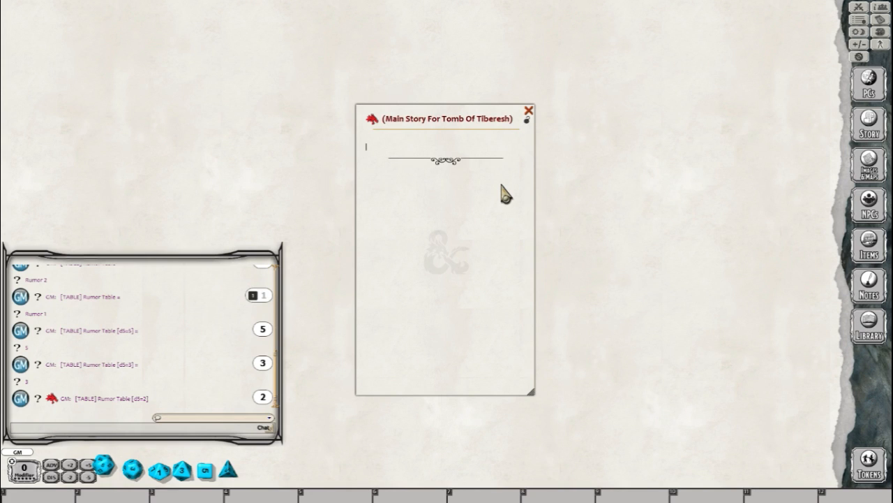
click(867, 166)
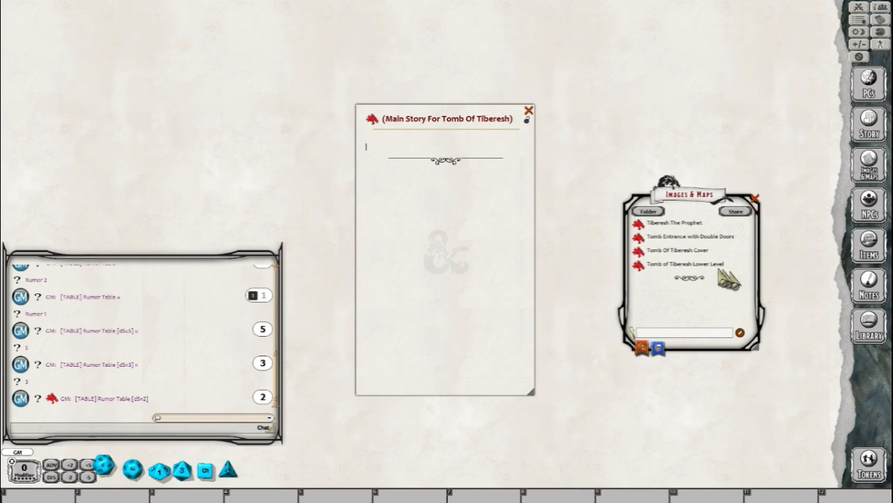
drag(638, 253, 380, 151)
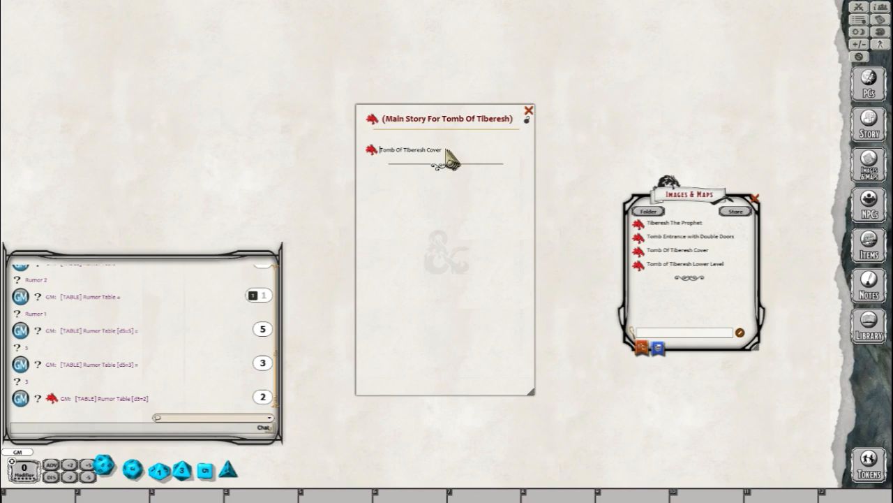
Step: Make the Tomb Of Tiberesh Cover link text bold
drag(448, 149, 382, 150)
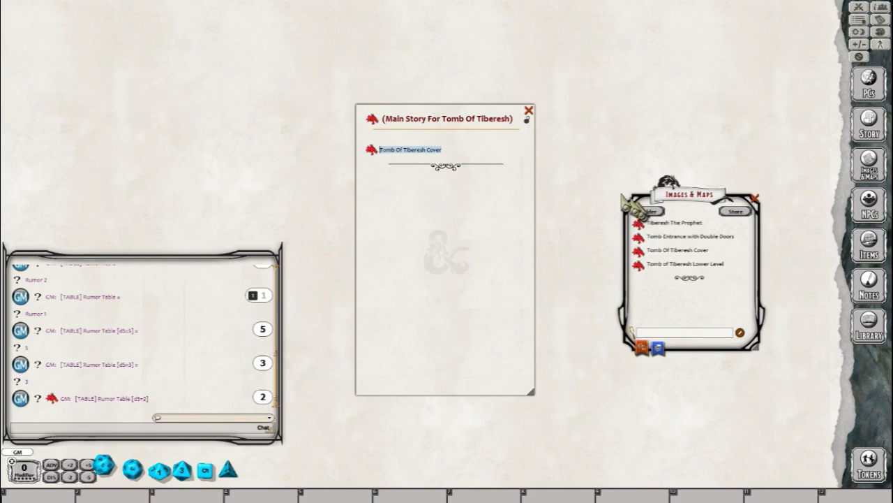
right_click(399, 149)
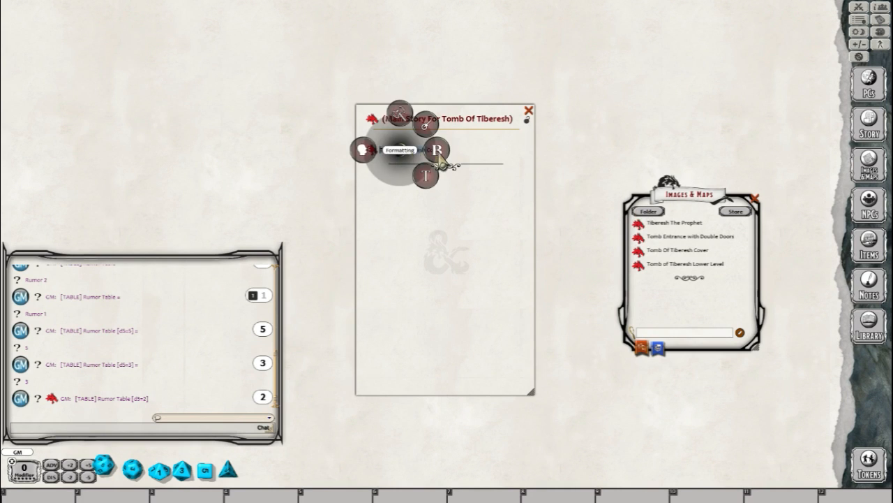
click(442, 152)
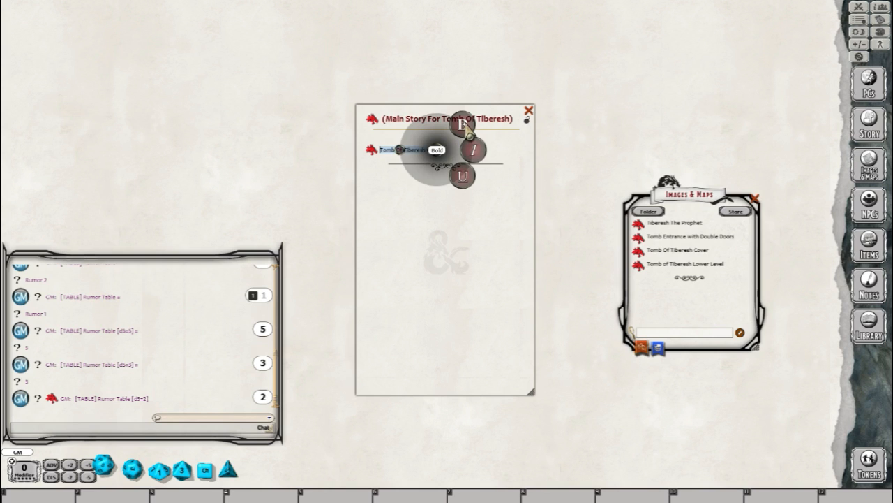
click(465, 125)
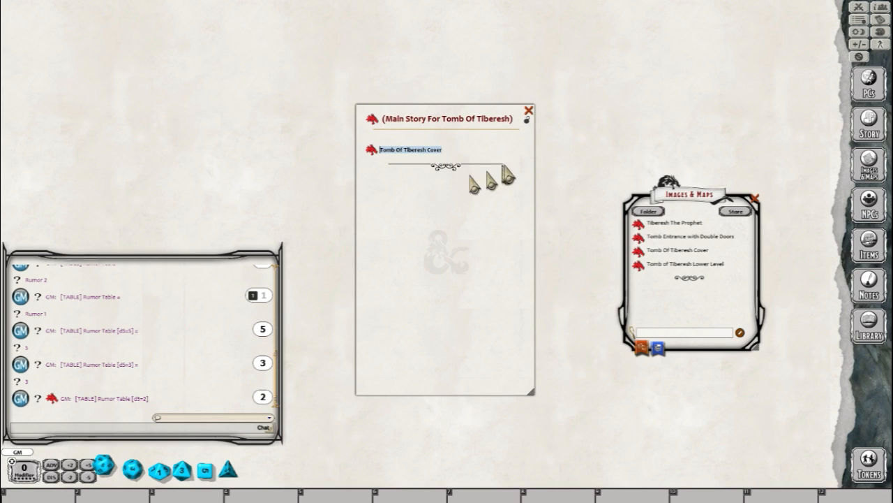
Step: Open the cover image from its story link to check its sharing option, and close the image
click(371, 149)
drag(724, 34, 566, 122)
right_click(559, 208)
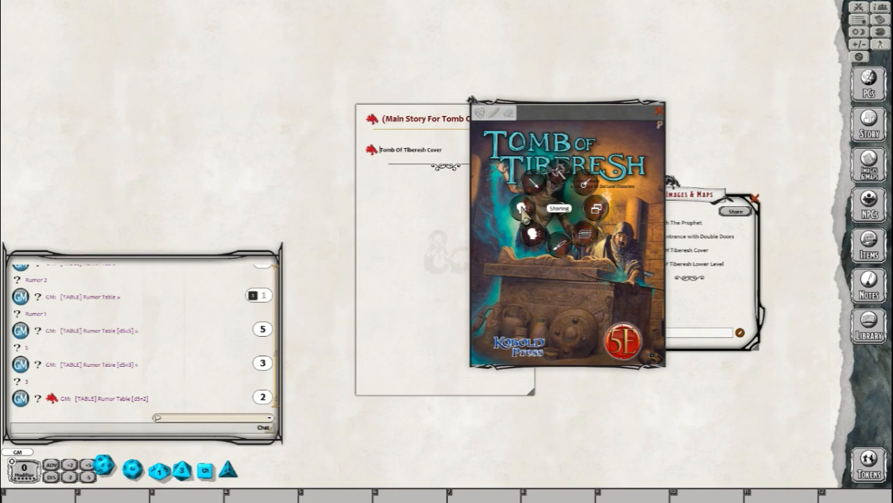
click(667, 119)
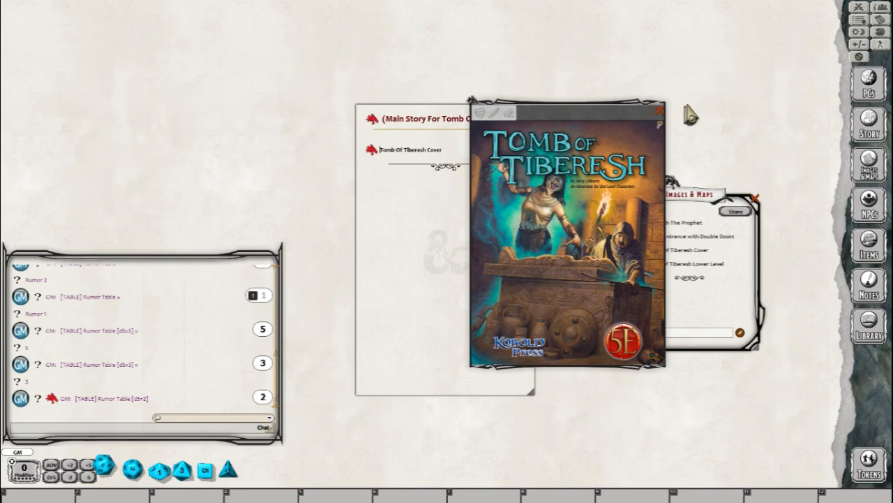
click(659, 109)
click(455, 161)
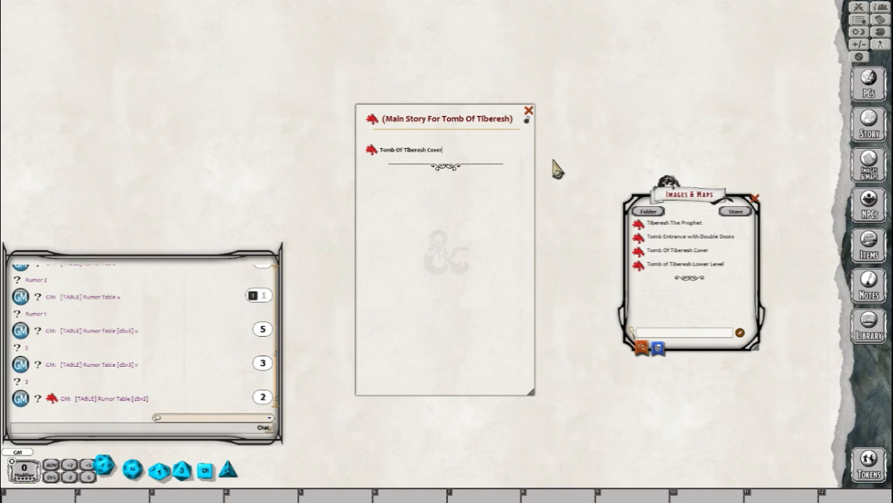
key(Return)
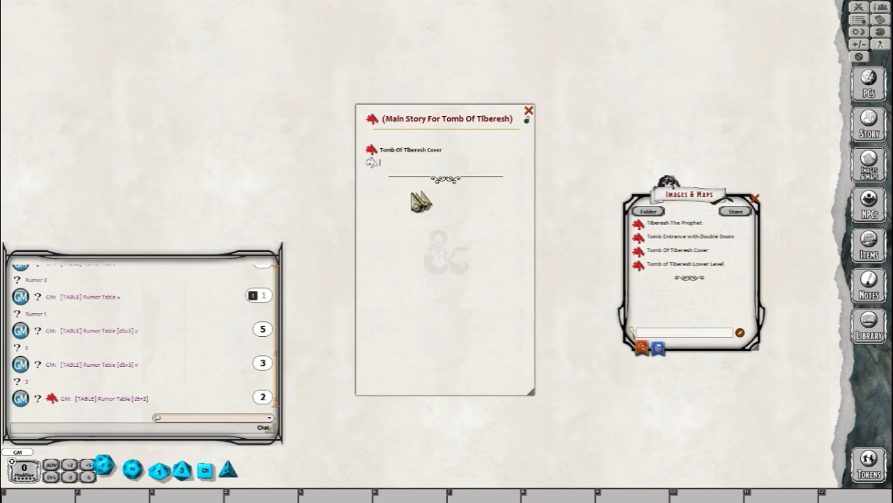
key(BackSpace)
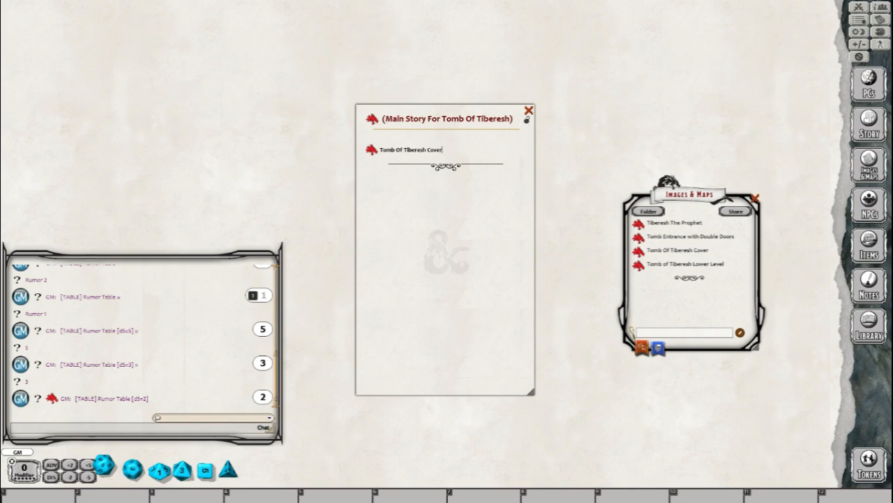
Step: Switch to the Tomb of Tiberesh PDF in Acrobat Reader and look through pages 2 to 5
drag(892, 29, 453, 28)
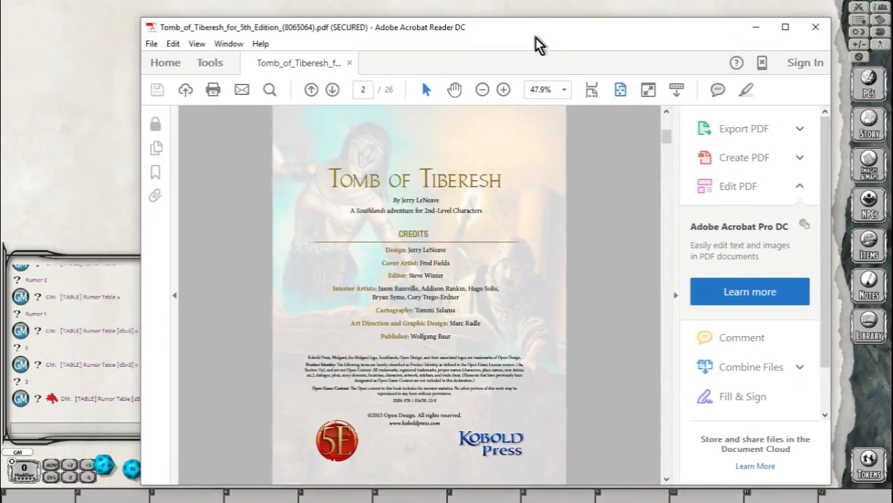
click(676, 295)
scroll(516, 264, down, 2)
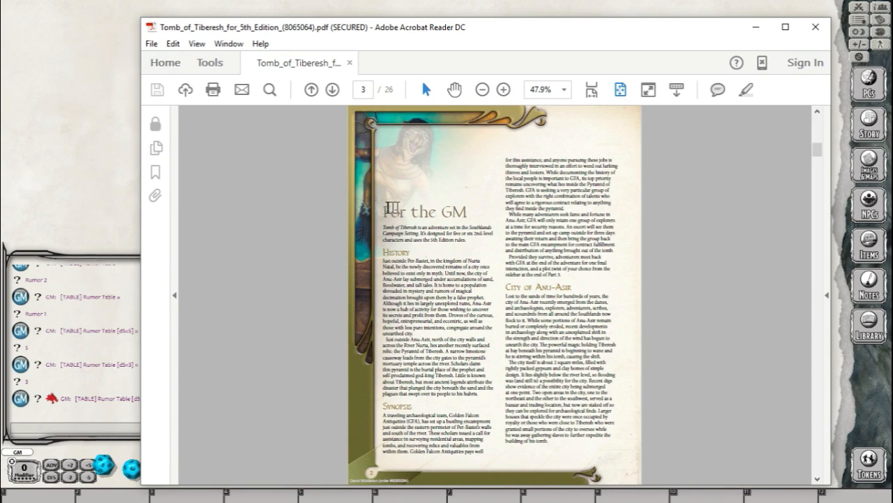
scroll(537, 242, down, 2)
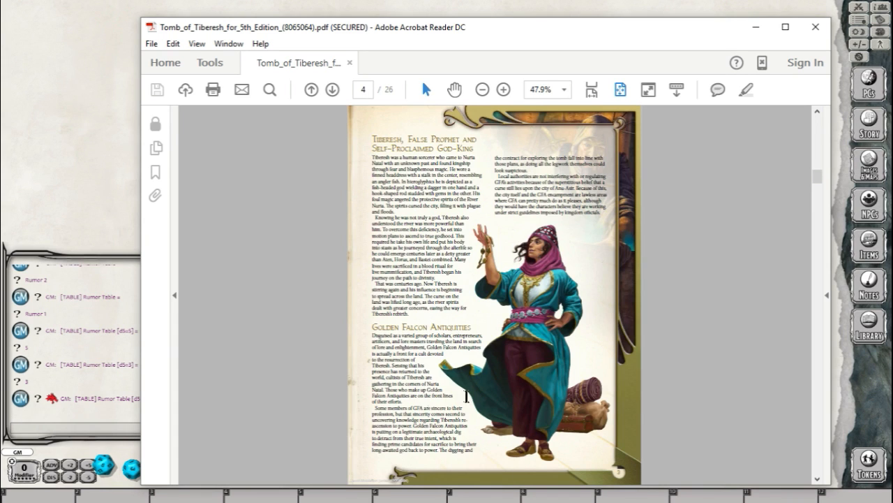
scroll(466, 396, down, 2)
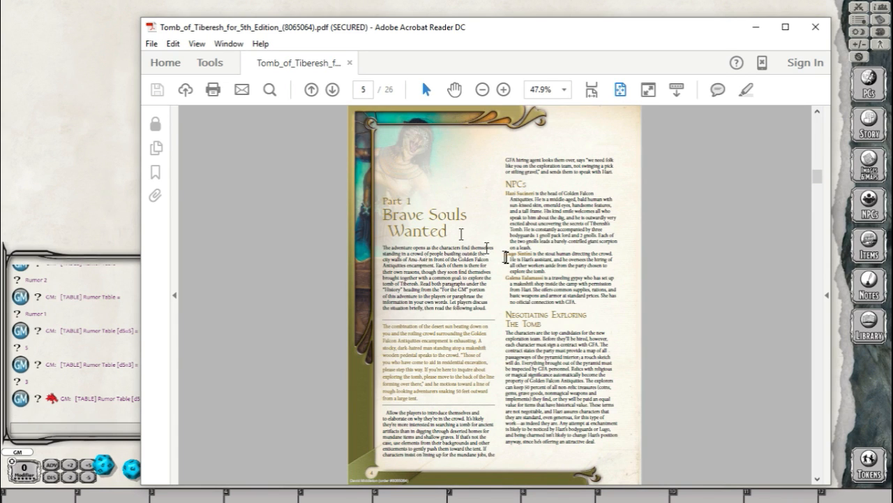
scroll(461, 234, up, 4)
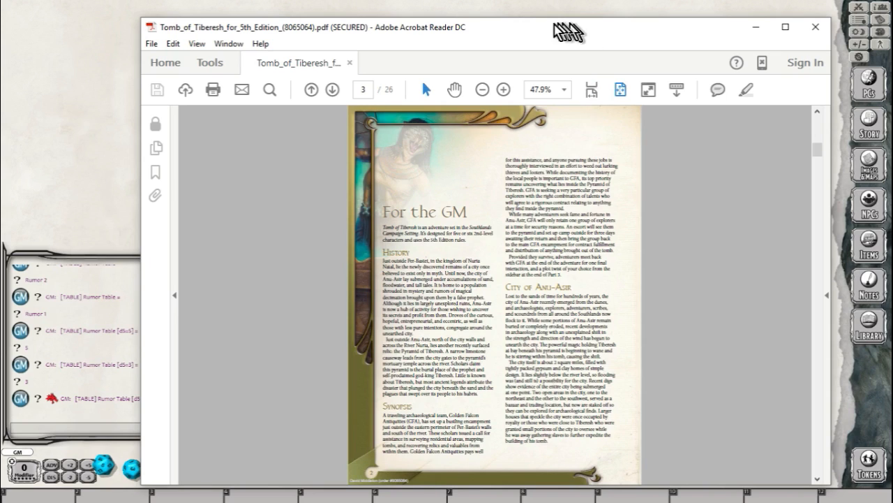
drag(528, 30, 892, 210)
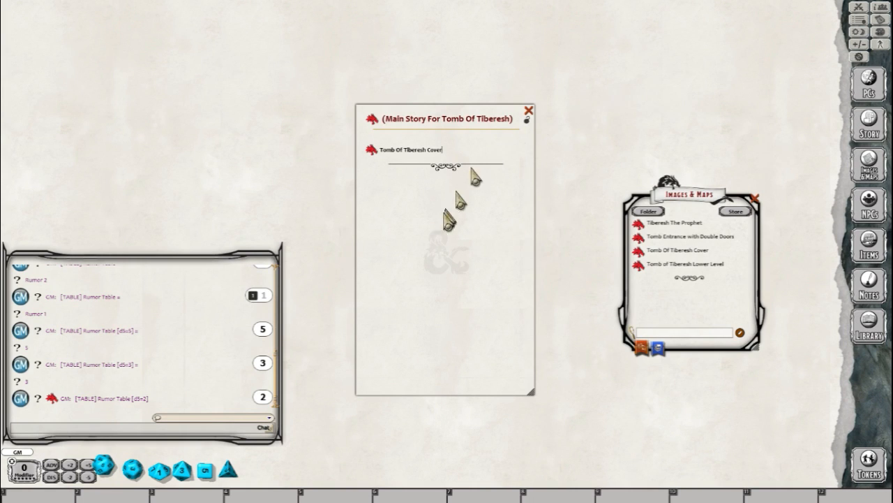
Step: Start a plain body-text line beneath the cover link in the main story
drag(461, 118, 664, 131)
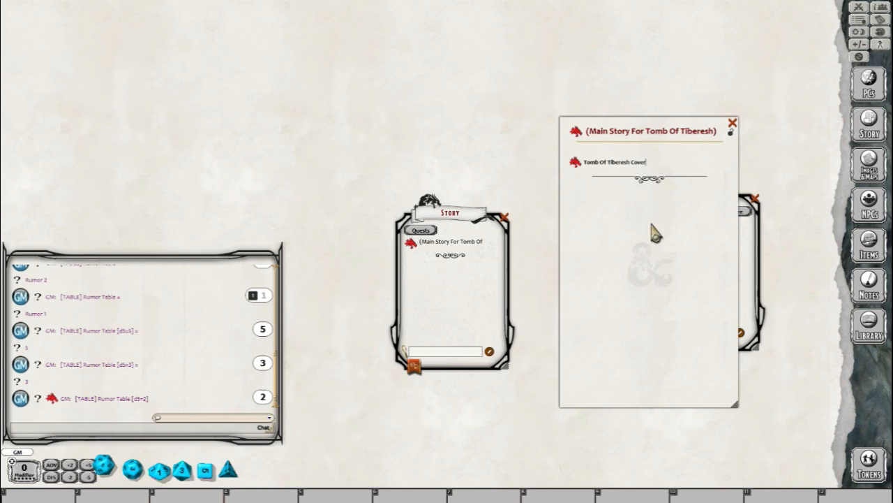
key(Return)
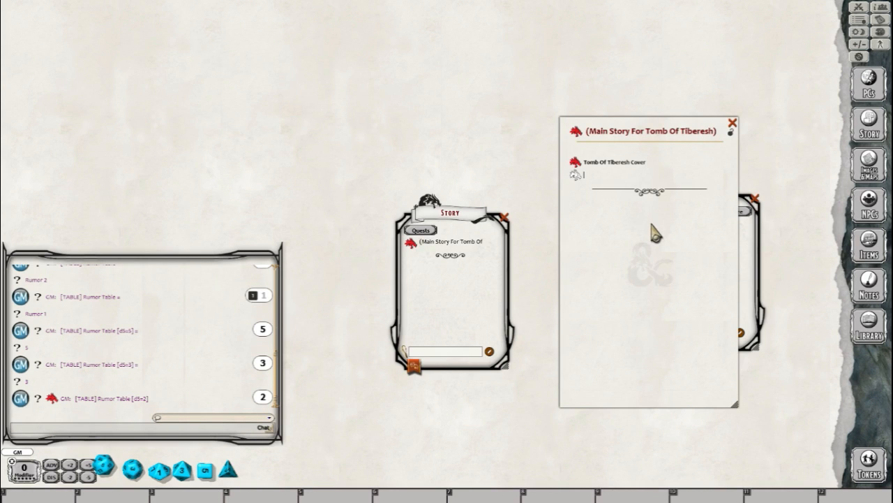
right_click(579, 183)
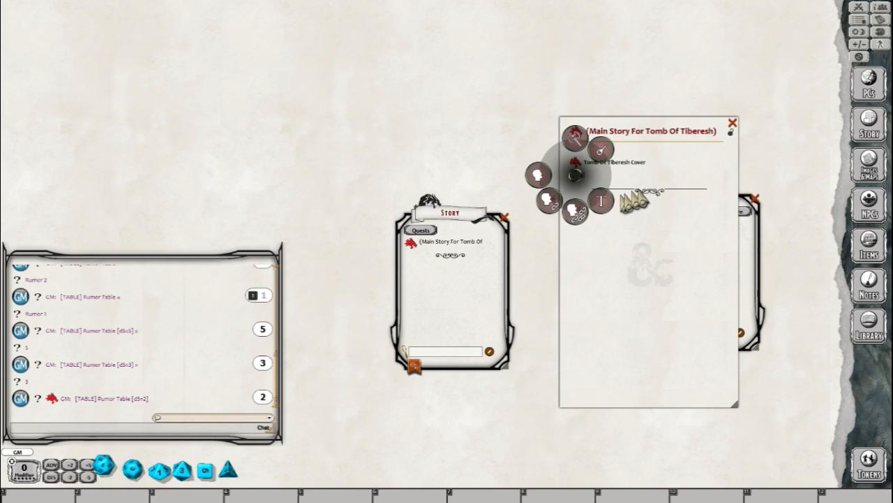
click(602, 202)
click(642, 204)
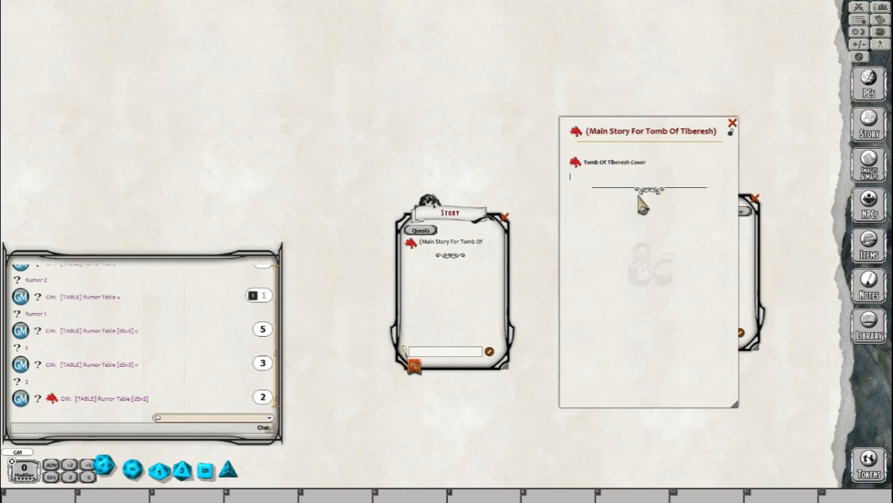
Step: Add 15 blank lines beneath the cover link in the main story
key(Return)
key(Return)
key(Return)
key(Return)
key(Return)
key(Return)
key(Return)
key(Return)
key(Return)
key(Return)
key(Return)
key(Return)
key(Return)
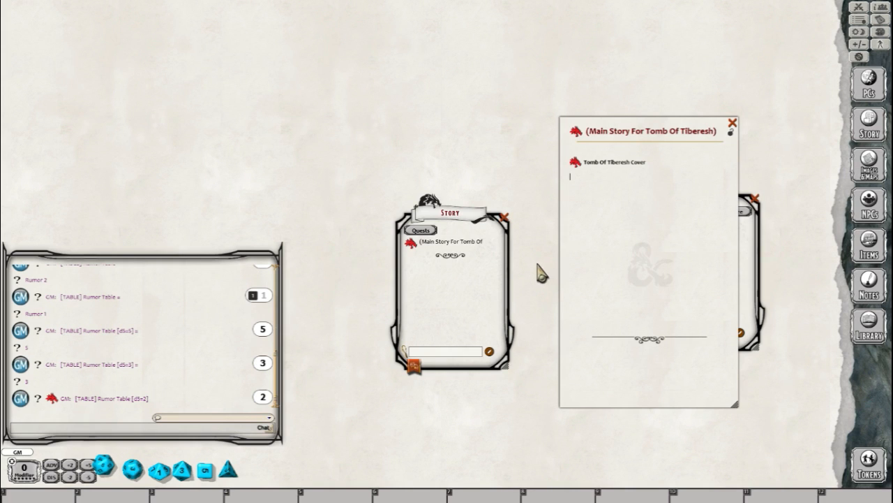
key(Return)
key(Return)
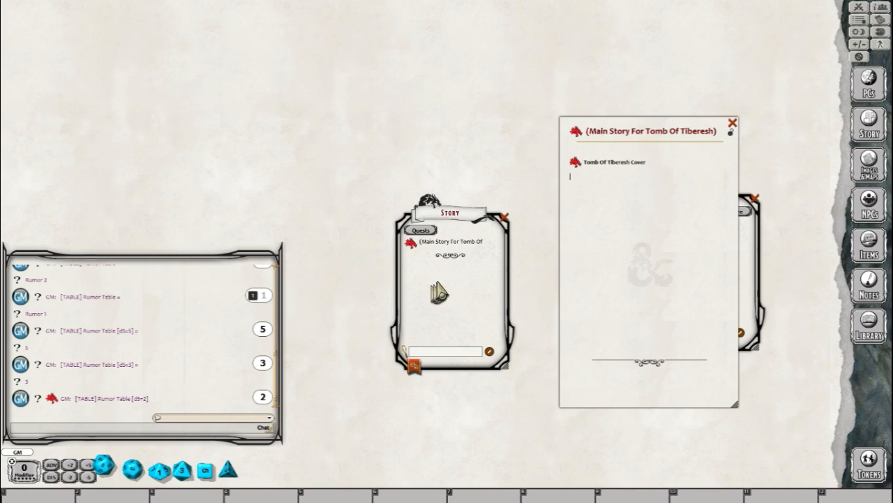
Step: Create a new story entry titled "For The GM" and close it
right_click(433, 288)
click(443, 313)
click(439, 241)
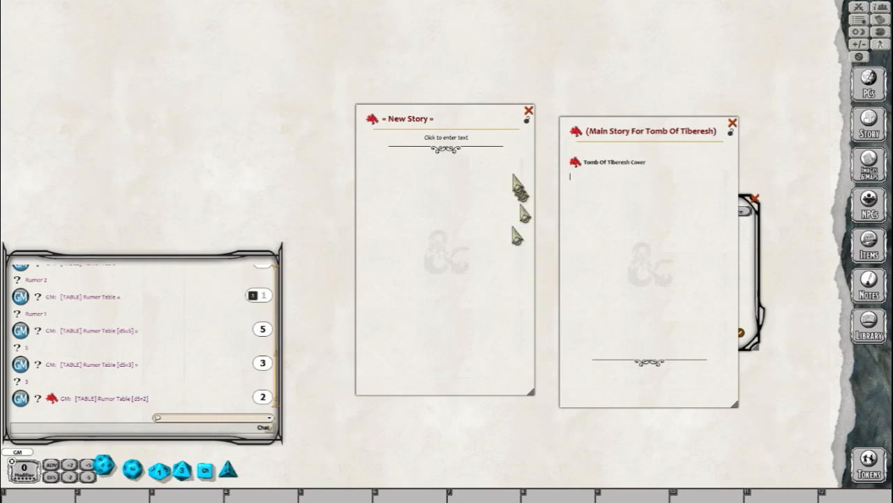
text(For The Gm)
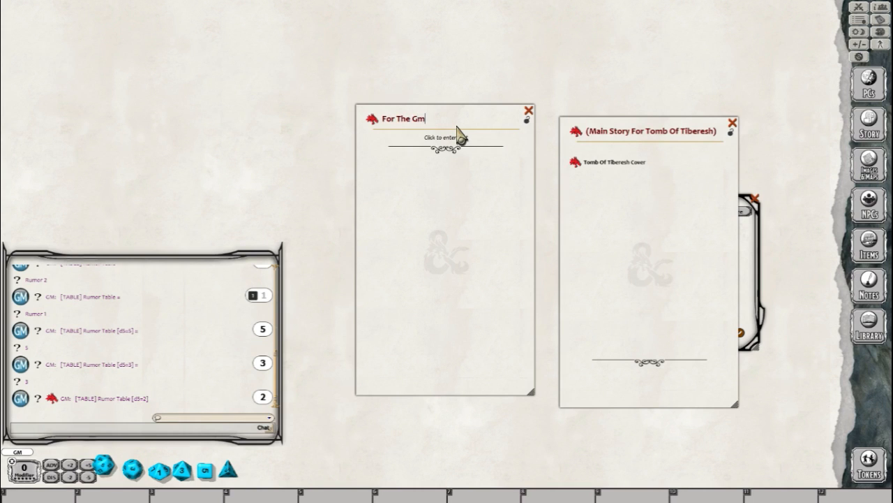
text(M)
click(528, 111)
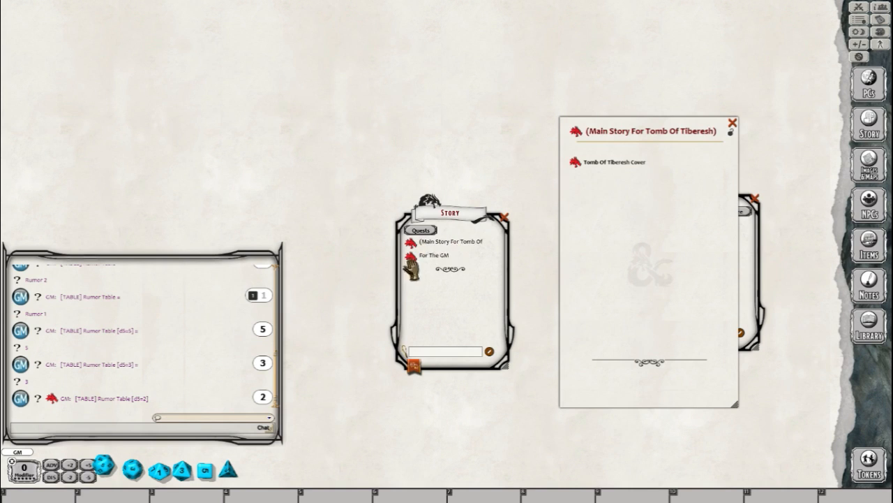
Step: Link the For The GM entry beneath the cover link in the main story and open it from there
drag(413, 262, 583, 183)
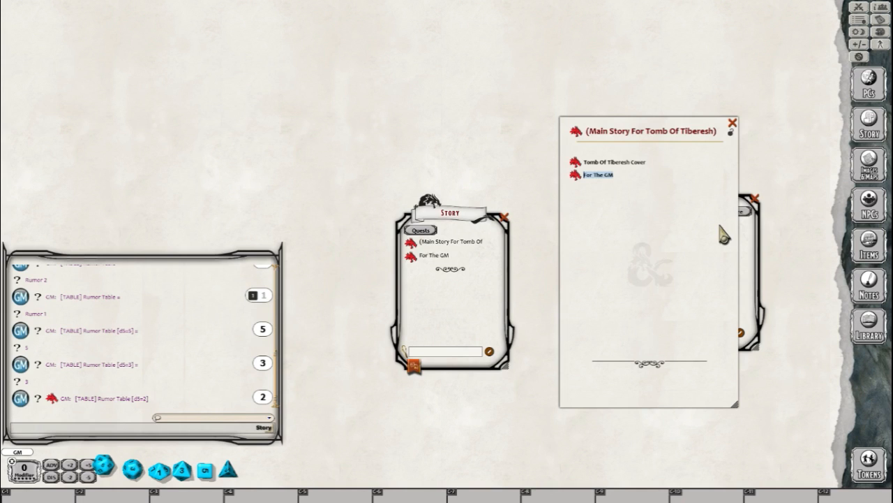
click(619, 235)
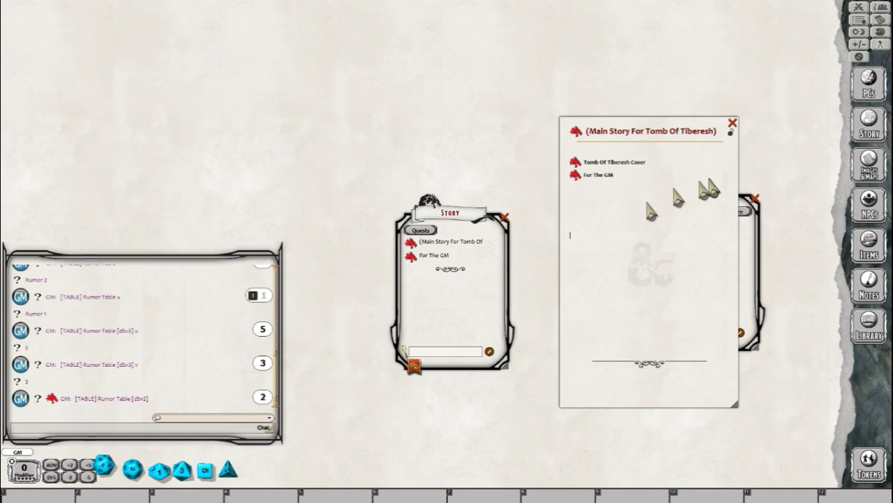
click(577, 176)
drag(457, 123, 464, 136)
Step: Switch to the adventure PDF in Acrobat Reader and examine the GM background text on pages 3 and 4
drag(892, 100, 468, 49)
scroll(418, 283, down, 1)
scroll(379, 284, up, 1)
scroll(423, 279, up, 1)
scroll(475, 265, down, 1)
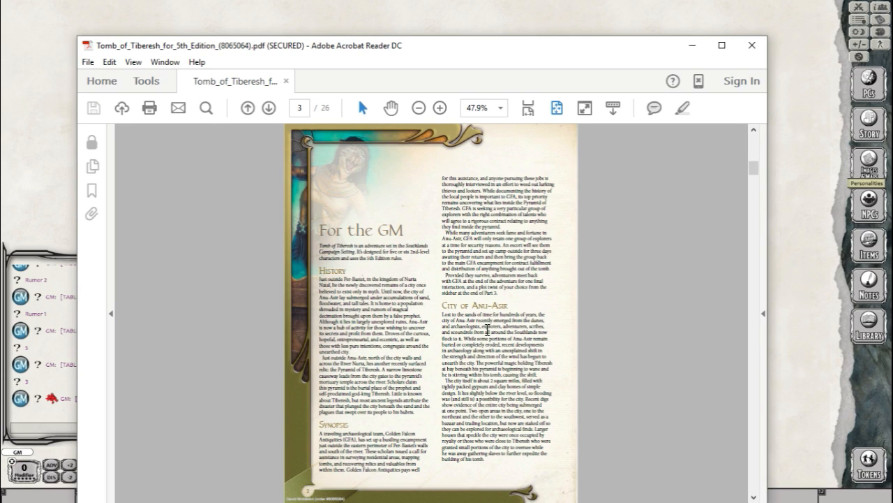
scroll(488, 339, down, 2)
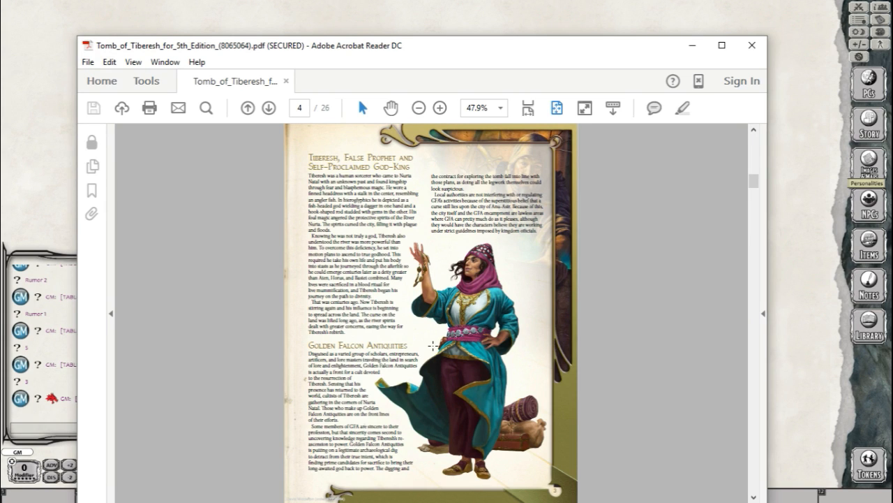
scroll(433, 346, up, 2)
scroll(433, 345, down, 1)
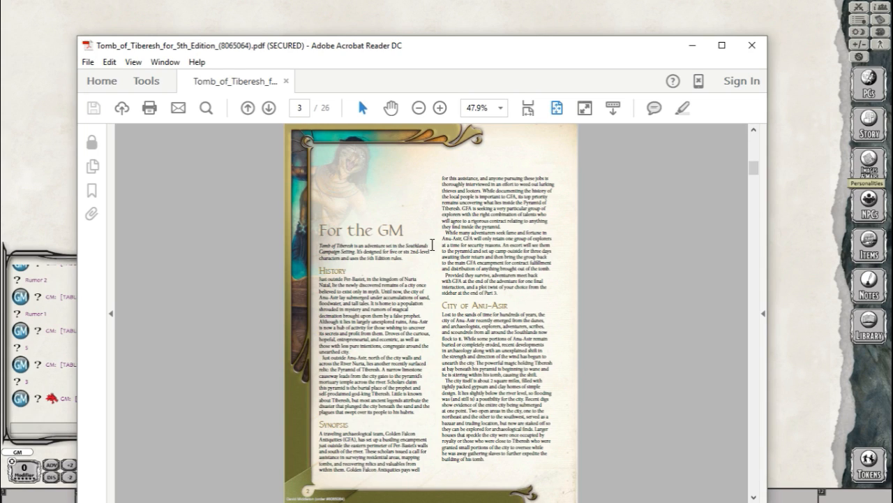
Step: Copy the page 3 text below the "For the GM" heading, through the end of the City of Anu-Asir section
drag(318, 229, 583, 434)
drag(576, 466, 405, 208)
click(433, 253)
click(413, 199)
drag(319, 244, 490, 467)
key(ctrl+c)
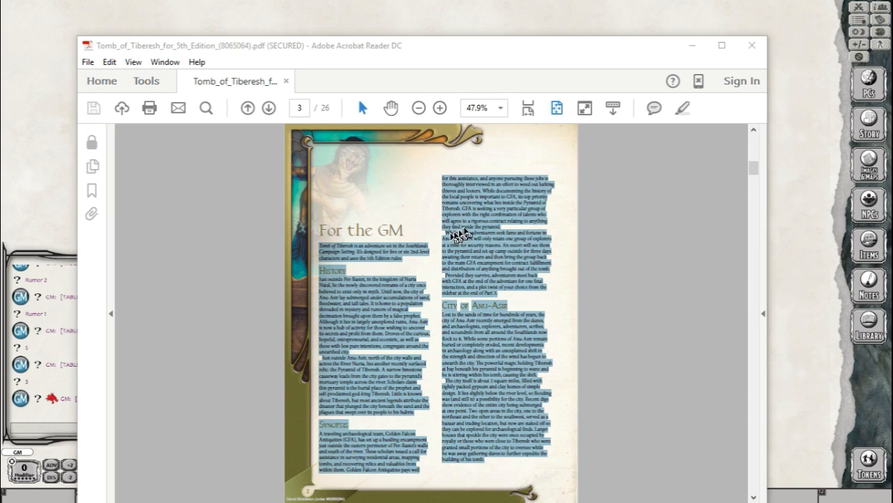
Step: Switch back to Fantasy Grounds and add the line "For The Gm" to the For The GM entry, formatted as a heading
drag(562, 56, 586, 283)
click(487, 131)
click(447, 157)
key(Return)
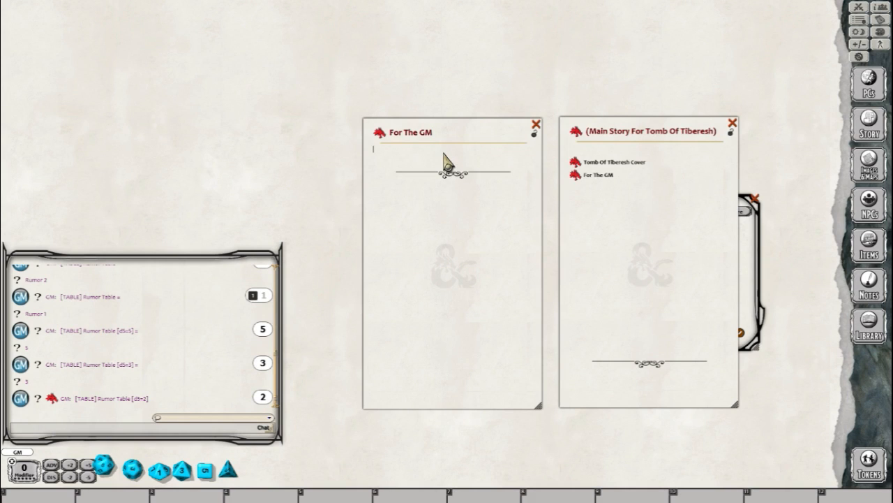
text(aor The Gm)
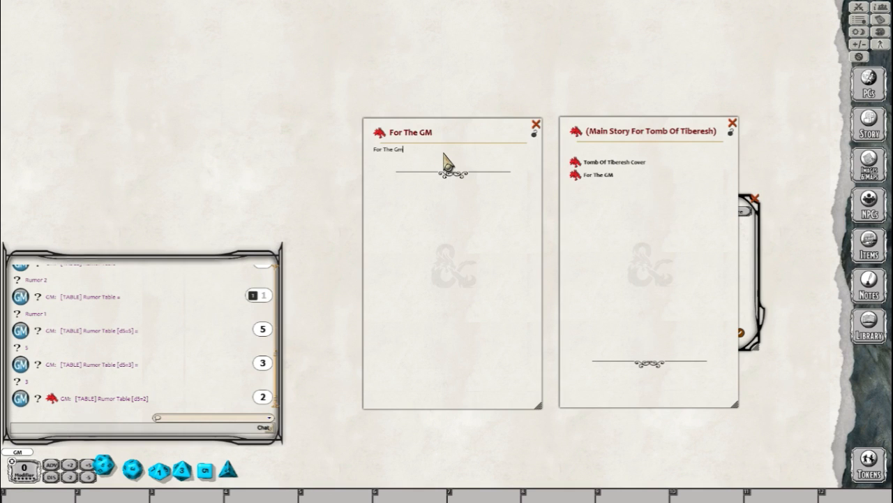
right_click(390, 149)
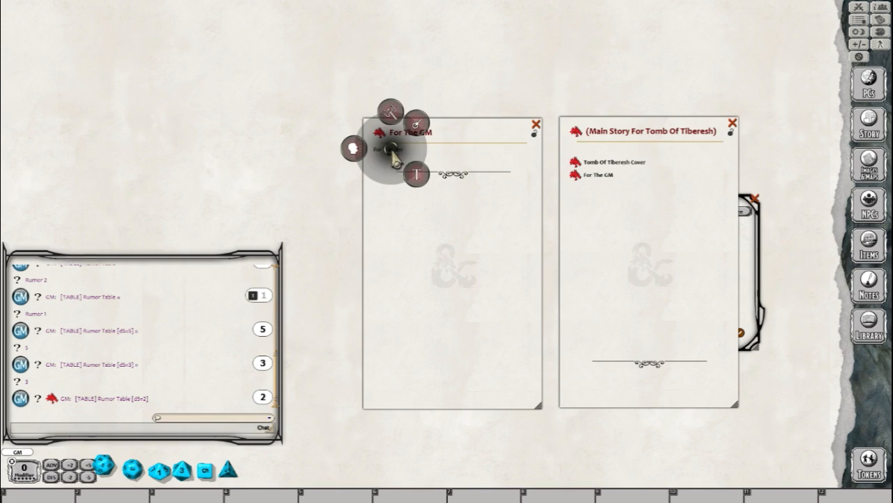
click(420, 175)
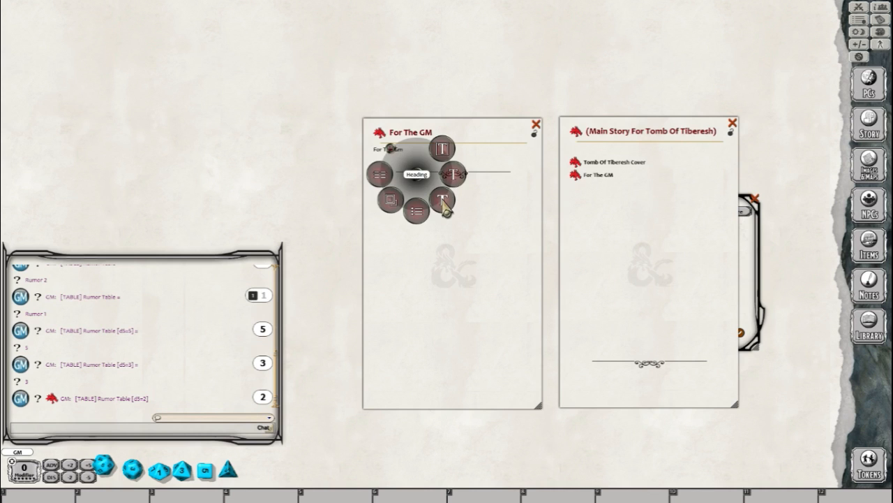
click(443, 200)
Step: Insert an empty line above the For The Gm heading and several empty lines beneath it, keeping the heading format
click(375, 153)
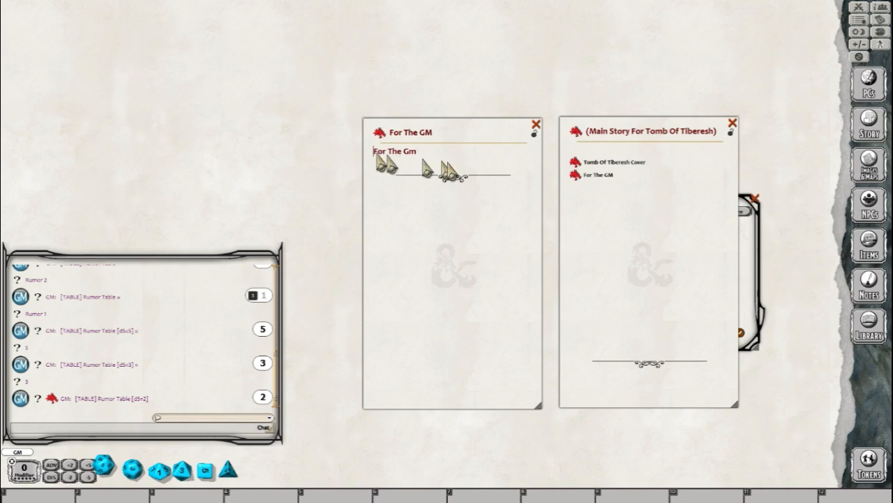
key(Return)
right_click(389, 162)
click(416, 190)
click(447, 222)
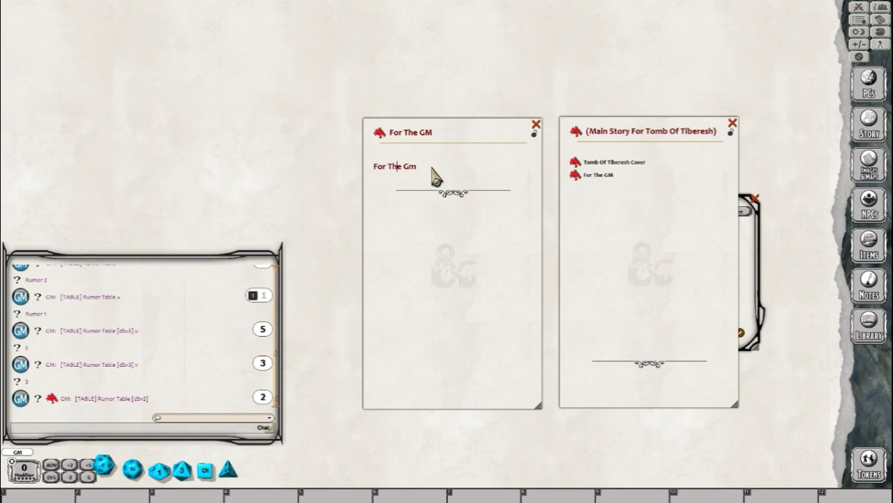
key(Return)
key(Return)
key(Return)
key(Return)
key(Return)
key(Return)
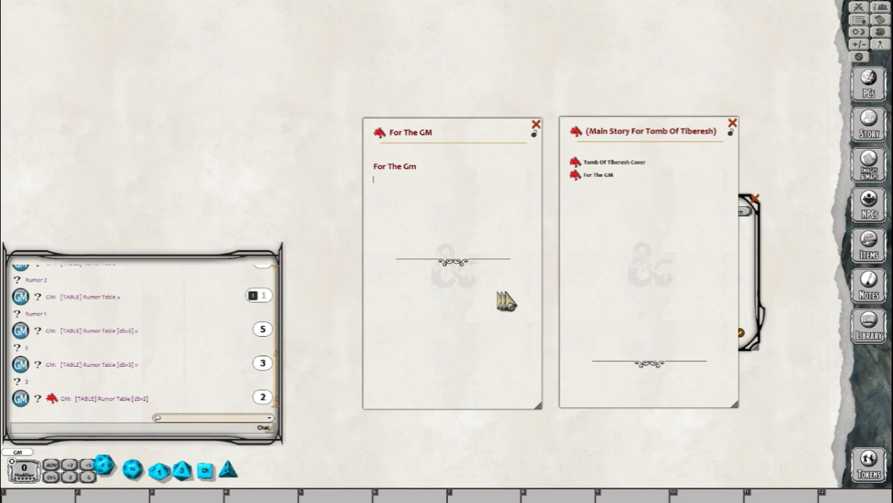
Step: Paste the copied PDF text below the heading and try joining its first three lines by removing the line breaks
key(ctrl+v)
scroll(508, 279, up, 15)
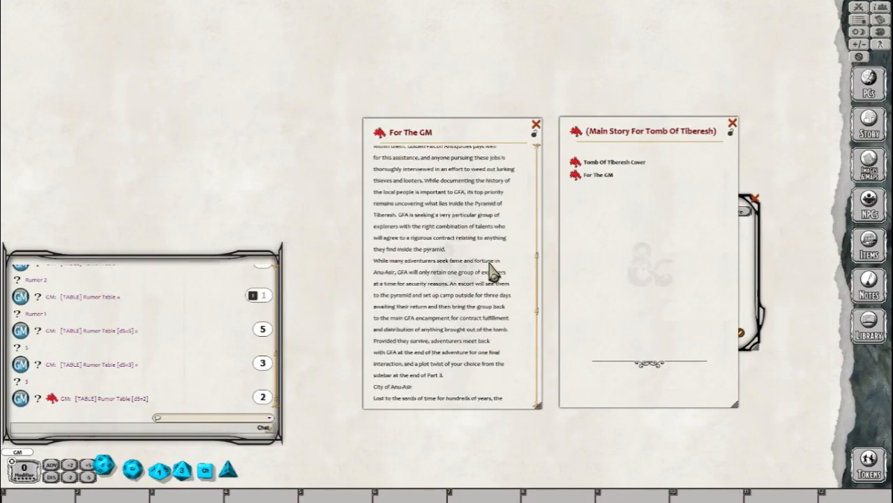
scroll(498, 264, up, 3)
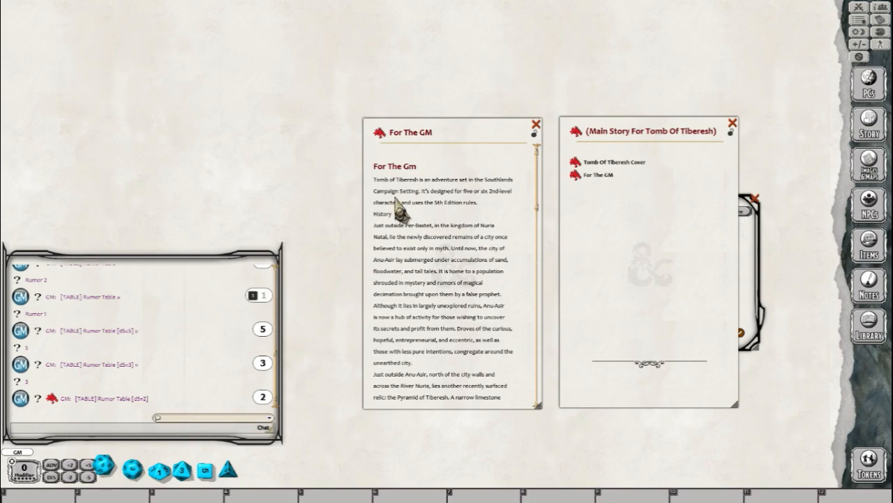
click(375, 190)
key(BackSpace)
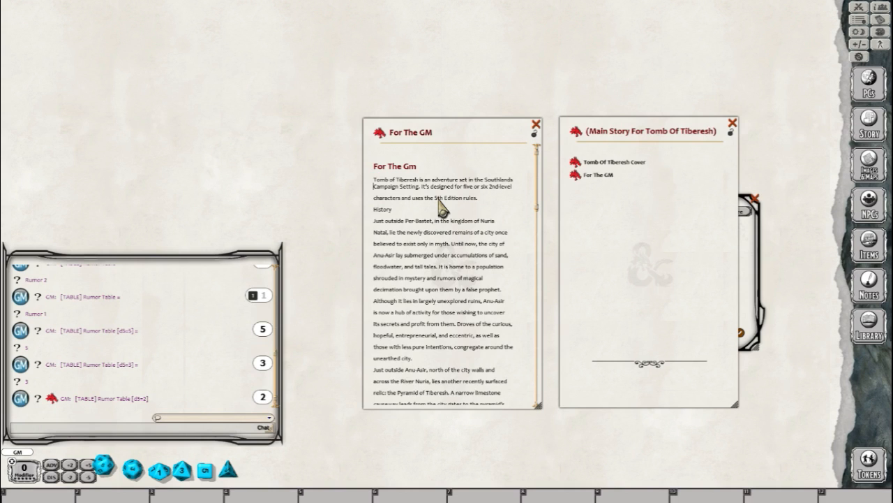
key(BackSpace)
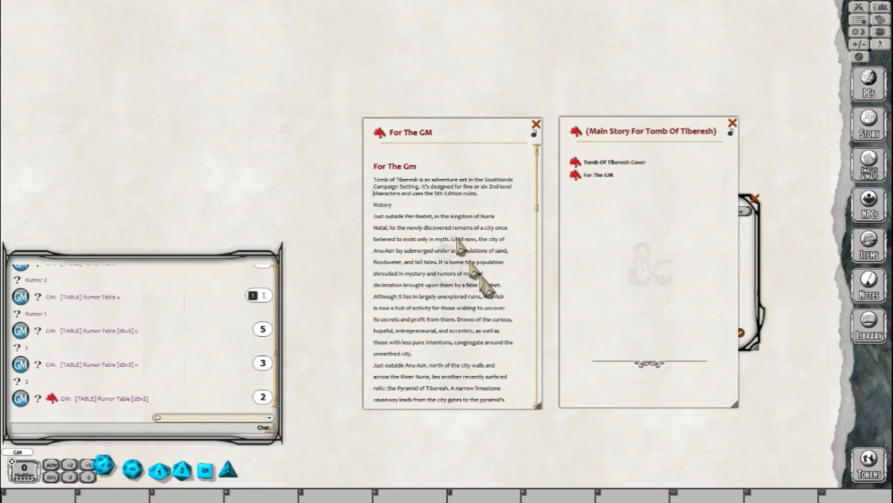
Step: Undo the line-break removals and the pasted text in the For The GM entry
key(ctrl+z)
key(ctrl+z)
key(ctrl+z)
key(ctrl+z)
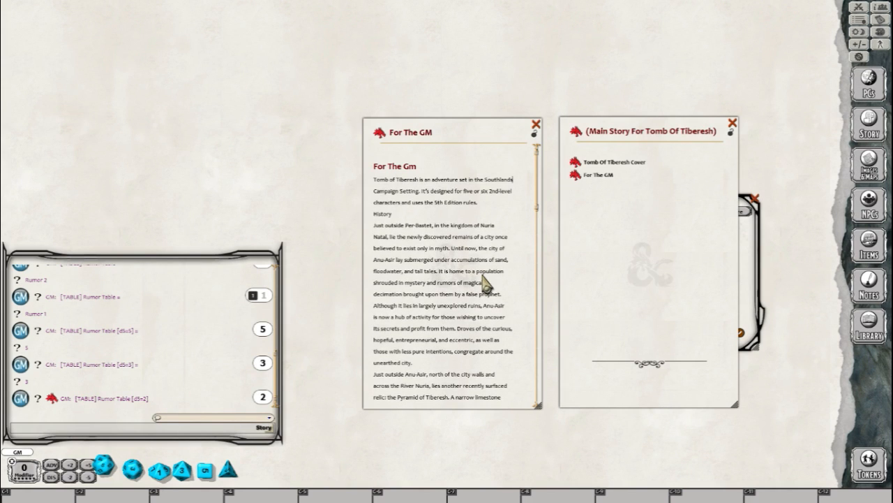
key(ctrl+z)
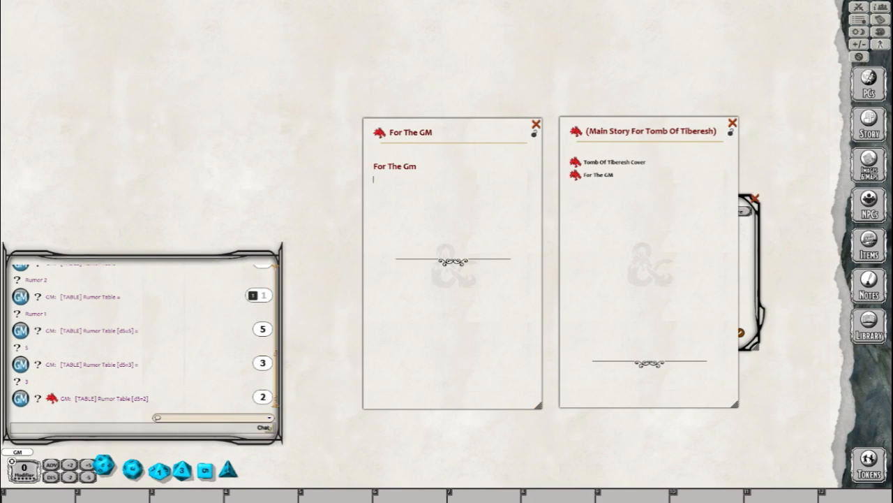
Step: Switch to Notepad++, paste the copied page 3 text into Tags.doc and start a new line at its end
drag(219, 4, 446, 74)
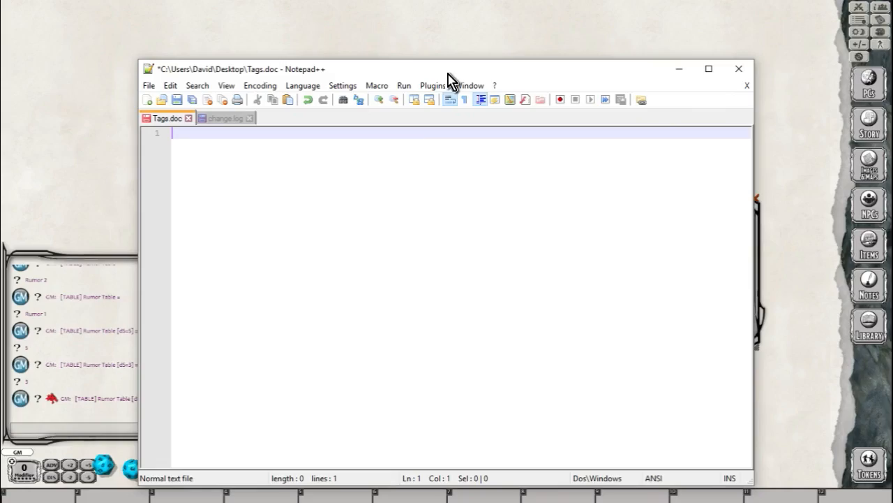
double_click(448, 74)
key(ctrl+v)
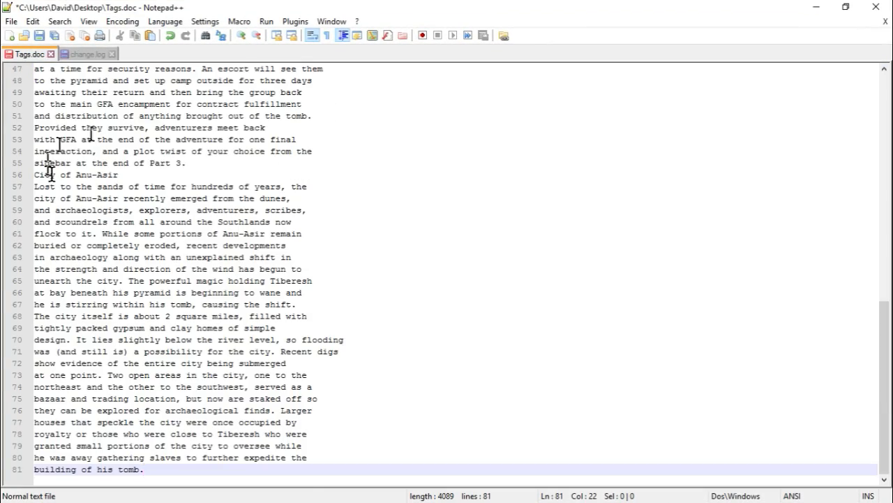
scroll(173, 209, up, 7)
scroll(174, 203, up, 8)
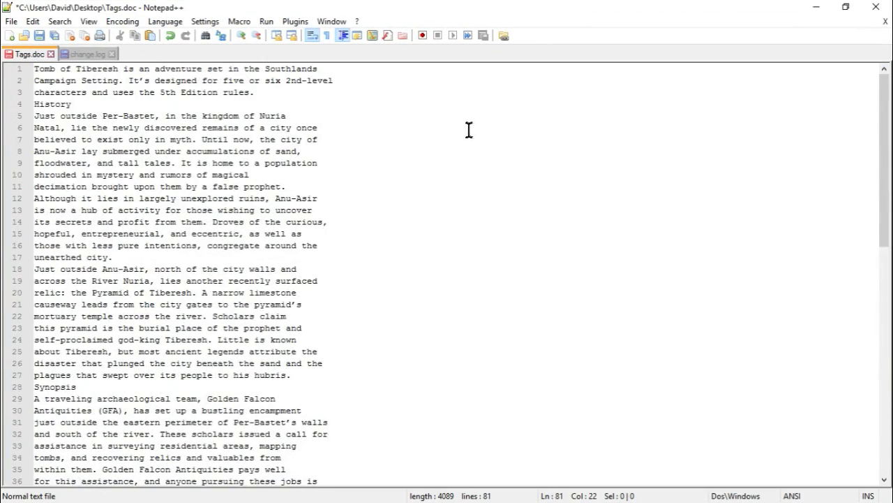
scroll(469, 174, down, 15)
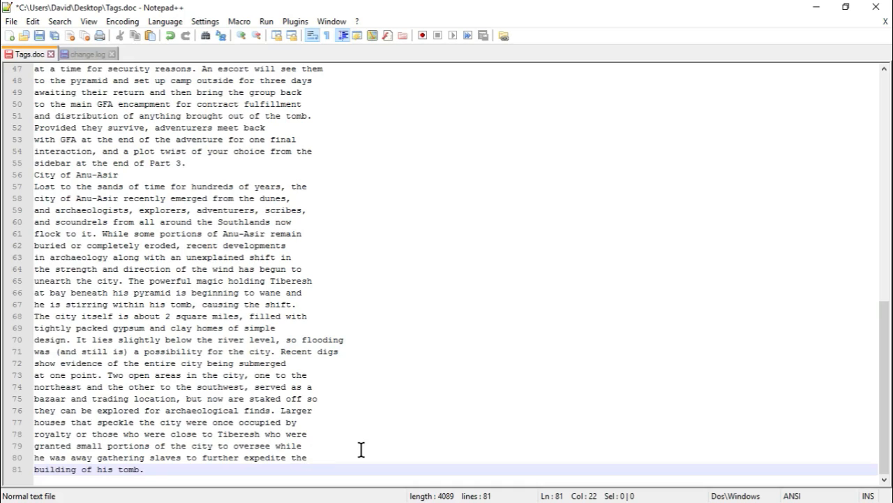
key(Return)
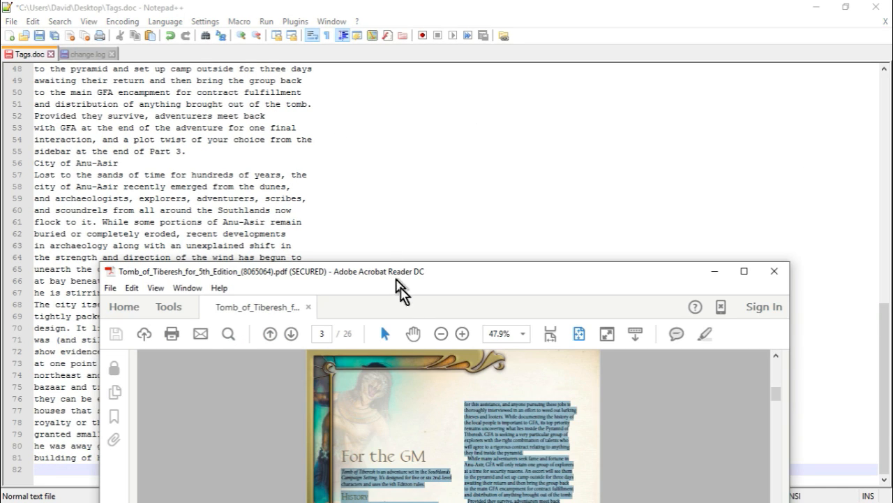
Step: Copy all the body text of PDF page 4, including the Tiberesh and Golden Falcon Antiquities sections, and paste it at the end of Tags.doc
drag(446, 279, 453, 30)
scroll(491, 275, down, 3)
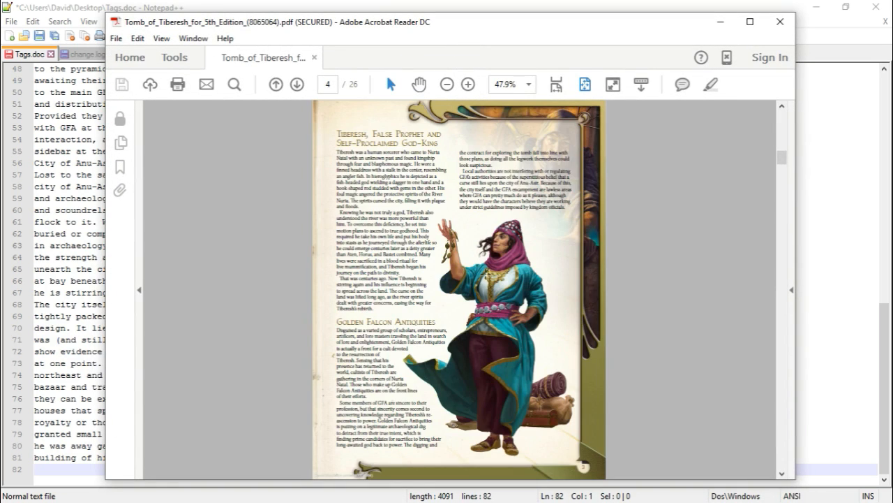
drag(340, 133, 566, 211)
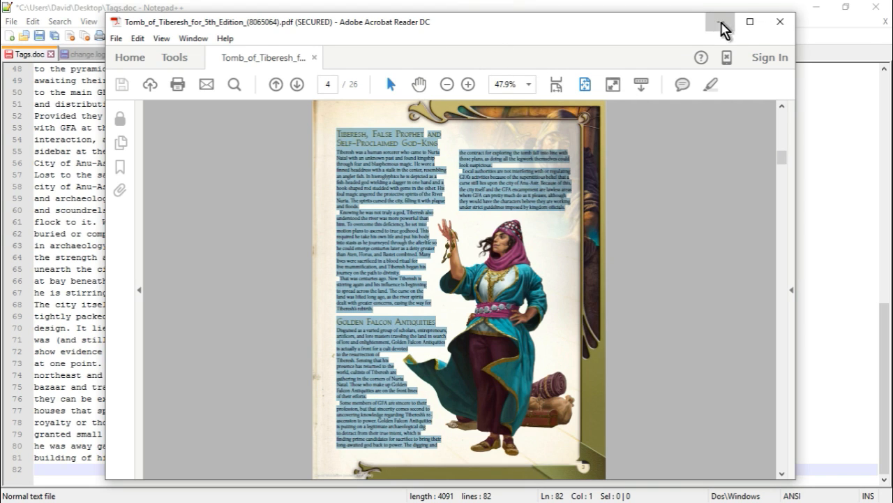
click(722, 24)
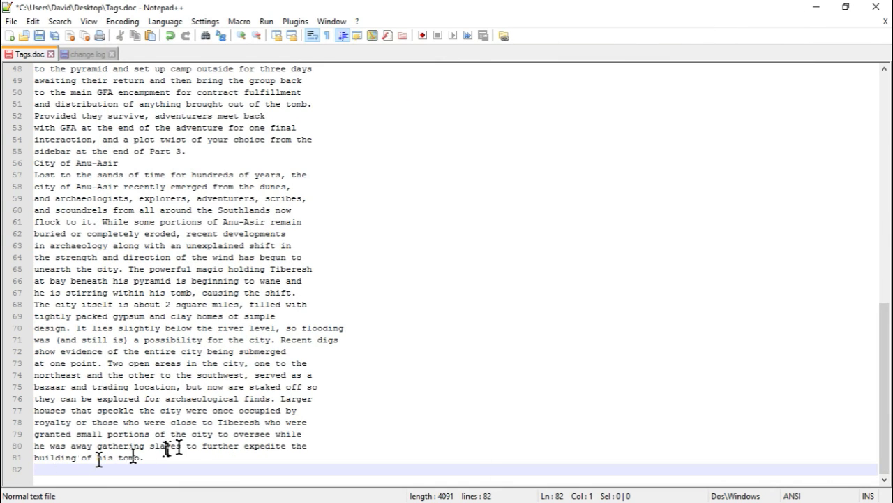
key(ctrl+v)
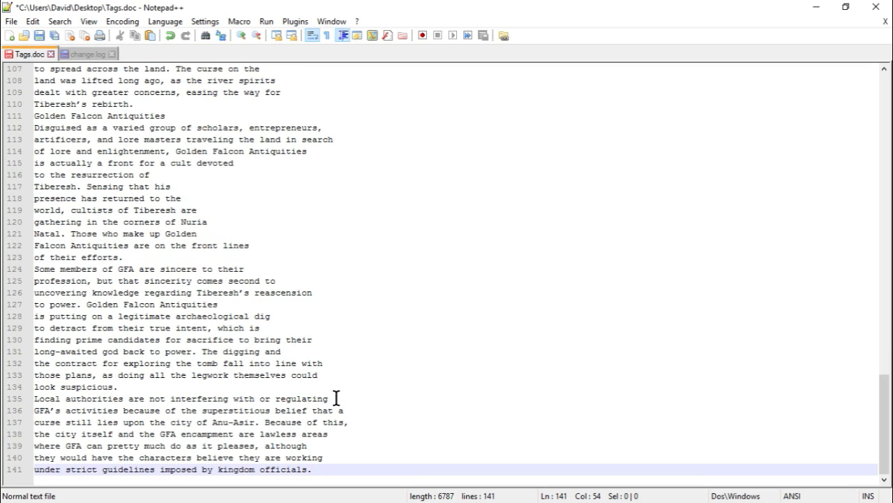
Step: Select the entire text of Tags.doc and join all its lines into one continuous line
scroll(326, 208, up, 20)
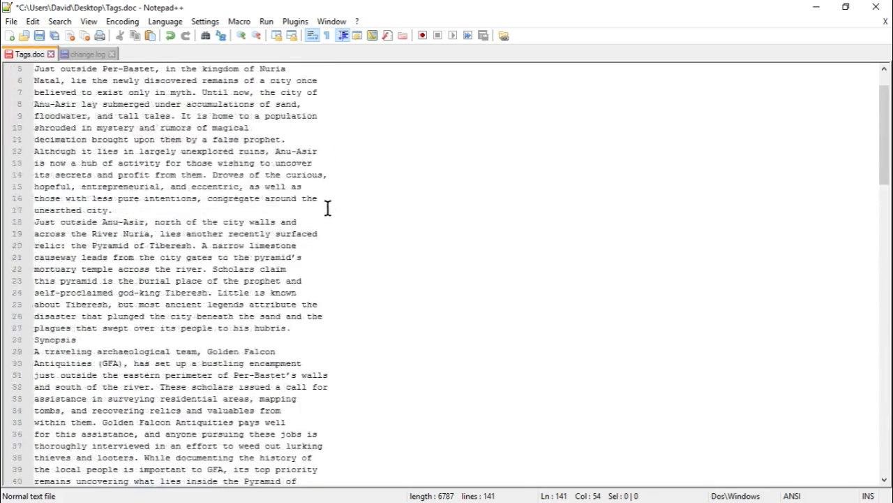
scroll(327, 208, up, 2)
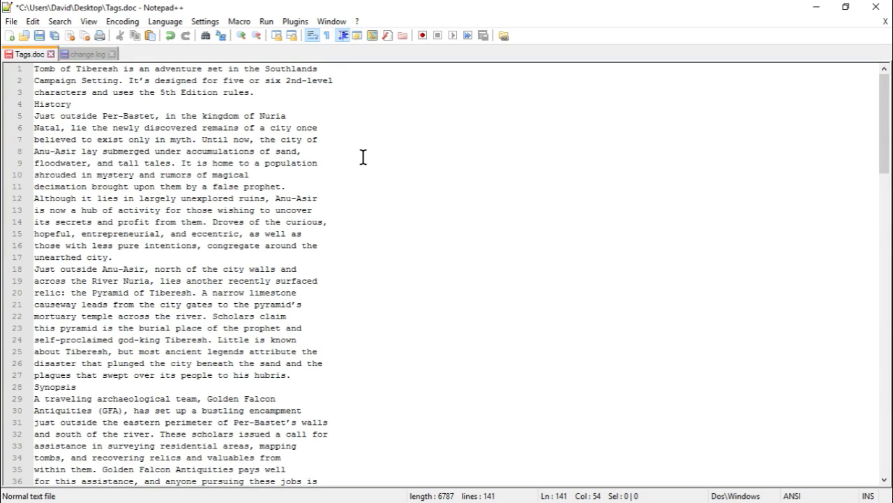
key(ctrl+a)
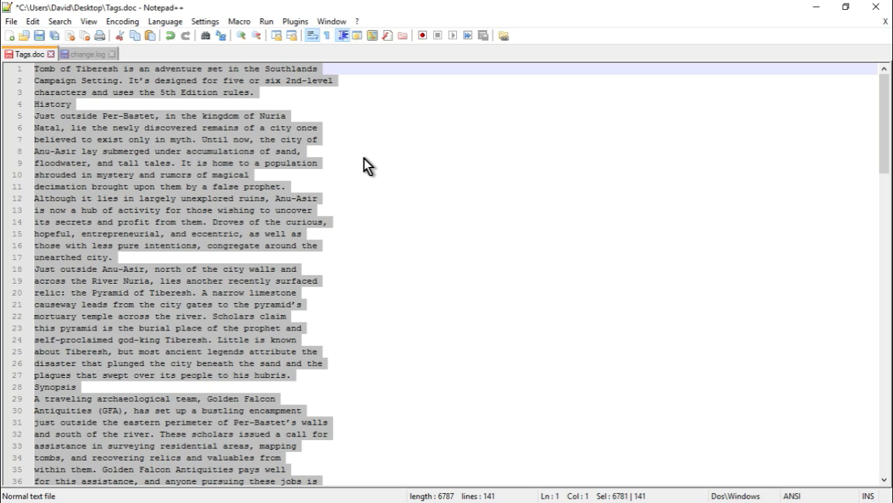
key(ctrl+j)
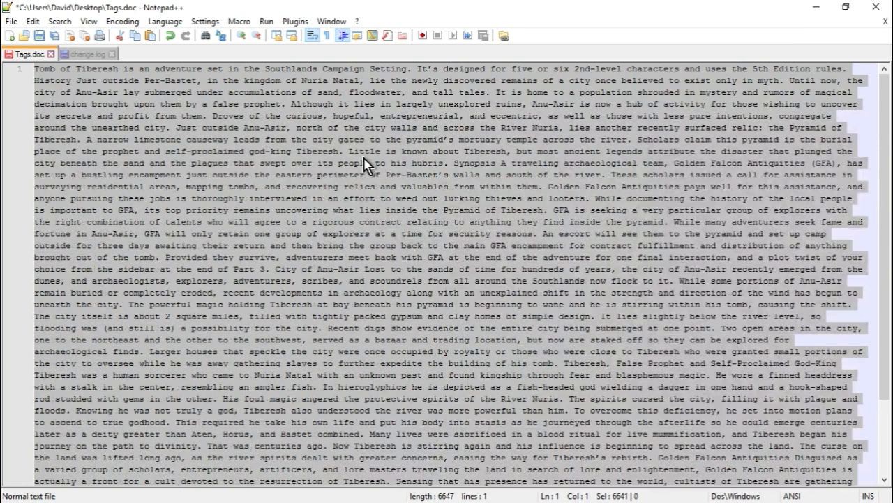
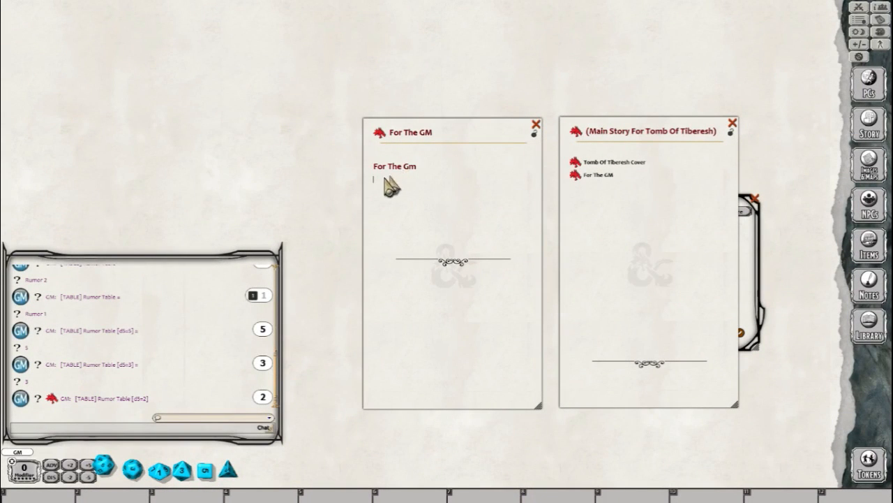
Step: In Fantasy Grounds, remove the empty line above the For The Gm heading and paste the joined text beneath it
click(375, 166)
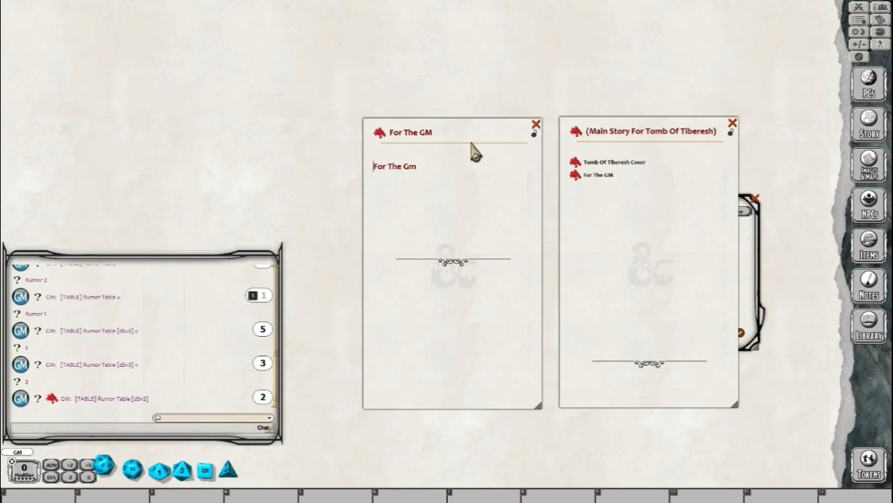
key(BackSpace)
click(378, 166)
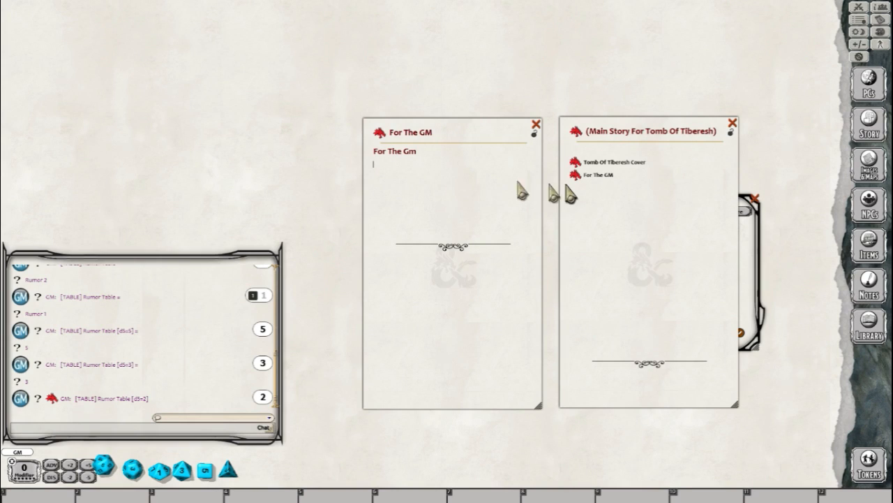
key(ctrl+v)
scroll(497, 230, up, 15)
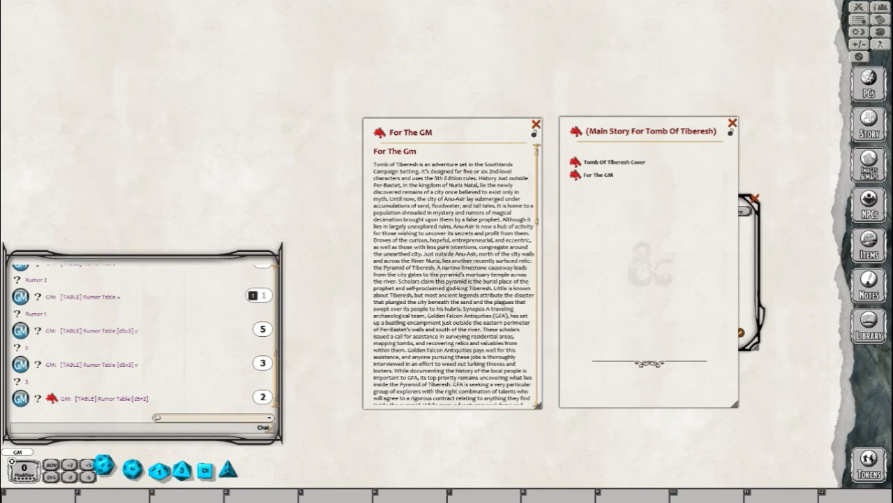
Step: Arrange the PDF, showing page 3, and the For The GM entry side by side for comparison
key(alt+Tab)
drag(488, 26, 538, 32)
scroll(591, 236, up, 1)
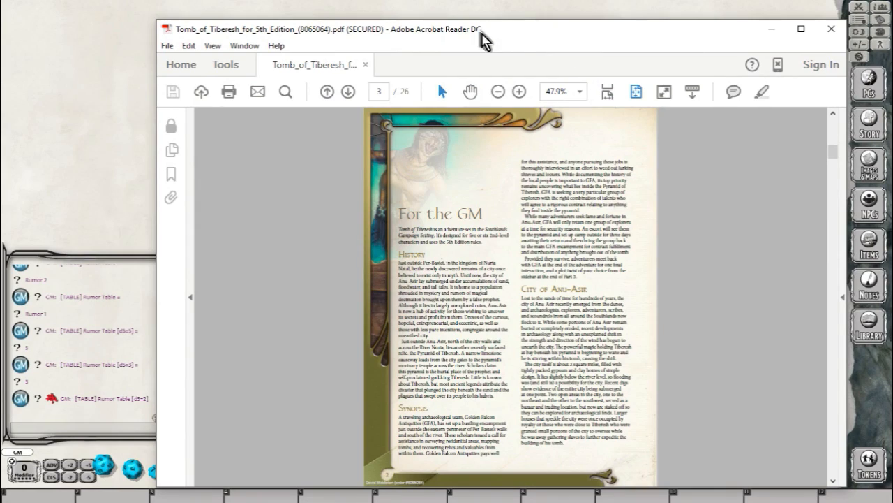
drag(577, 32, 853, 42)
drag(394, 124, 271, 118)
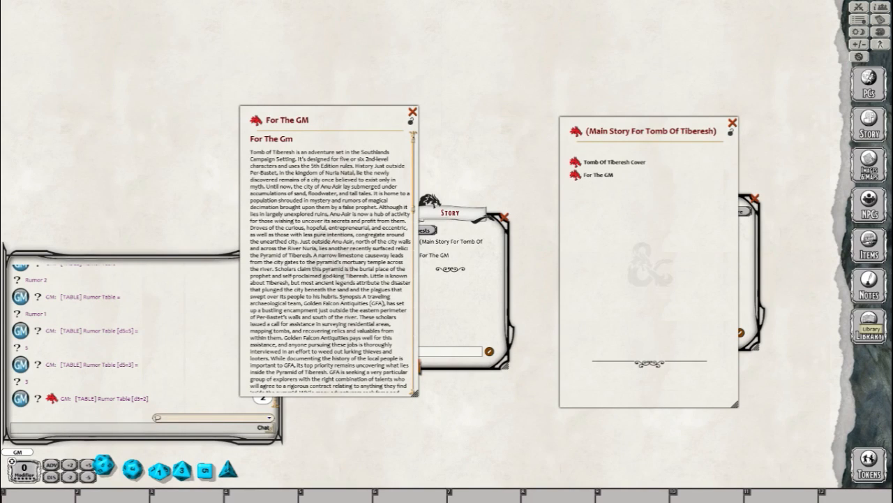
key(alt+Tab)
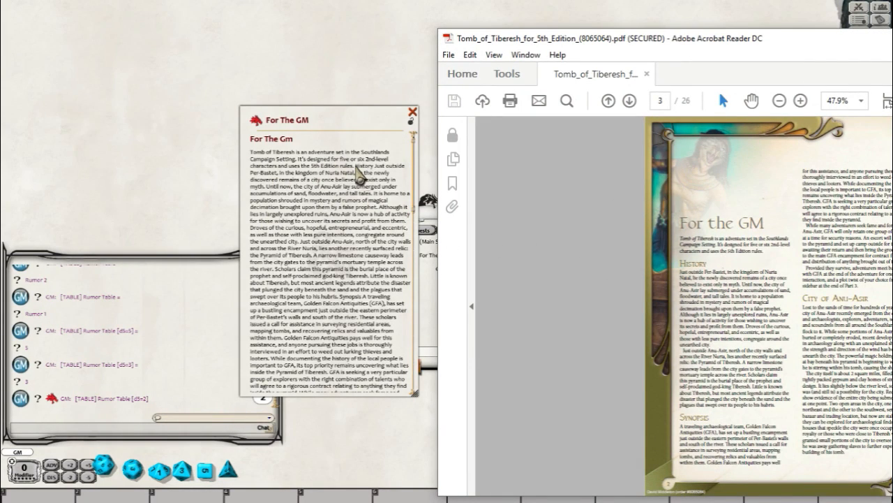
Step: Break the text around "History" in the For The GM entry so the word stands on its own line
click(361, 176)
key(Return)
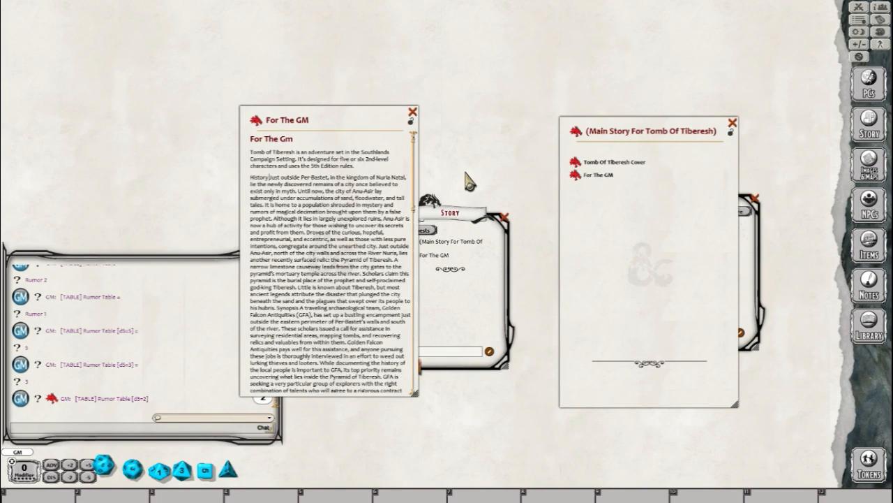
key(Return)
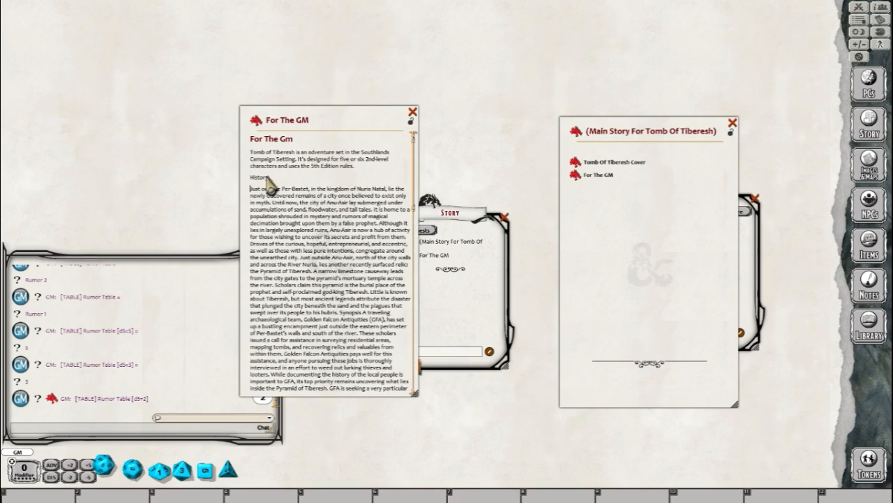
Step: Italicize the introductory paragraph of the For The GM entry and format "History" as a heading
drag(359, 166, 249, 150)
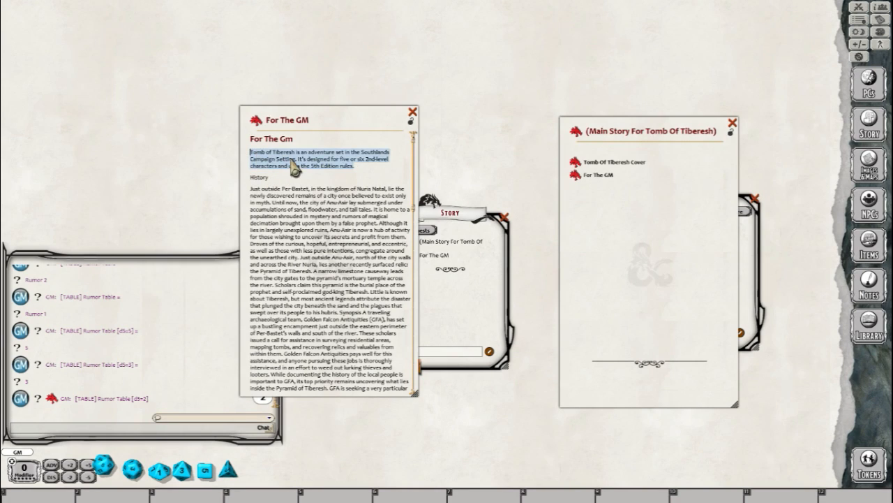
key(ctrl+i)
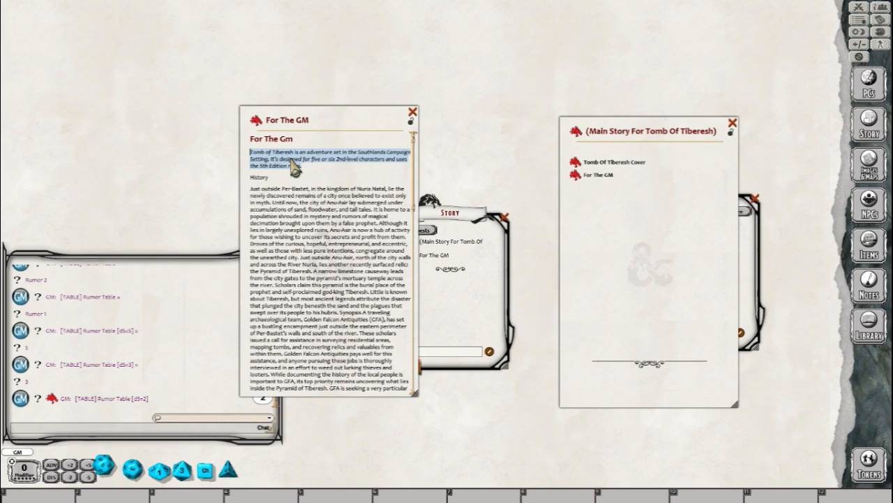
right_click(260, 178)
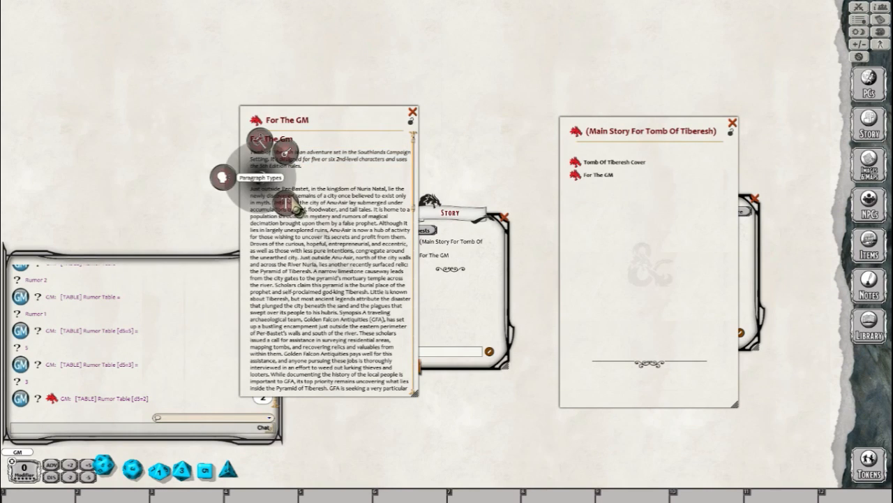
click(290, 200)
click(314, 229)
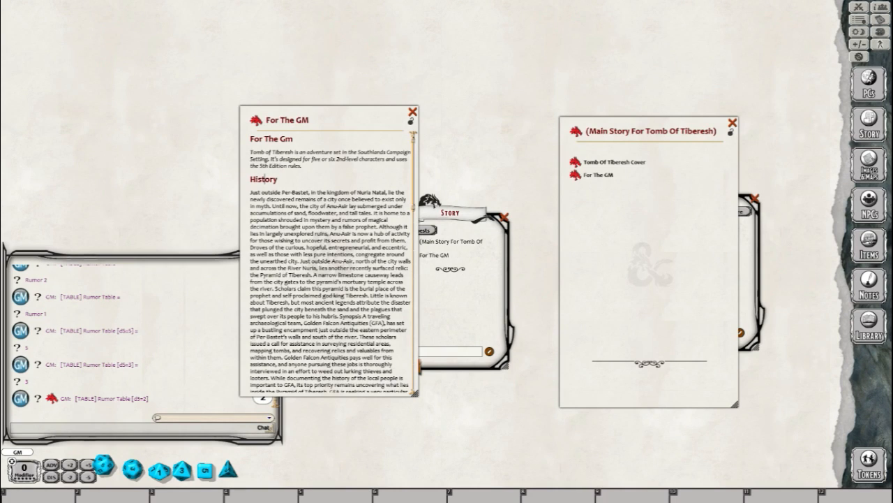
Step: Check the PDF's pages 3 and 4 for the section headings and paragraph breaks belonging in the For The GM entry
key(alt+Tab)
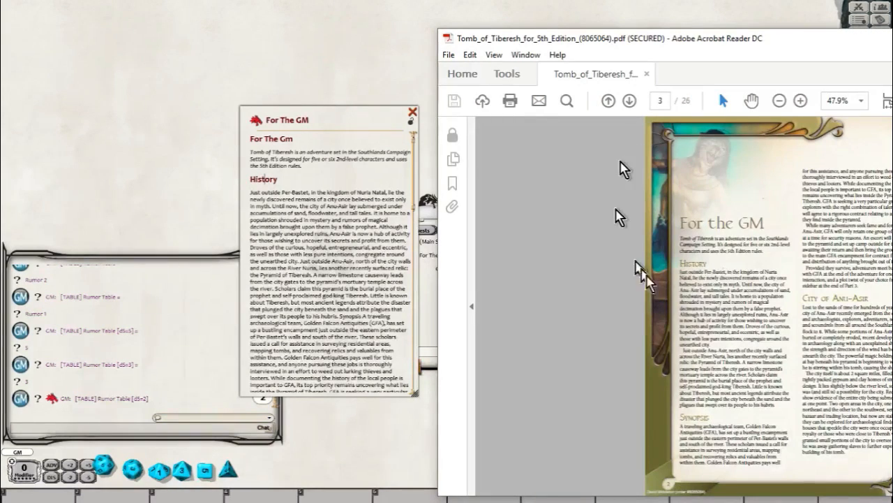
scroll(746, 298, down, 1)
scroll(746, 298, up, 1)
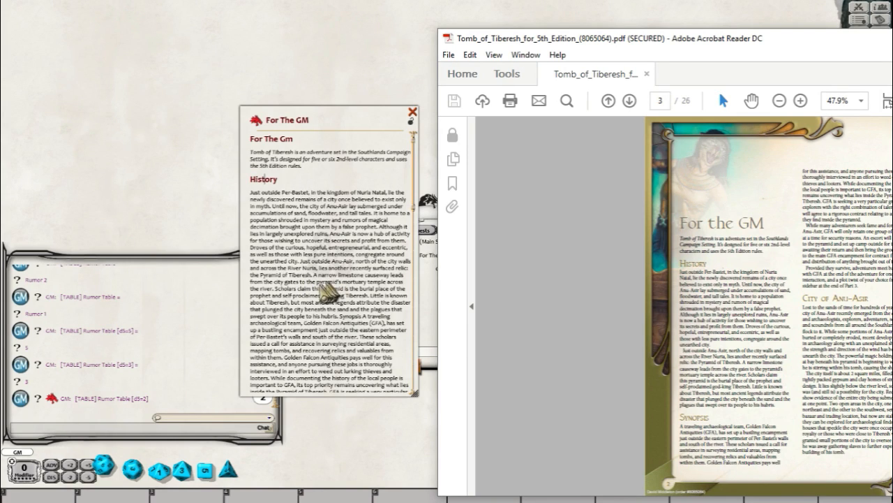
drag(763, 43, 522, 45)
scroll(601, 307, down, 1)
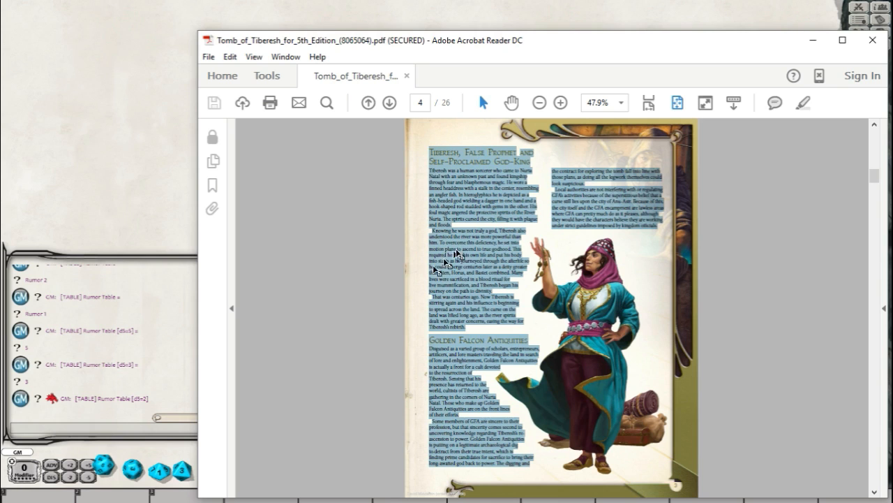
drag(579, 45, 892, 147)
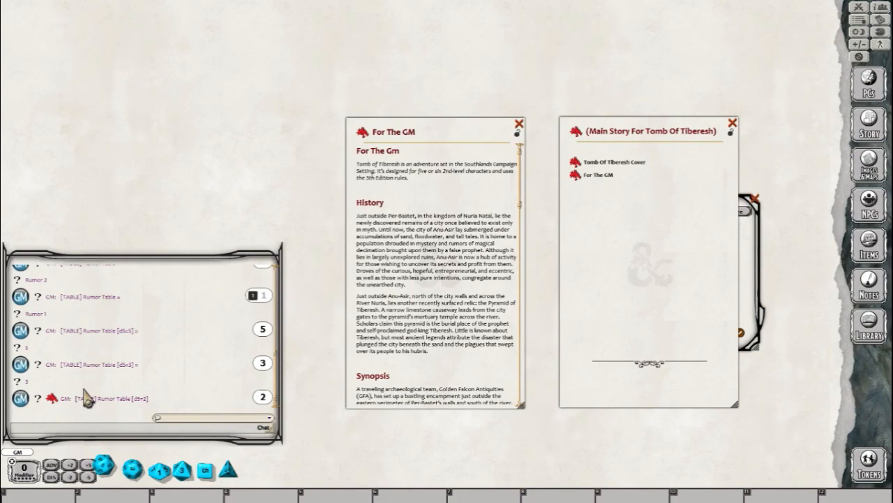
Step: Compare the formatted For The GM entry with PDF page 3, from History through City of Anu-Asir
drag(892, 32, 753, 40)
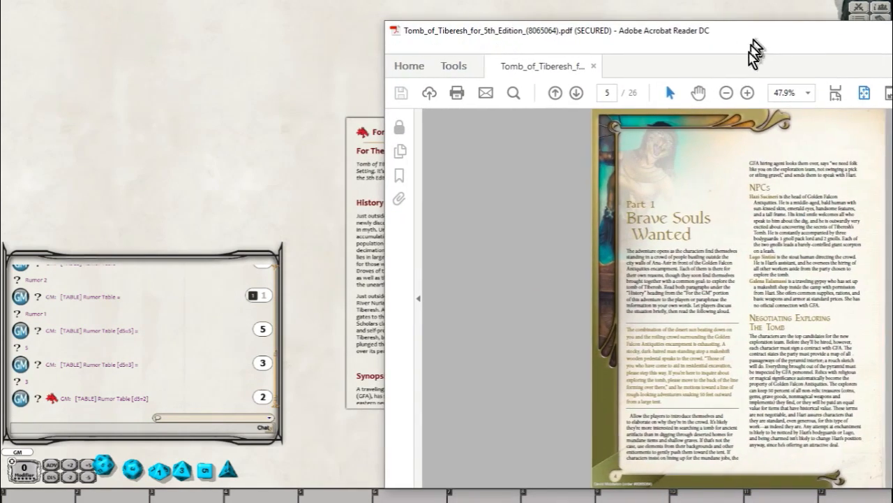
scroll(737, 300, up, 2)
scroll(711, 279, up, 2)
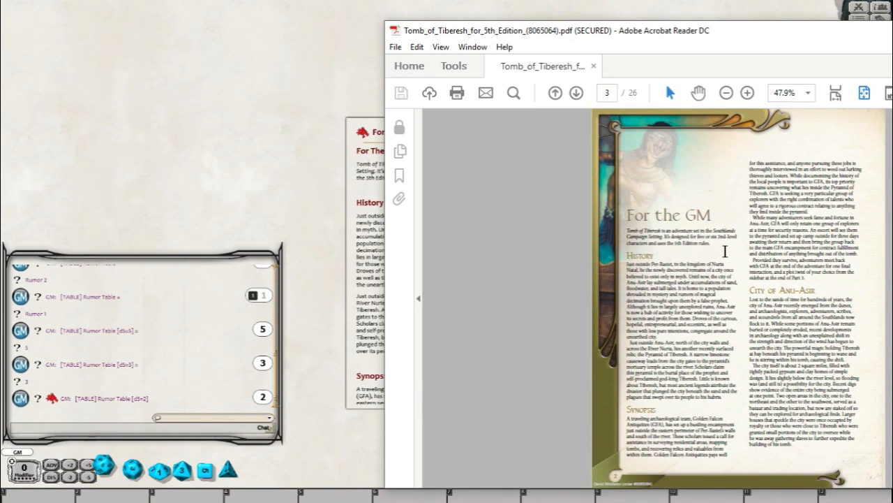
drag(706, 26, 781, 28)
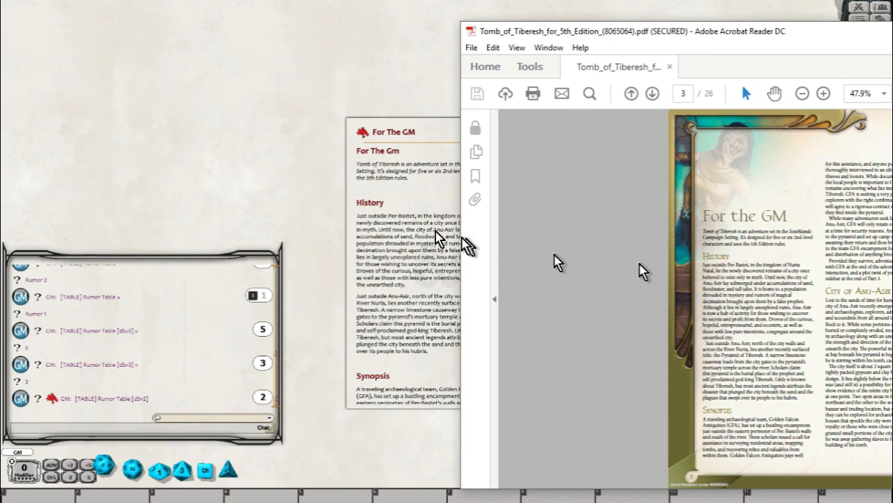
scroll(380, 279, down, 5)
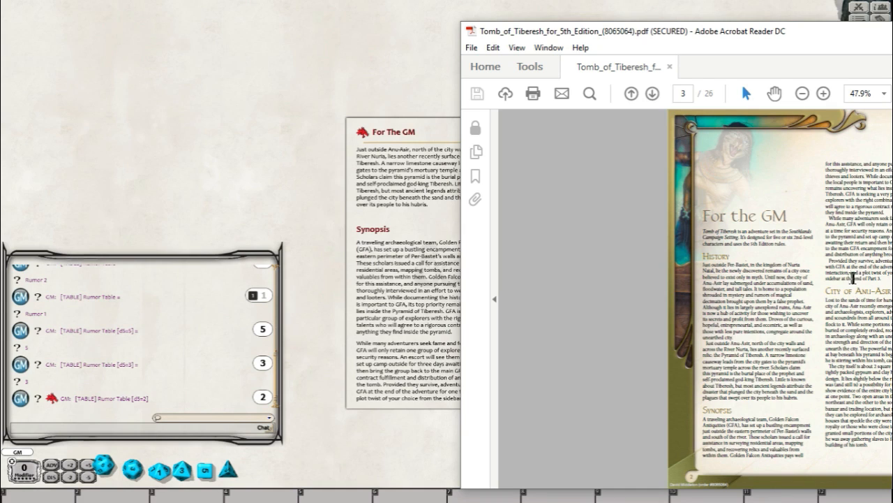
scroll(365, 313, down, 9)
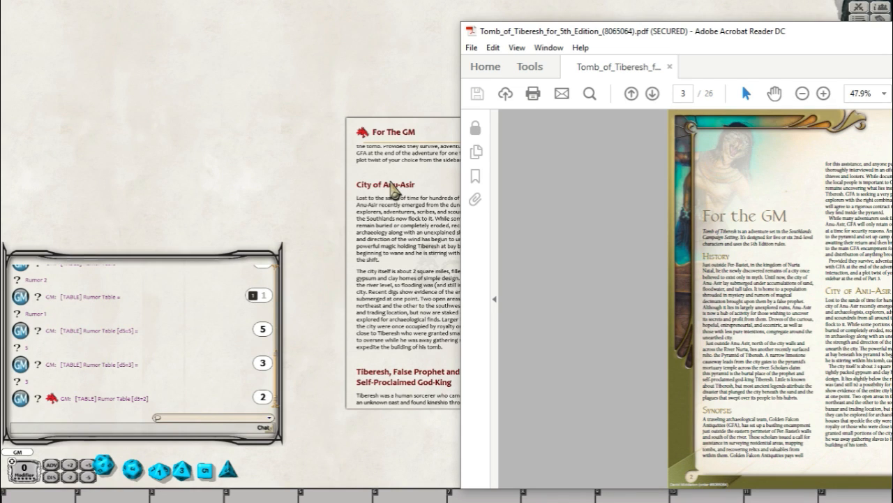
Step: Try the heading style on the first paragraph under City of Anu-Asir and return it to normal text
click(428, 134)
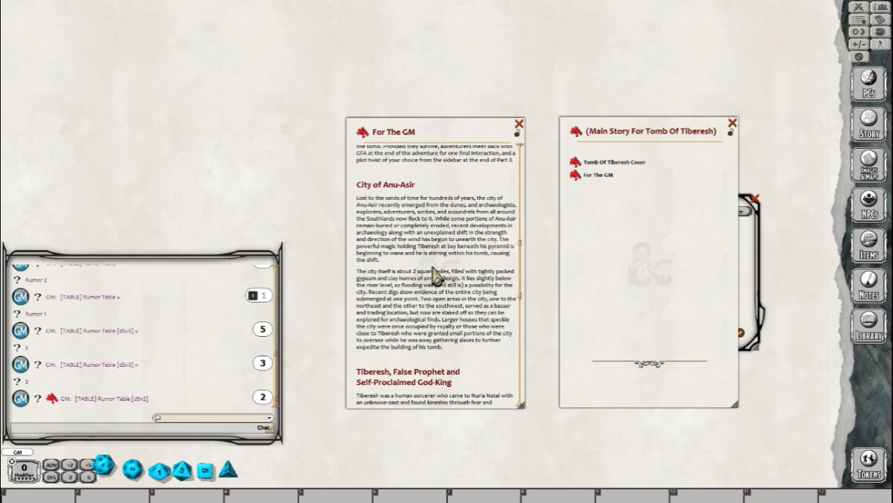
right_click(420, 216)
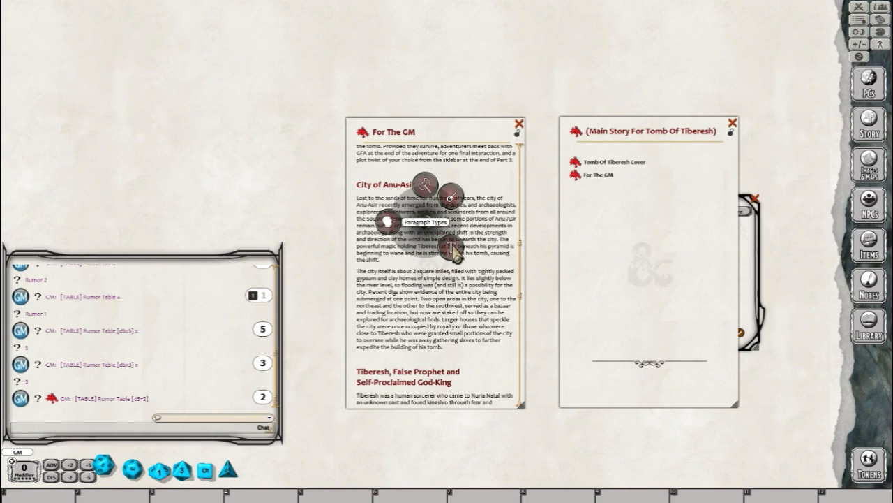
click(454, 251)
click(478, 275)
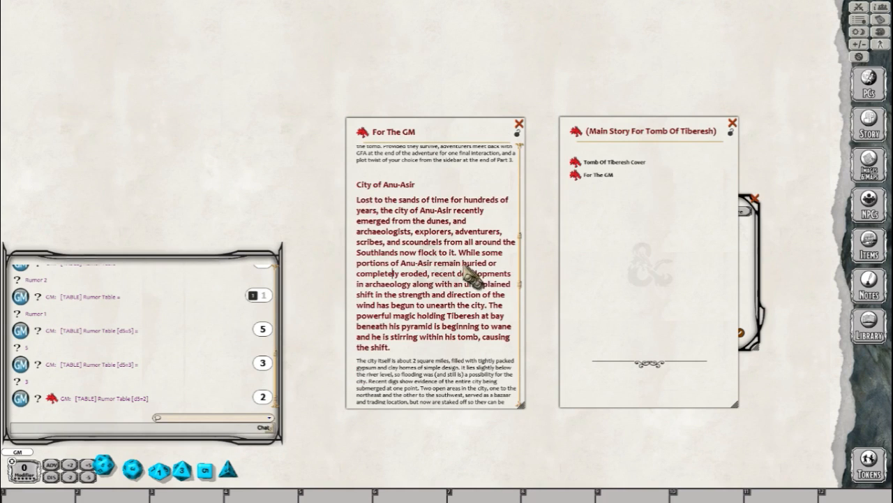
right_click(423, 268)
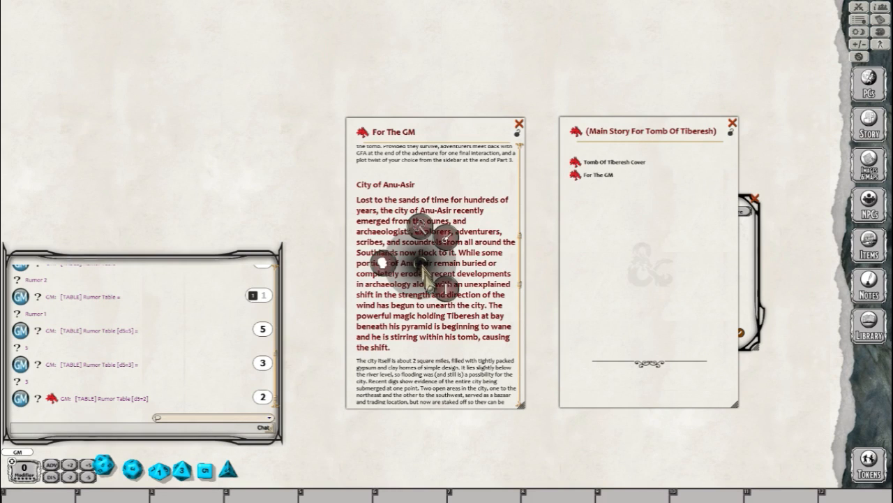
click(450, 298)
click(484, 295)
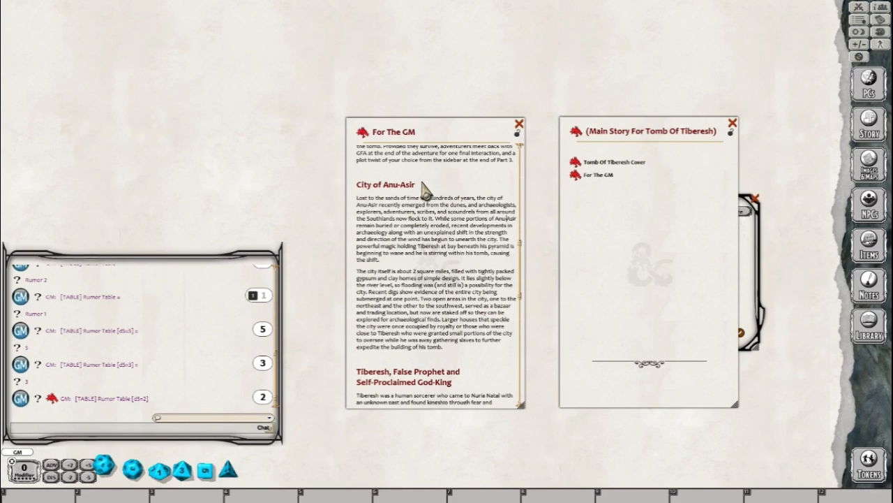
Step: Apply the Heading paragraph type to the "City of Anu-Asir" line in the For The GM entry
drag(422, 185, 332, 190)
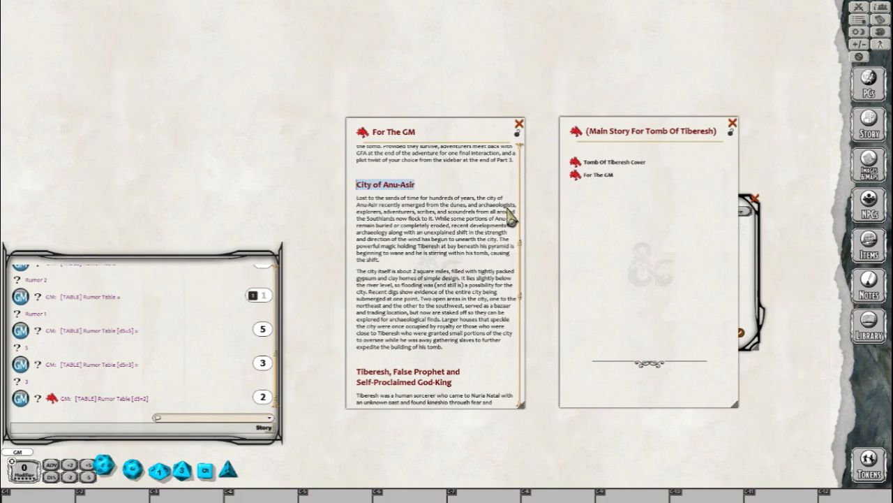
click(395, 185)
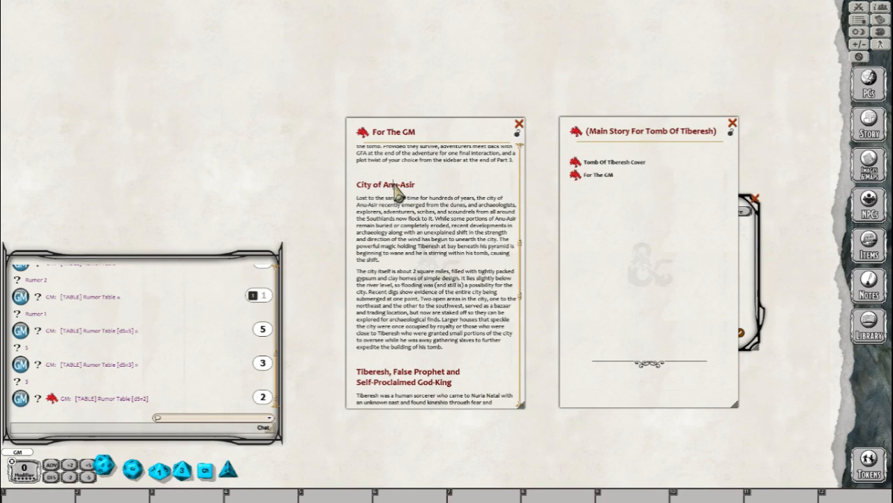
right_click(381, 186)
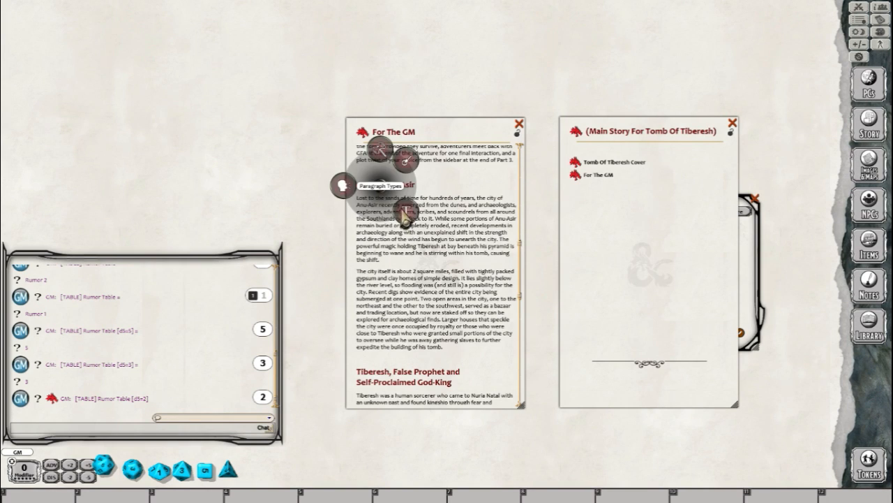
click(404, 211)
click(433, 236)
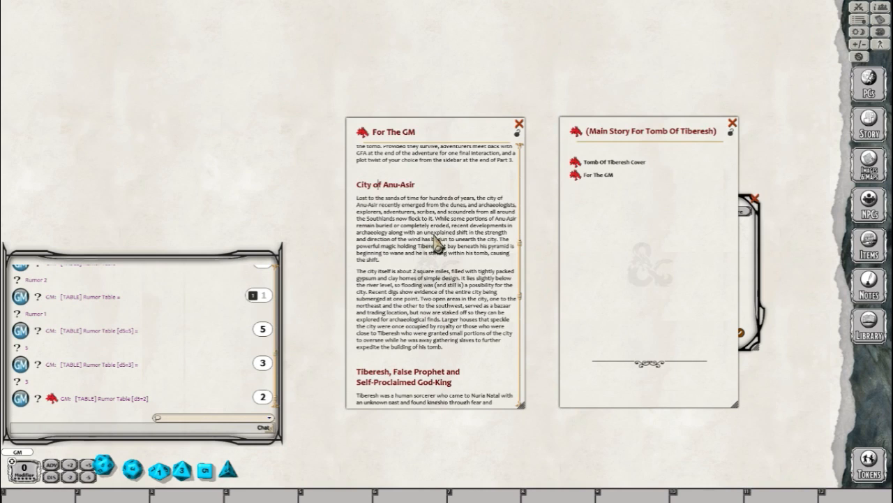
right_click(395, 188)
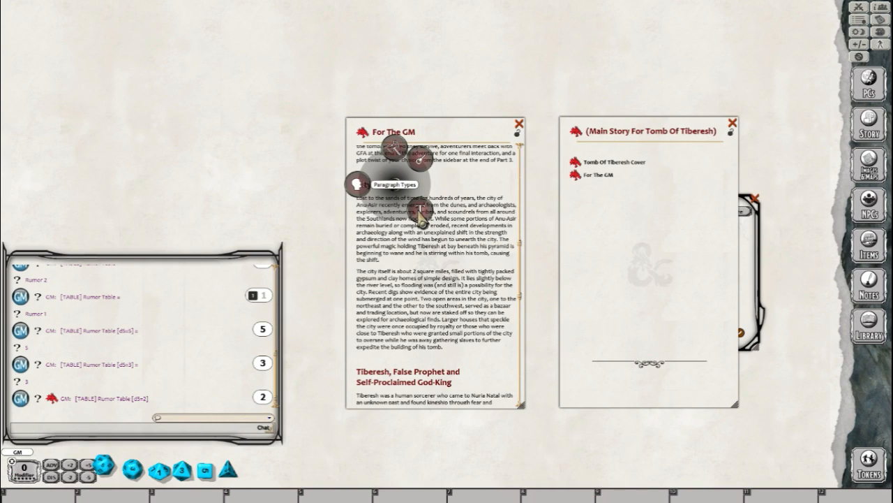
click(421, 218)
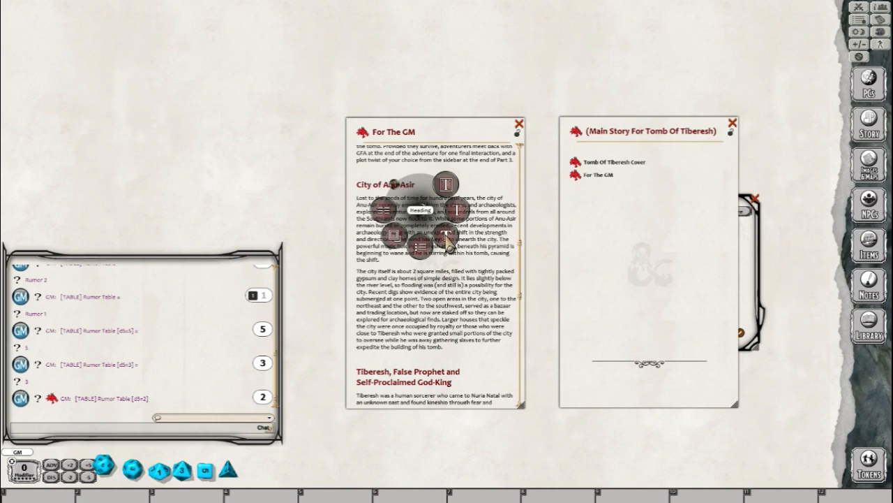
click(449, 243)
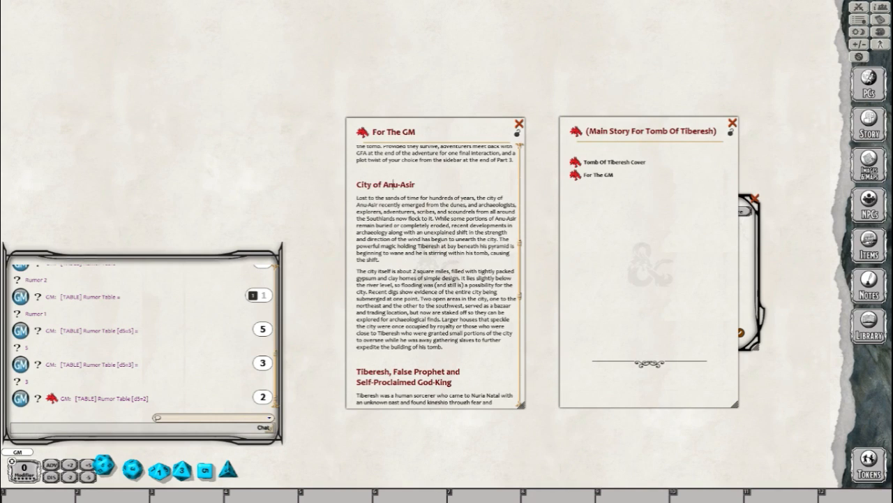
Step: Compare the rest of the For The GM entry with PDF page 4 and view the start of Part 1 on page 5
key(alt+Tab)
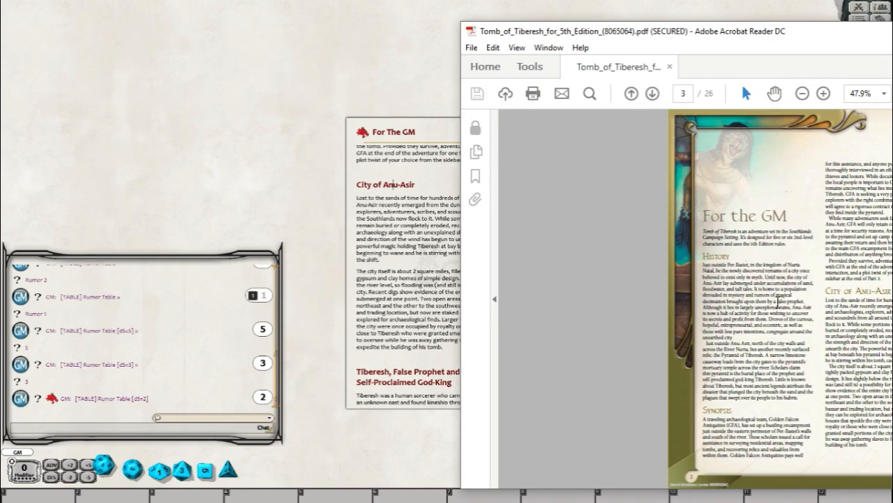
scroll(779, 301, up, 2)
scroll(416, 302, down, 3)
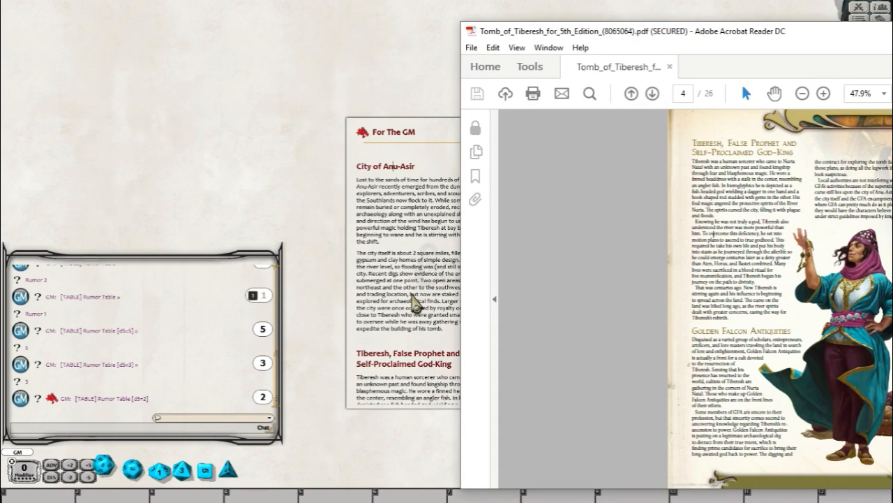
scroll(413, 296, down, 6)
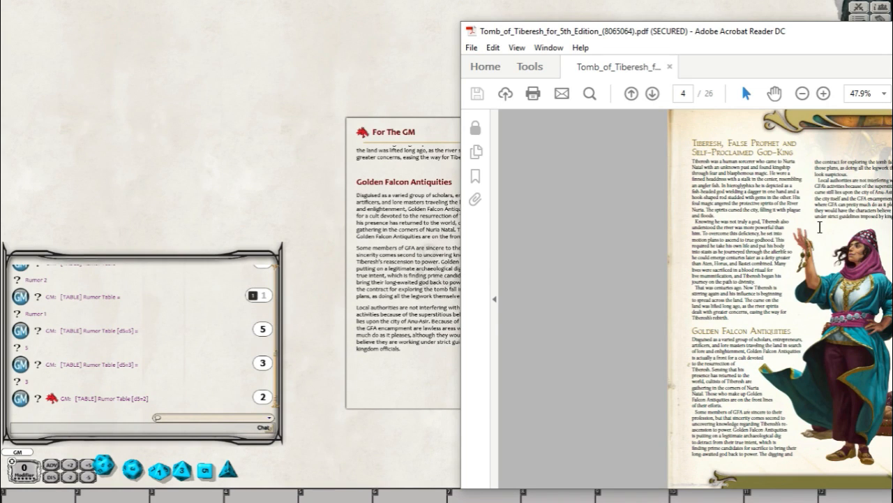
scroll(820, 227, down, 2)
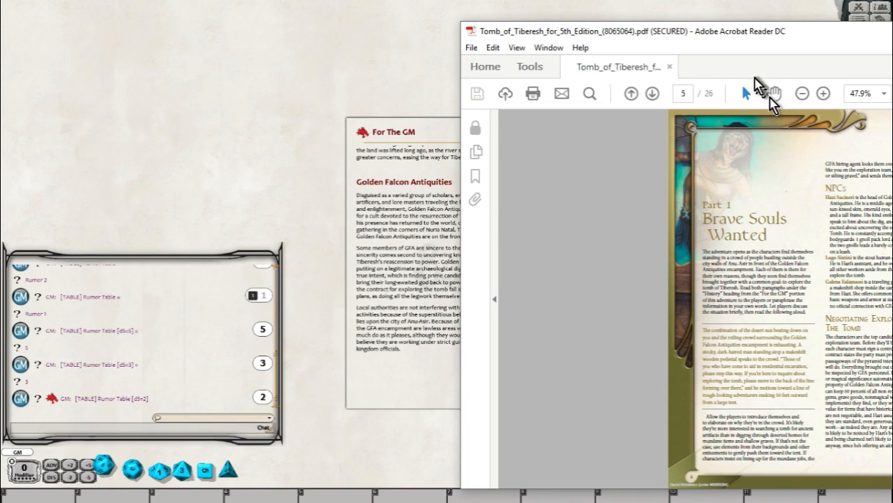
Step: Move the PDF and For The GM entry aside and create a new story entry titled "Part 1 - Brave Souls Wanted"
drag(767, 34, 892, 42)
drag(447, 126, 644, 129)
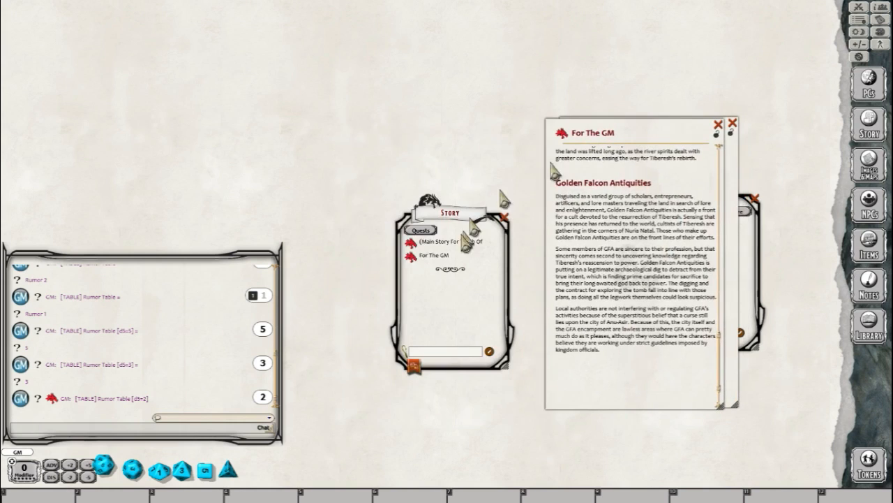
right_click(425, 293)
click(426, 329)
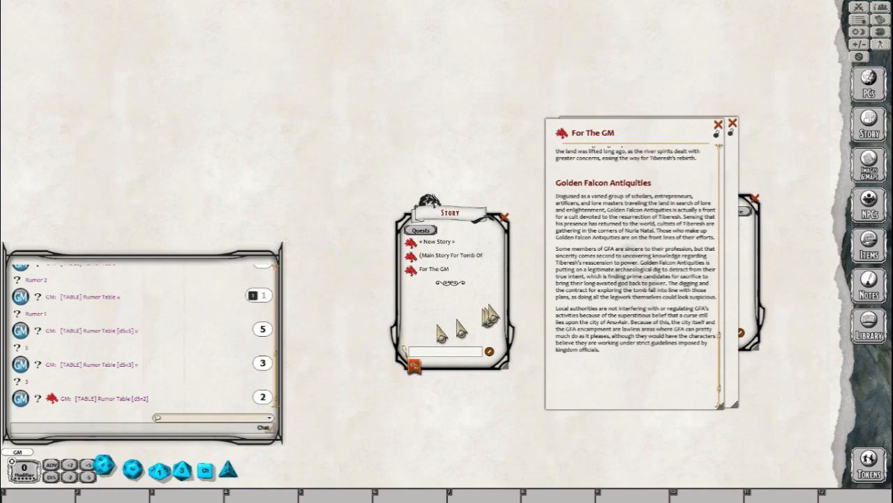
click(432, 244)
text(Part)
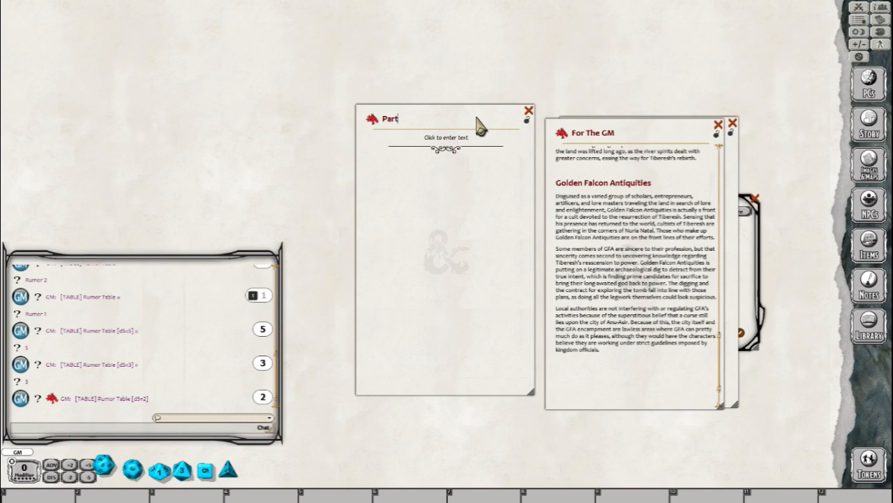
text( 1 - Brave So)
text(Wanted)
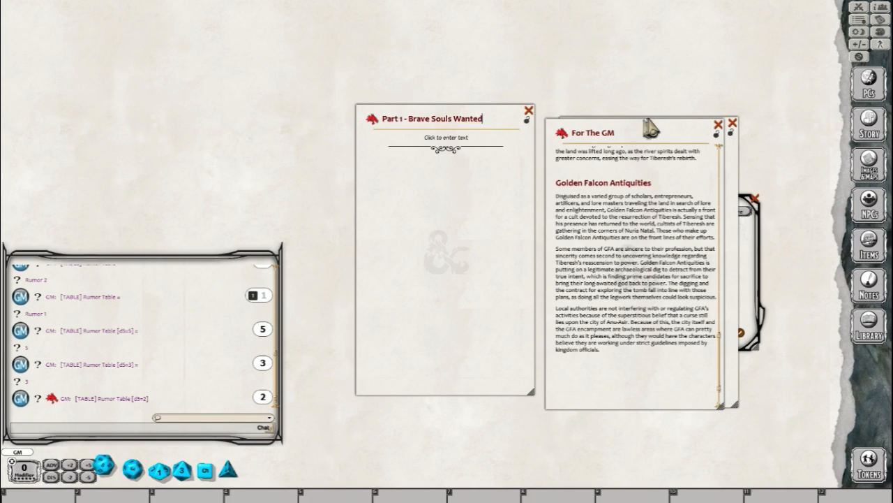
Step: Add a link to "Part 1 - Brave Souls Wanted" at the end of the For The GM entry and make its text bold
drag(647, 129, 415, 163)
mouse_move(634, 133)
mouse_down()
mouse_move(643, 131)
mouse_move(450, 161)
mouse_move(641, 129)
mouse_up()
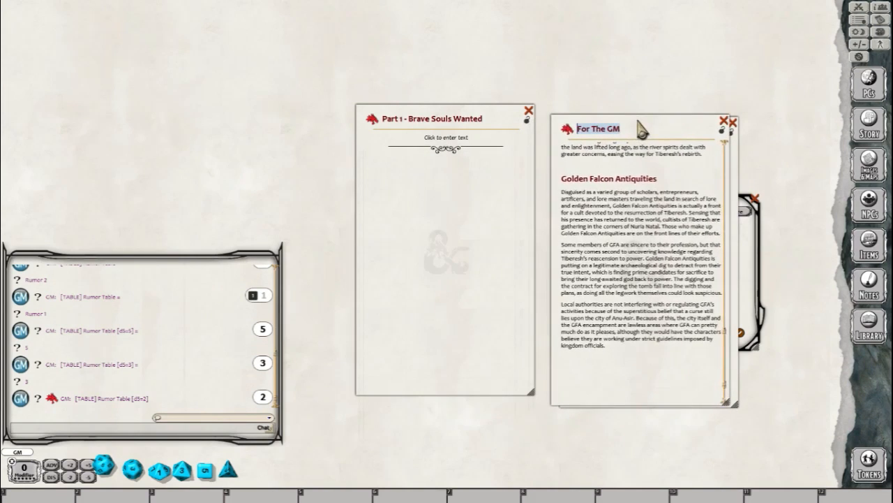
scroll(674, 349, down, 2)
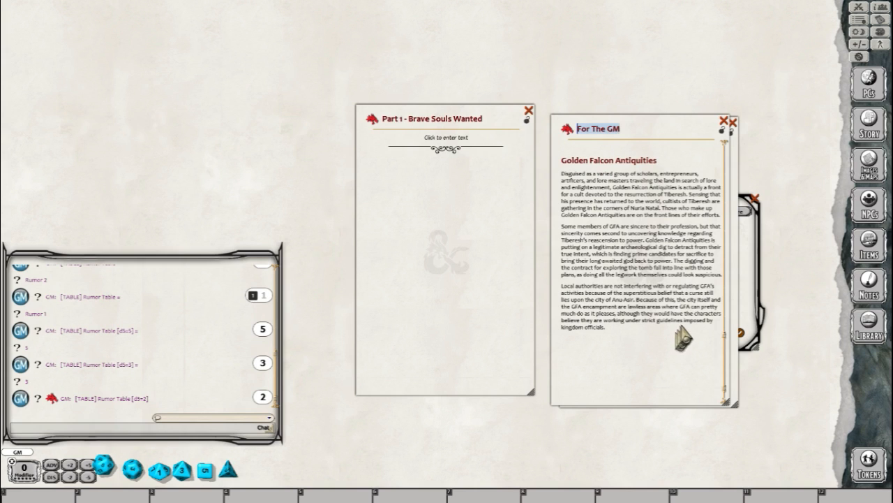
drag(371, 129, 566, 358)
drag(645, 353, 579, 358)
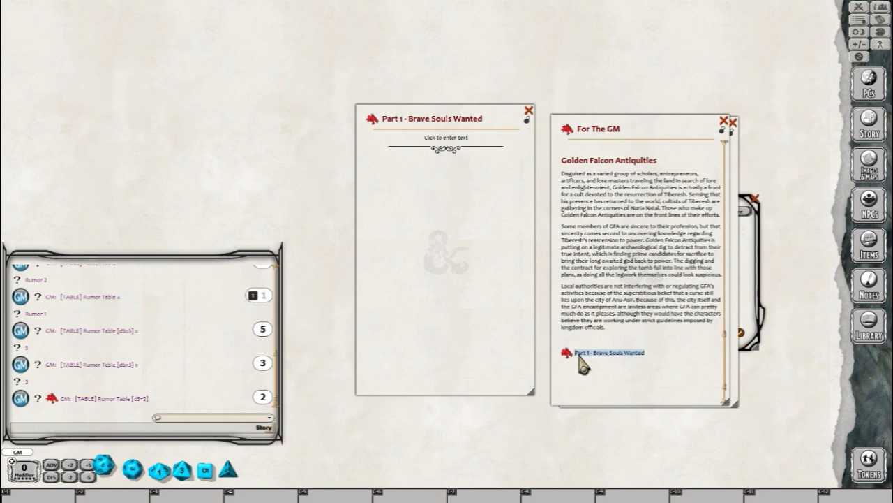
click(676, 381)
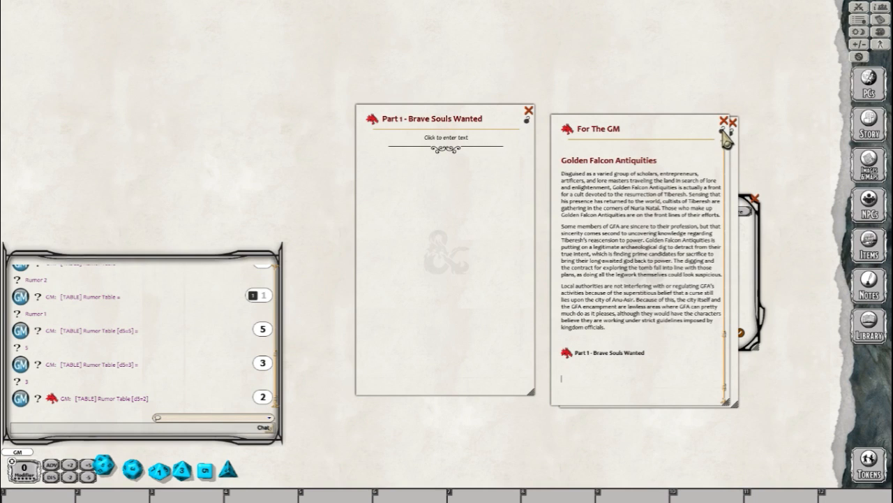
Step: Close the For The GM and Part 1 entries and reposition the main story entry
scroll(705, 175, up, 4)
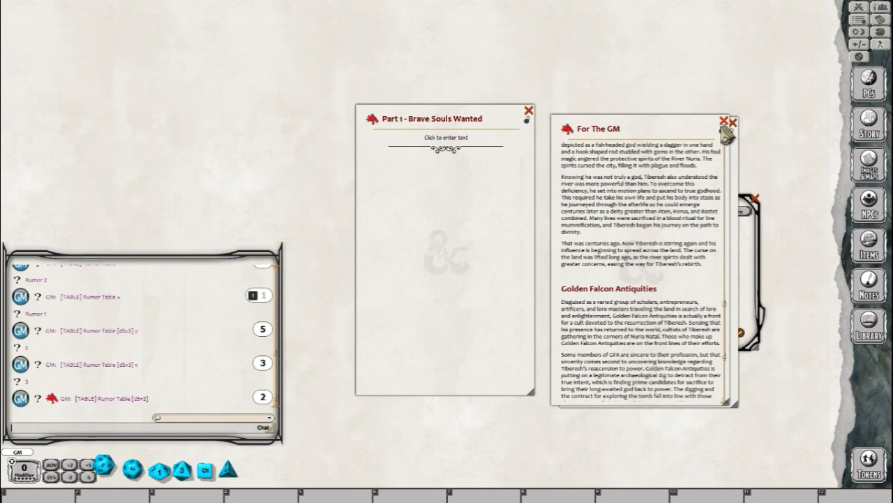
drag(640, 128, 445, 118)
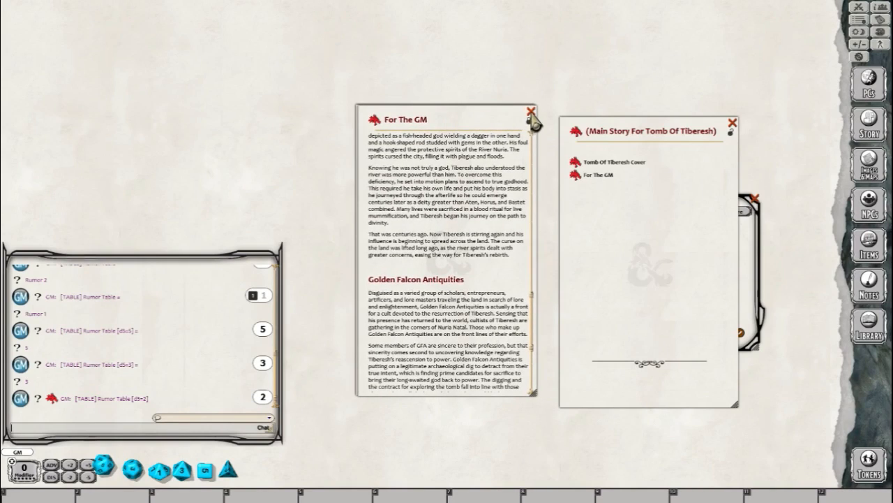
click(531, 111)
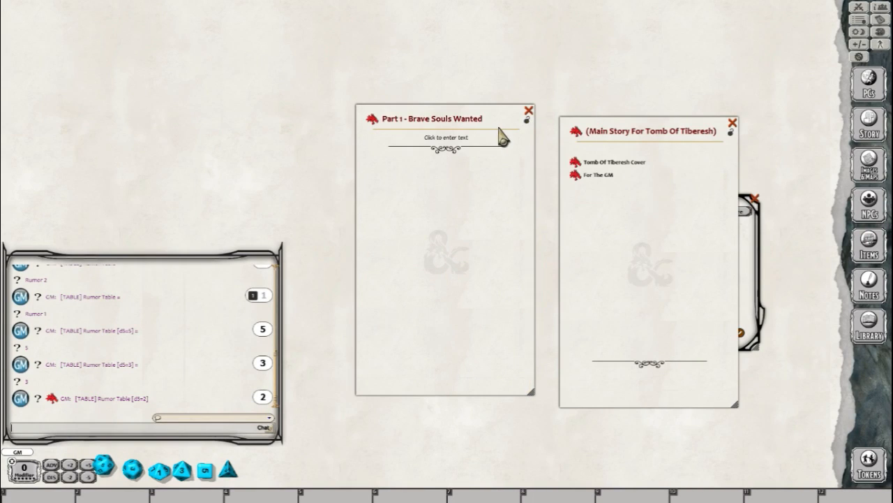
mouse_move(641, 129)
mouse_down()
mouse_move(628, 132)
mouse_move(630, 123)
mouse_up()
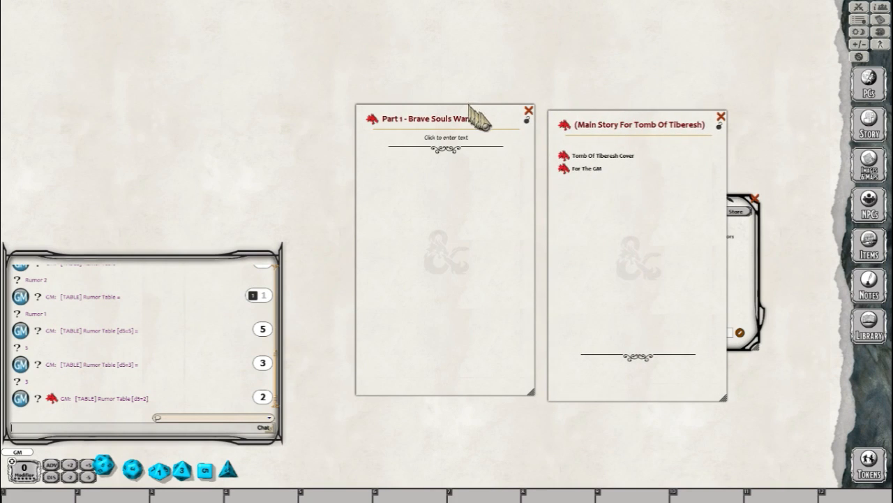
click(528, 111)
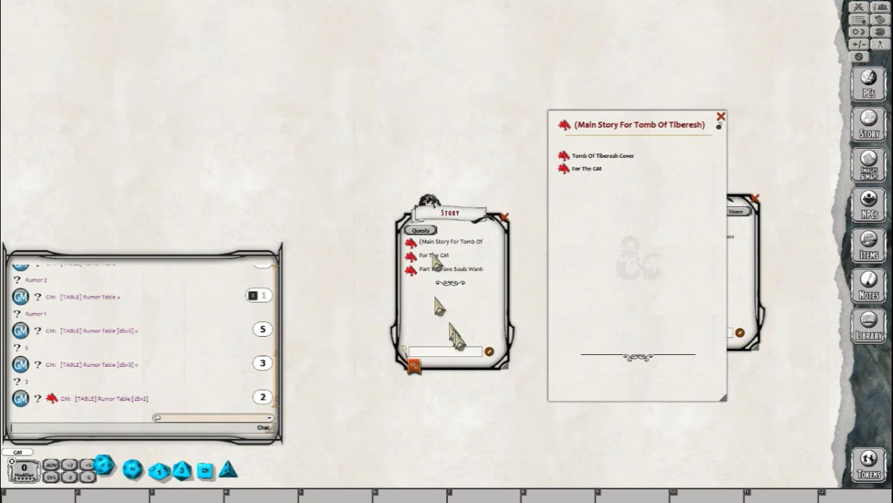
Step: Add a bold link to "Part 1 - Brave Souls Wanted" directly below the For The GM link in the main story entry
drag(414, 276, 566, 196)
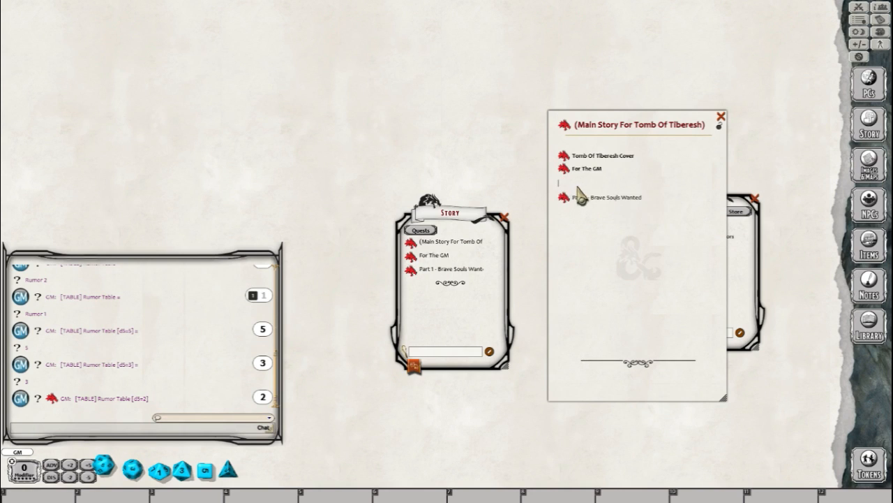
key(BackSpace)
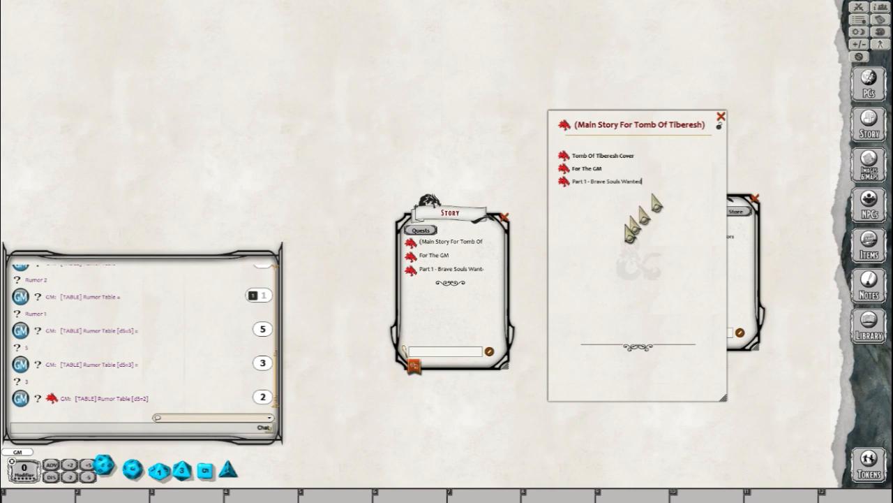
click(598, 297)
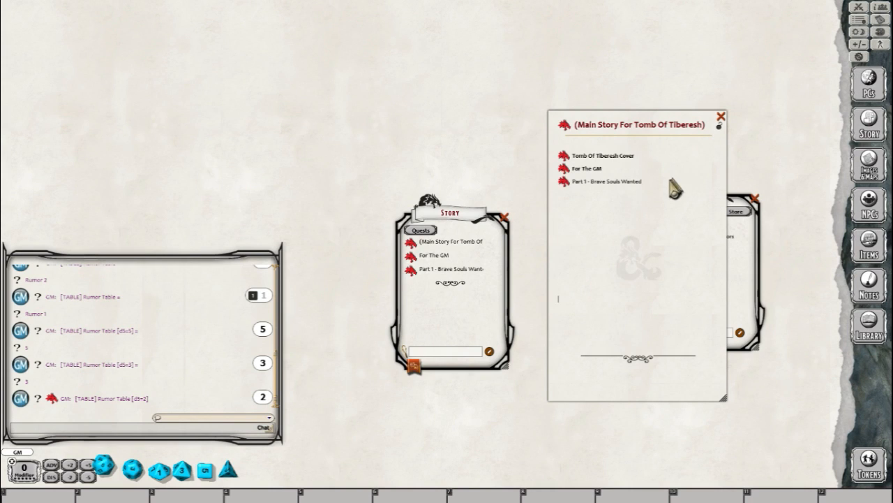
drag(653, 182, 576, 183)
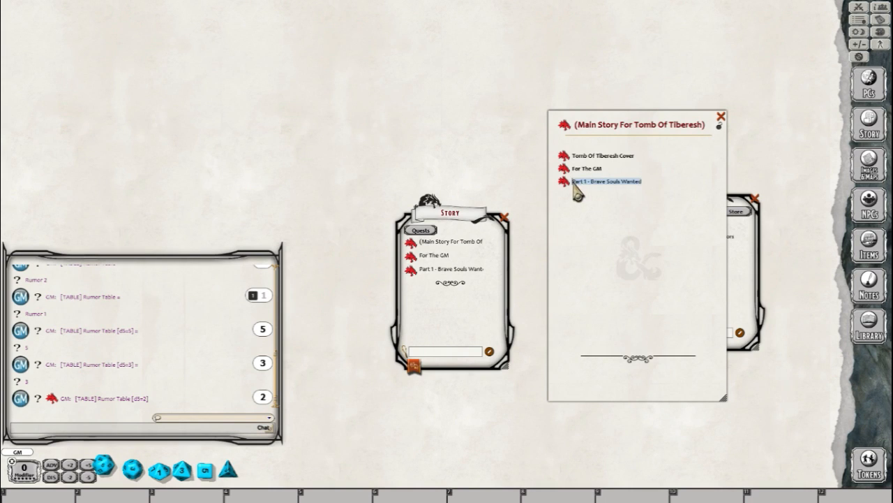
Step: Switch to the Tomb of Tiberesh PDF in Acrobat Reader and review the text and artwork on pages 4 to 7
drag(892, 34, 430, 30)
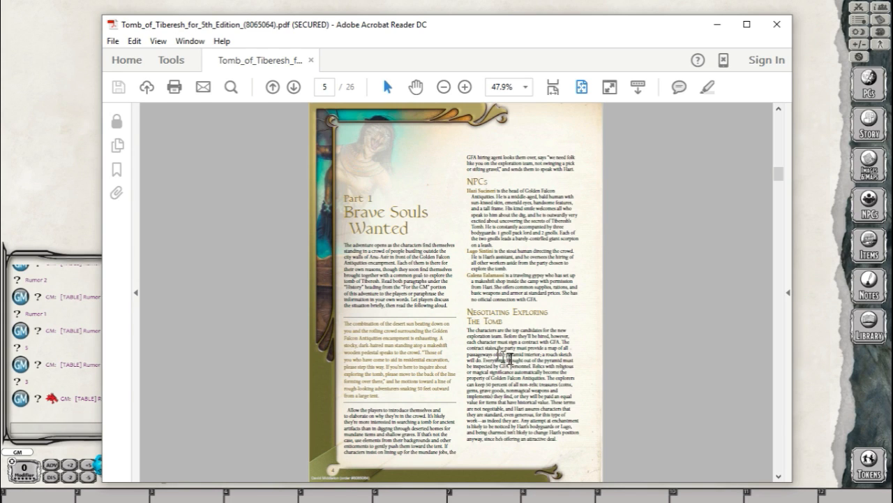
scroll(510, 363, down, 2)
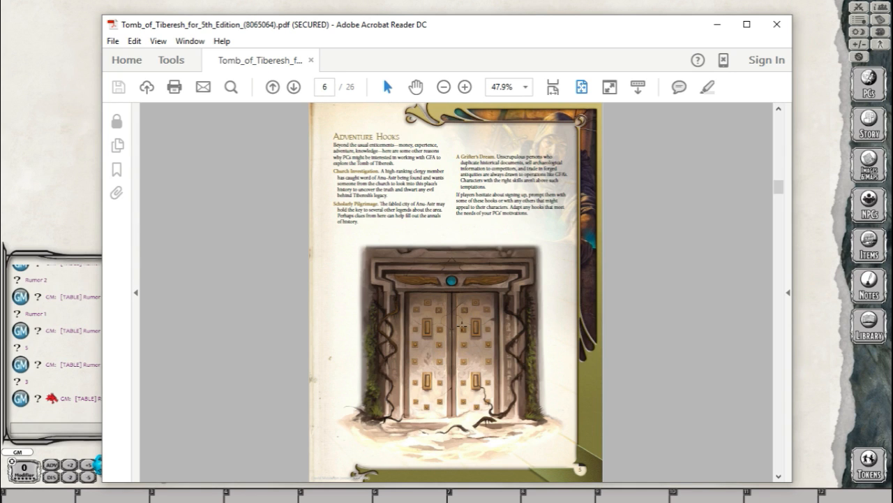
scroll(463, 328, down, 2)
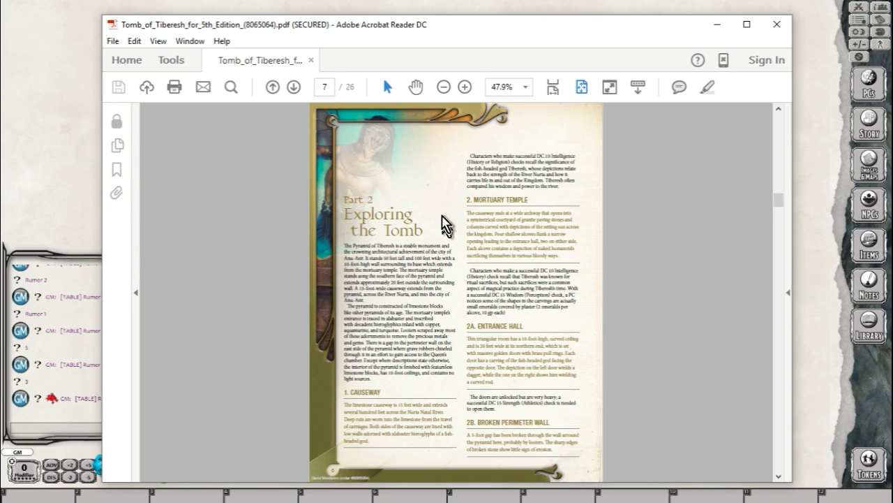
scroll(449, 227, up, 2)
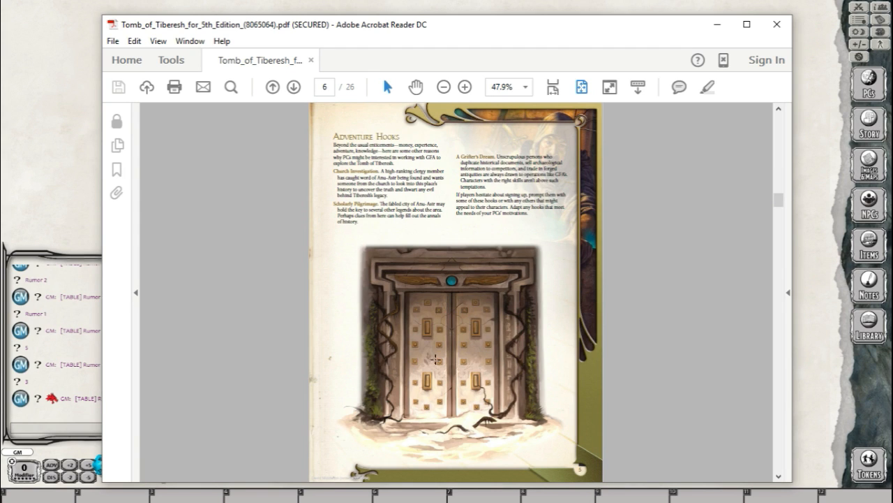
scroll(385, 225, down, 2)
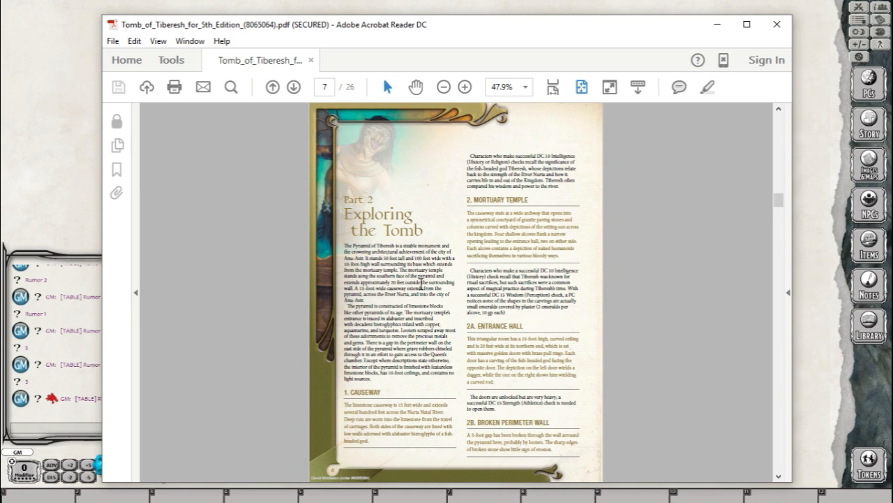
scroll(421, 284, up, 2)
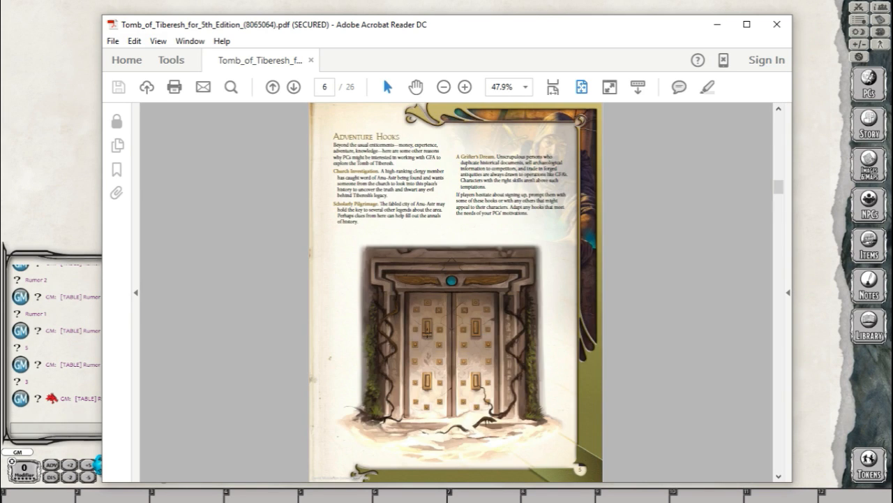
scroll(428, 334, down, 2)
scroll(432, 341, up, 4)
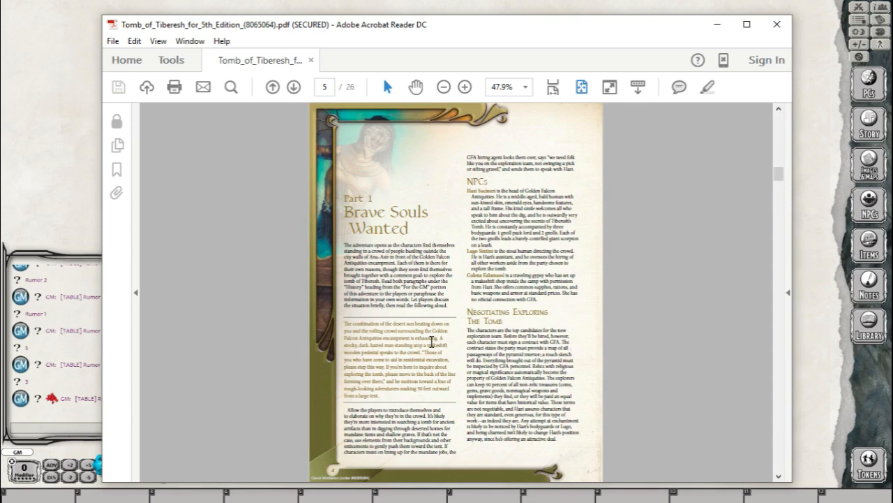
scroll(454, 315, up, 2)
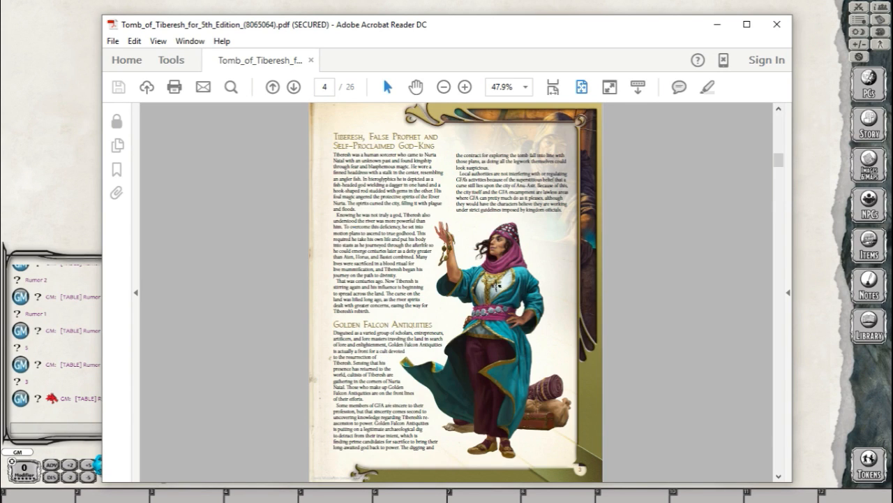
scroll(497, 283, down, 2)
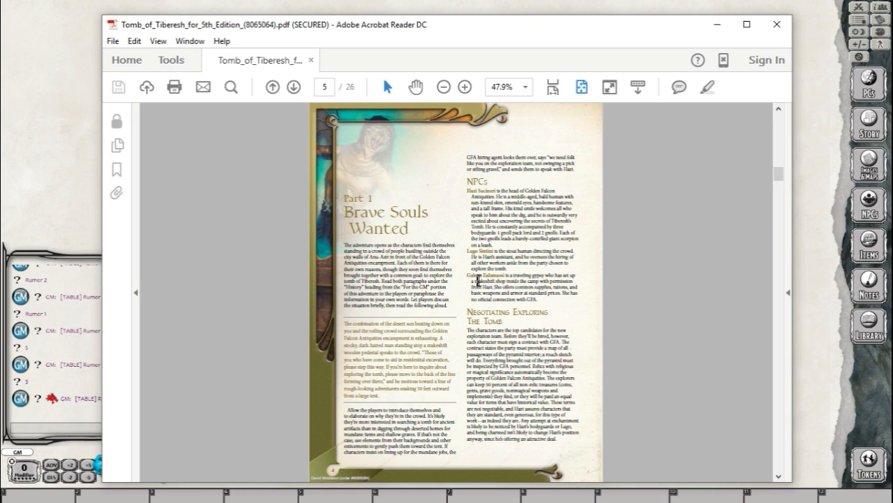
scroll(493, 280, up, 2)
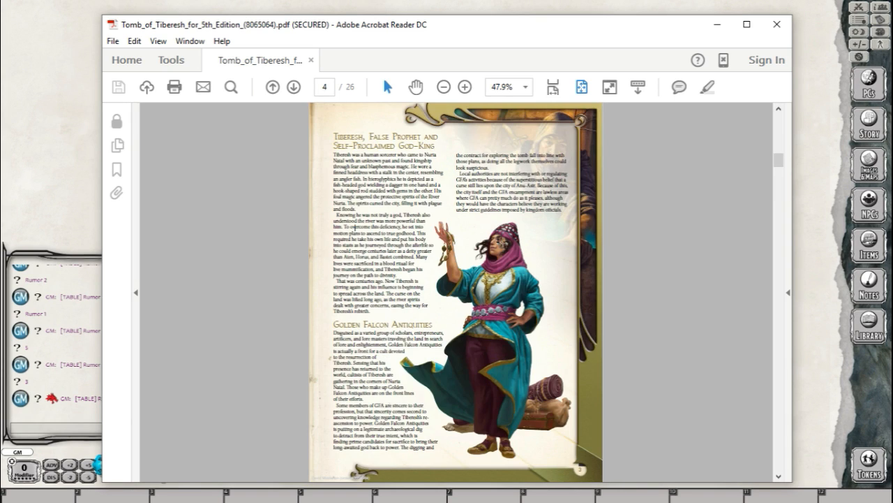
Step: Check the Images & Maps list in Fantasy Grounds, and look over PDF pages 4 to 6 in Acrobat Reader again
click(869, 164)
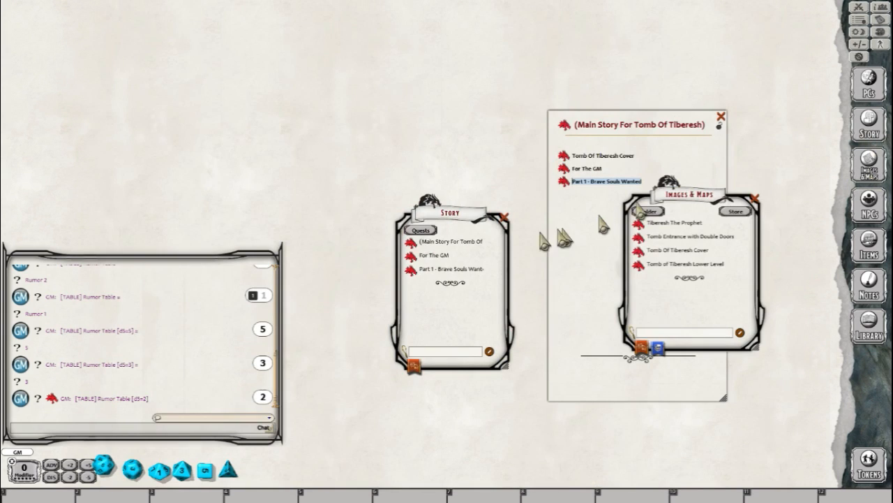
click(869, 164)
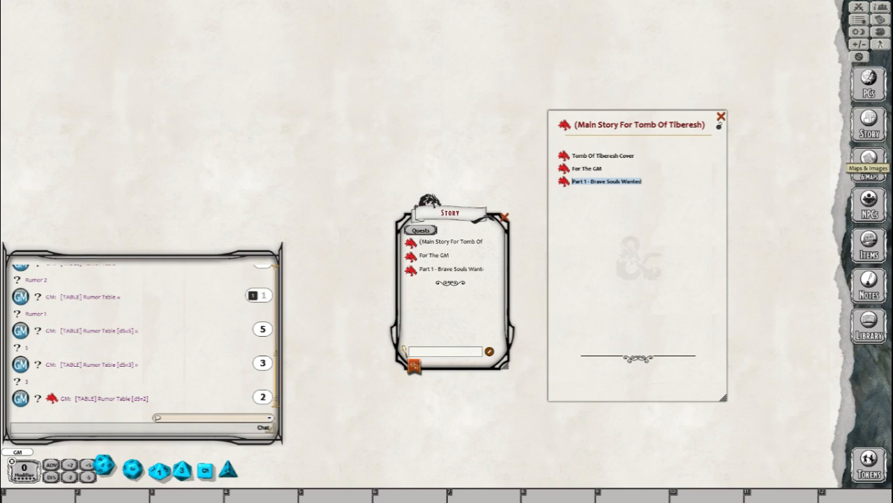
key(alt+Tab)
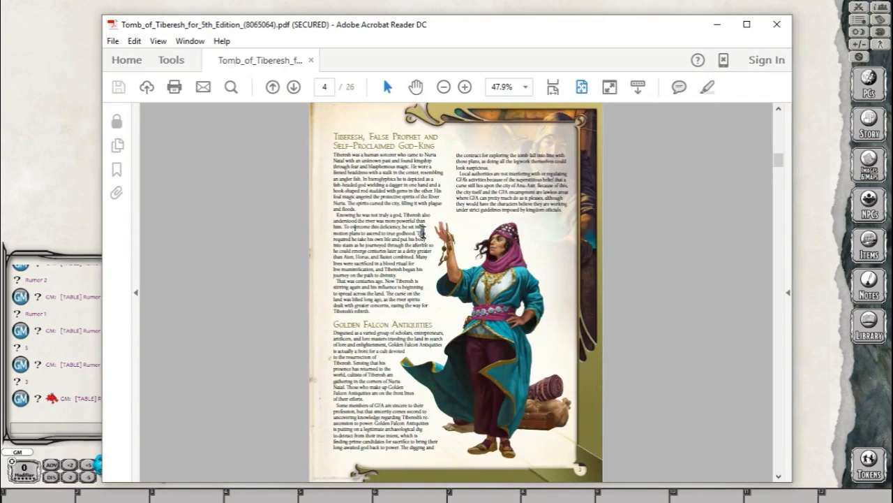
scroll(461, 307, down, 3)
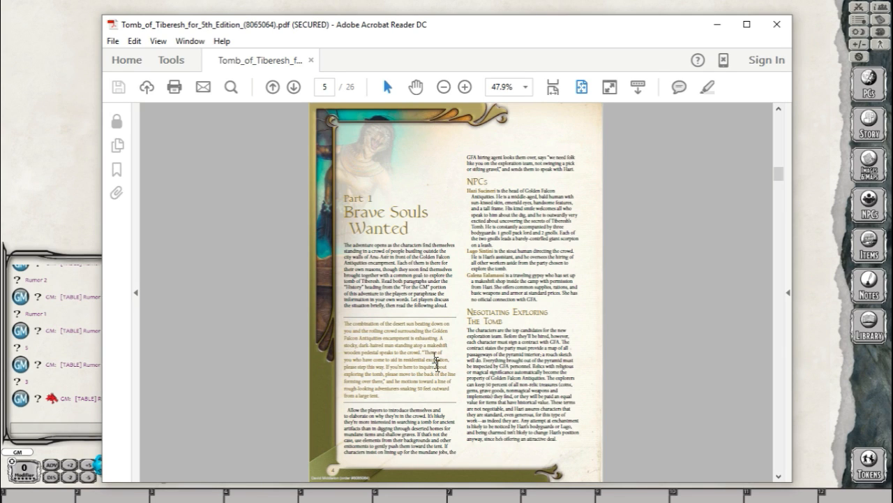
scroll(435, 366, down, 1)
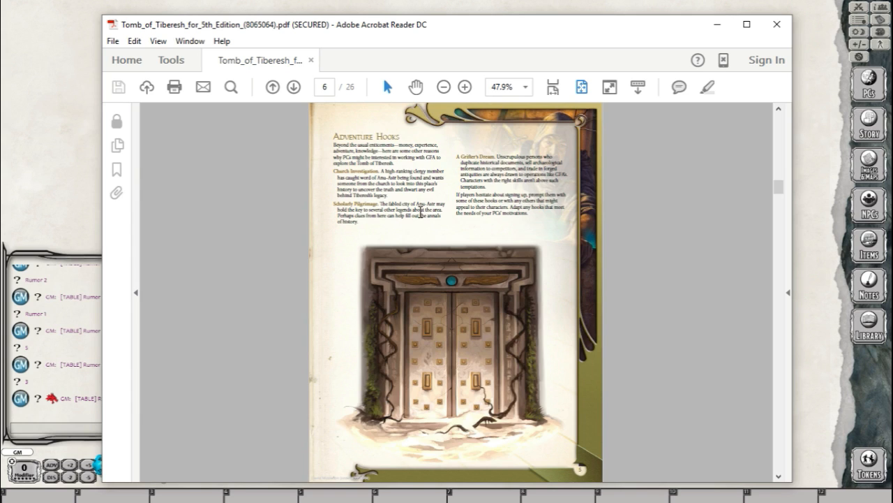
scroll(421, 212, up, 1)
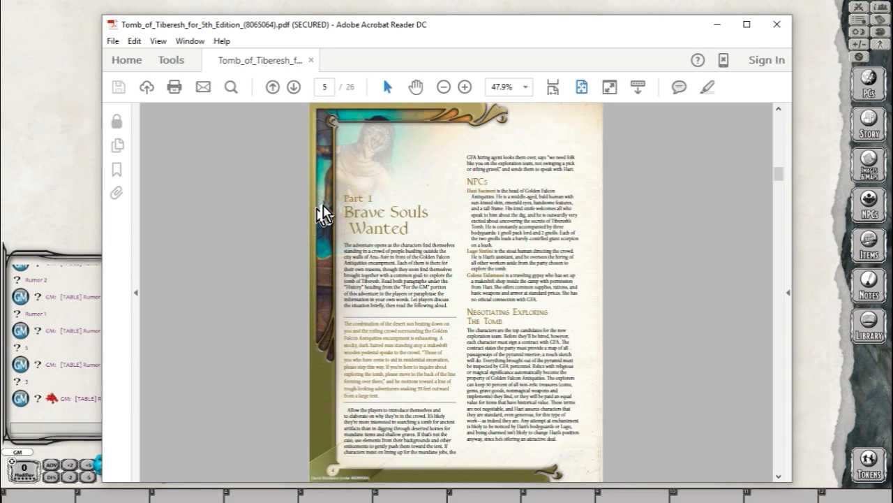
Step: Select the Part 1 body text on PDF page 5 through the end of Negotiating Exploring The Tomb and return to Fantasy Grounds
drag(341, 197, 564, 442)
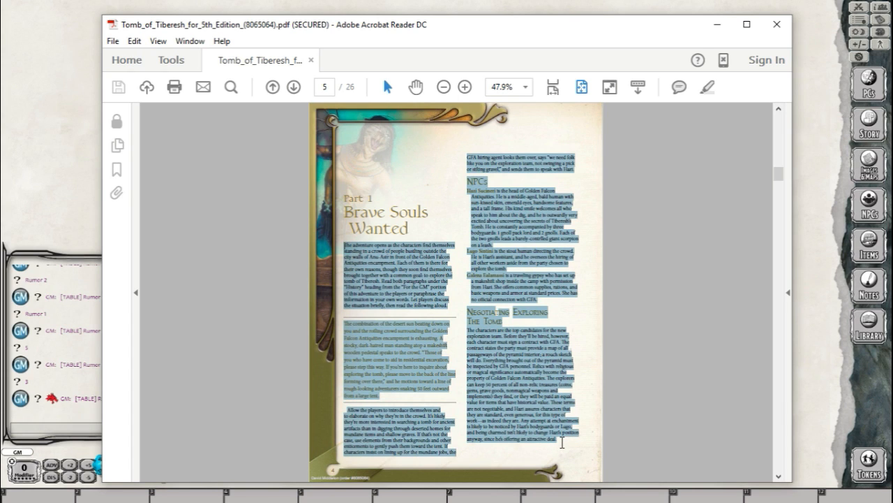
scroll(540, 241, down, 1)
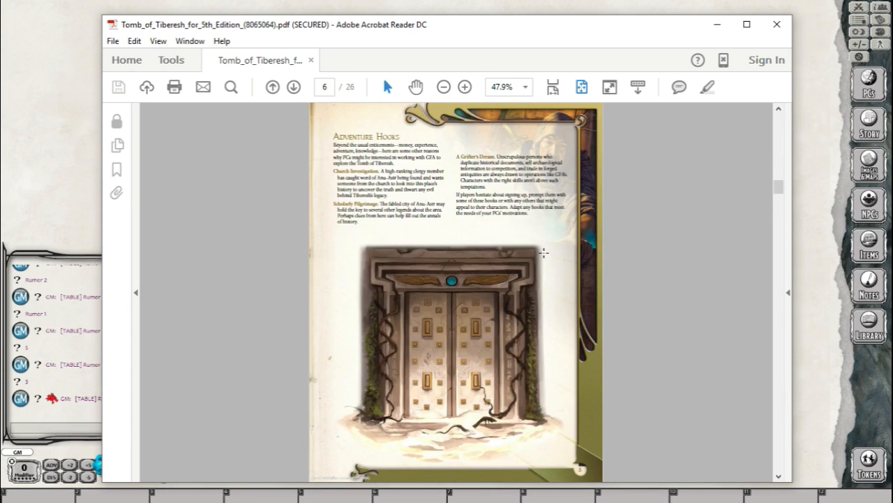
scroll(546, 258, up, 1)
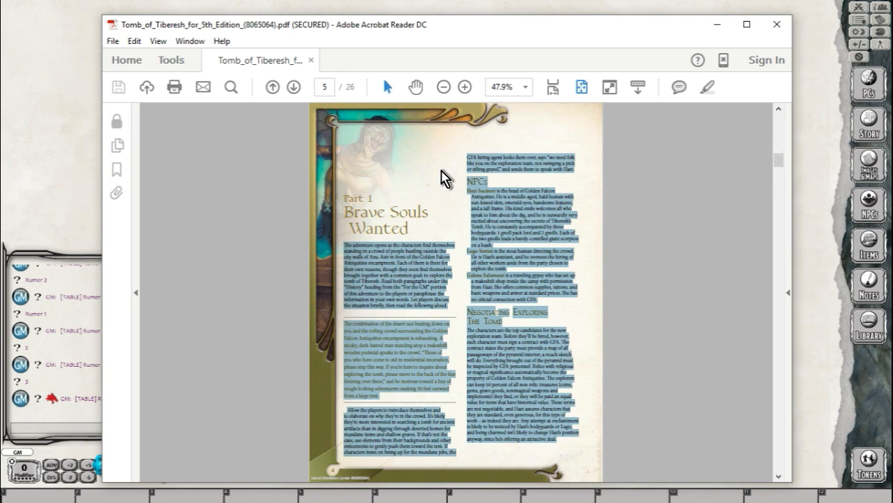
scroll(442, 175, down, 1)
scroll(443, 175, up, 2)
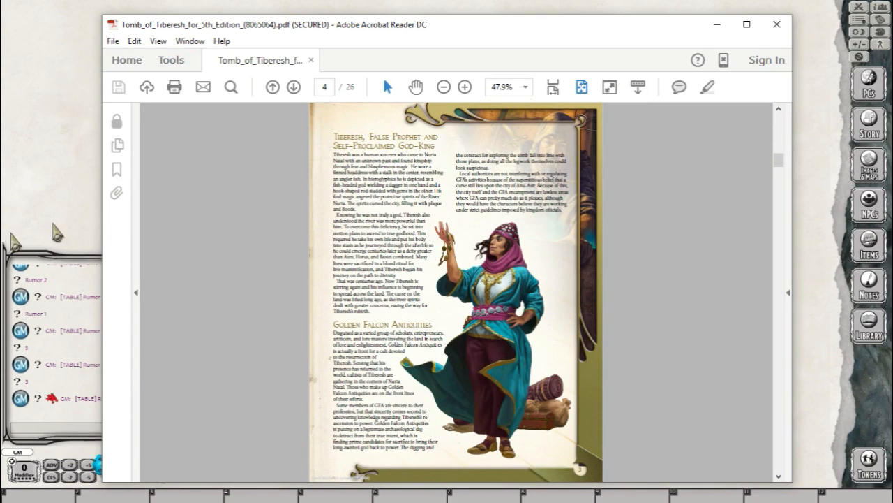
click(57, 232)
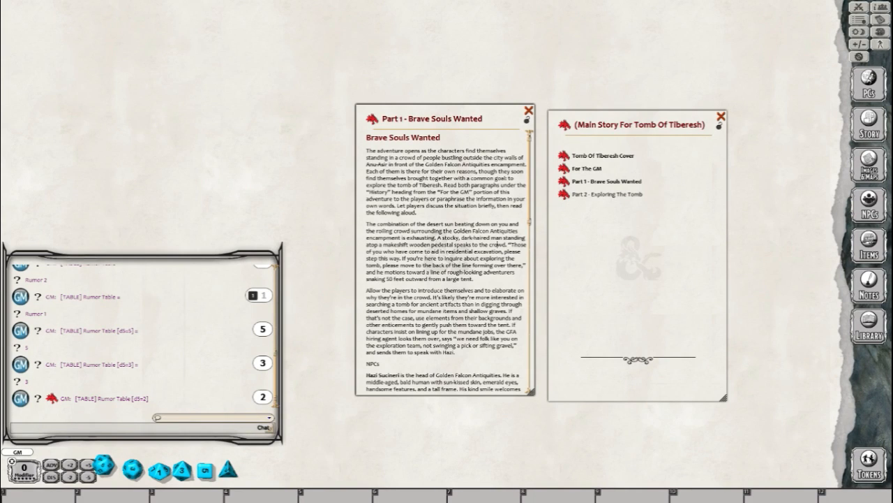
Step: Read through the Part 1 - Brave Souls Wanted entry and bring the PDF alongside it at page 5 for comparison
scroll(431, 264, down, 15)
scroll(428, 257, up, 15)
drag(892, 31, 812, 66)
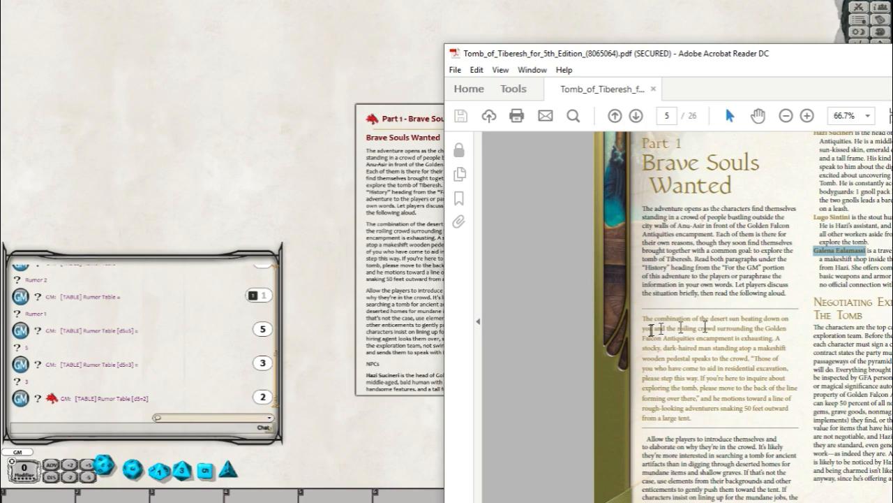
Step: Move the PDF aside and format the read-aloud paragraph starting "The combination of the desert sun" in Part 1 as a chat frame
drag(810, 55, 892, 150)
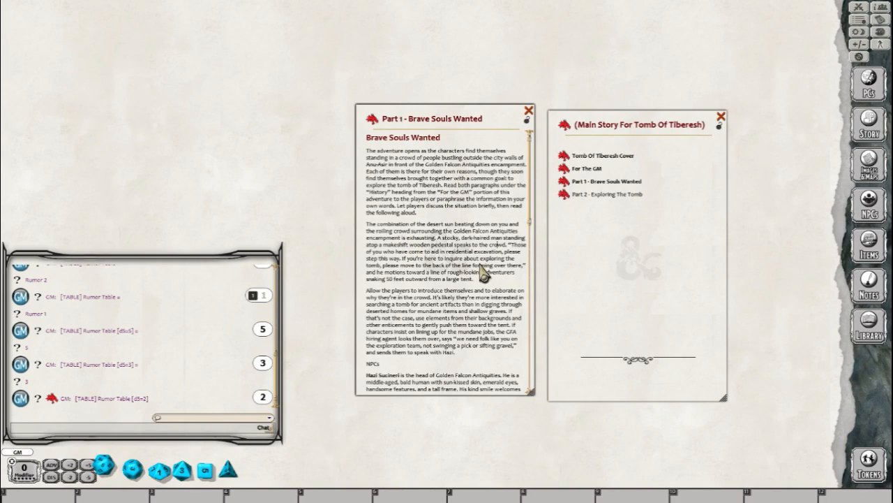
right_click(430, 243)
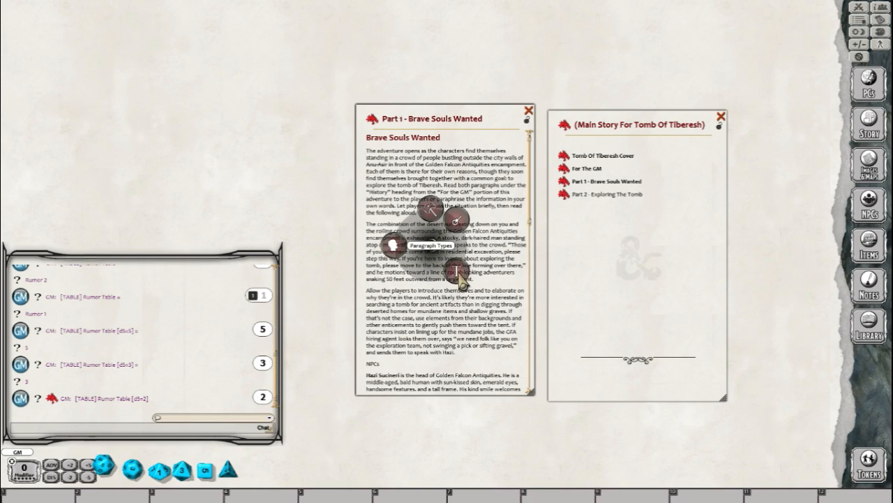
click(458, 274)
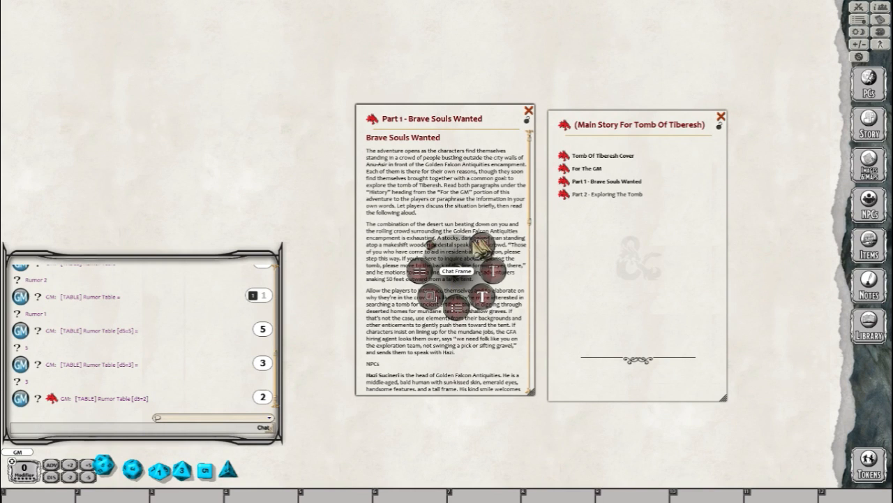
click(485, 252)
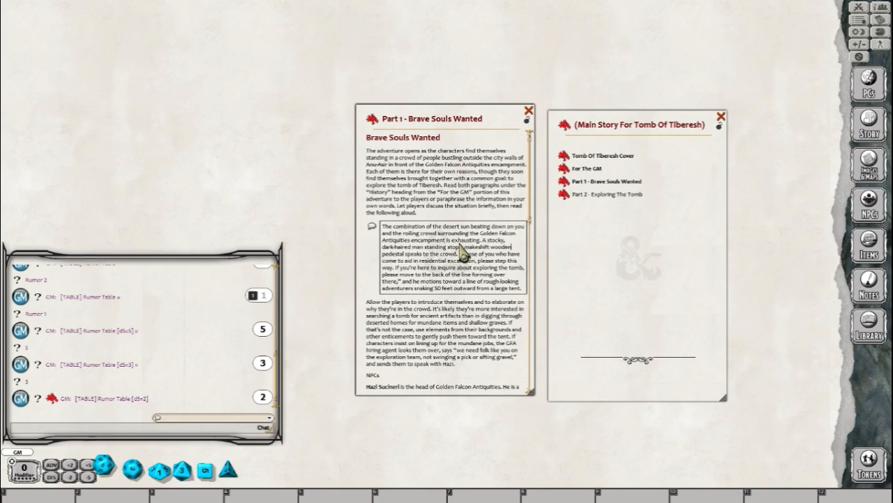
Step: Add a blank line above NPCs in the Part 1 entry and format the NPCs line as a heading
scroll(462, 247, down, 2)
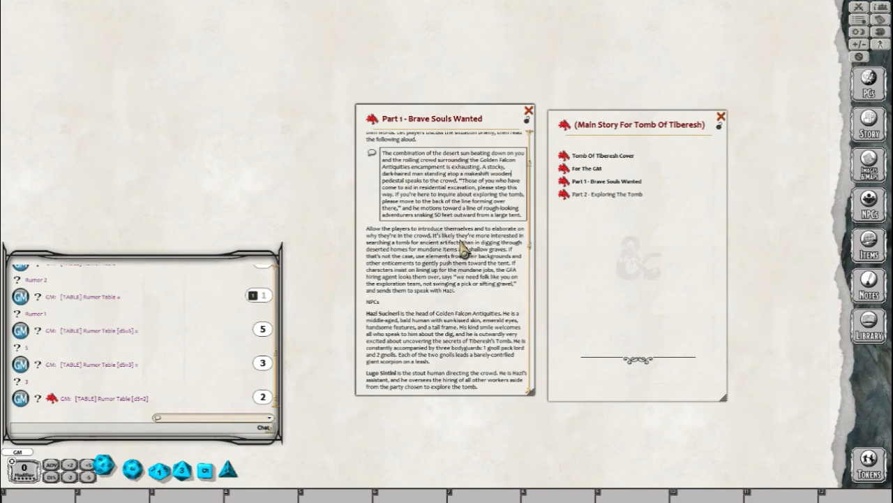
scroll(462, 248, down, 1)
click(469, 254)
key(Return)
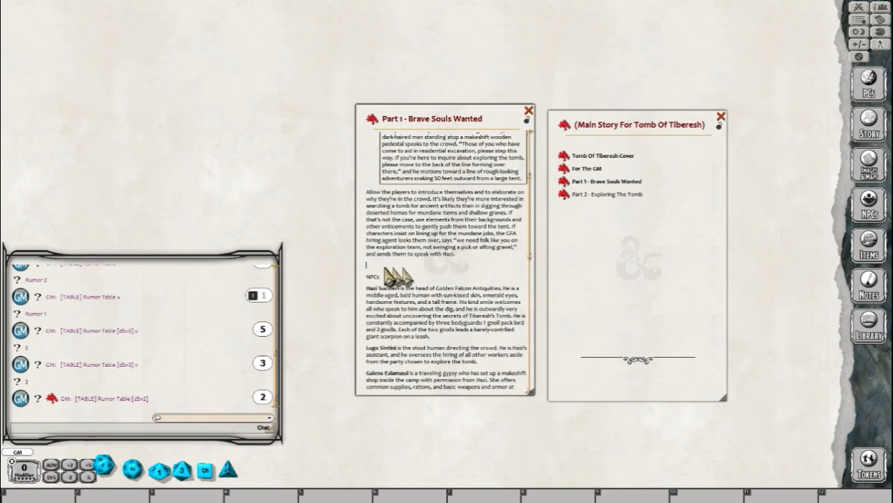
right_click(376, 282)
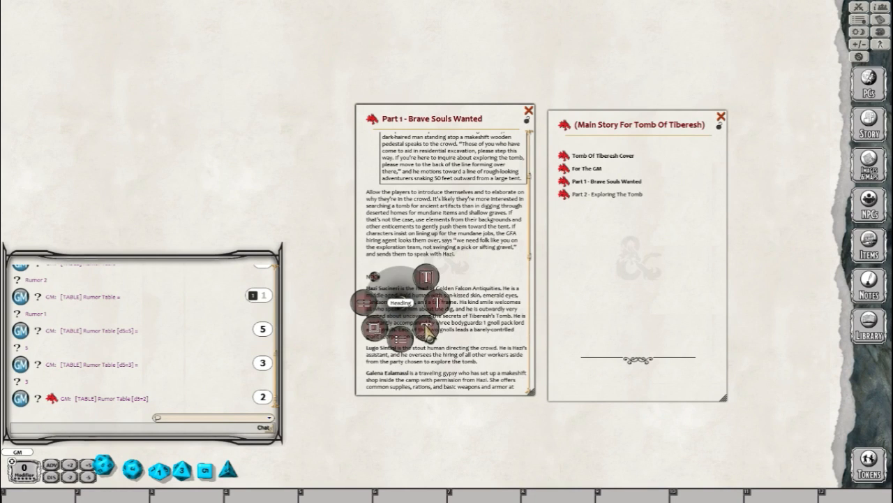
click(426, 333)
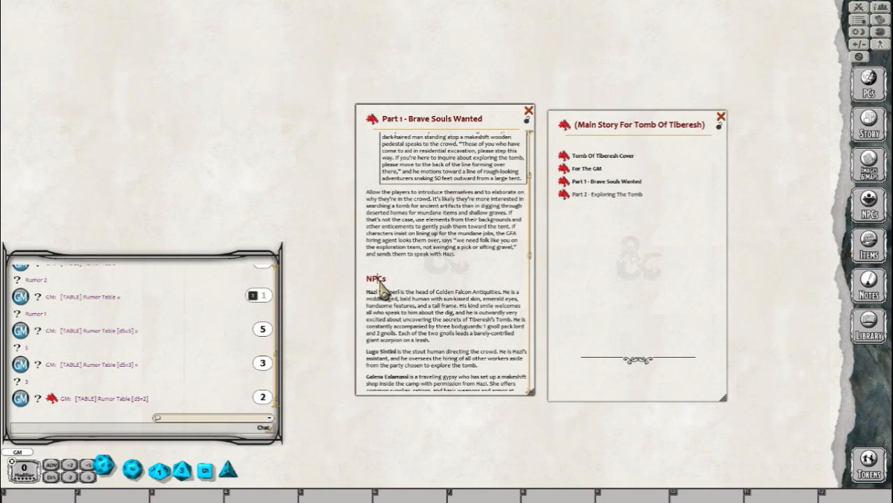
Step: Preview the Galena Ealamassi image from Images & Maps and link it below her description in the Part 1 NPCs section
scroll(468, 279, down, 3)
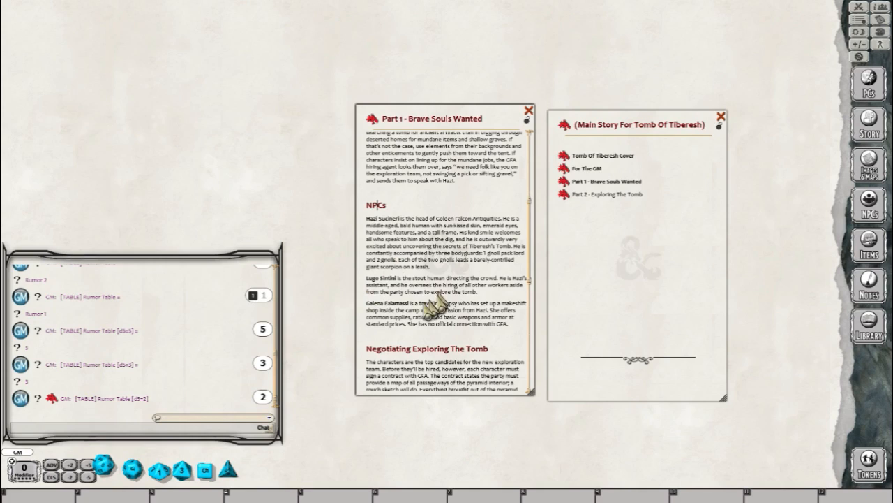
click(644, 205)
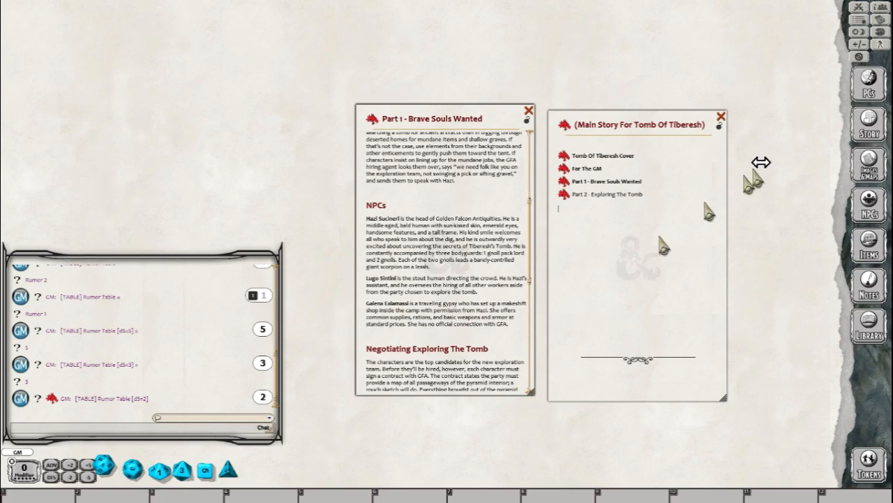
click(871, 166)
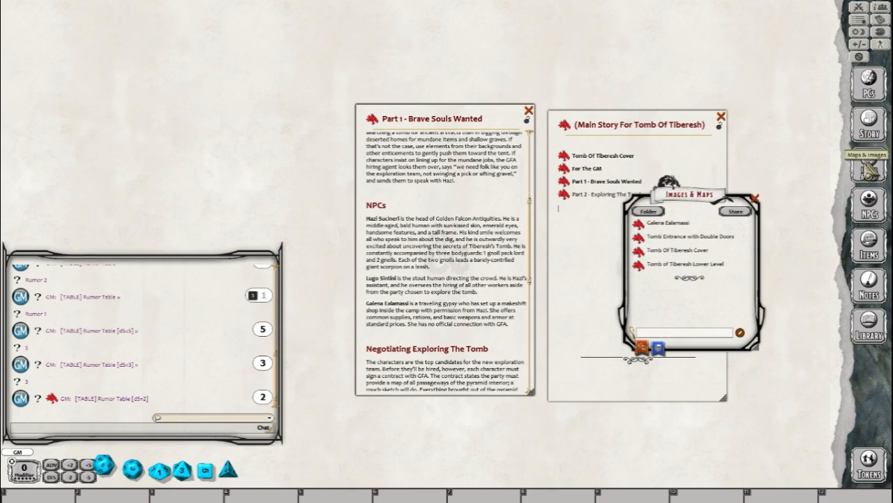
click(667, 223)
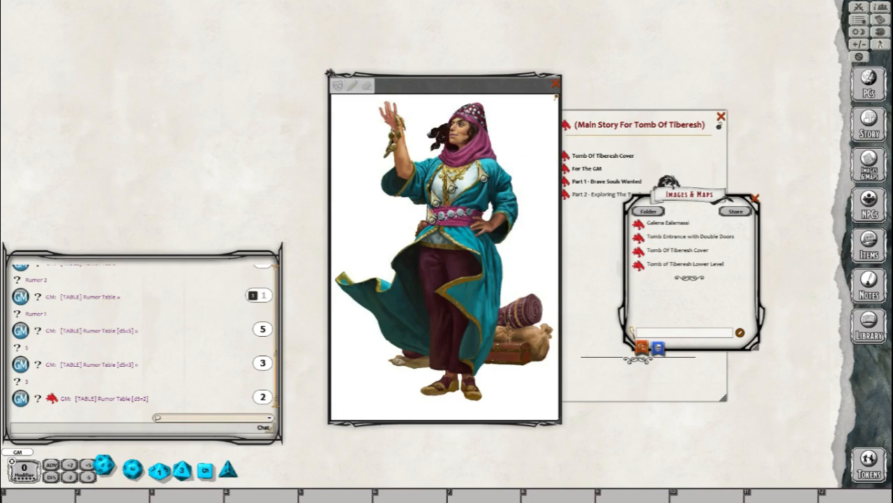
drag(486, 96, 202, 56)
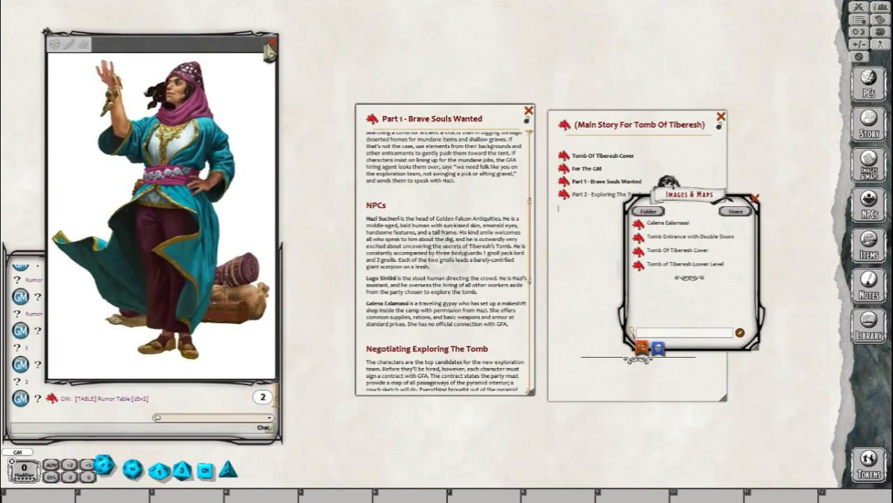
click(270, 44)
drag(636, 229, 372, 339)
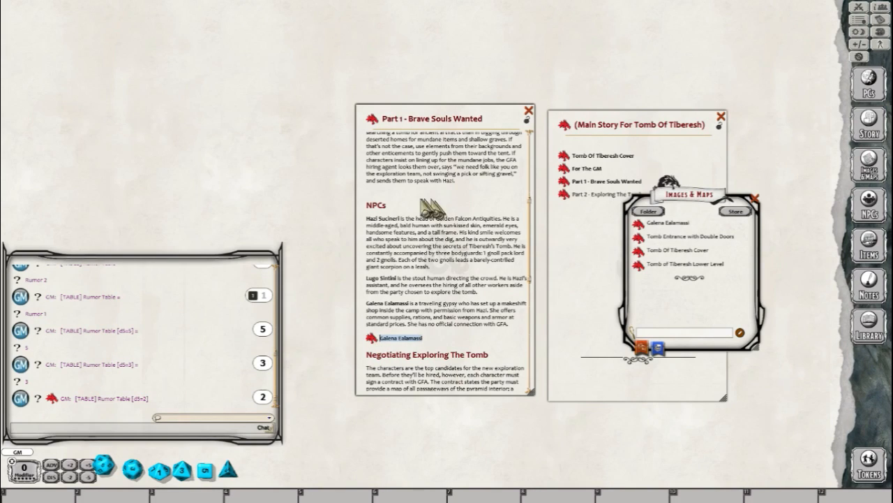
click(466, 278)
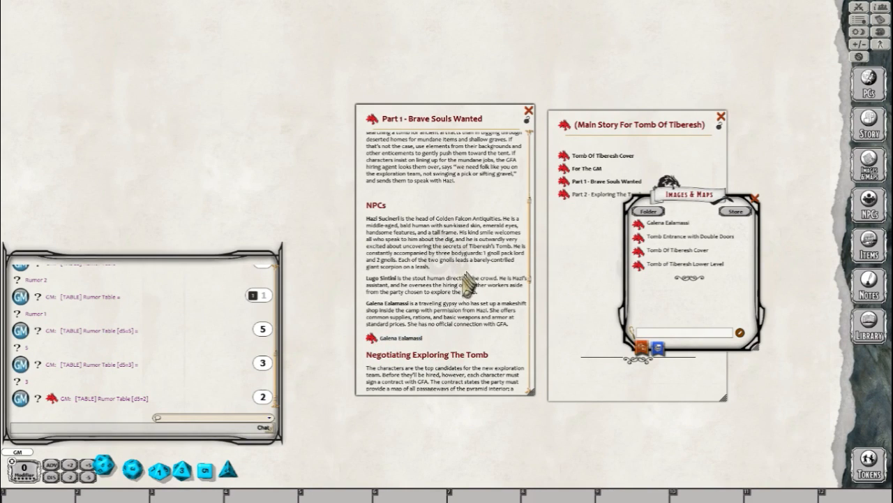
click(372, 342)
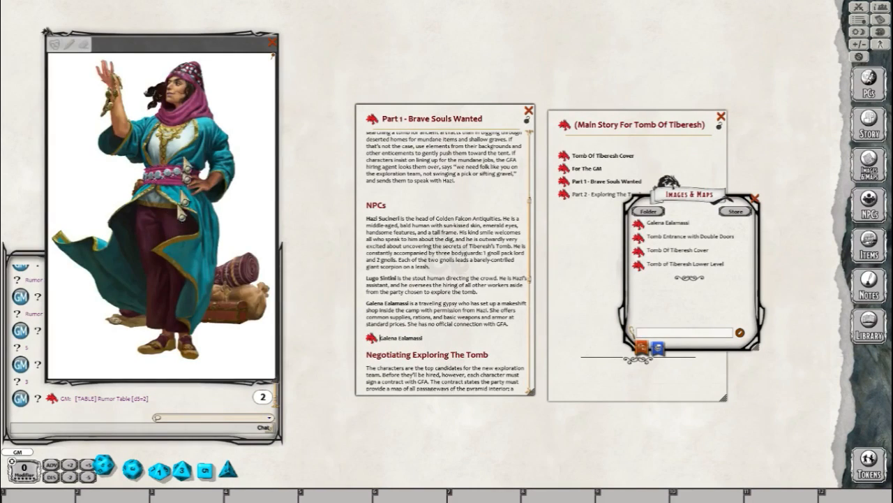
right_click(169, 187)
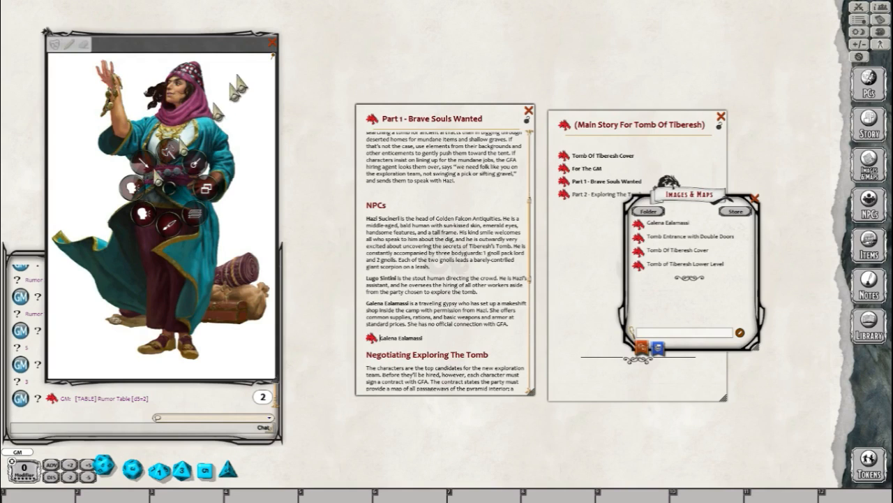
click(276, 48)
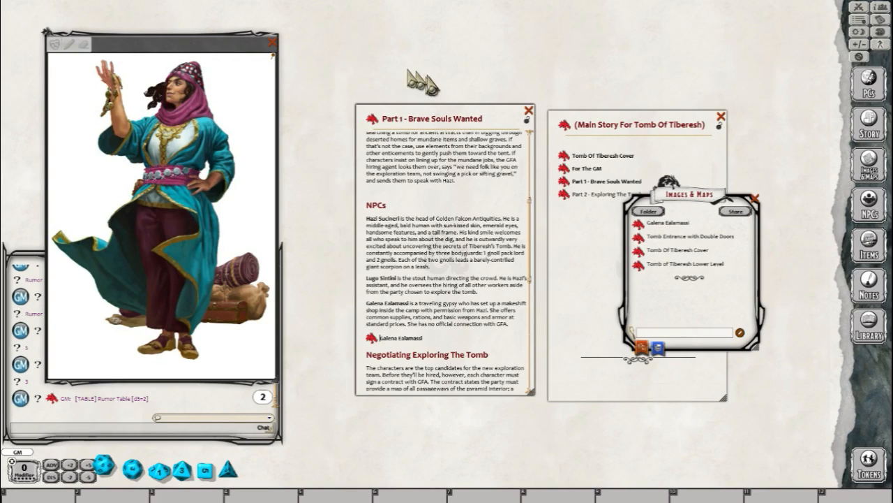
click(272, 43)
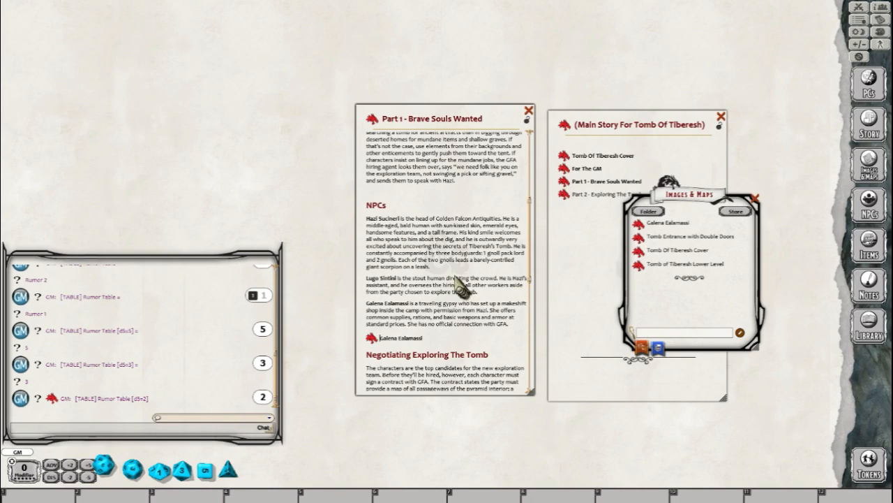
Step: Review the rest of the Part 1 entry, from Negotiating Exploring The Tomb through Adventure Hooks to the closing Part 2 link
scroll(461, 285, down, 5)
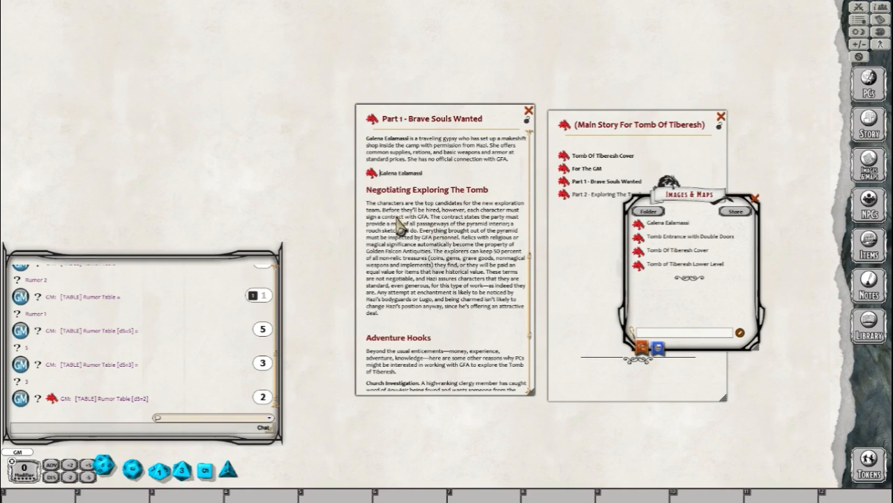
scroll(429, 209, down, 1)
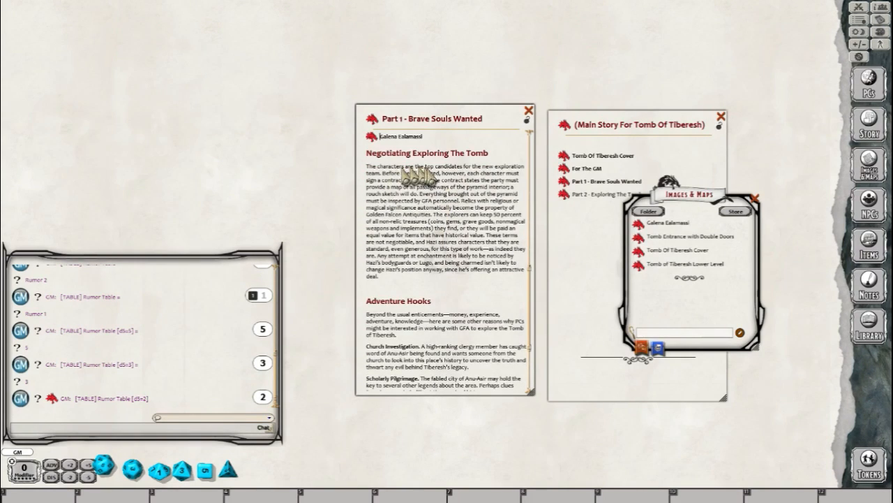
scroll(436, 230, up, 8)
scroll(431, 260, down, 7)
scroll(431, 260, down, 4)
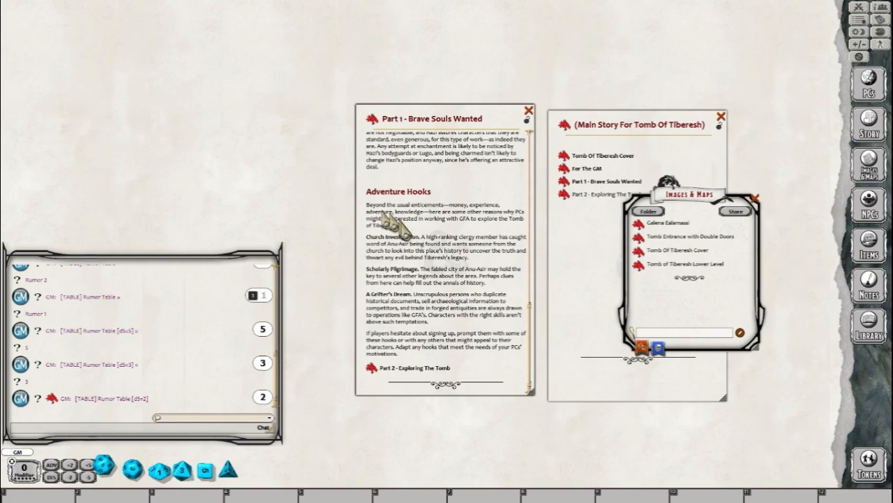
drag(367, 237, 421, 238)
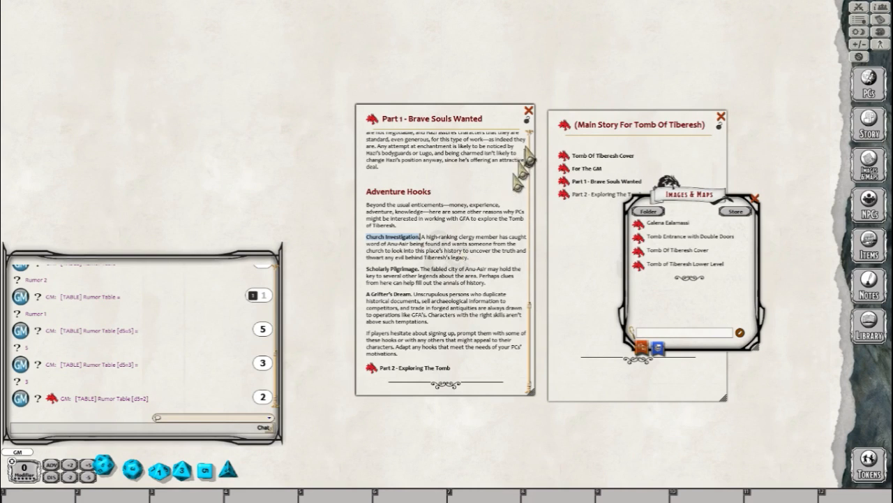
click(432, 251)
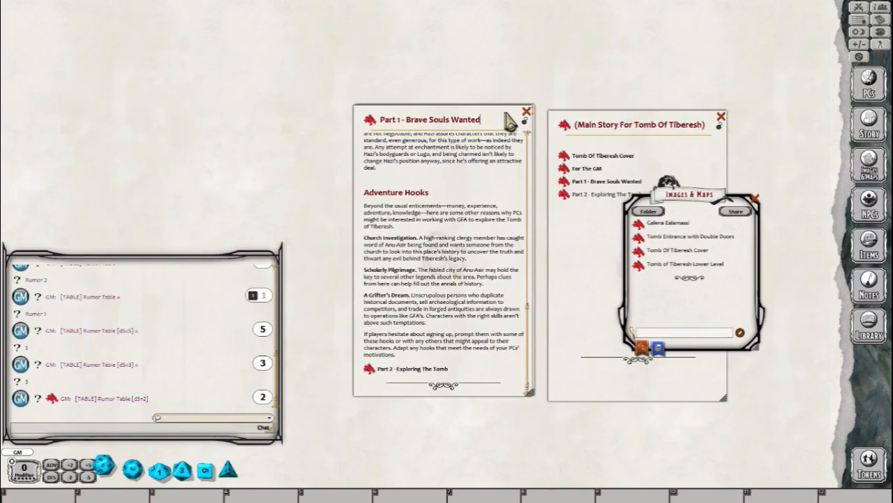
drag(505, 113, 507, 113)
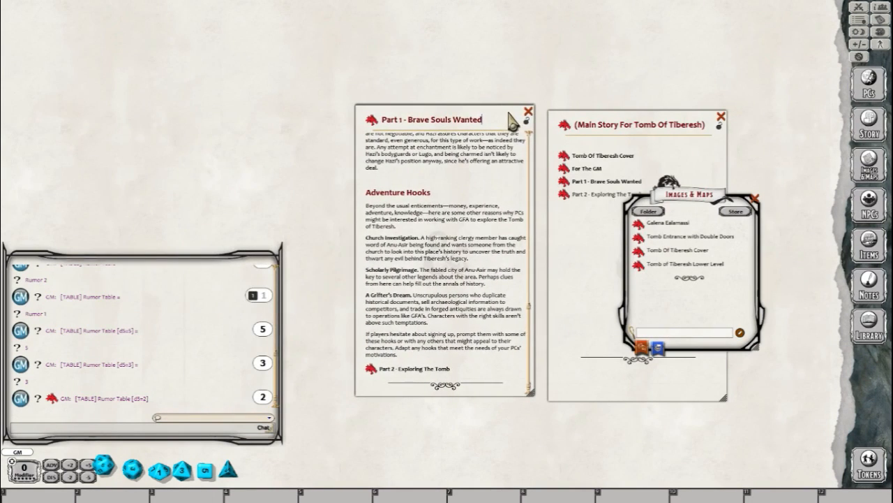
Step: Place the Story list beside the Part 1 entry and follow its closing link to the Part 2 - Exploring The Tomb entry
click(869, 124)
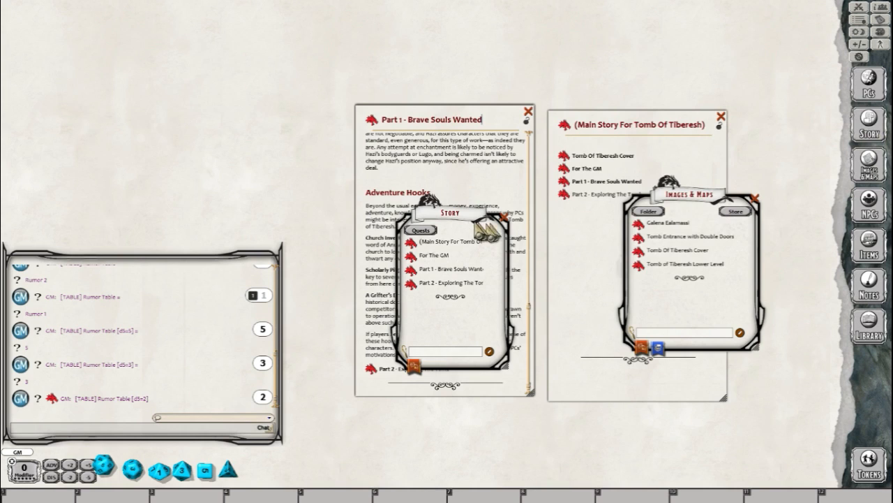
drag(448, 181, 283, 140)
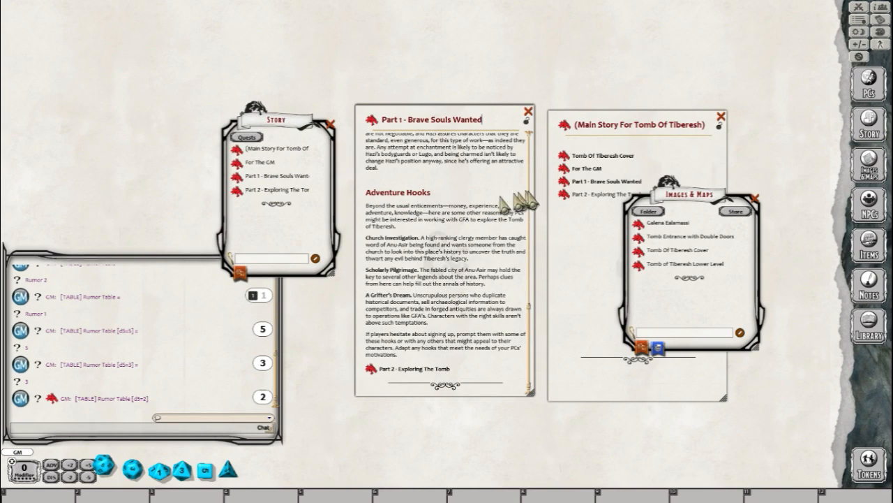
click(370, 367)
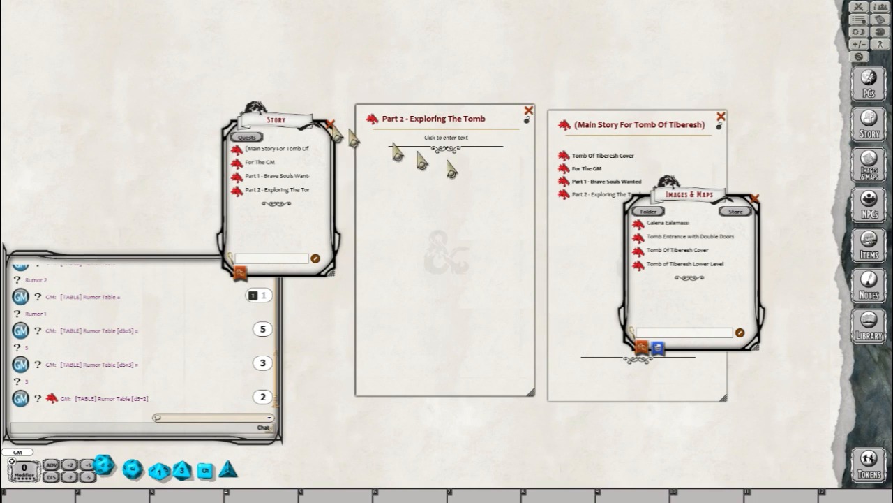
Step: Bring the Tomb of Tiberesh PDF in Acrobat Reader into view and examine the Part 2 text, numbered areas and map on pages 7 and 8
drag(892, 55, 513, 56)
scroll(474, 365, down, 6)
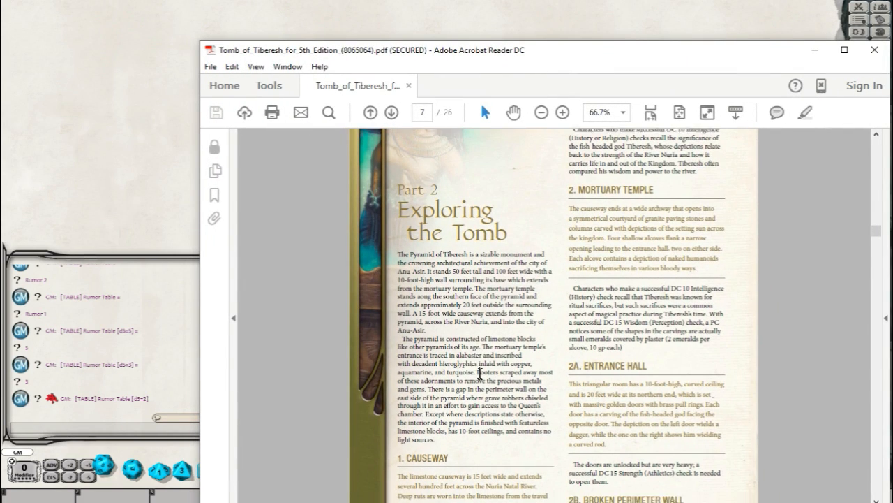
scroll(498, 346, down, 3)
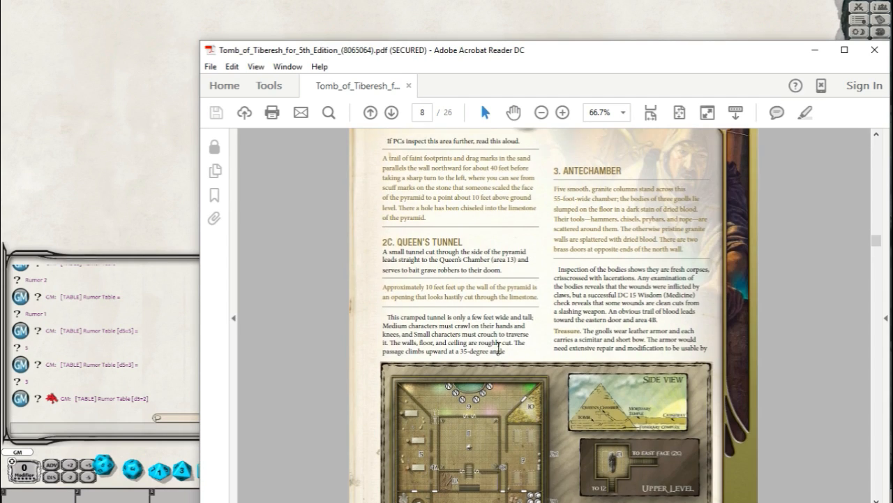
scroll(573, 276, down, 1)
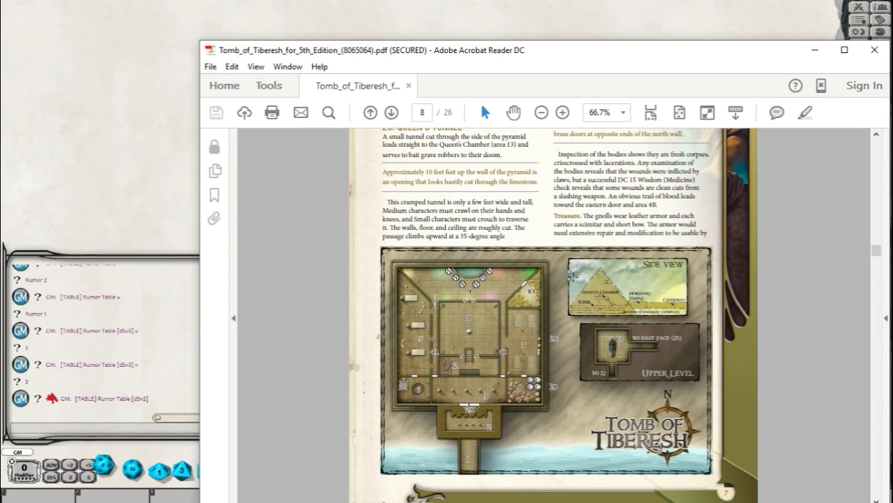
drag(534, 50, 635, 54)
scroll(646, 274, up, 10)
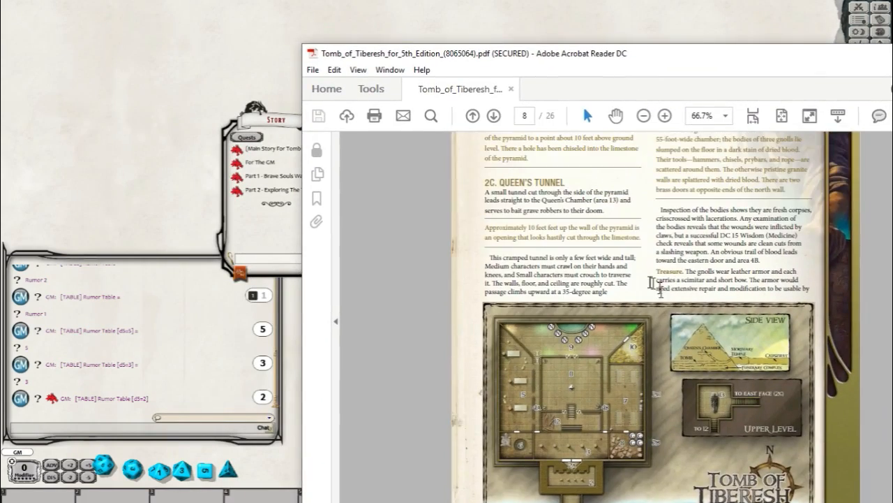
scroll(646, 274, down, 1)
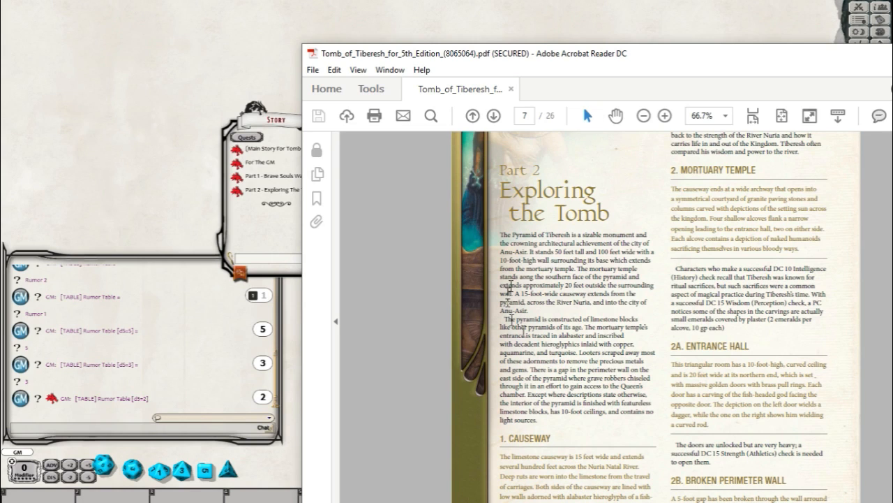
scroll(558, 342, down, 10)
scroll(567, 349, up, 10)
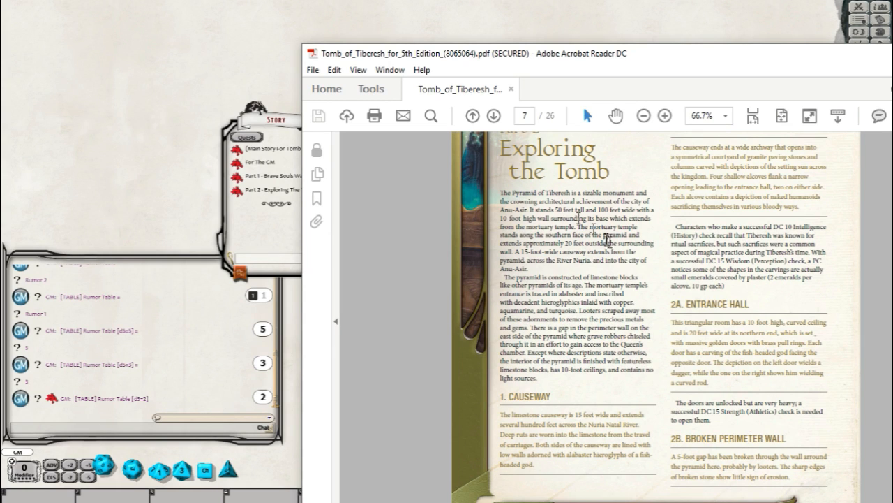
scroll(532, 205, down, 12)
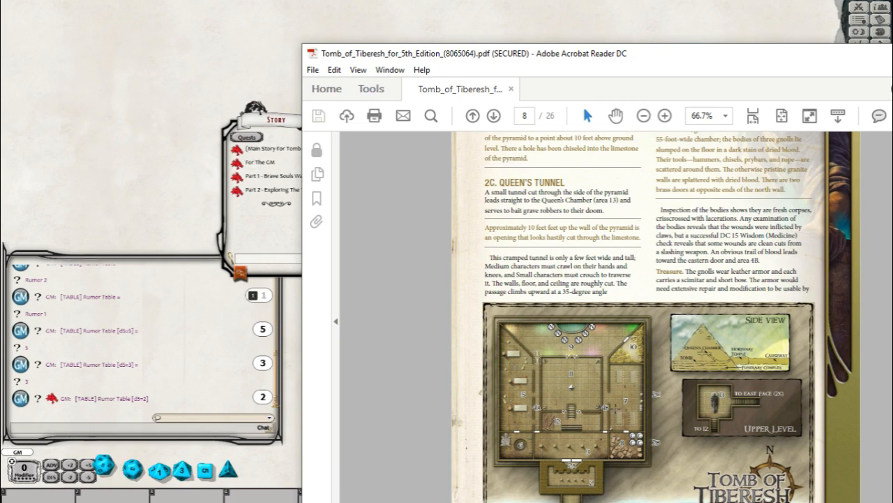
Step: Maximize the Tomb of Tiberesh PDF, enlarge it to 100%, and examine the page 8 map and the Part 2 opening on page 7
double_click(668, 55)
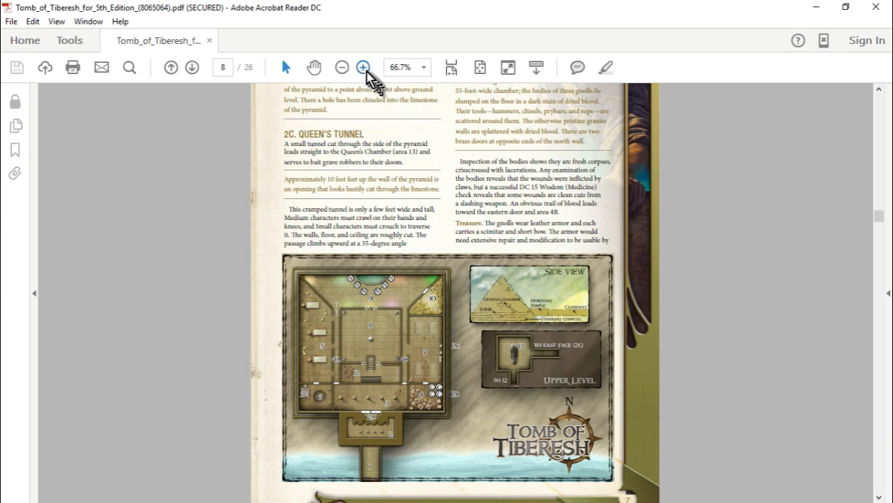
click(363, 68)
click(363, 68)
scroll(450, 293, down, 4)
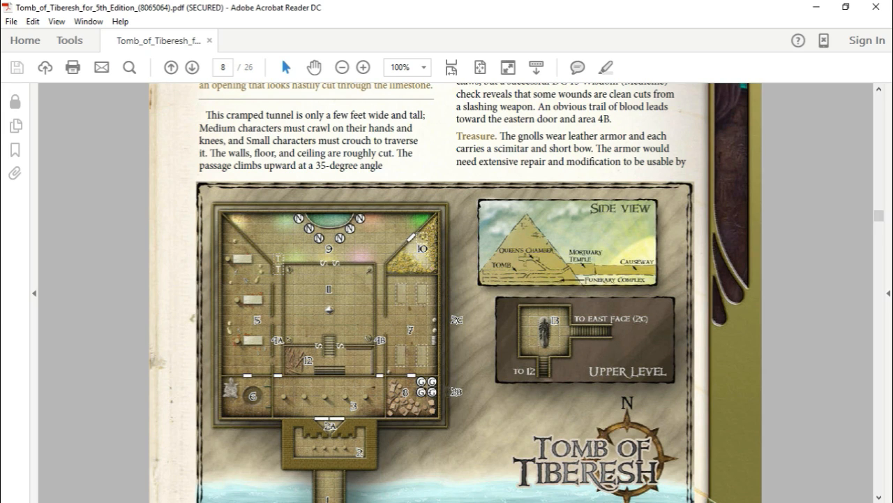
scroll(478, 339, up, 15)
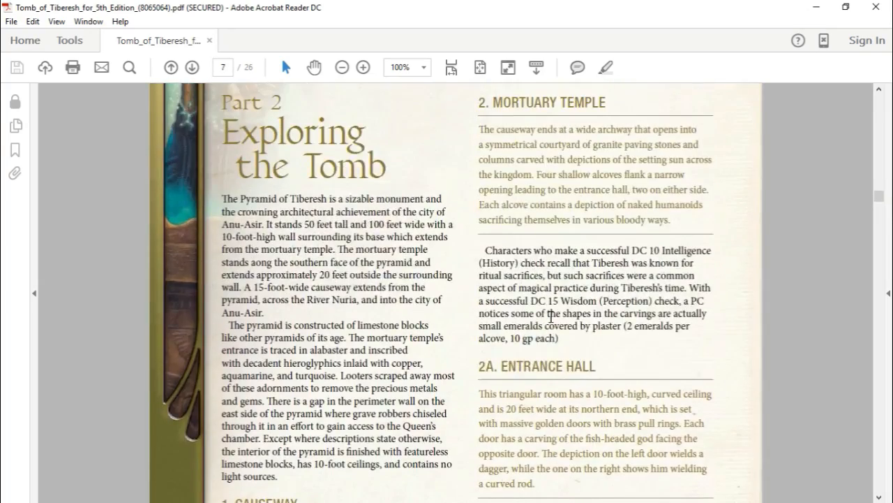
scroll(552, 315, up, 3)
click(817, 8)
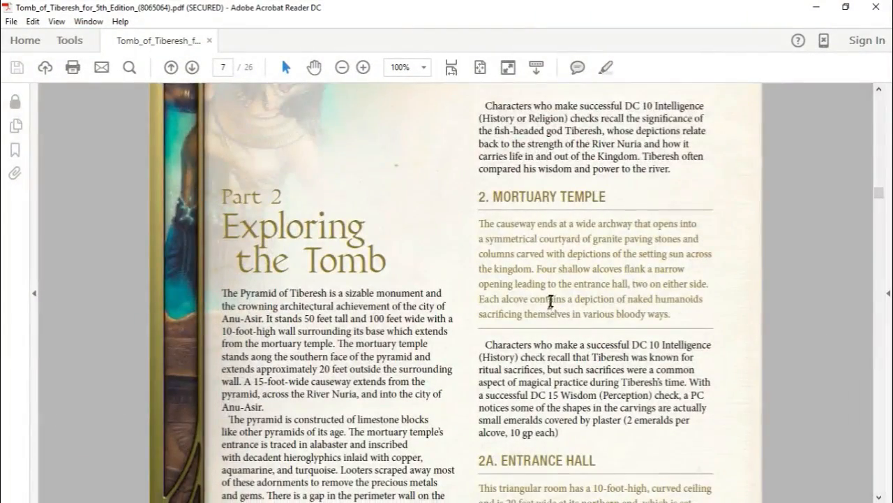
Step: Look through the numbered tomb areas and the map in the PDF, from 1. Causeway on page 7 to 8. Storage Room on page 10
scroll(551, 301, down, 5)
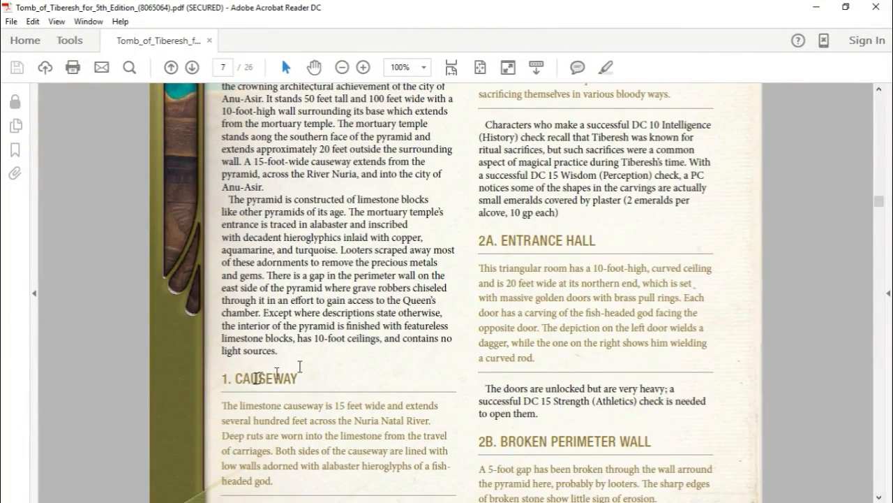
scroll(514, 342, up, 5)
scroll(604, 339, down, 15)
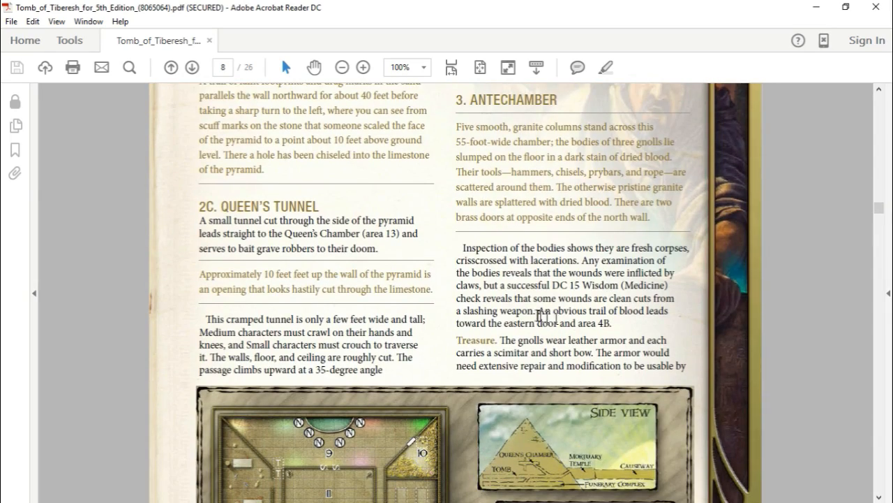
scroll(547, 315, down, 5)
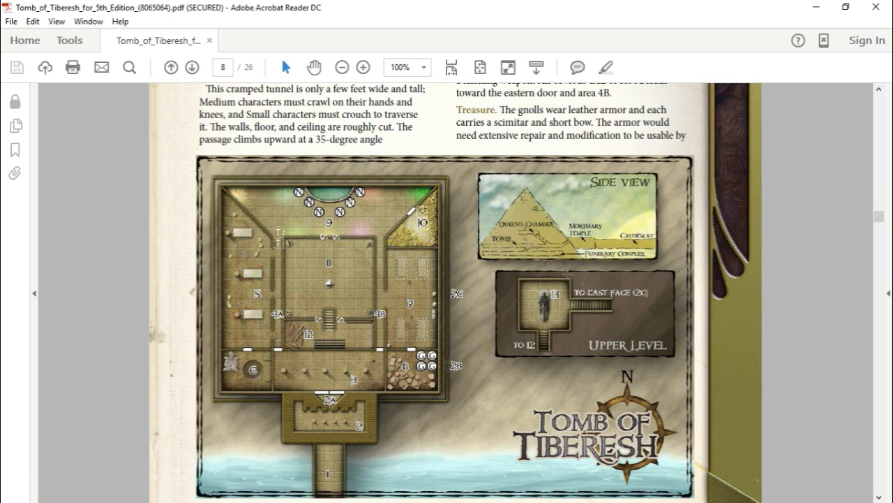
scroll(605, 310, down, 10)
scroll(608, 312, down, 15)
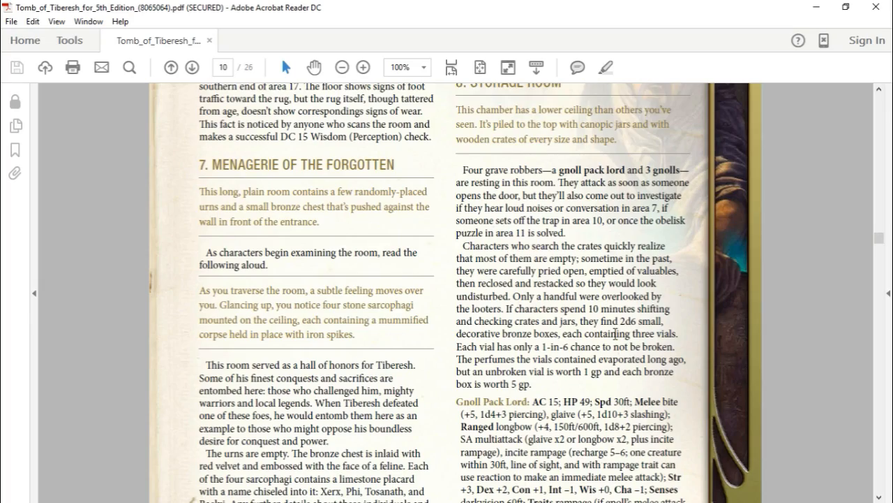
scroll(614, 331, up, 15)
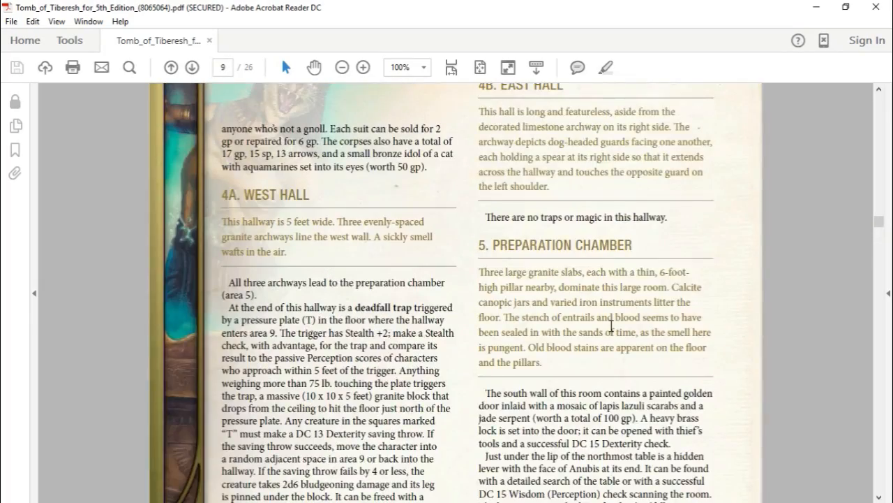
scroll(611, 326, up, 10)
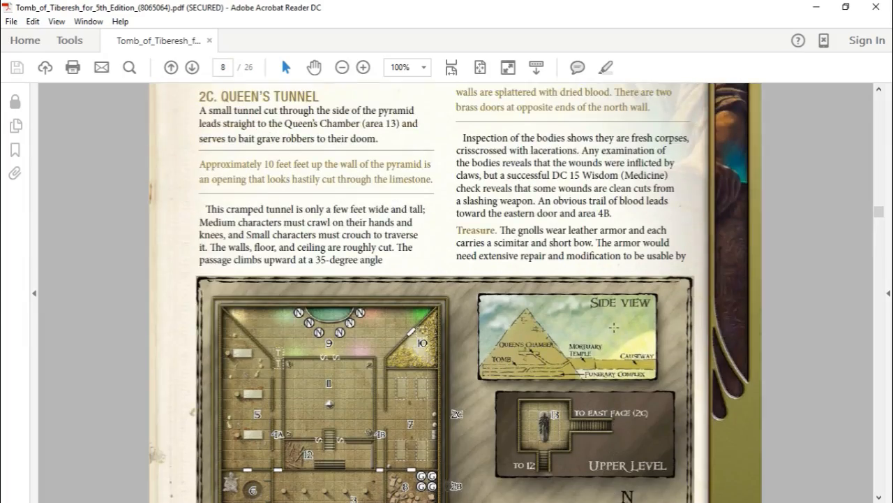
scroll(613, 327, up, 3)
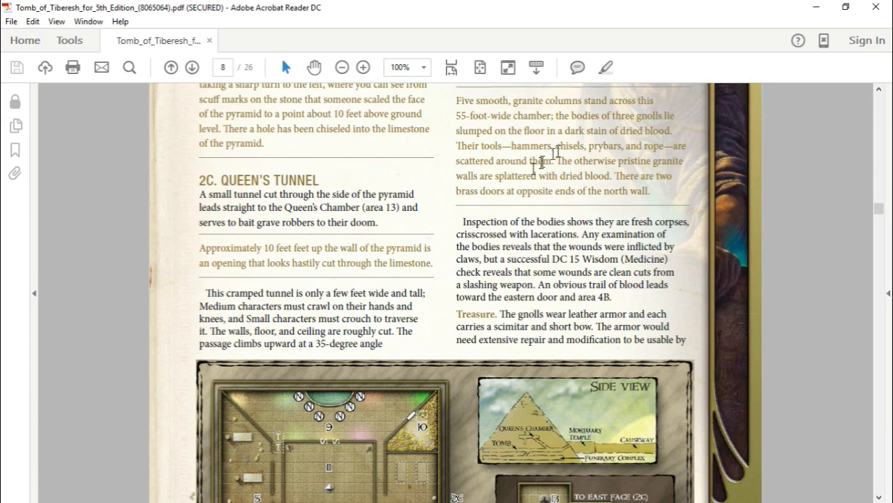
scroll(444, 179, up, 10)
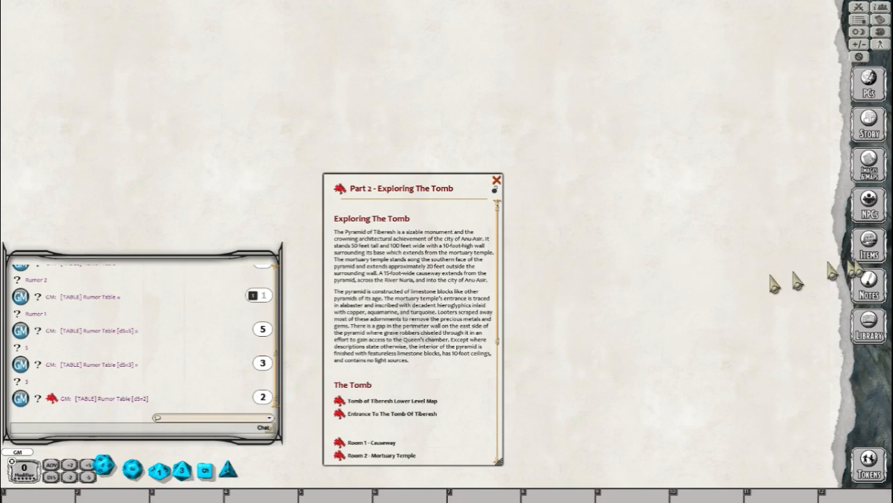
Step: Bring the PDF back over the Fantasy Grounds desktop and return to the start of Part 2 - Exploring the Tomb on page 7
drag(892, 31, 654, 33)
click(620, 258)
scroll(644, 273, up, 2)
scroll(643, 274, up, 10)
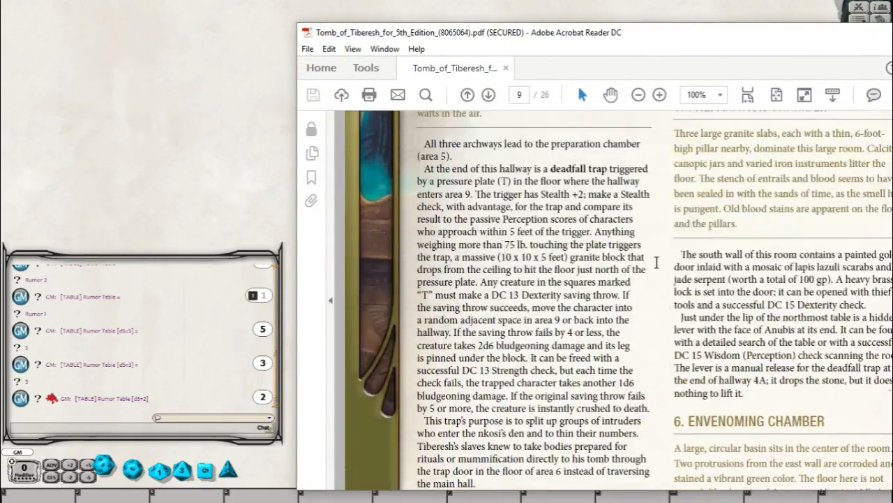
scroll(693, 279, up, 10)
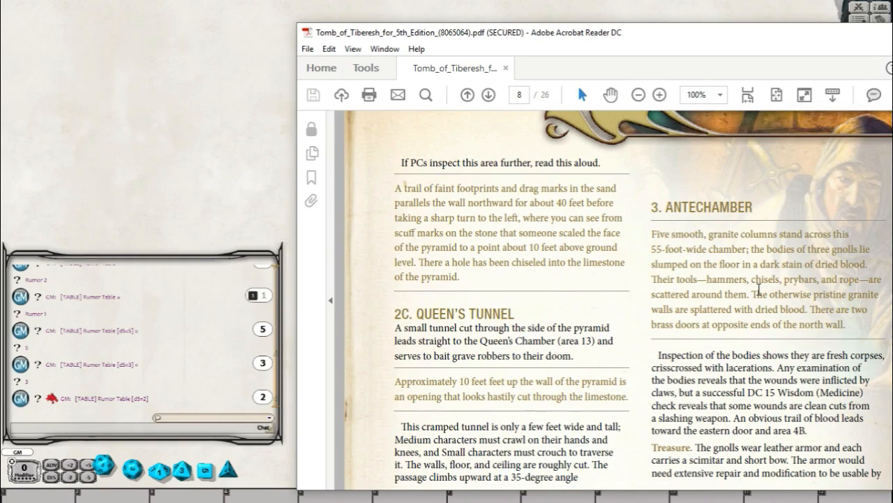
scroll(642, 251, up, 10)
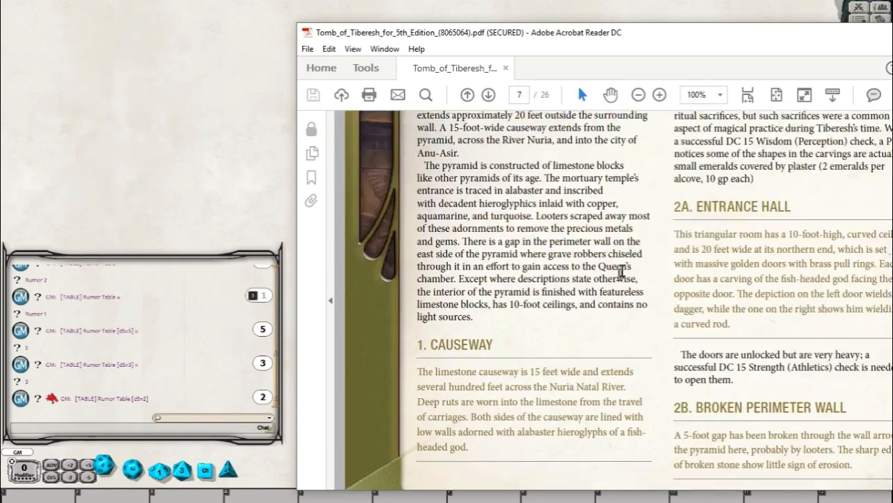
scroll(668, 264, up, 3)
scroll(565, 200, down, 1)
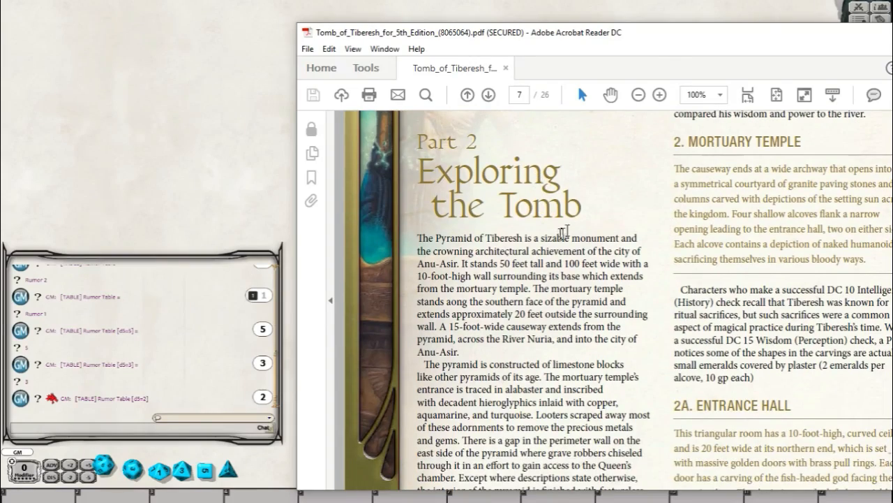
Step: Move the PDF out of the way, test the Entrance To The Tomb Of Tiberesh link in Part 2, and close the picture
drag(635, 40, 892, 311)
scroll(404, 269, down, 3)
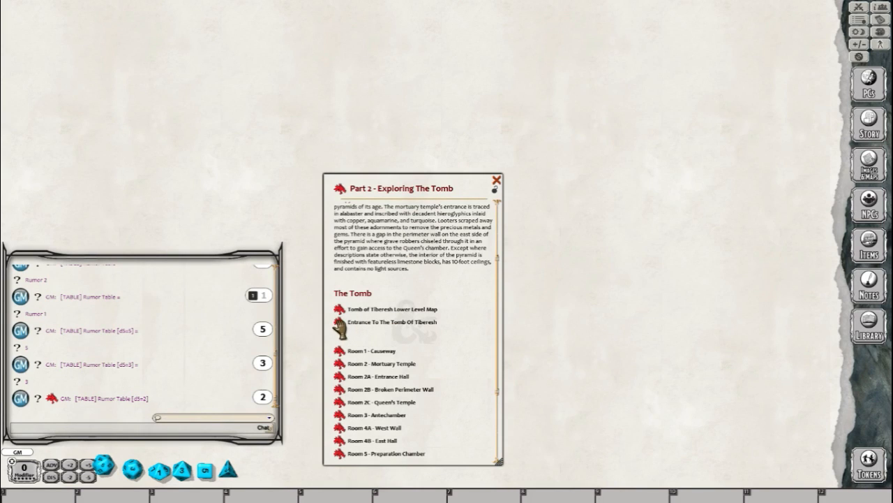
click(340, 322)
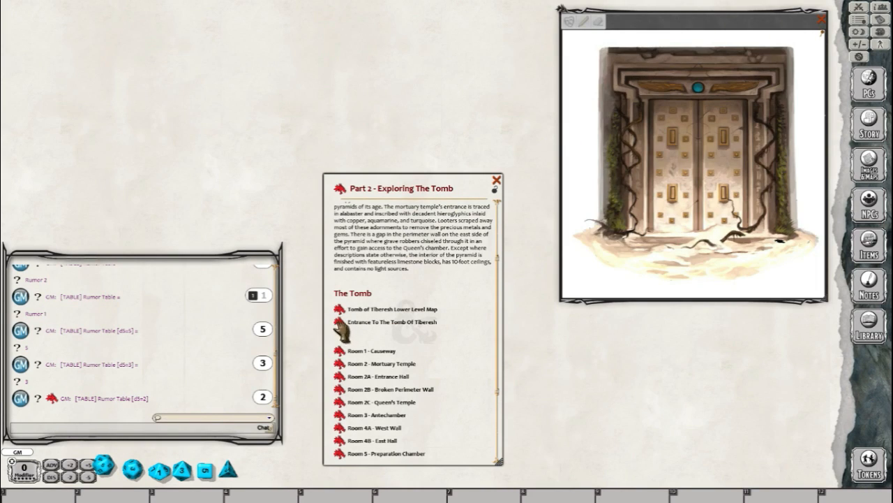
click(822, 19)
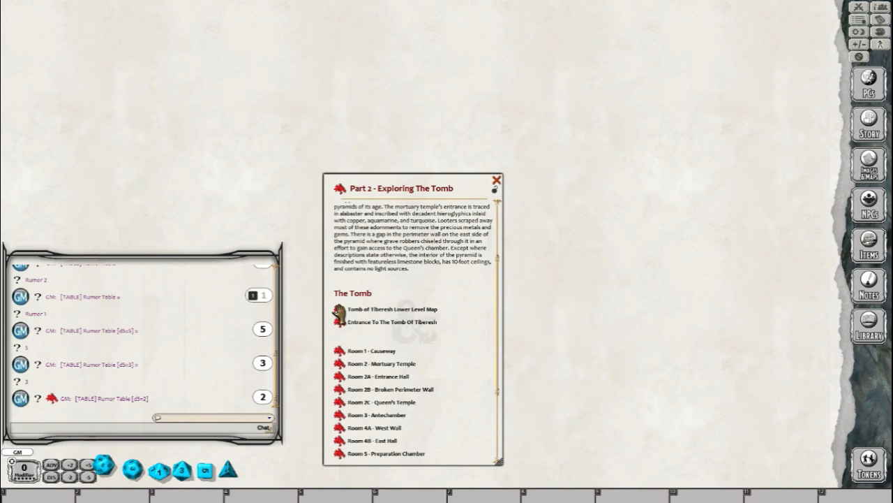
Step: Open the Tomb of Tiberesh Lower Level Map from its Part 2 link and bring the entry's room links in front of the map
click(339, 309)
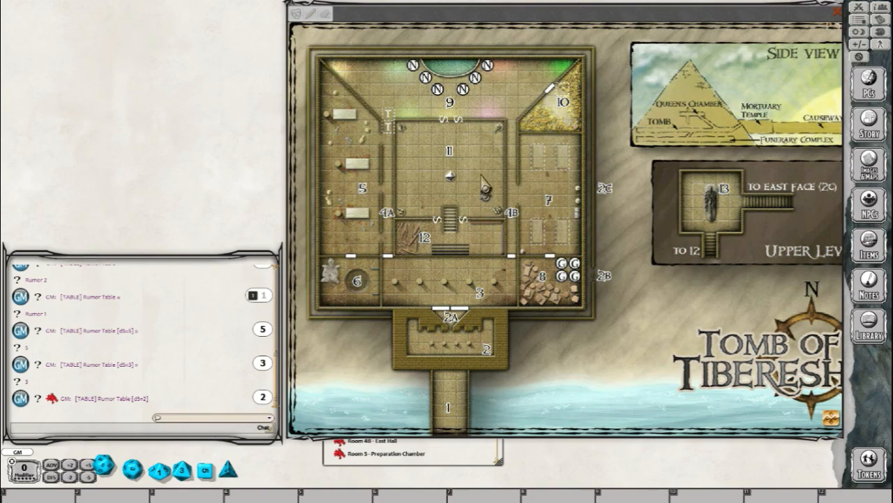
click(492, 462)
scroll(436, 338, down, 3)
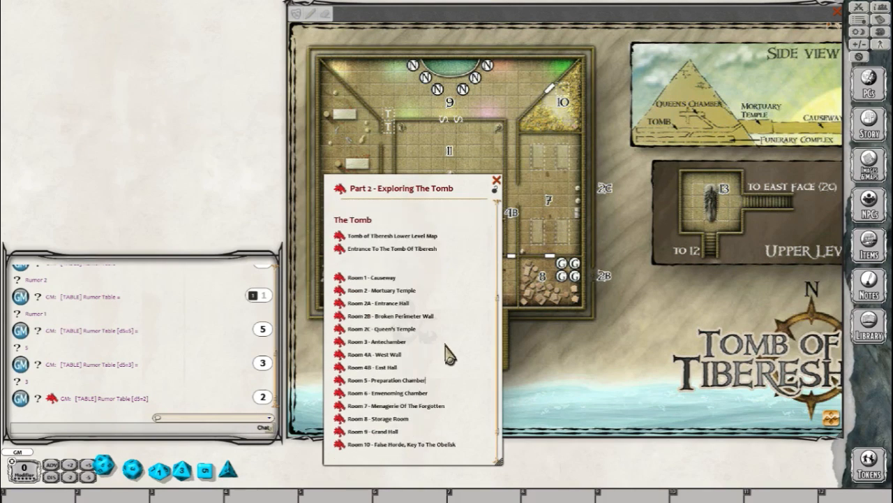
scroll(427, 332, up, 3)
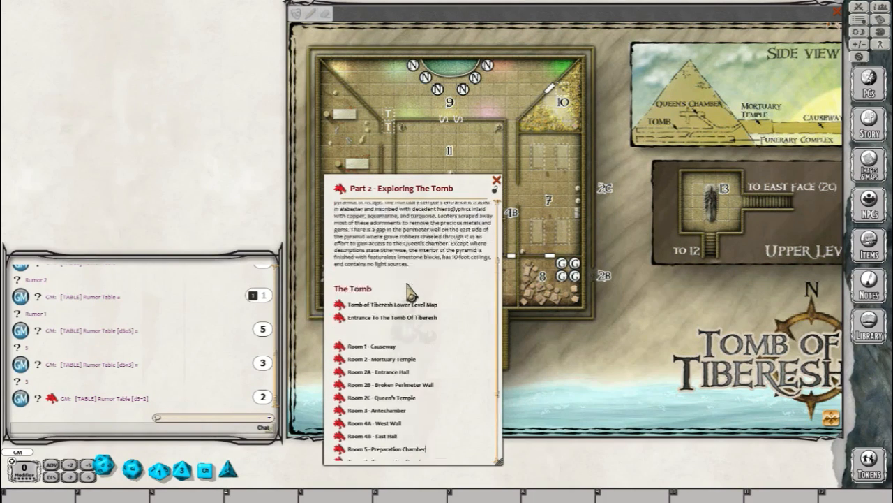
scroll(419, 266, down, 2)
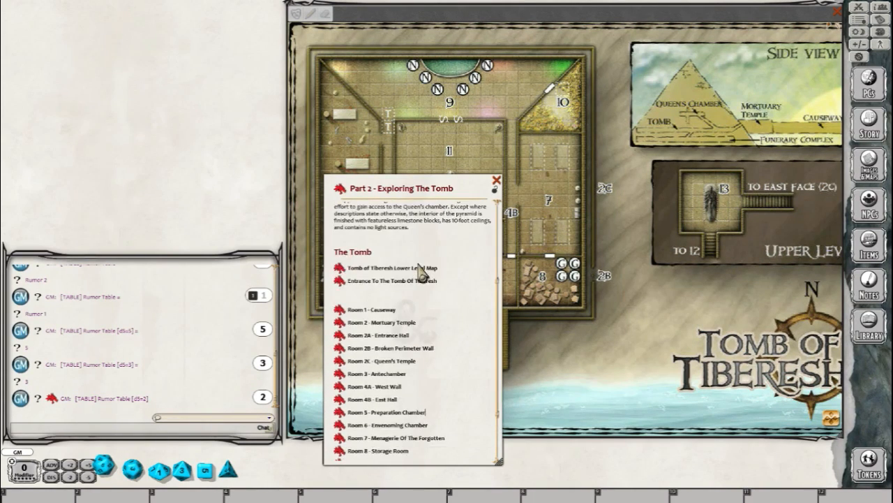
Step: Minimize the Part 2 entry to uncover the map, and restore the entry in front of it
right_click(452, 321)
click(478, 294)
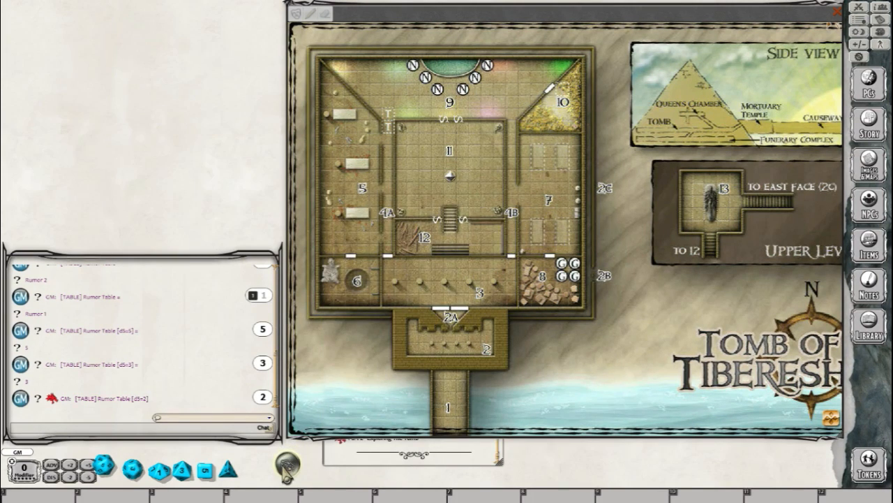
click(284, 461)
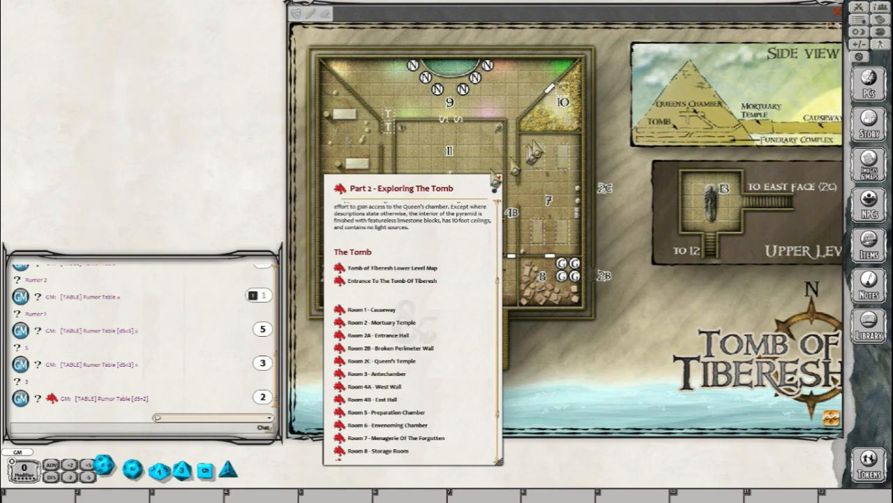
click(538, 72)
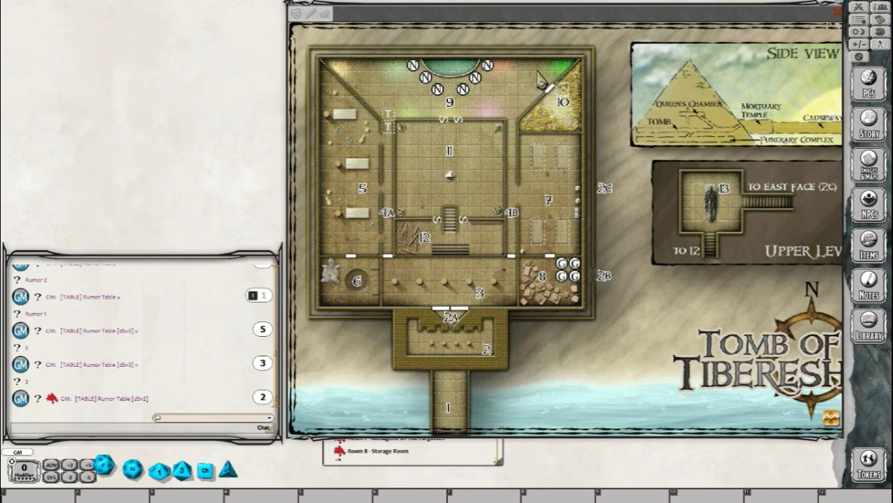
click(461, 457)
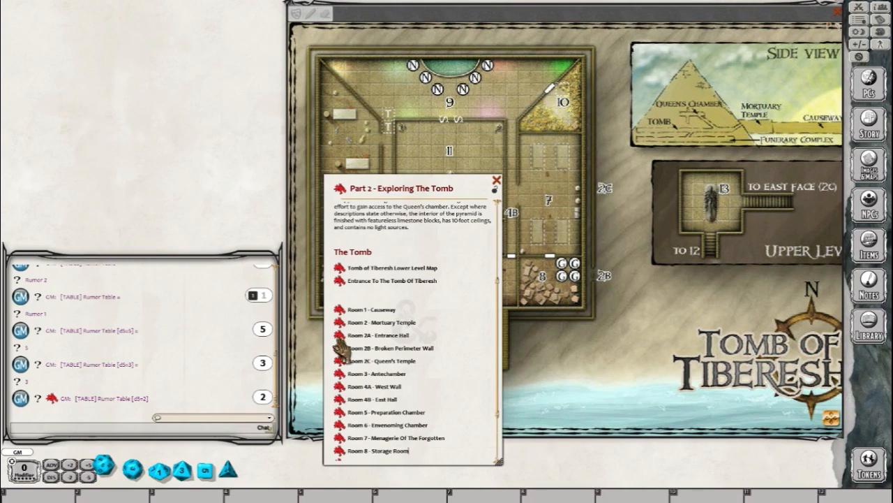
Step: Place the Part 2 entry beside the lower level map, with its links for Rooms 1 to 10 in view
scroll(429, 345, down, 3)
scroll(423, 349, up, 5)
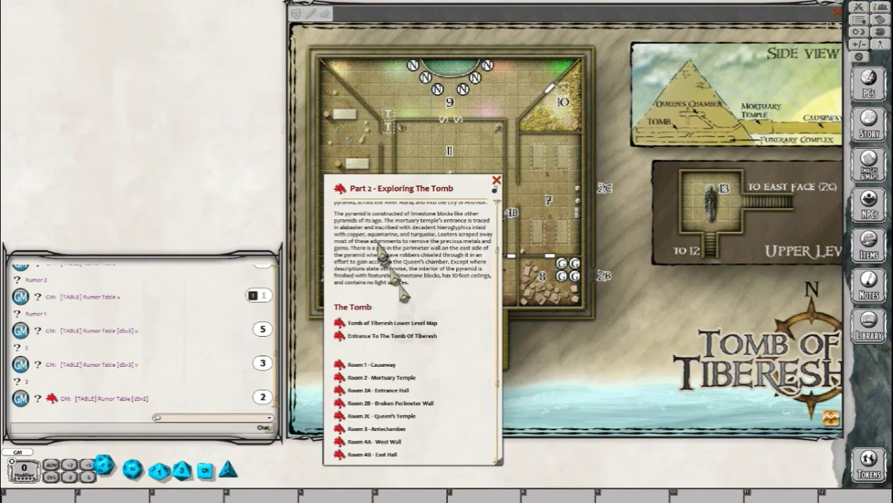
scroll(415, 283, up, 2)
scroll(373, 324, down, 3)
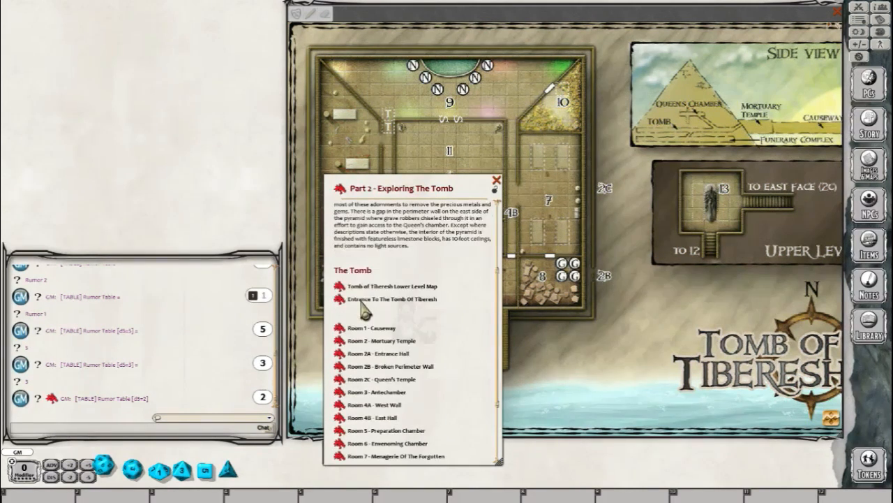
scroll(361, 293, down, 2)
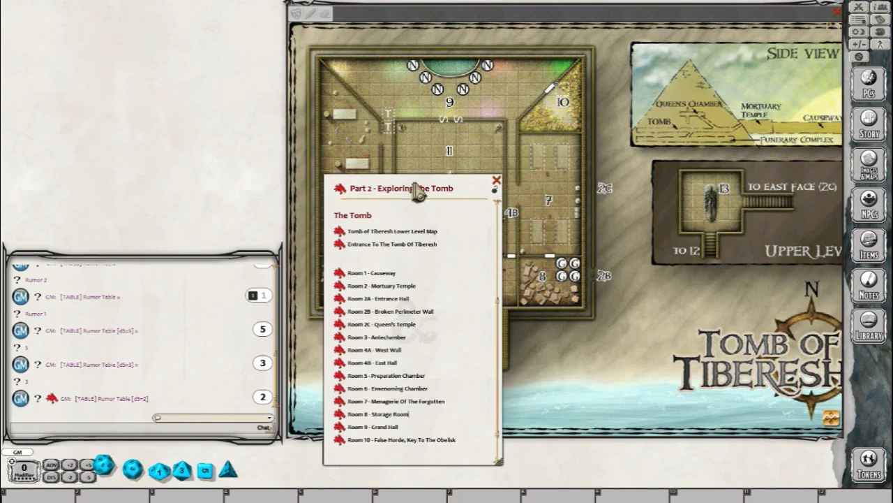
drag(424, 185, 204, 160)
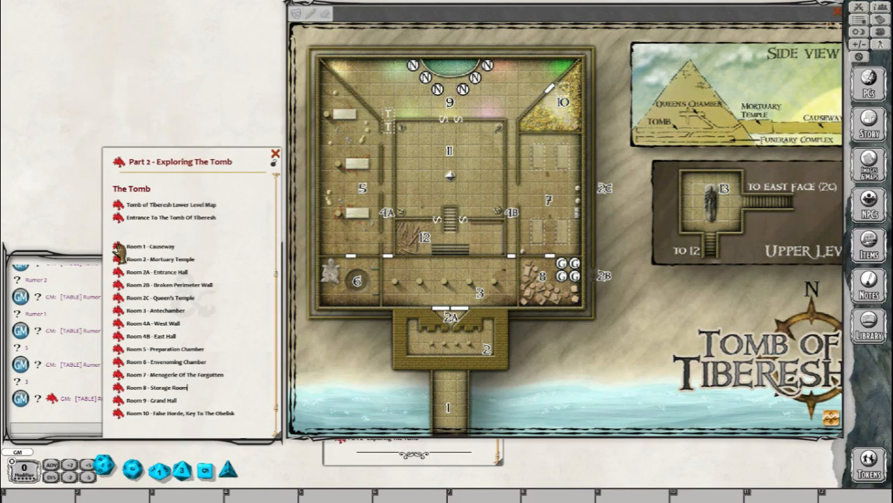
Step: Pin the Room 1 - Causeway link to area 1 of the map, test the pin by opening its entry, and close the entry
drag(119, 250, 457, 386)
double_click(451, 394)
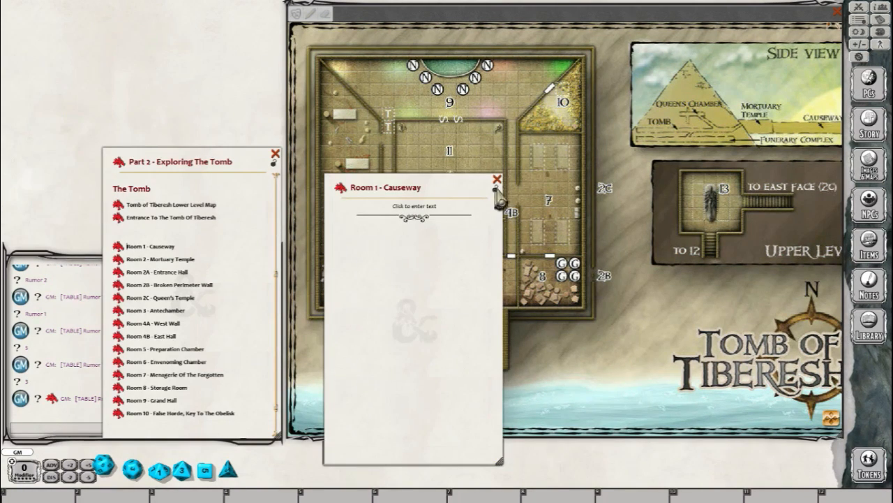
click(497, 180)
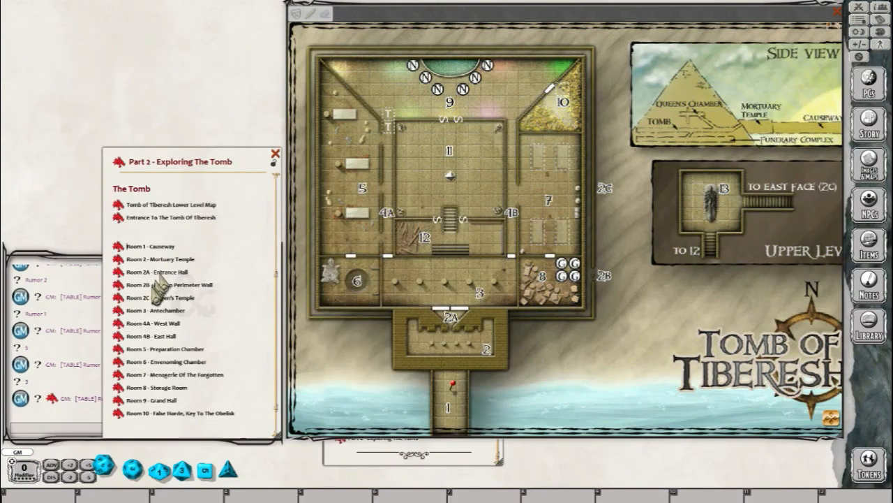
Step: Pin the Room 2 - Mortuary Temple and Room 2A - Entrance Hall links to areas 2 and 2A of the map
drag(123, 264, 457, 336)
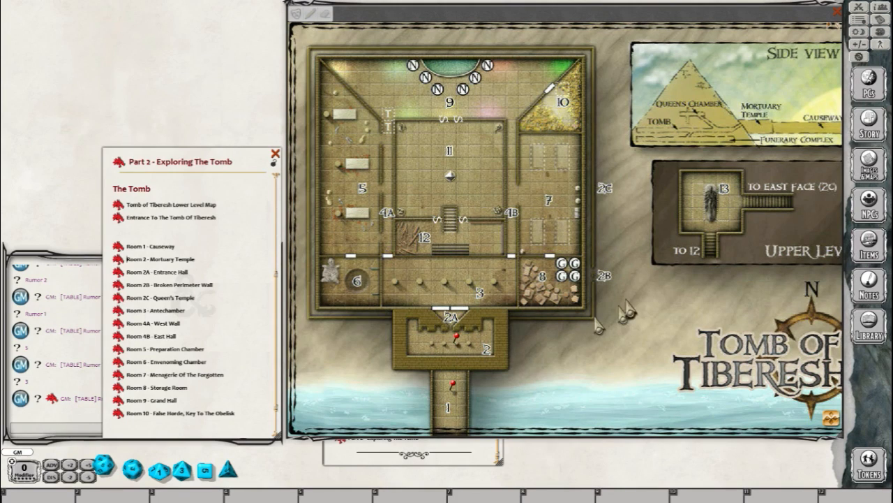
drag(119, 277, 455, 318)
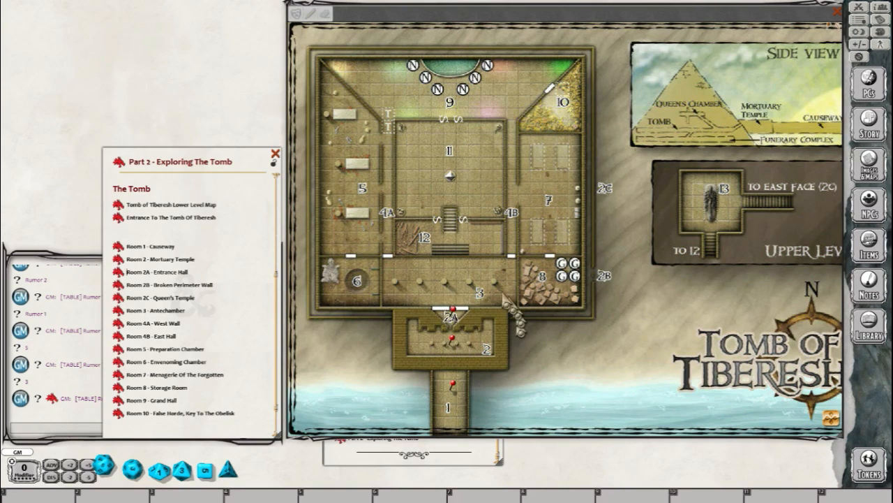
Step: Pin the Room 3 - Antechamber and Room 8 - Storage Room links to areas 3 and 8, and open the Room 8 entry from its pin
drag(118, 311, 477, 283)
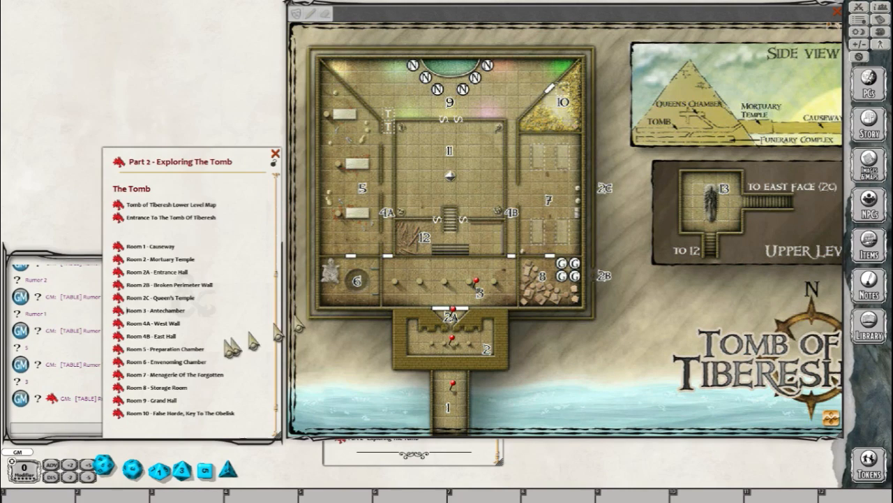
drag(119, 390, 537, 274)
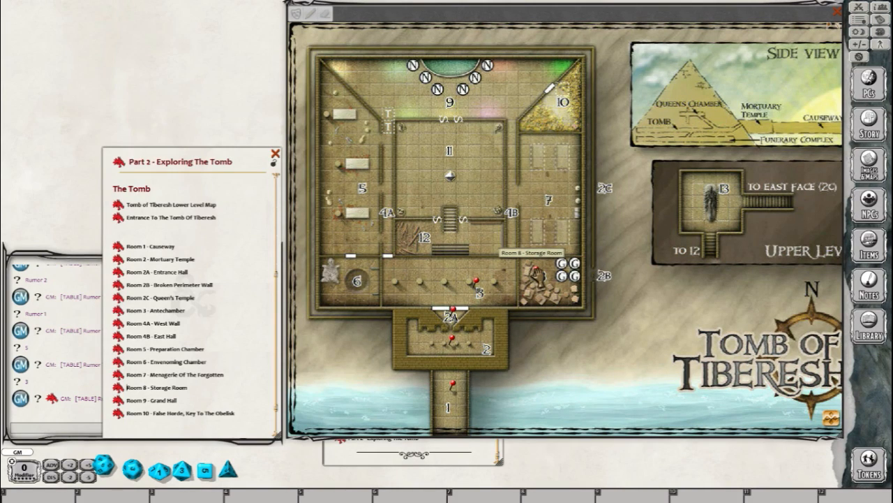
double_click(536, 270)
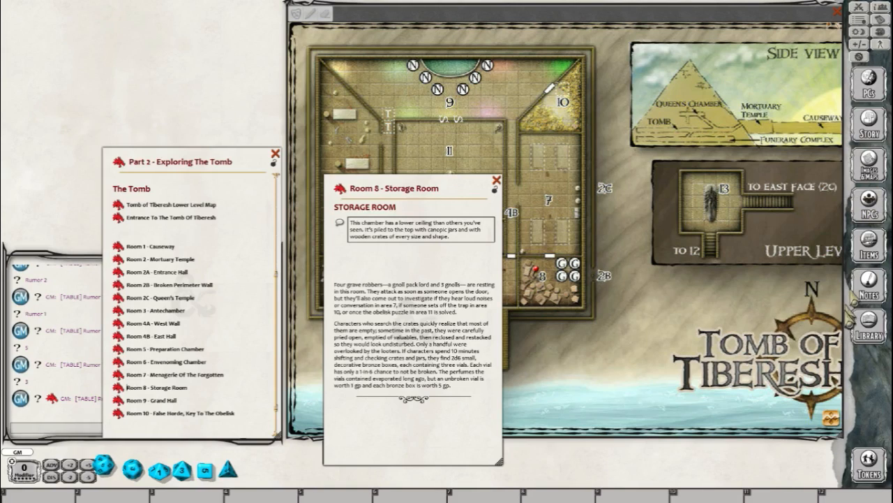
Step: Insert links to the Lower Tomb Room 8 encounter and the Lower Tomb Room 8 parcel below the Storage Room's read-aloud box
click(872, 216)
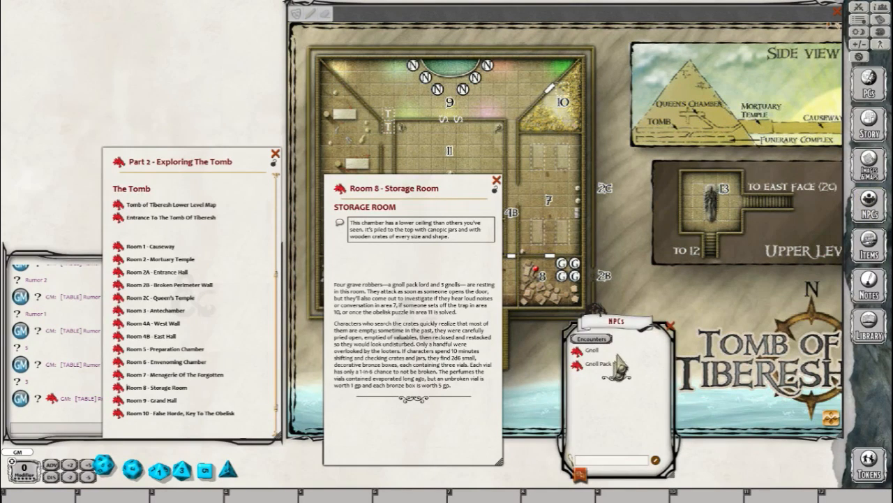
click(595, 342)
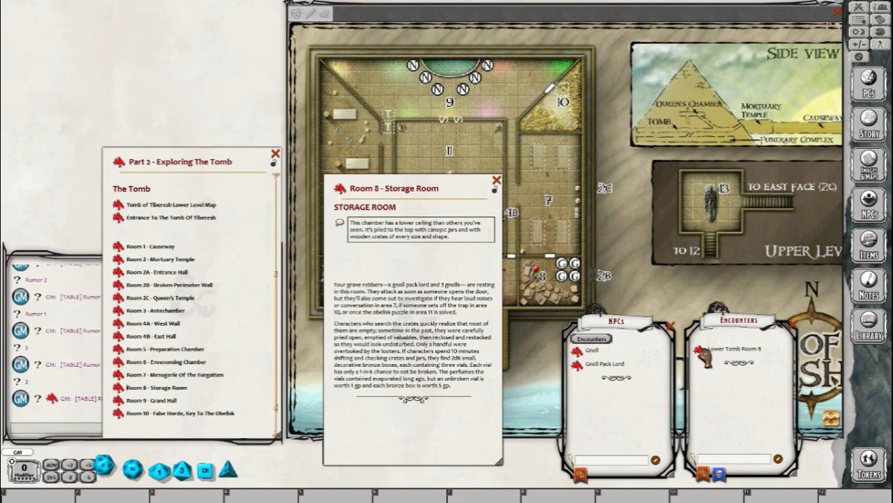
drag(700, 354, 340, 257)
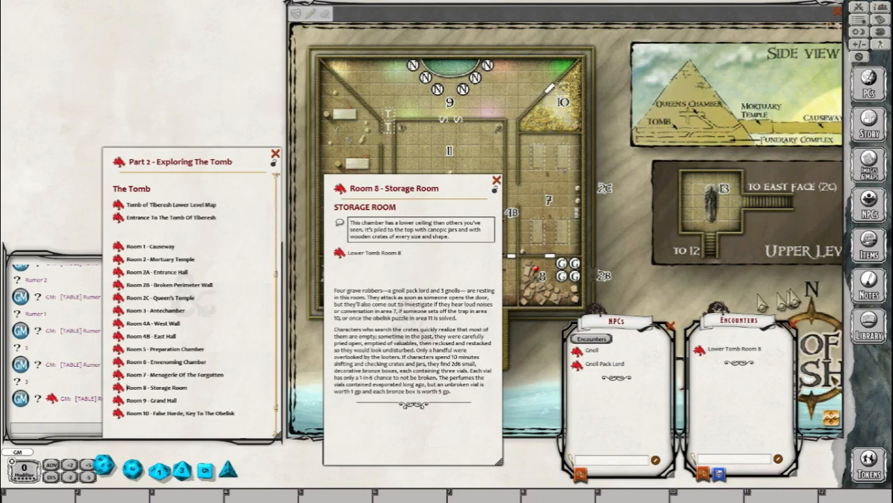
click(868, 246)
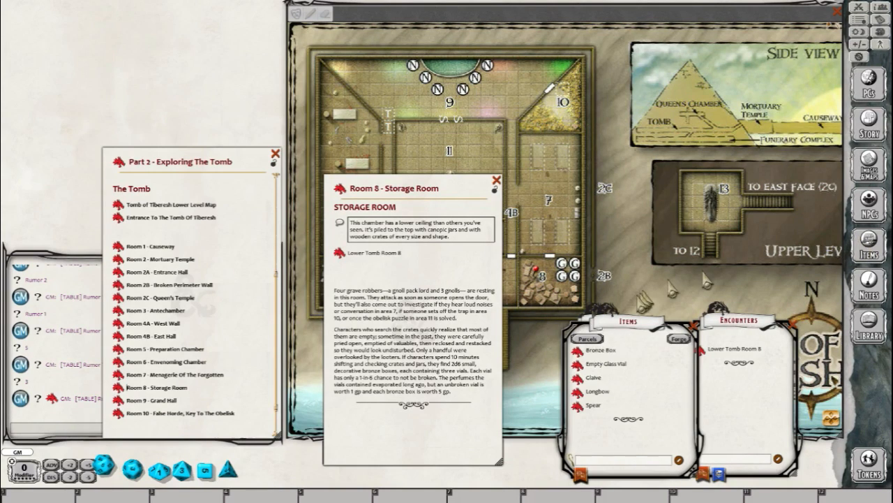
click(586, 338)
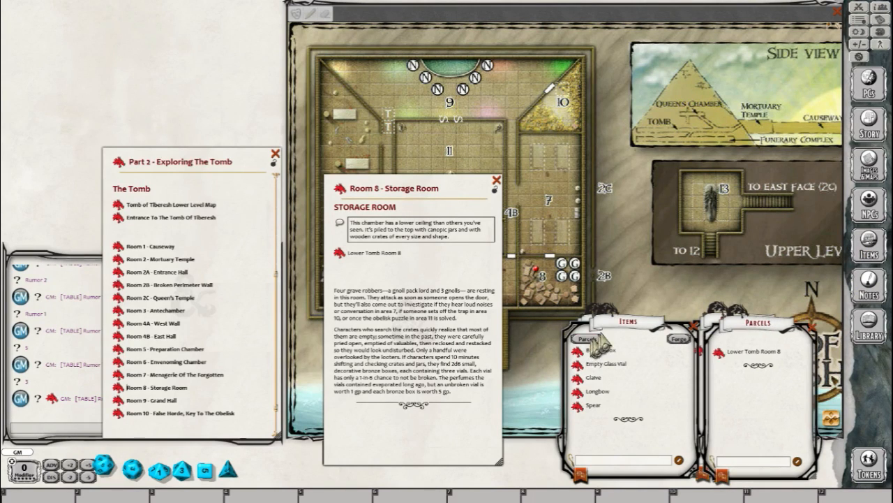
drag(721, 357, 347, 252)
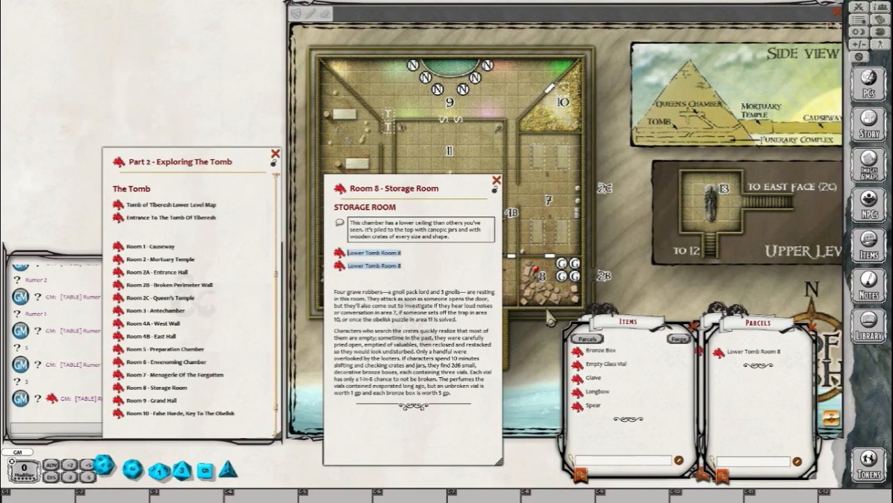
Step: Rename the Storage Room's two new links as Gnoll Encounter and Loot Parcel, and close the parcel, encounter, item and NPC lists
click(405, 272)
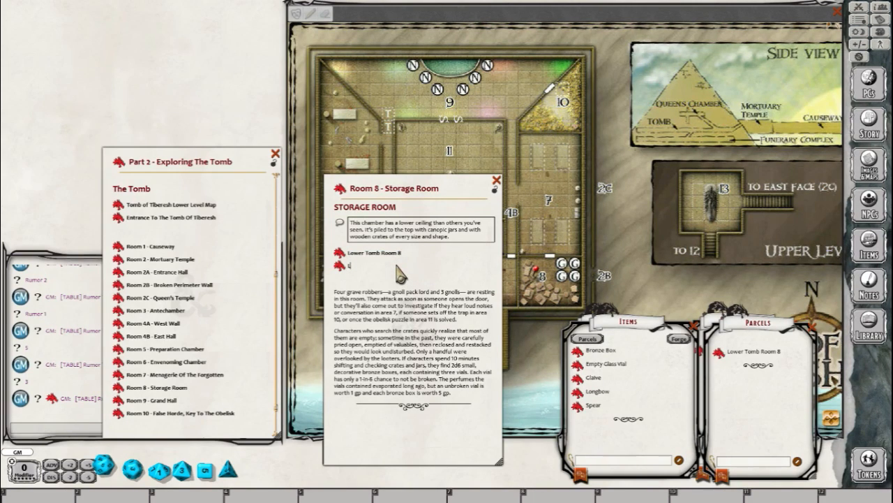
text(P)
text(Gnoll Encounter)
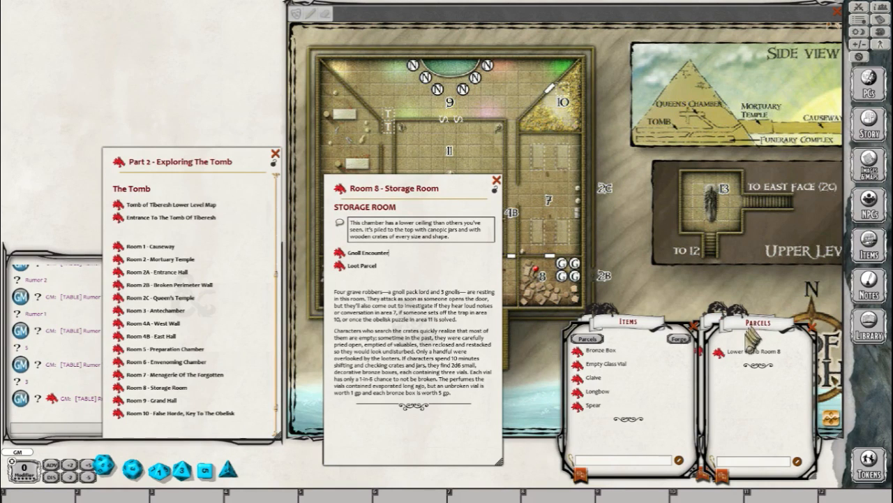
click(812, 326)
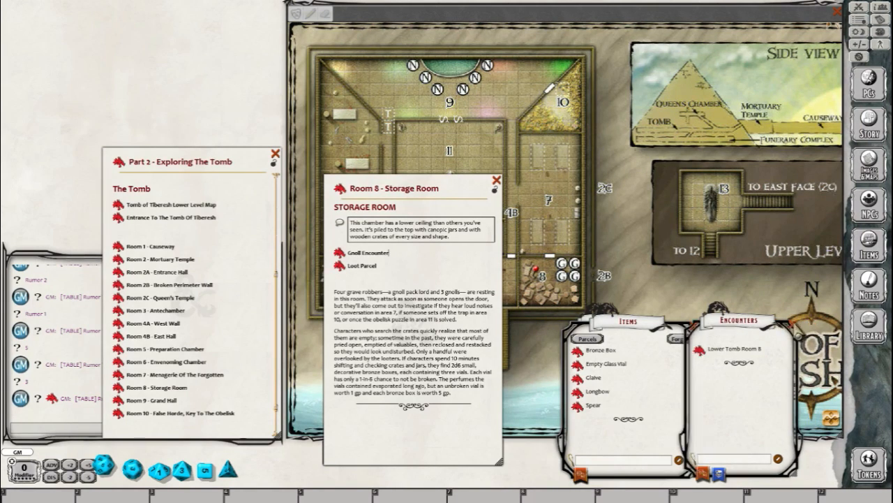
click(791, 325)
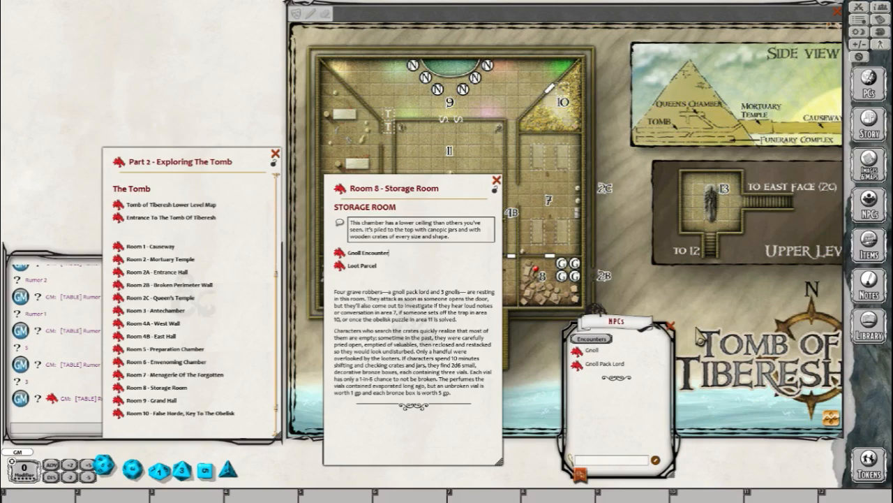
click(693, 325)
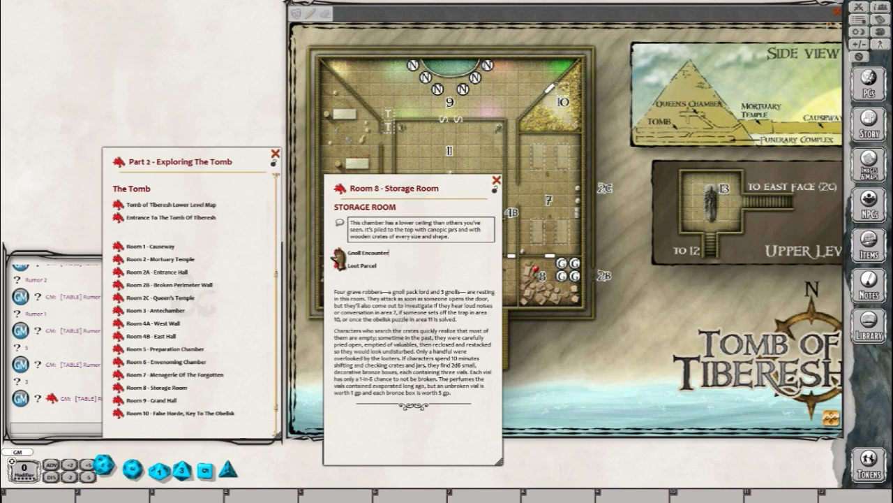
Step: Add the Gnoll Encounter of Room 8 to the combat tracker and make all its tokens visible on the map
click(339, 260)
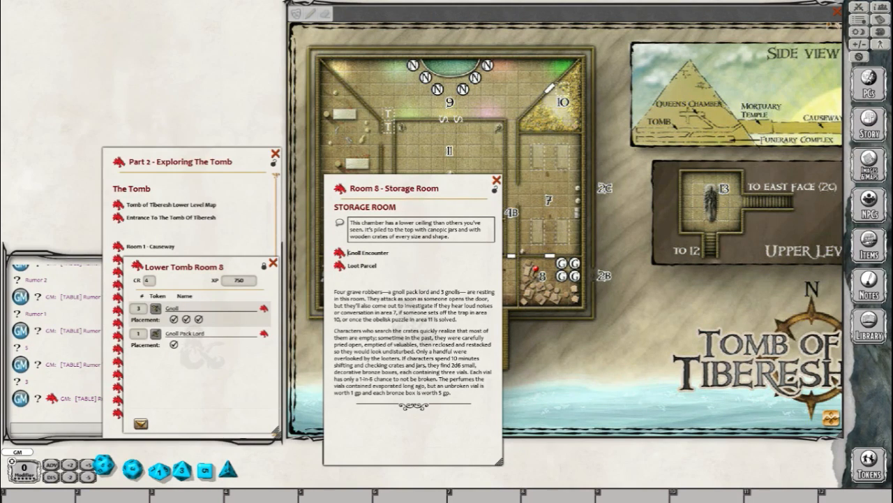
click(863, 9)
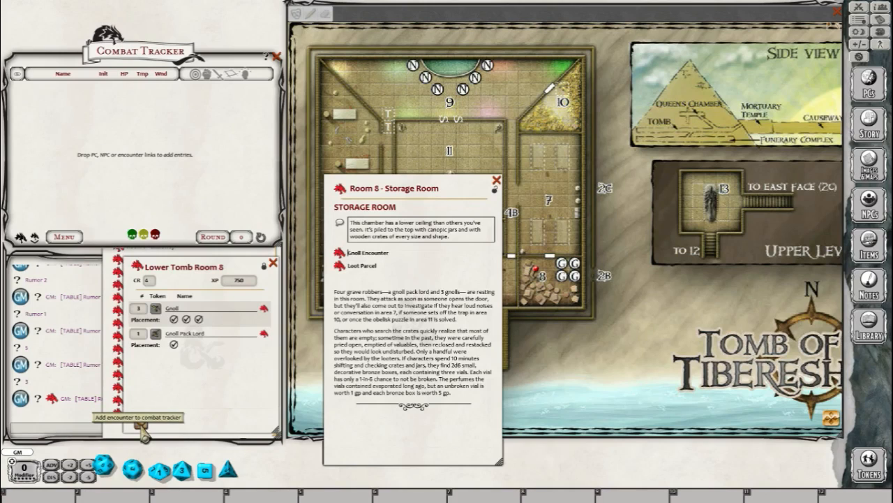
click(140, 423)
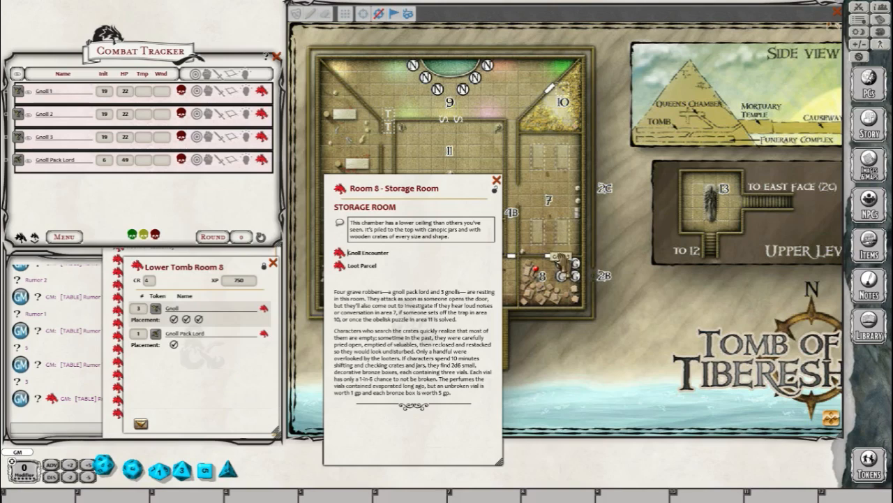
click(17, 74)
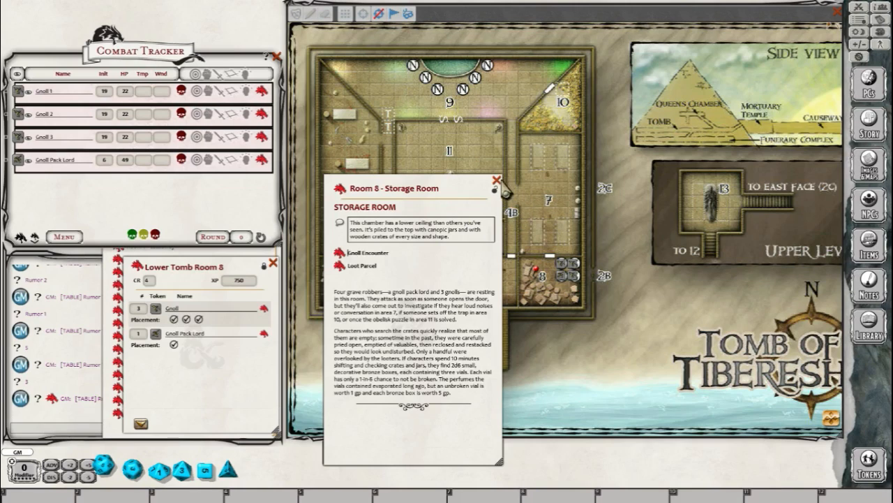
Step: Close the Room 8 entry and its encounter, and place the Part 2 entry in front of the lower level map
click(497, 182)
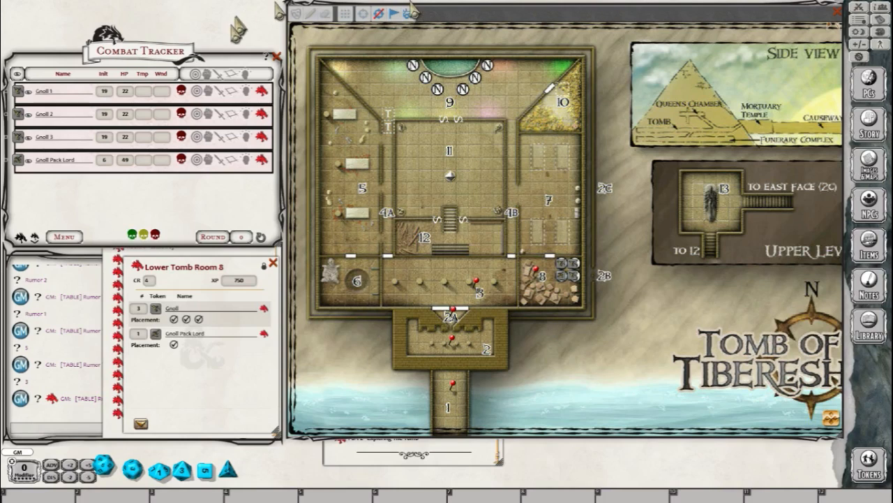
click(272, 263)
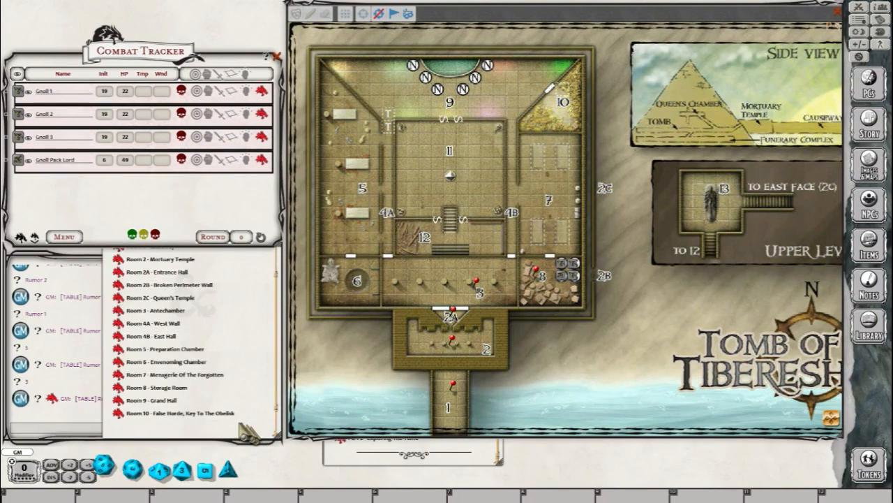
click(217, 426)
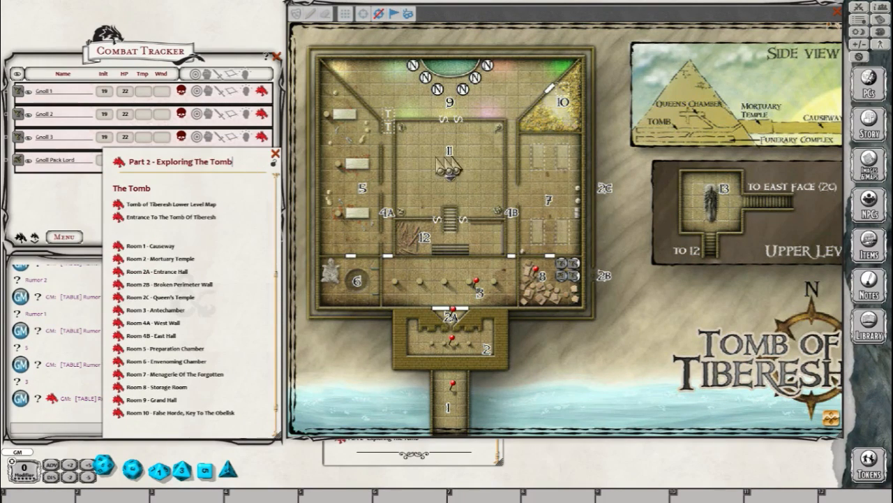
drag(169, 163, 392, 190)
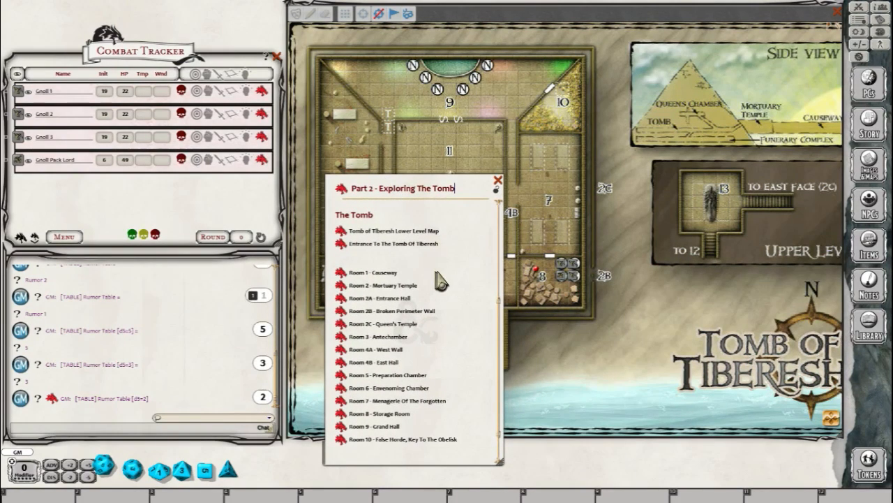
Step: Review the Part 2 entry's introduction and its list of map and room links
scroll(444, 276, up, 3)
scroll(447, 273, up, 1)
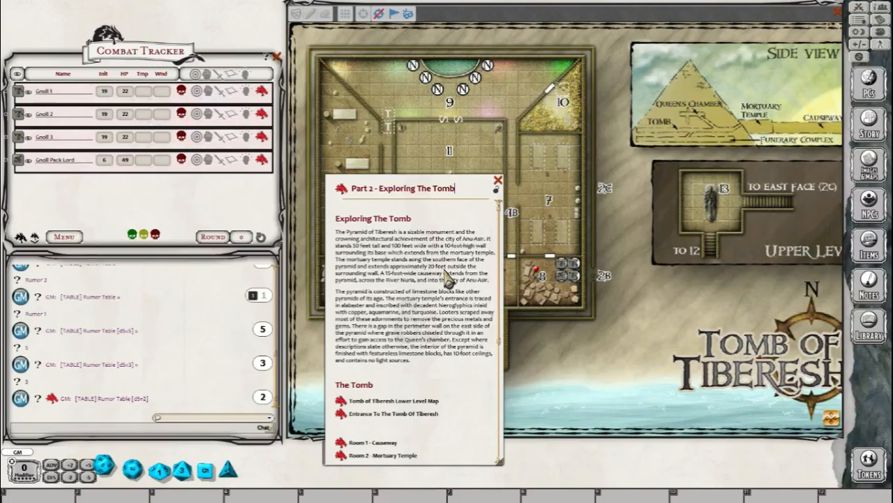
scroll(449, 273, down, 5)
scroll(417, 295, up, 4)
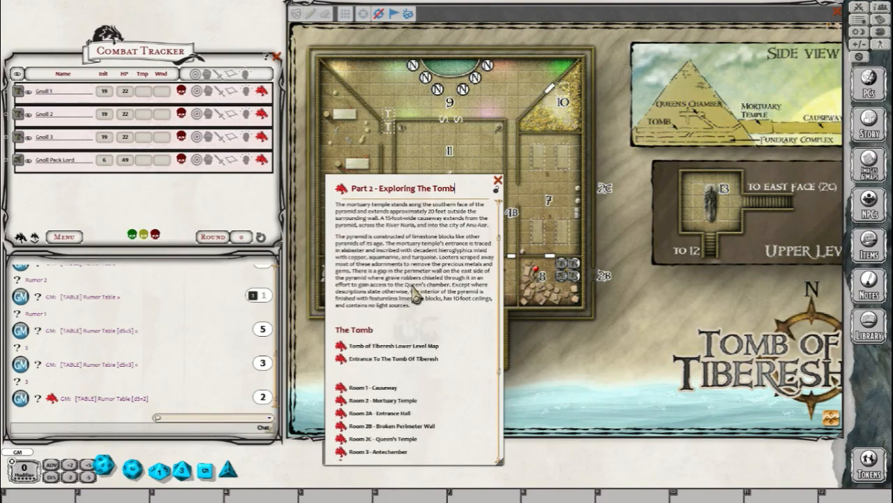
scroll(431, 301, down, 5)
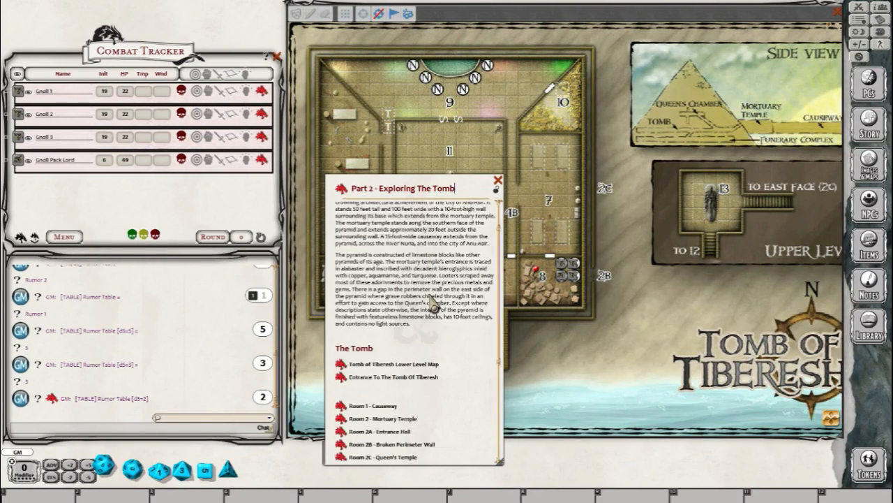
scroll(433, 310, down, 2)
scroll(439, 309, up, 5)
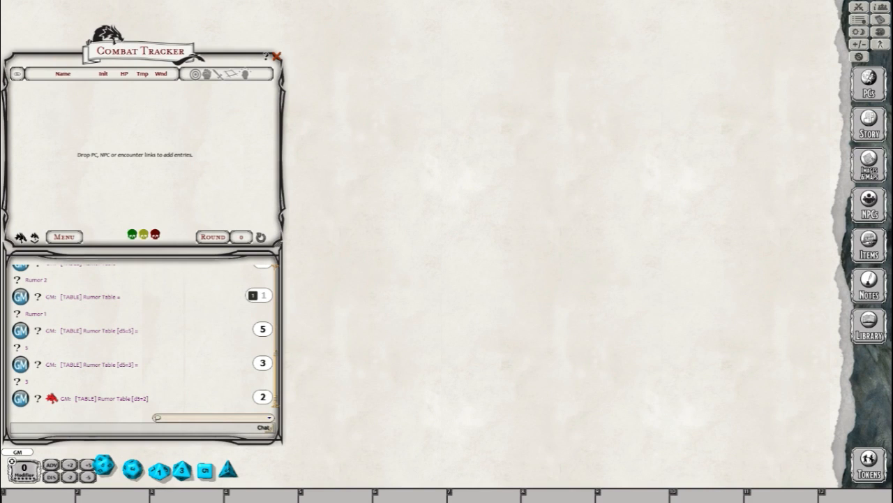
Step: Open the module export with the /export chat command and set the file name to The Tomb Of Tiberesh (5e)
click(92, 427)
text(/export)
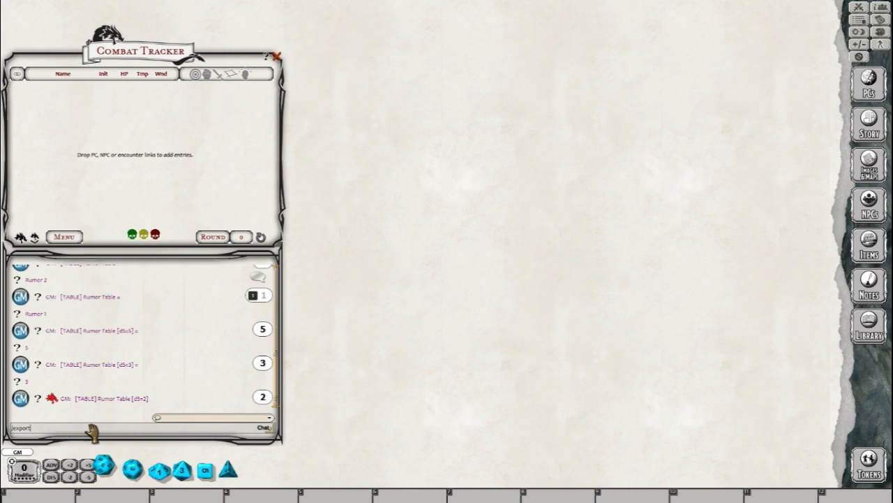
key(Return)
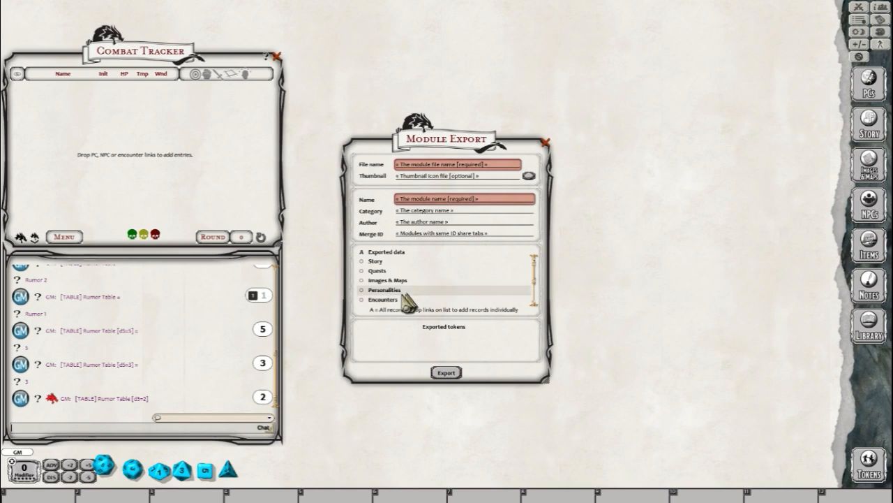
click(446, 166)
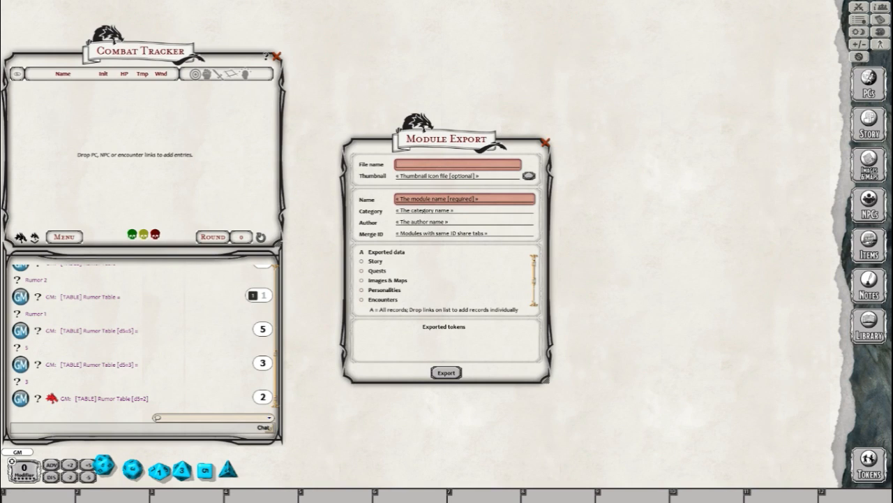
text(Th)
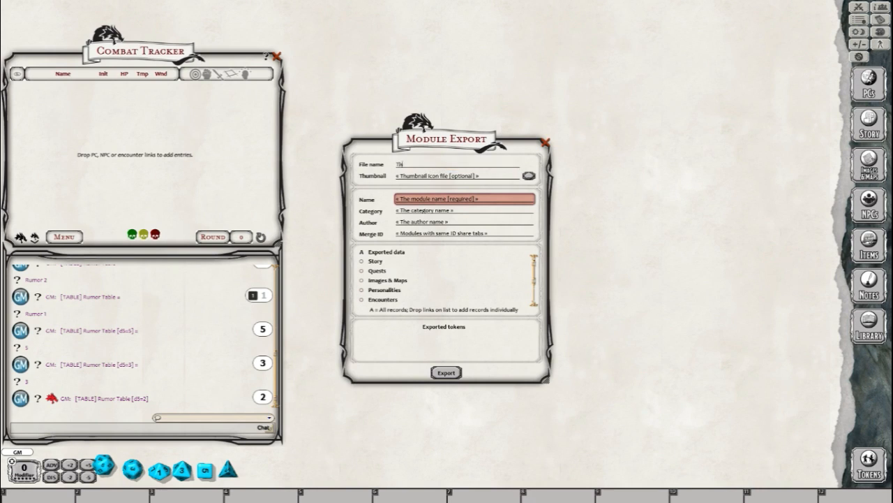
text(e Yomb Of Tiberesh (5e))
Step: Set the module's thumbnail to the Tomb Of Tiberesh Cover image from the images folder of the Tomb Of Tiberesh (5e) Master File campaign
click(529, 177)
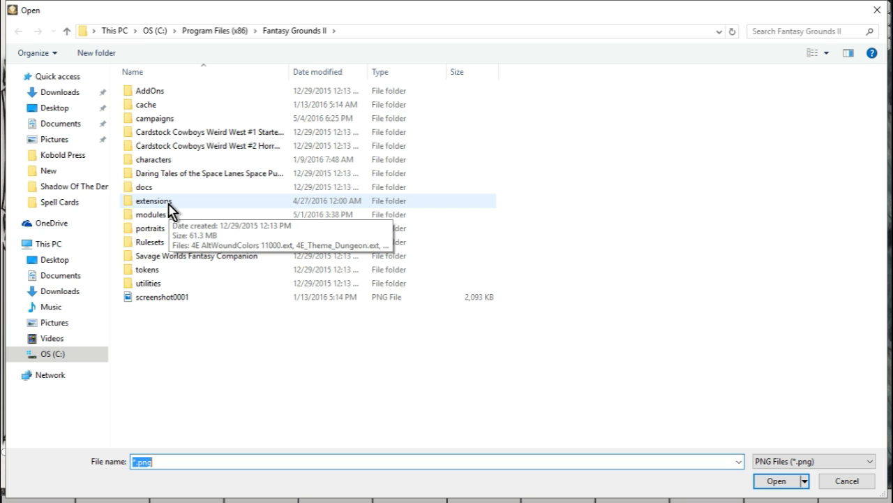
double_click(175, 118)
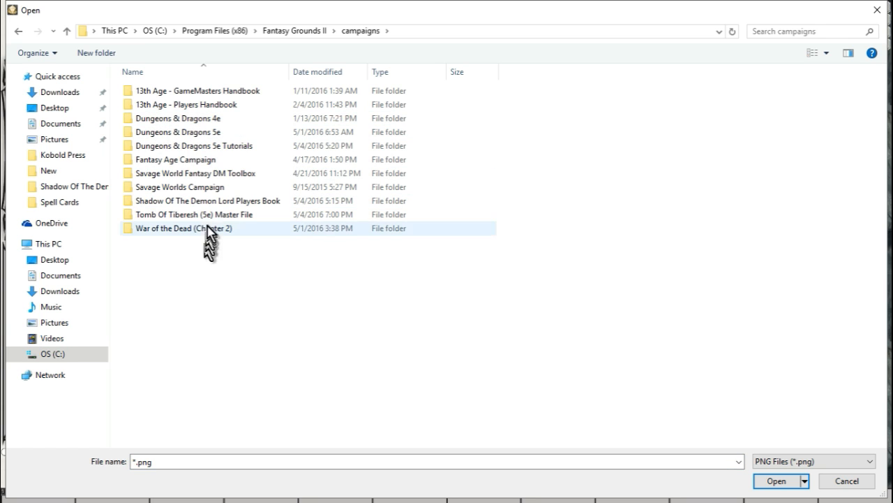
click(207, 217)
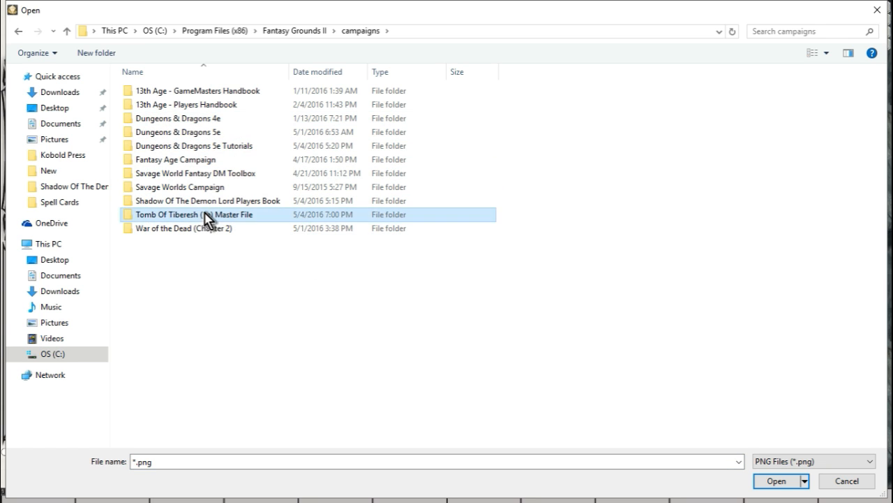
double_click(207, 217)
double_click(171, 91)
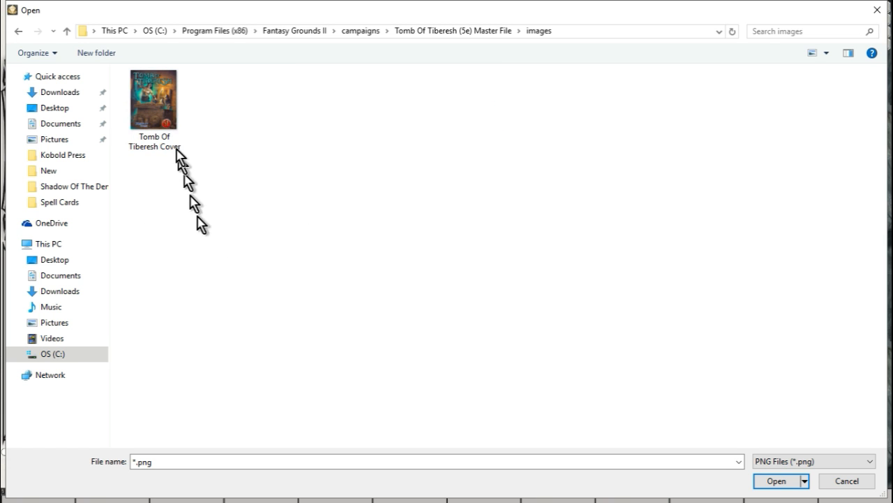
double_click(160, 110)
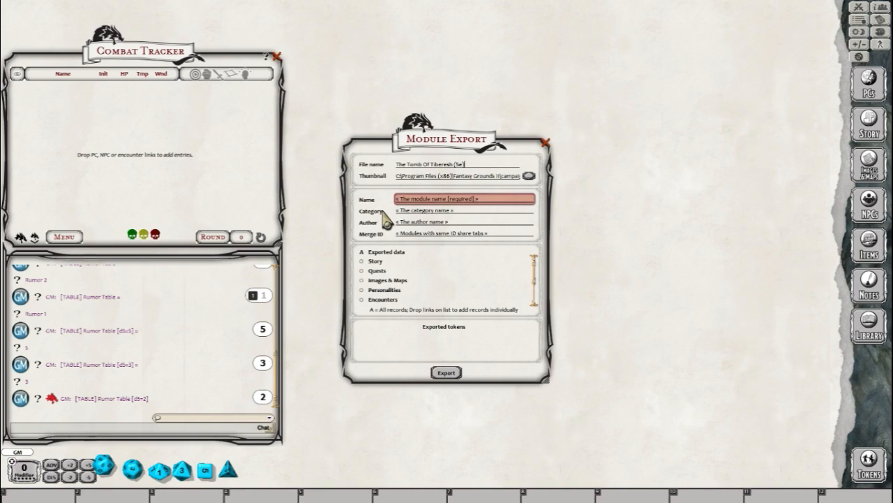
Step: Set the module's name to The Tomb Of Tiberesh (5e), category to Dungeons & Dragons 5e and author to Kobold Press
click(462, 199)
drag(482, 166, 448, 201)
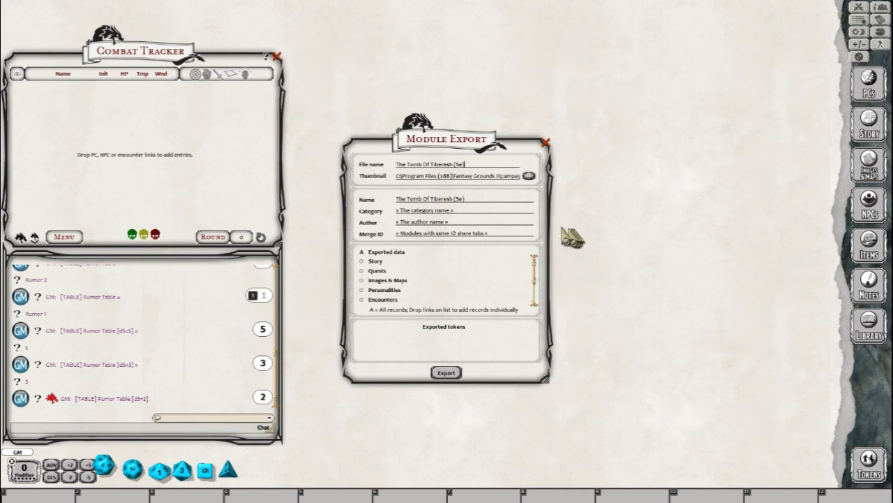
click(472, 211)
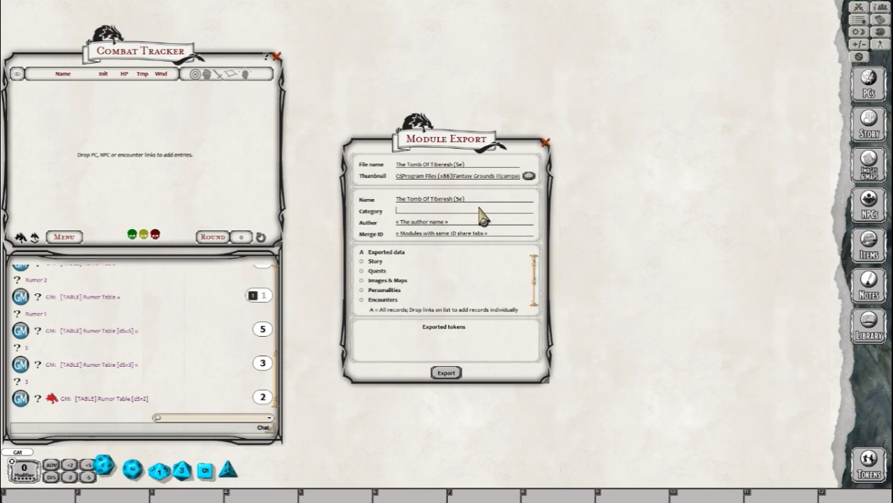
text(Dungeons & Dragons 5e)
click(459, 222)
text(Kobold Press)
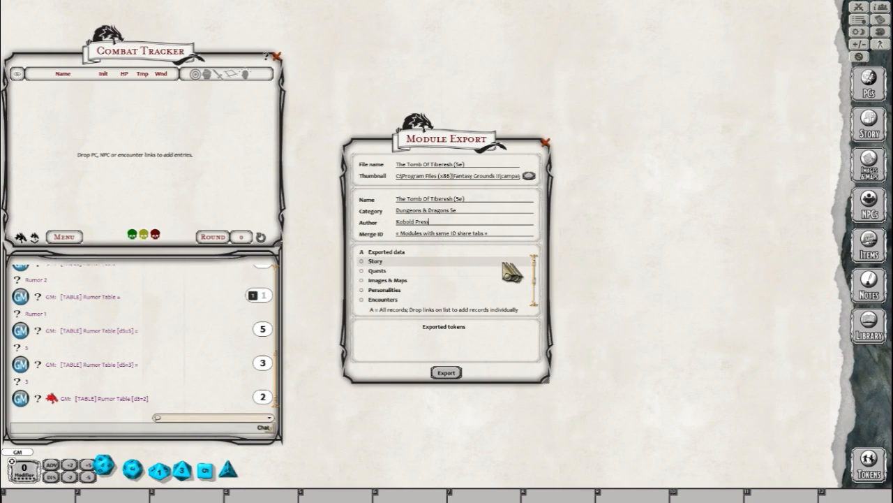
Step: Include all Story, Quests, Images & Maps, Personalities, Encounters, Items, Parcels and Tables records in the module export
click(362, 261)
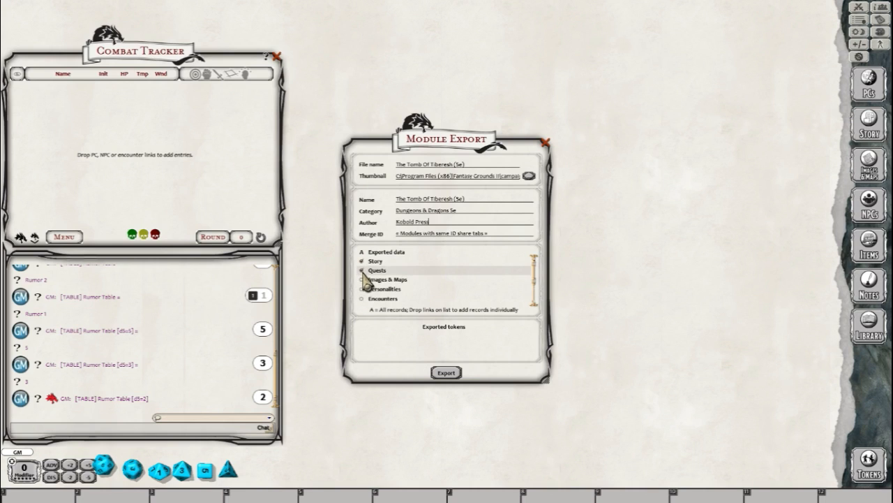
click(363, 270)
click(362, 279)
click(363, 298)
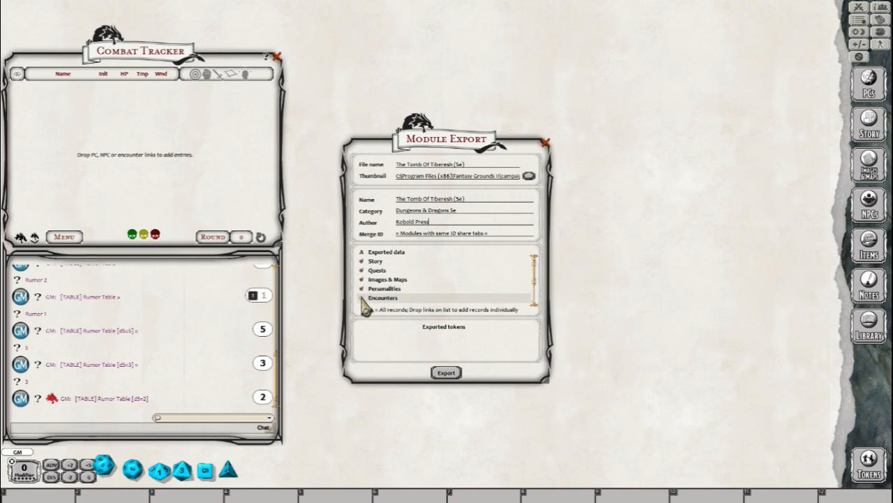
scroll(398, 303, down, 2)
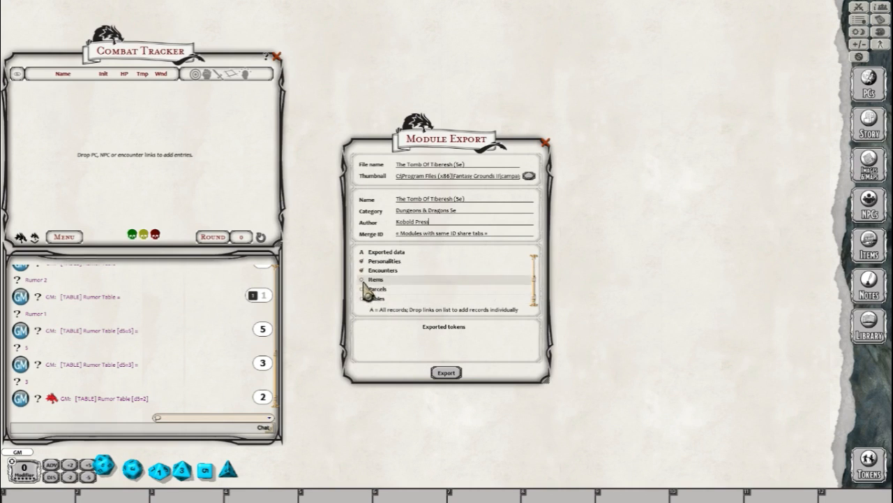
click(362, 280)
click(362, 289)
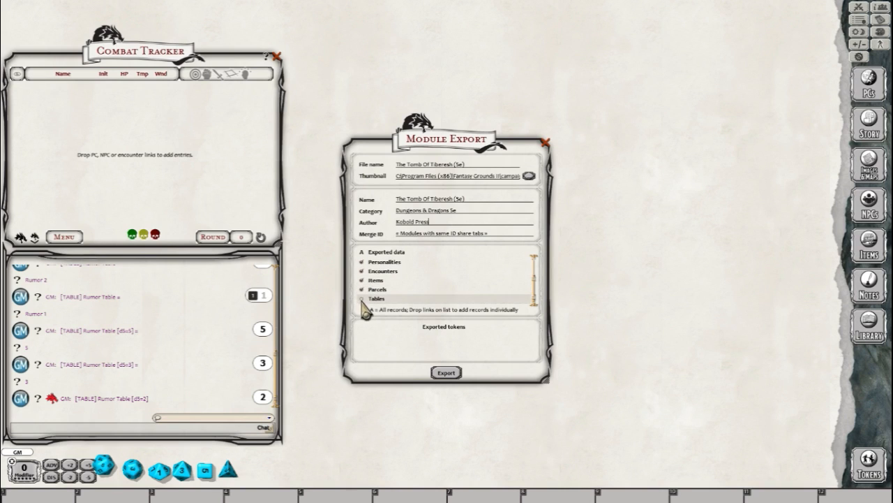
click(362, 300)
scroll(441, 287, up, 2)
scroll(441, 292, down, 2)
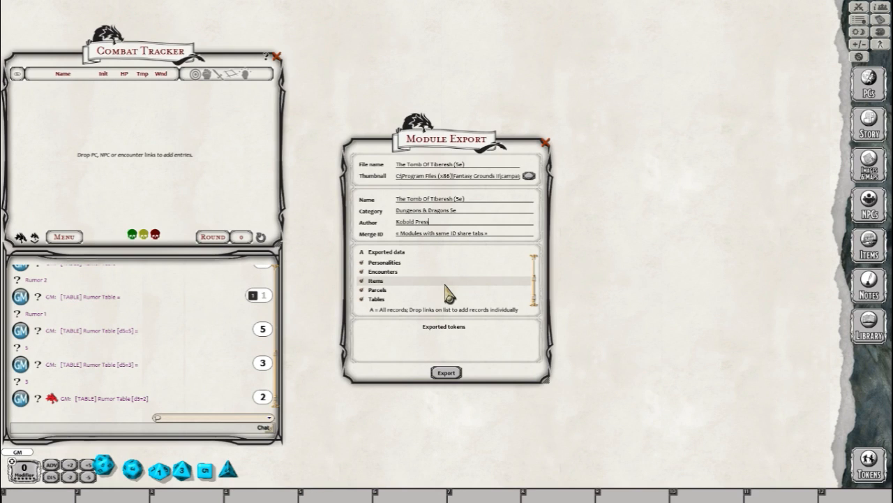
scroll(412, 286, up, 3)
scroll(377, 274, down, 3)
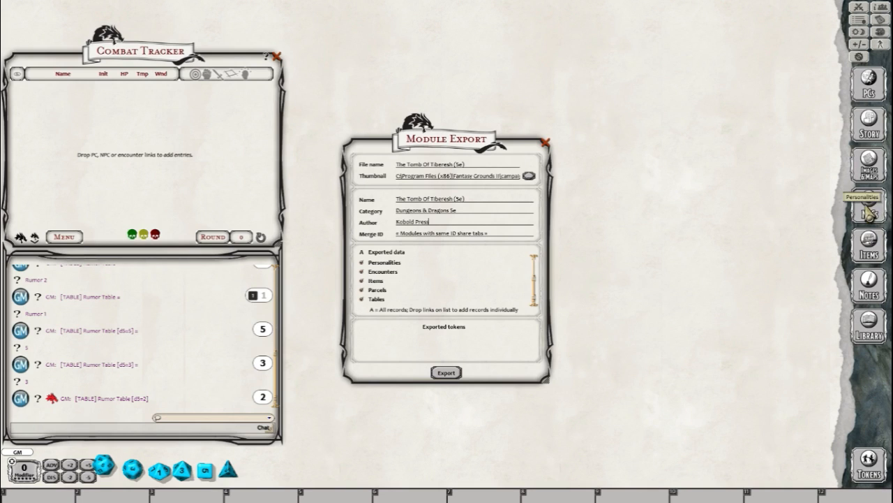
Step: Open the Gnoll record from the NPC list and add its token to the module's exported tokens
click(869, 204)
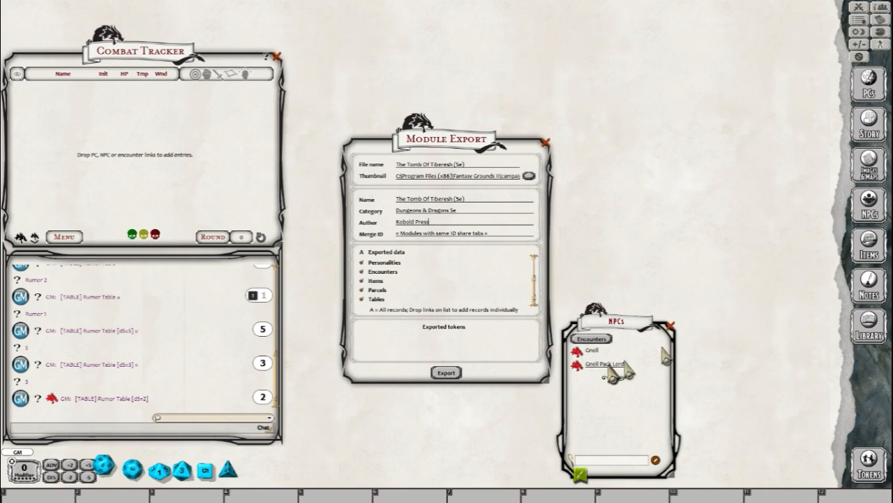
click(592, 350)
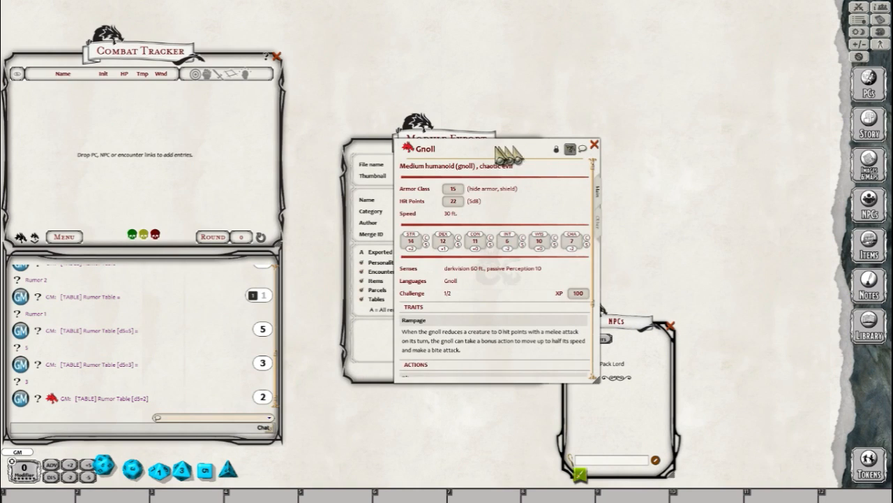
click(596, 145)
drag(577, 351, 462, 357)
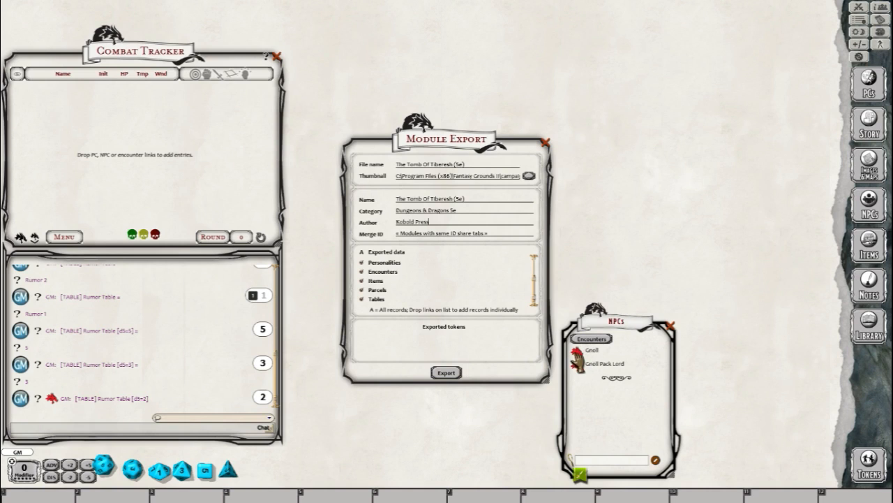
click(578, 351)
drag(522, 156, 439, 352)
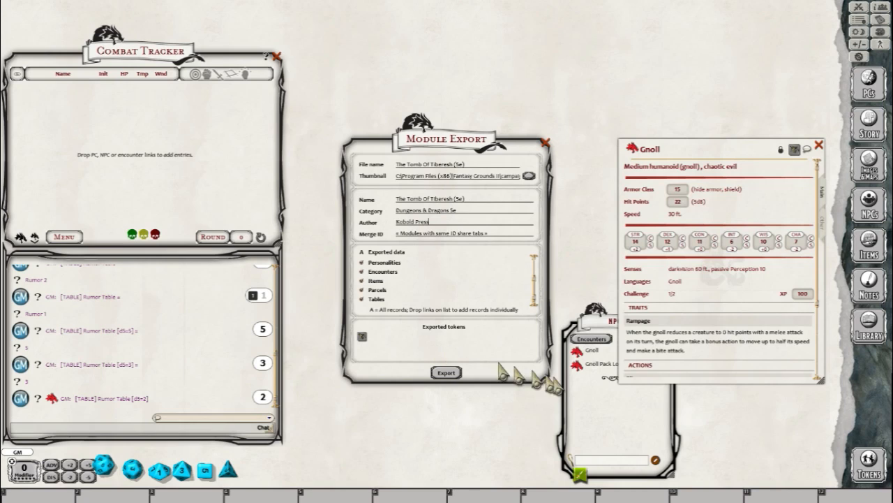
Step: Add the Gnoll Pack Lord's token to the exported tokens and close the NPC records and list
click(594, 363)
drag(482, 139, 425, 346)
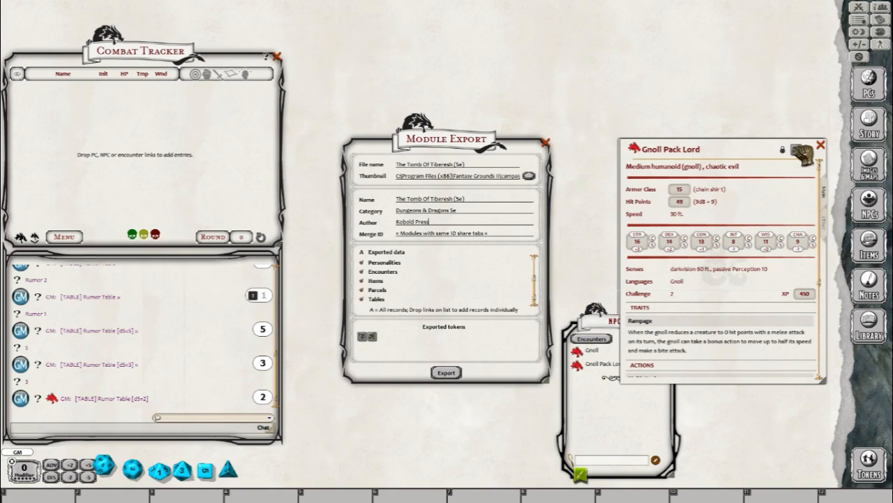
click(821, 145)
click(820, 146)
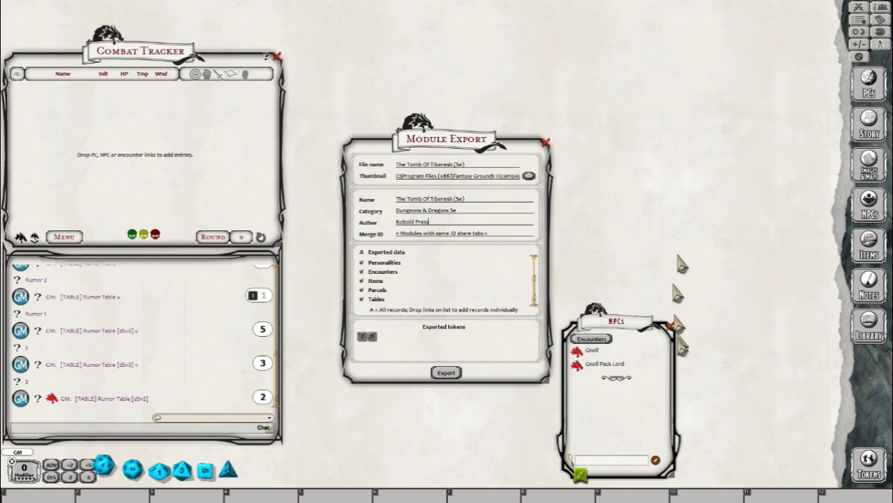
click(670, 328)
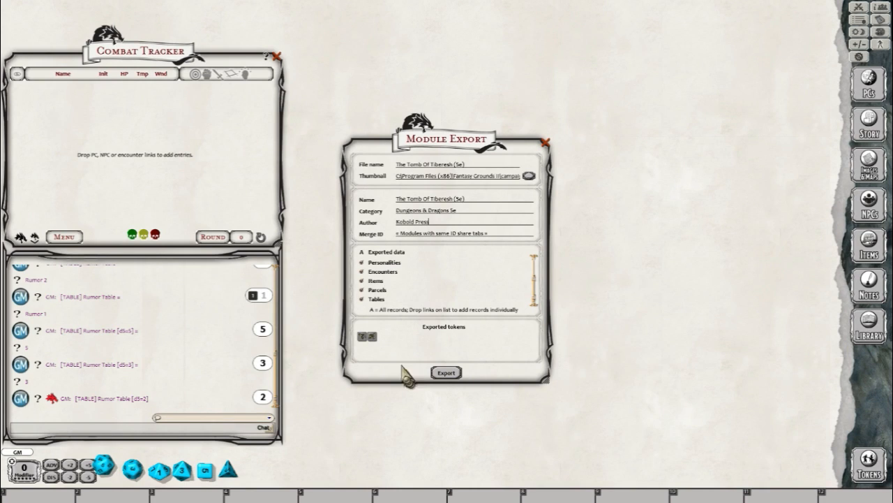
Step: Export the module and return to the launcher
click(446, 373)
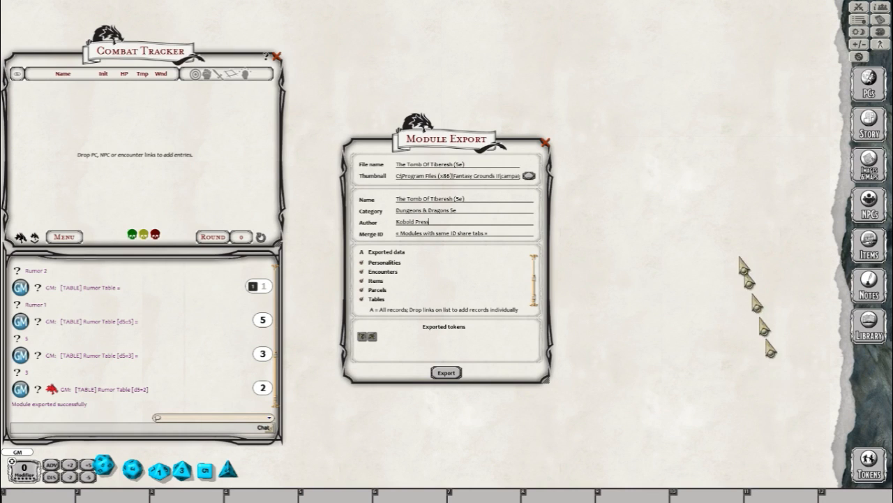
click(548, 143)
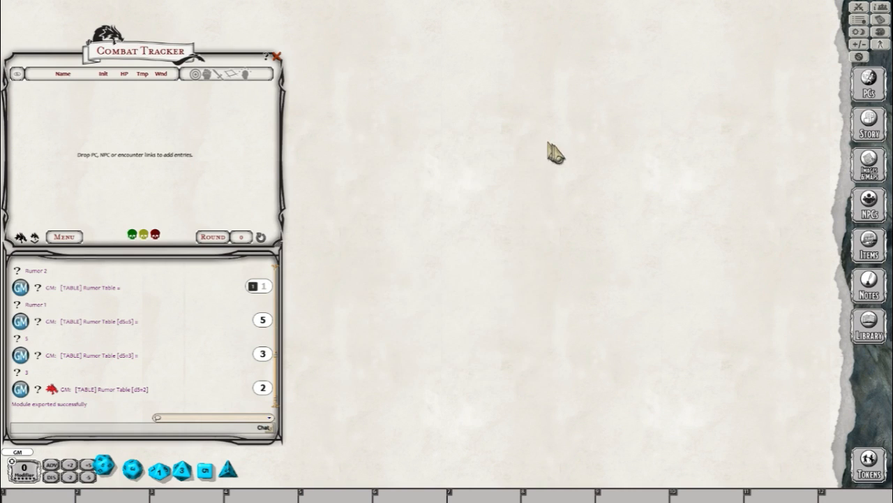
right_click(482, 279)
click(481, 240)
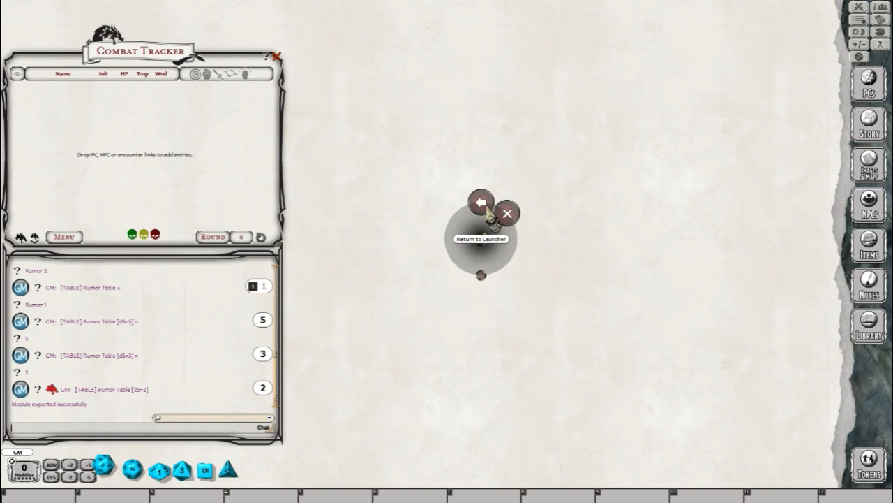
click(482, 203)
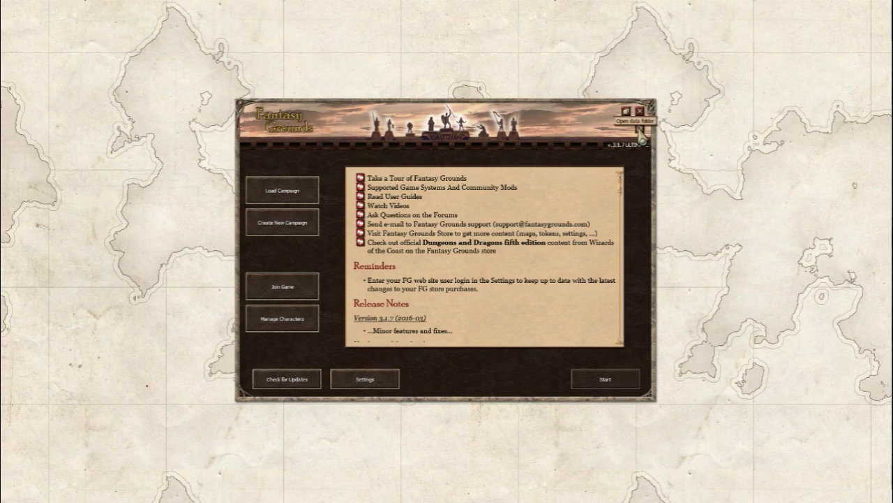
Step: Open the modules folder in the Fantasy Grounds II data folder and locate the exported The Tomb Of Tiberesh (5e) file
drag(892, 53, 397, 97)
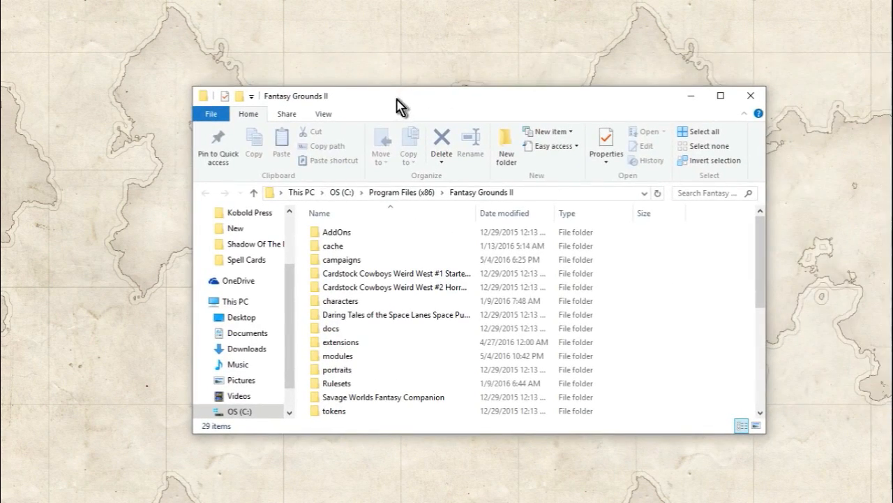
click(349, 260)
click(351, 357)
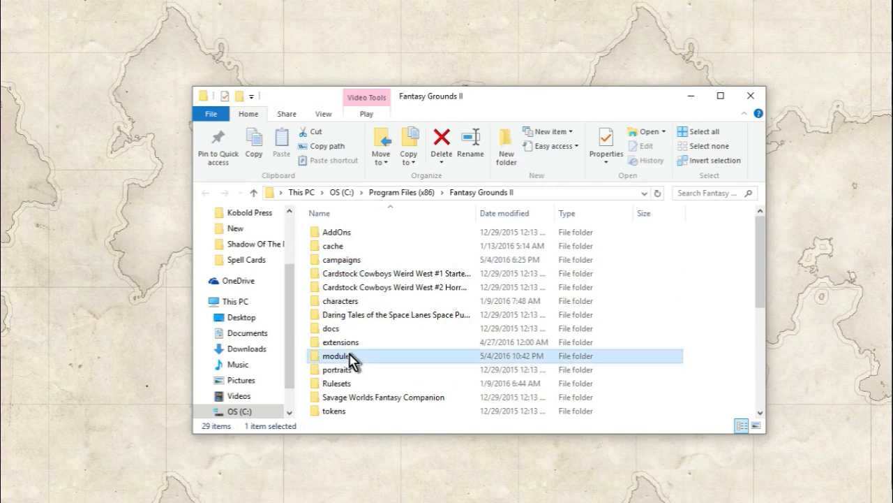
double_click(350, 357)
scroll(558, 360, down, 2)
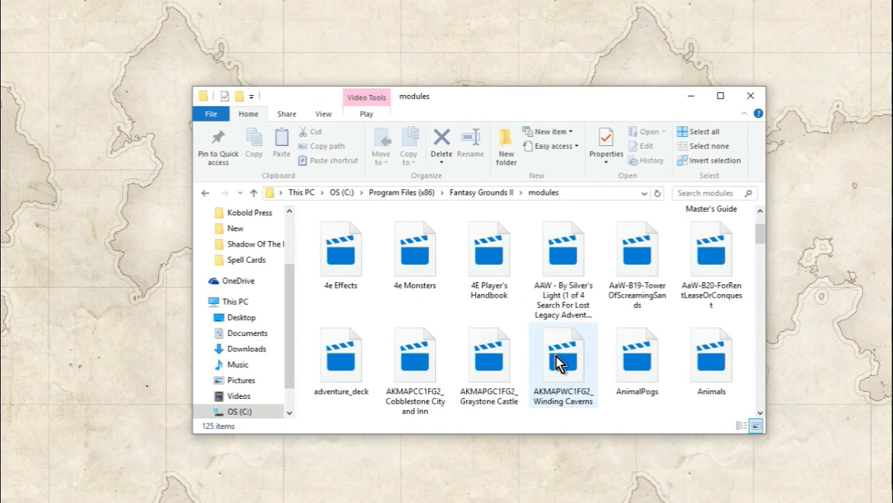
scroll(564, 366, down, 2)
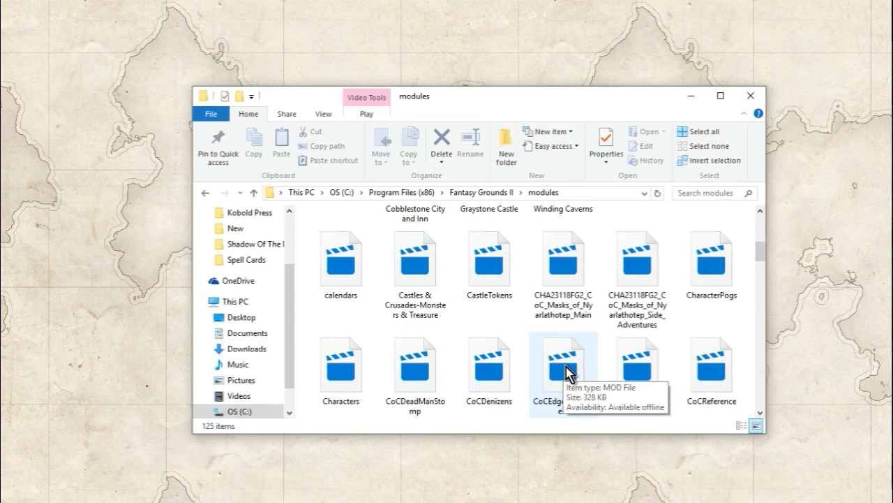
scroll(568, 377, down, 2)
scroll(569, 378, down, 1)
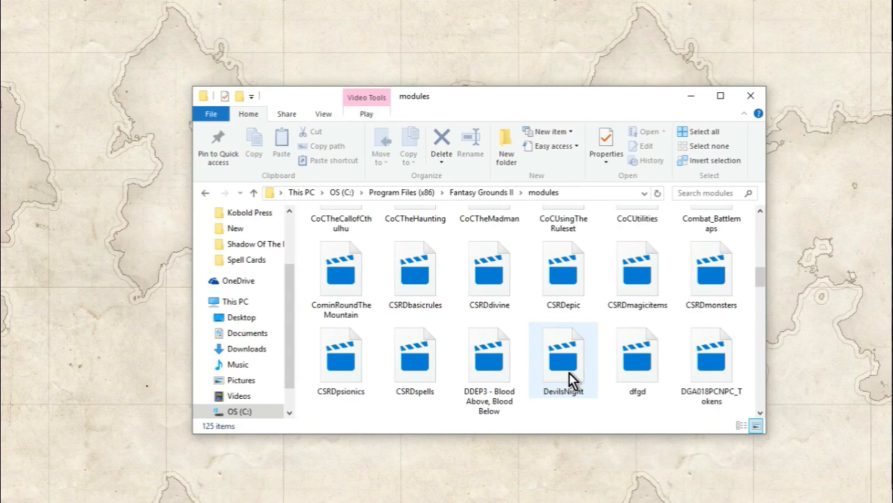
scroll(571, 377, down, 8)
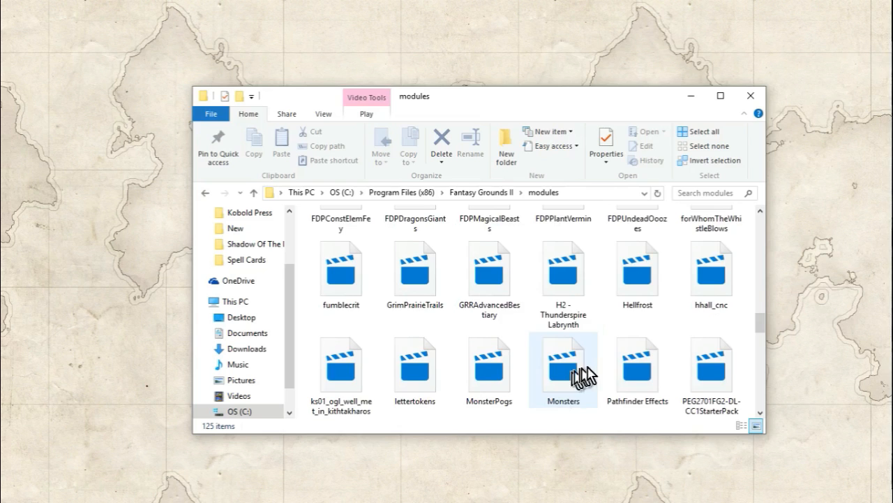
scroll(610, 369, down, 10)
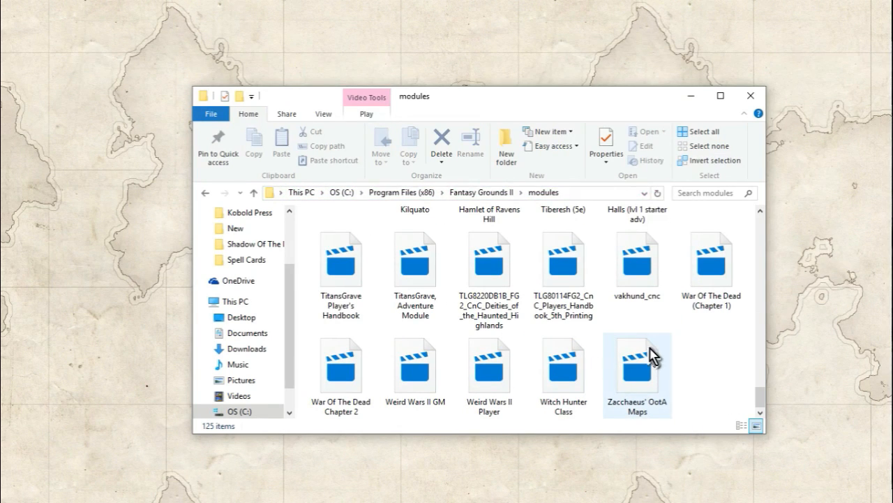
scroll(660, 351, up, 1)
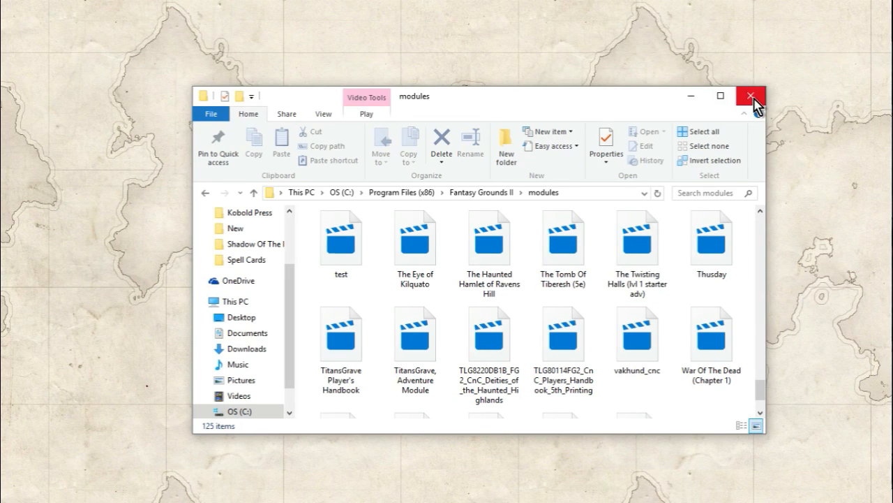
Step: Look up the Tomb Of Tiberesh (5e) Master File folder in the campaigns folder, and close File Explorer
click(206, 193)
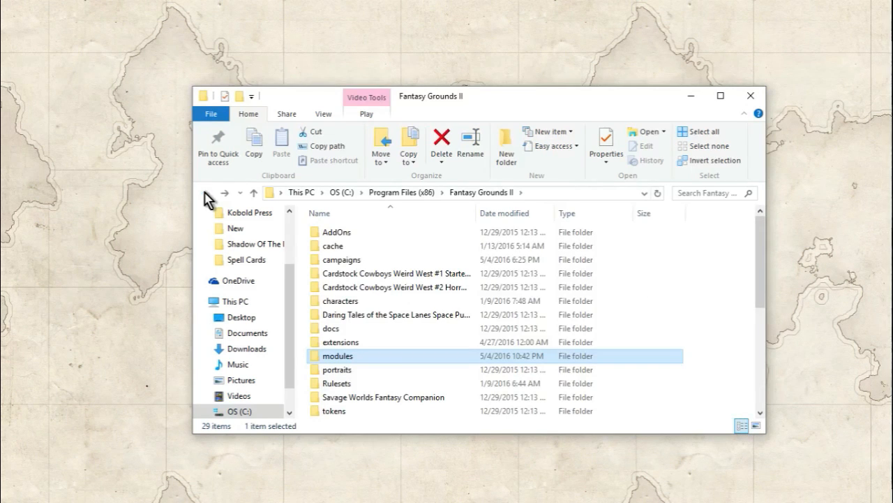
double_click(347, 262)
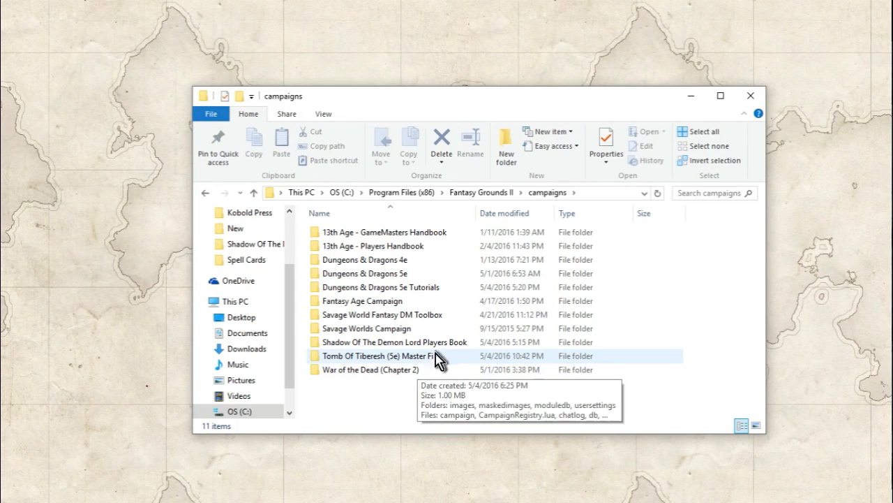
click(751, 96)
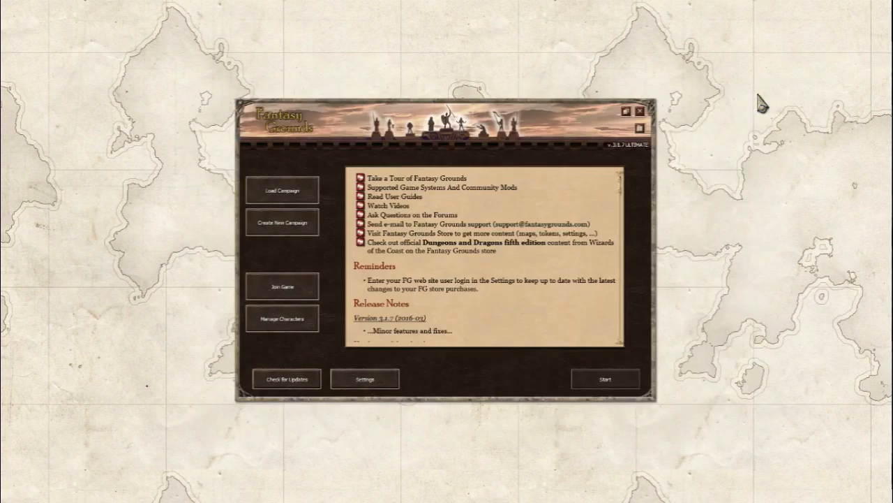
Step: Load the Dungeons & Dragons 5e campaign from the launcher's campaign list
click(279, 199)
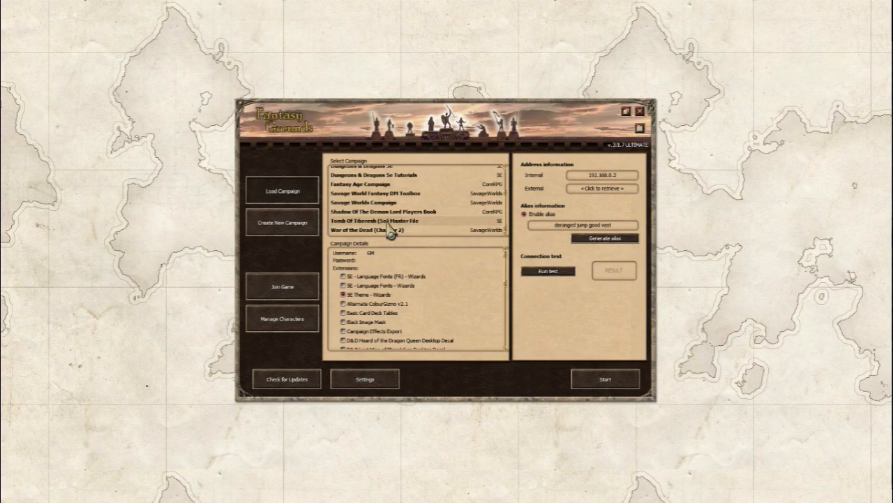
scroll(434, 222, up, 2)
scroll(436, 221, down, 3)
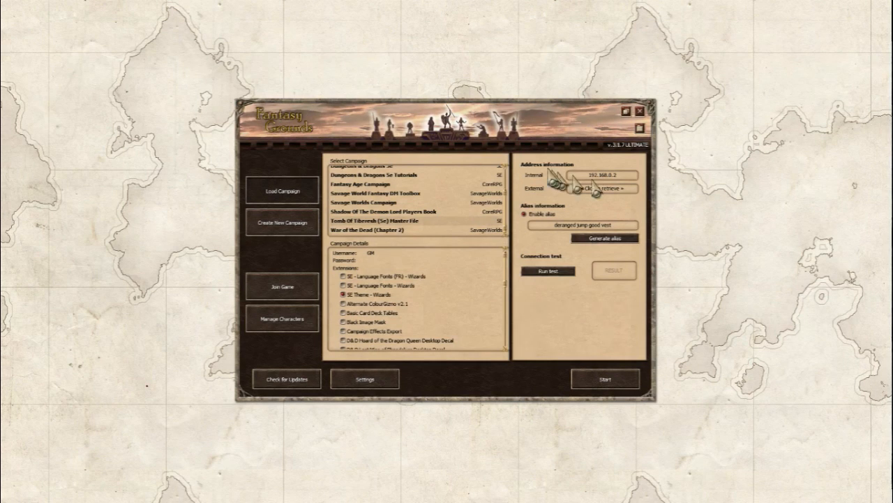
scroll(404, 231, up, 3)
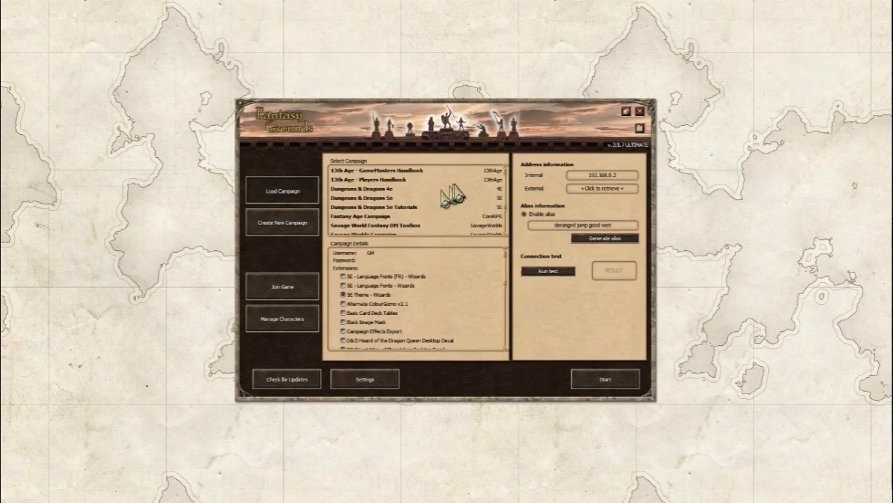
click(374, 199)
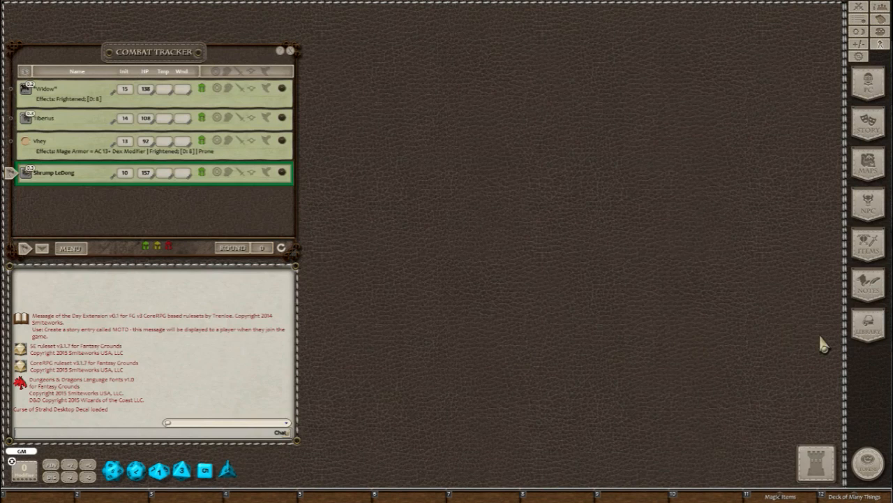
Step: Activate The Tomb Of Tiberesh (5e) module for the campaign, and close the module activation and library windows
click(873, 327)
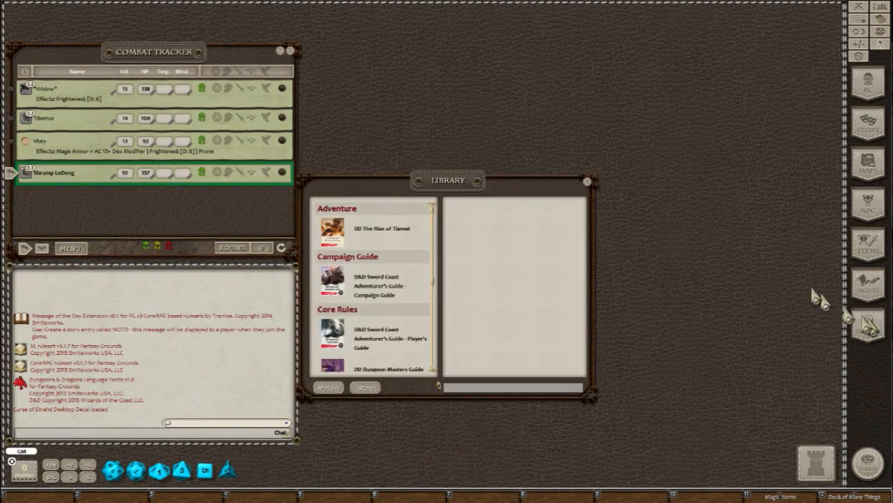
scroll(403, 322, down, 3)
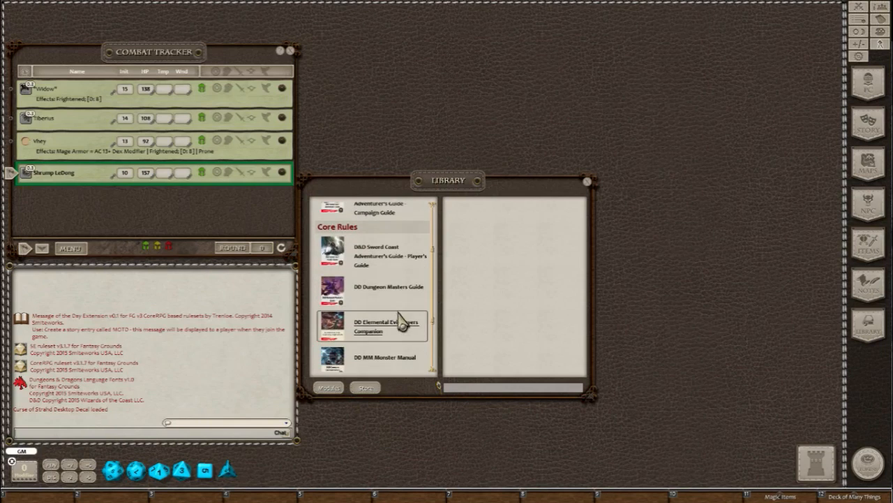
click(329, 388)
scroll(497, 308, down, 5)
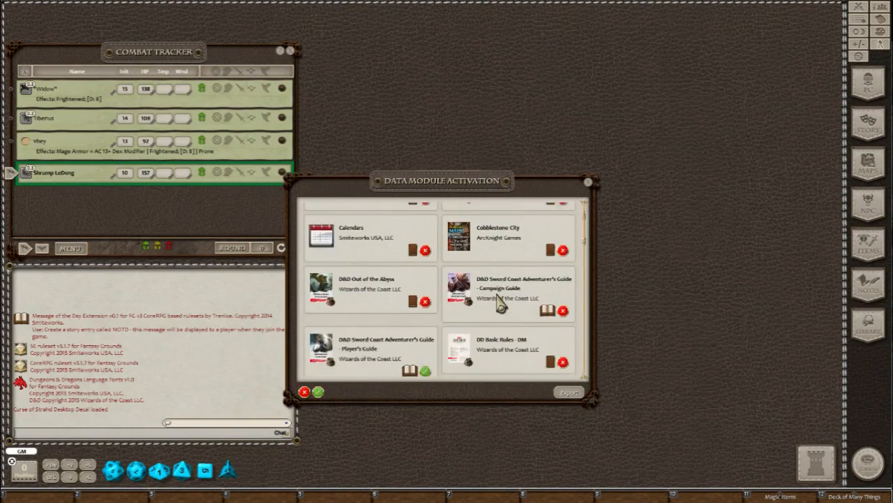
scroll(500, 309, down, 3)
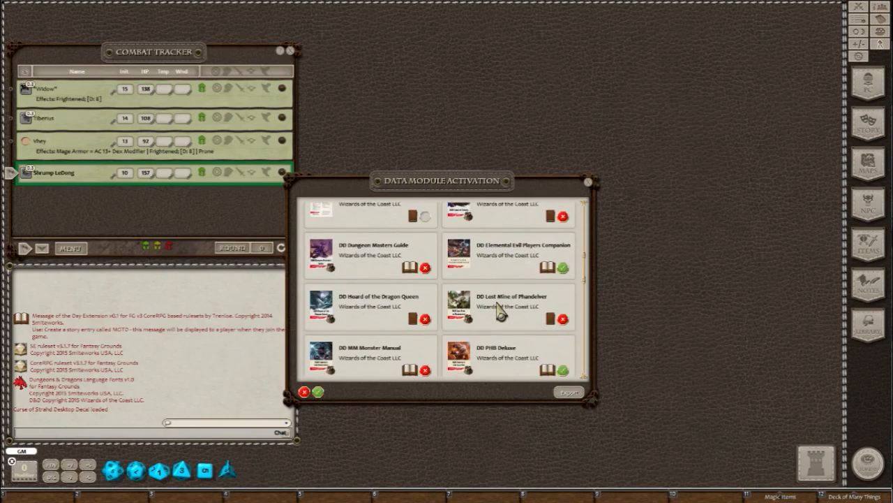
scroll(467, 262, down, 8)
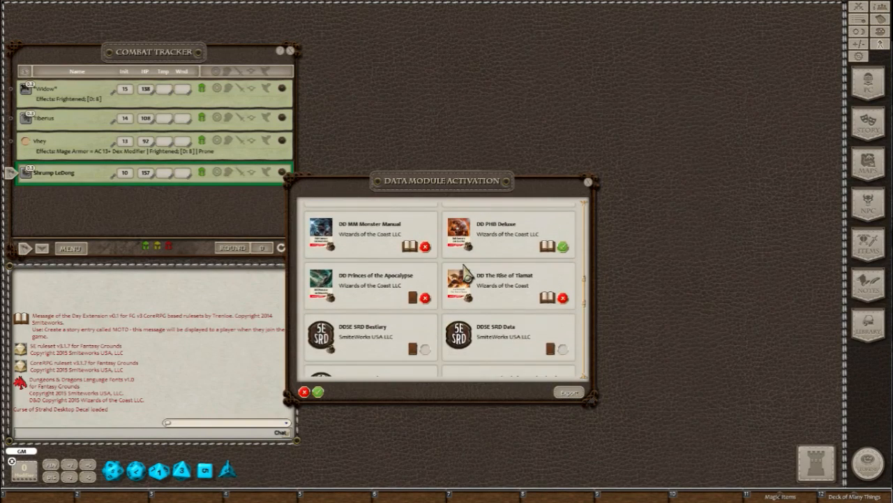
scroll(475, 279, down, 4)
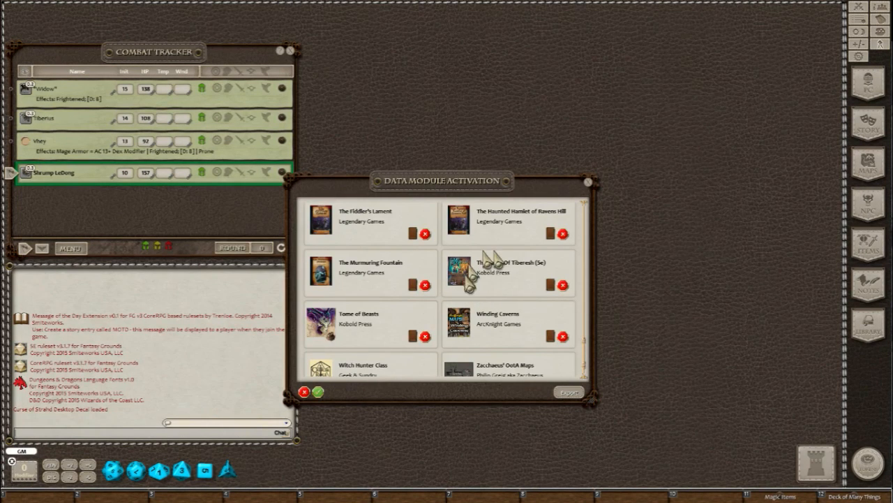
click(549, 284)
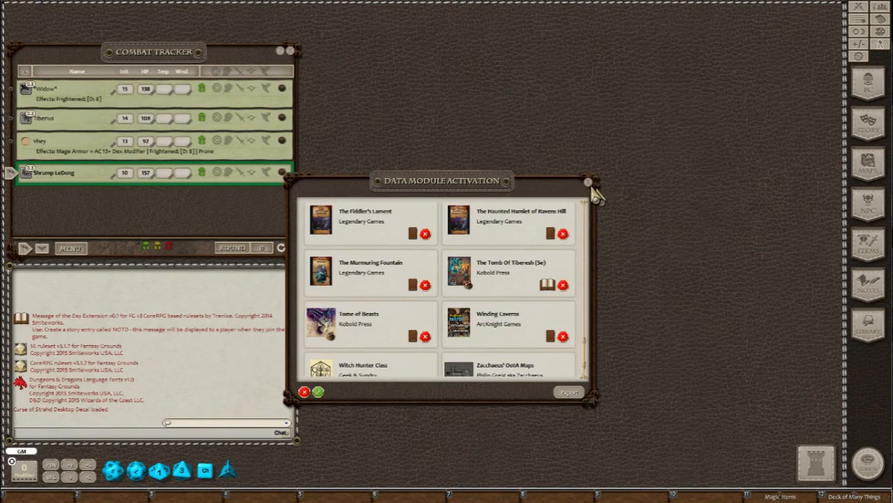
click(588, 182)
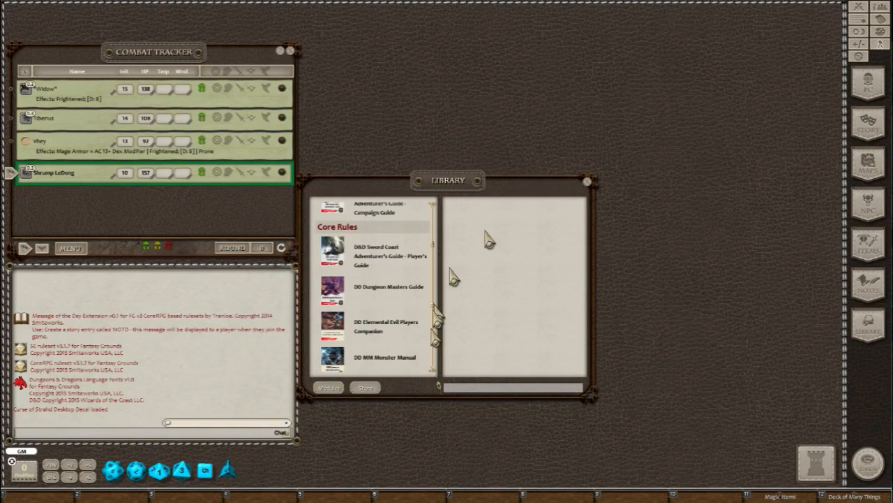
click(587, 182)
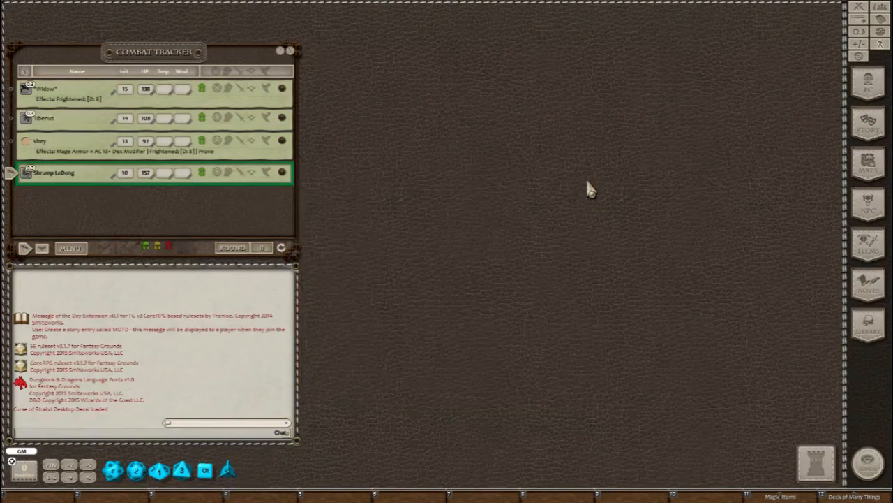
Step: Filter the story entries to The Tomb Of Tiberesh (5e), then open its main story and the Tomb Of Tiberesh Cover image
click(870, 124)
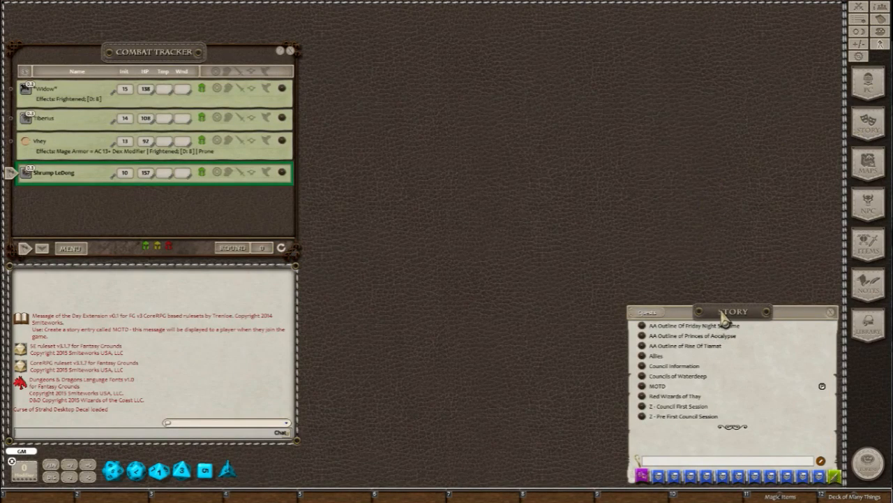
click(835, 476)
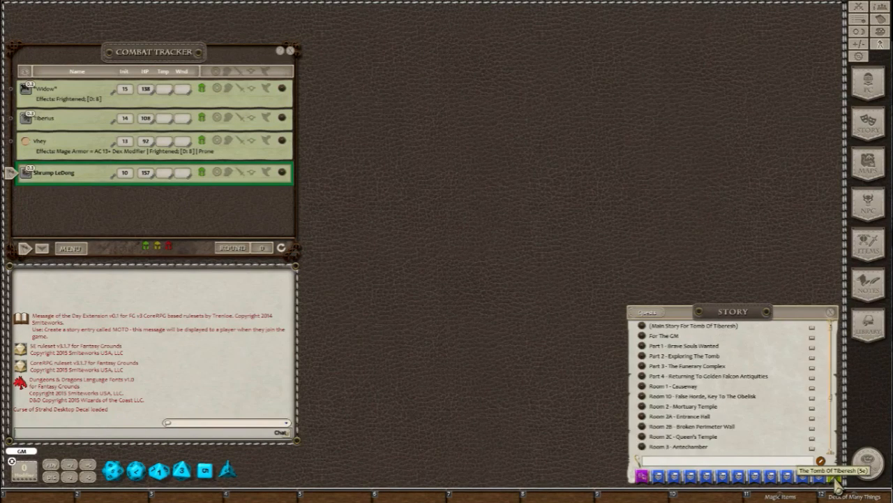
click(684, 326)
drag(471, 113, 432, 192)
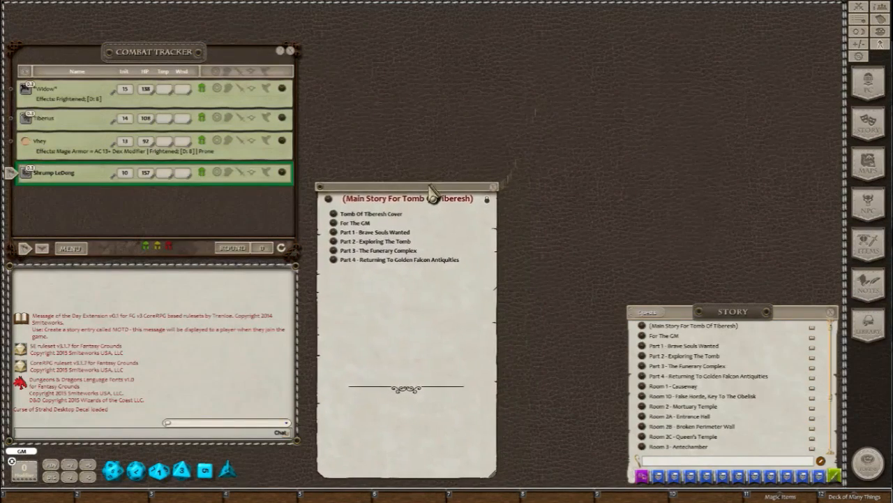
click(333, 215)
drag(466, 111, 765, 11)
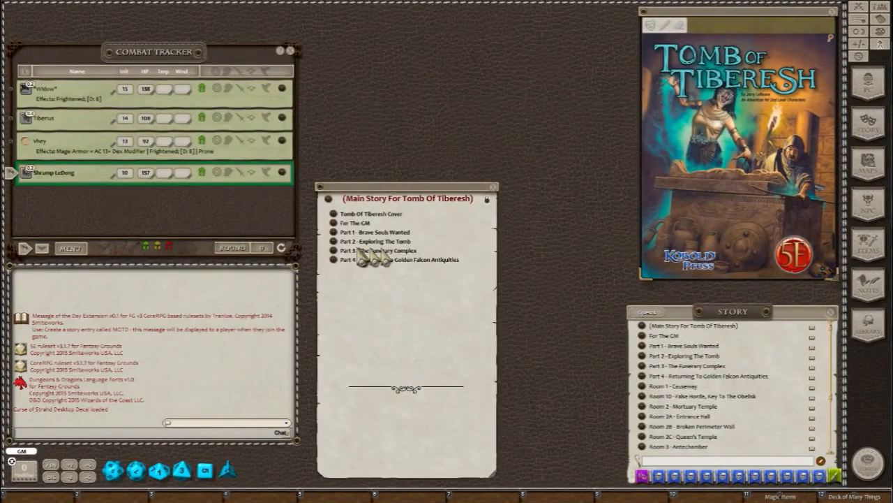
Step: Open the For The GM entry and its linked Part 1 - Brave Souls Wanted entry, reading each through to the end
click(333, 223)
drag(459, 113, 419, 194)
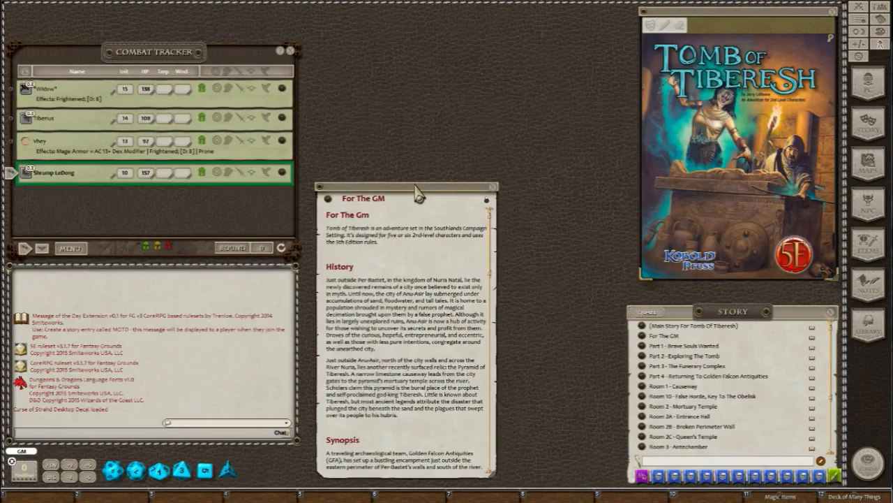
scroll(423, 290, down, 15)
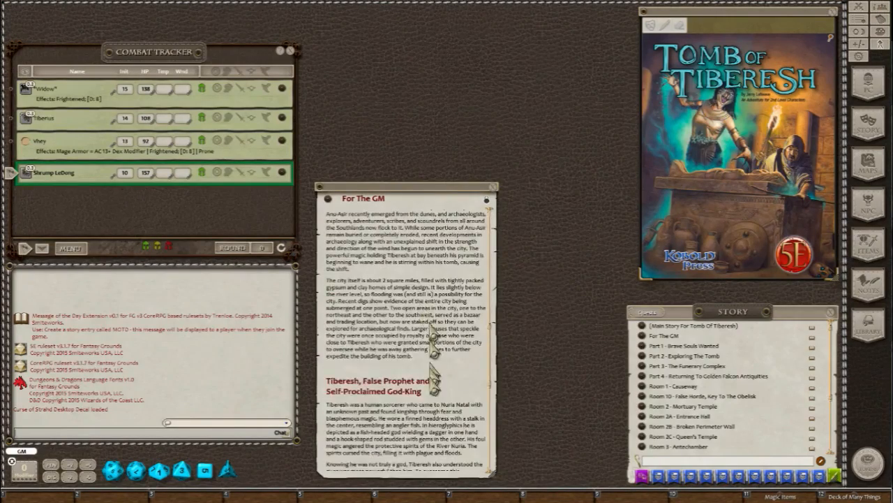
scroll(433, 405, down, 3)
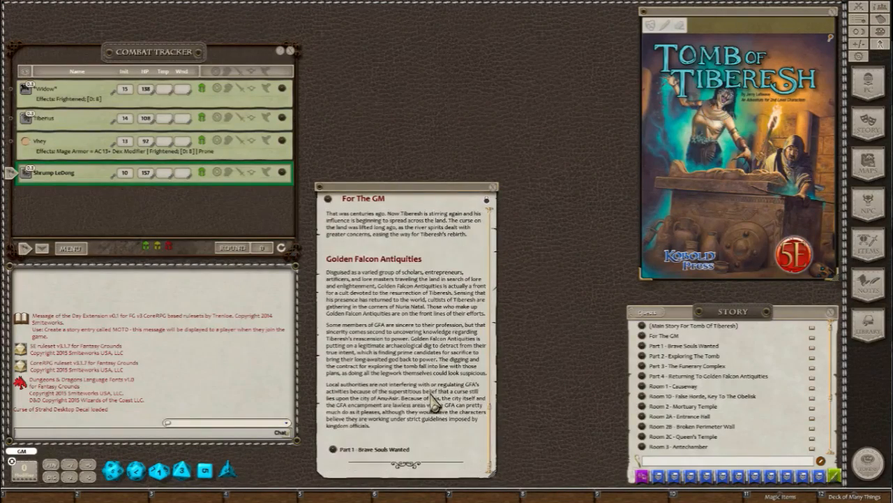
click(333, 449)
drag(440, 113, 399, 192)
scroll(395, 356, down, 15)
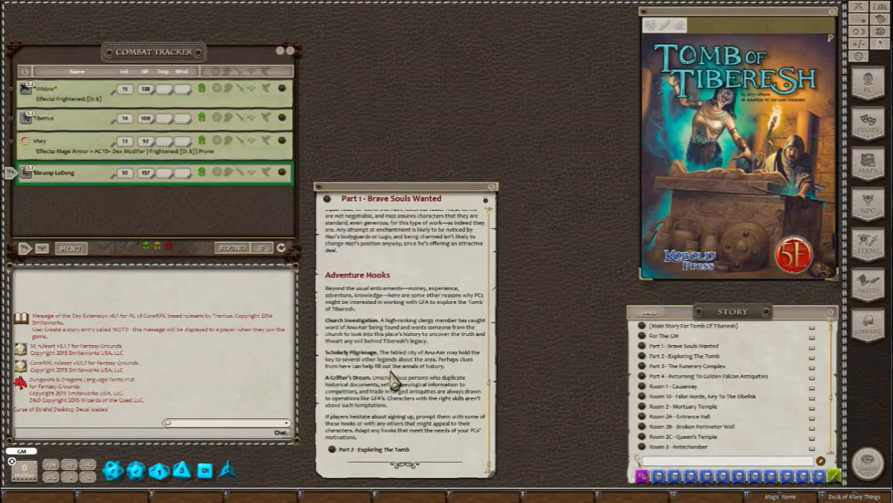
Step: Follow the link to Part 2 - Exploring The Tomb and review its map and room links
click(332, 449)
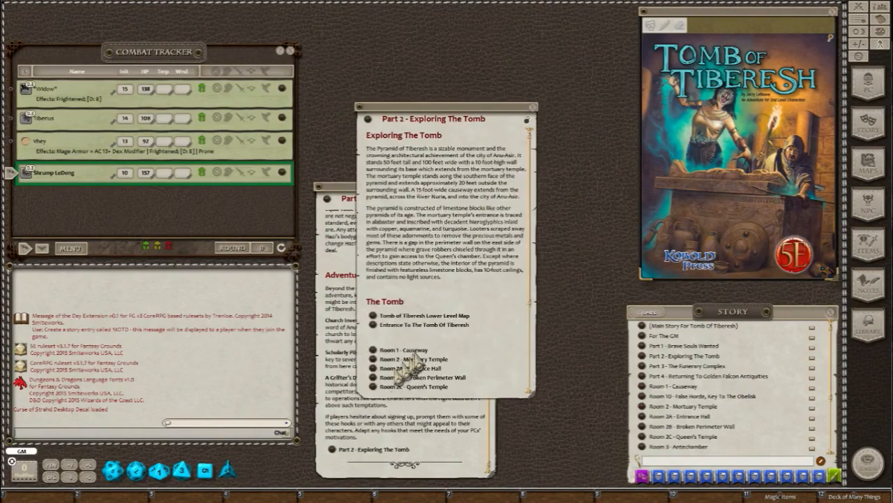
drag(465, 113, 424, 194)
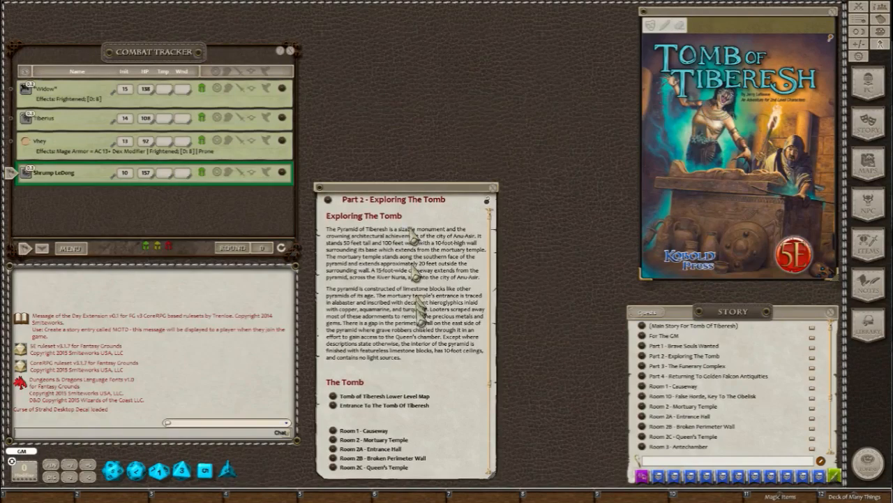
scroll(418, 356, down, 3)
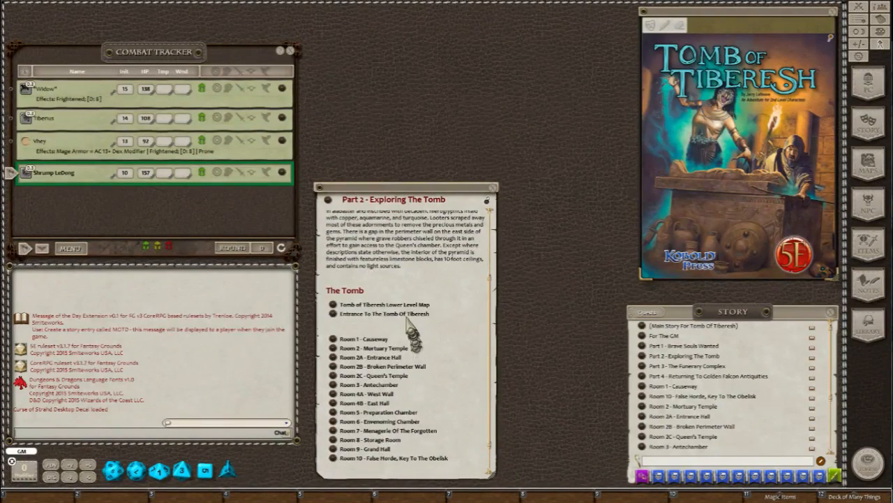
scroll(385, 323, down, 1)
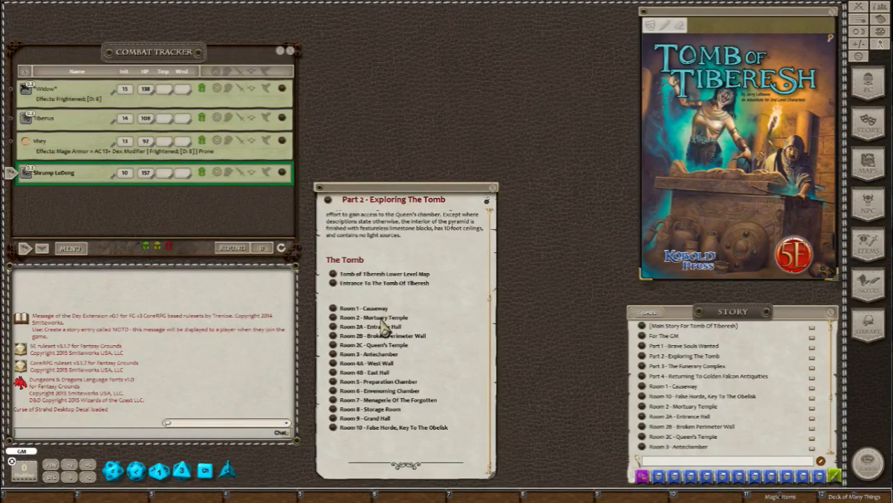
Step: Open the Tomb of Tiberesh map from the Part 2 links, check its pins, and close it
click(336, 279)
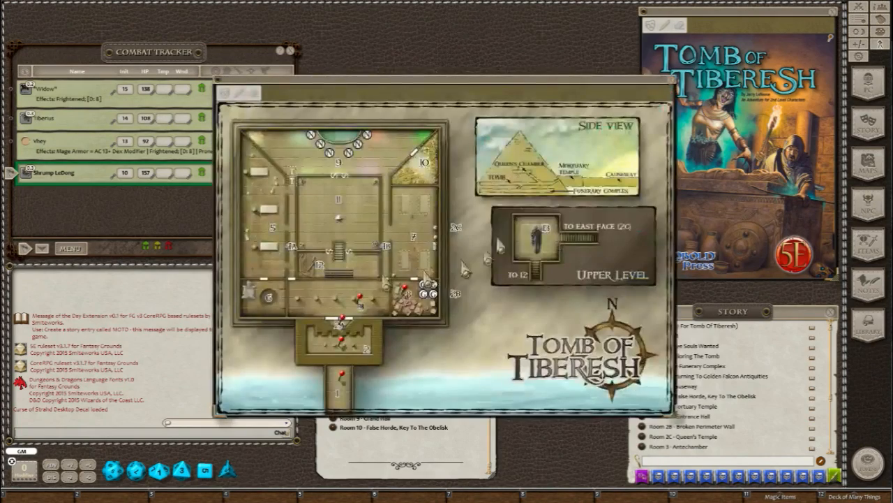
drag(564, 86, 731, 18)
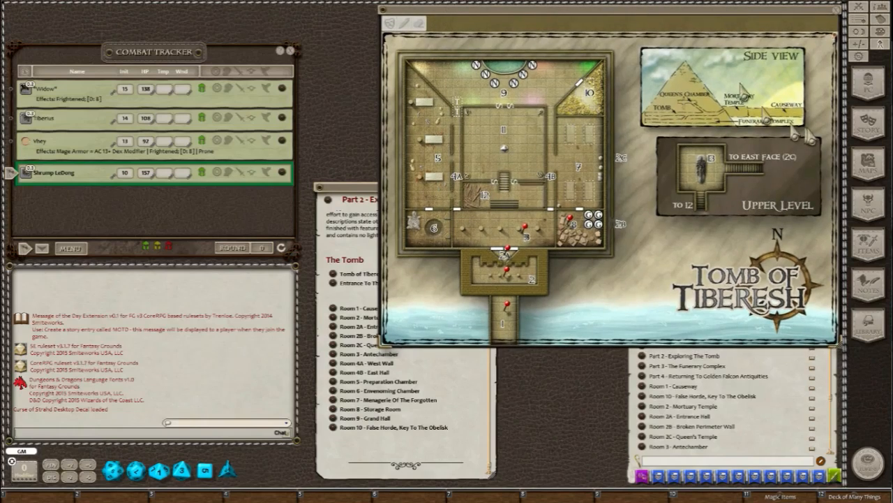
click(841, 12)
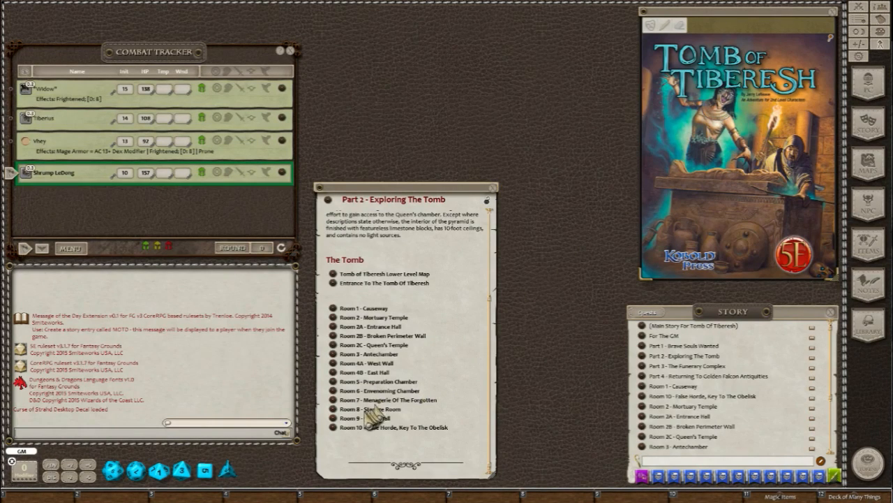
Step: Open Room 8 - Storage Room, remove the blank line above the grave robbers paragraph, and lock the entry
click(333, 409)
drag(471, 113, 429, 196)
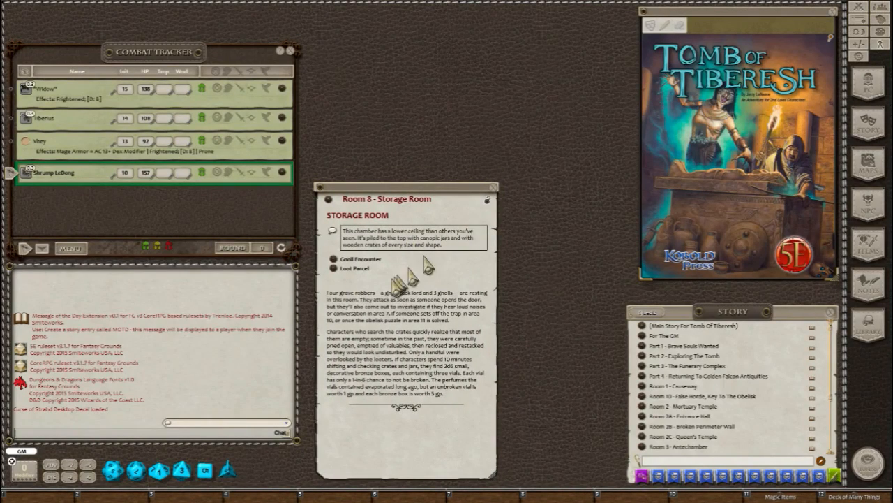
click(354, 290)
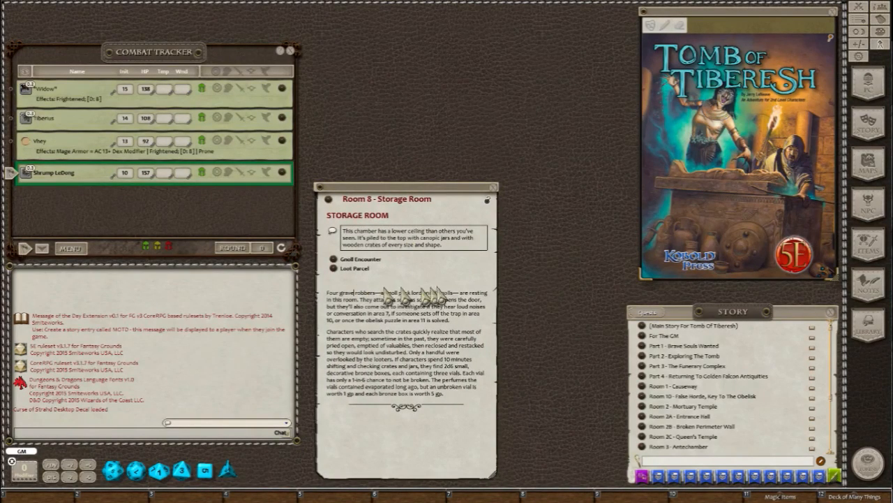
click(328, 294)
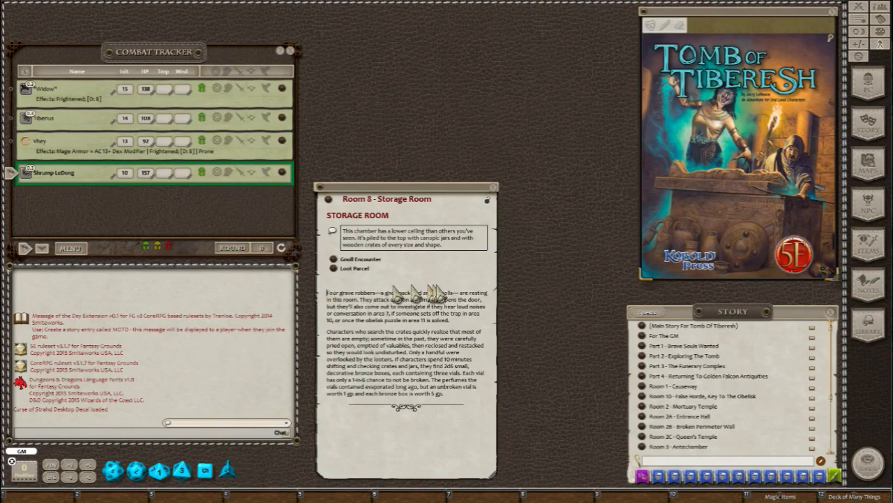
key(BackSpace)
click(488, 200)
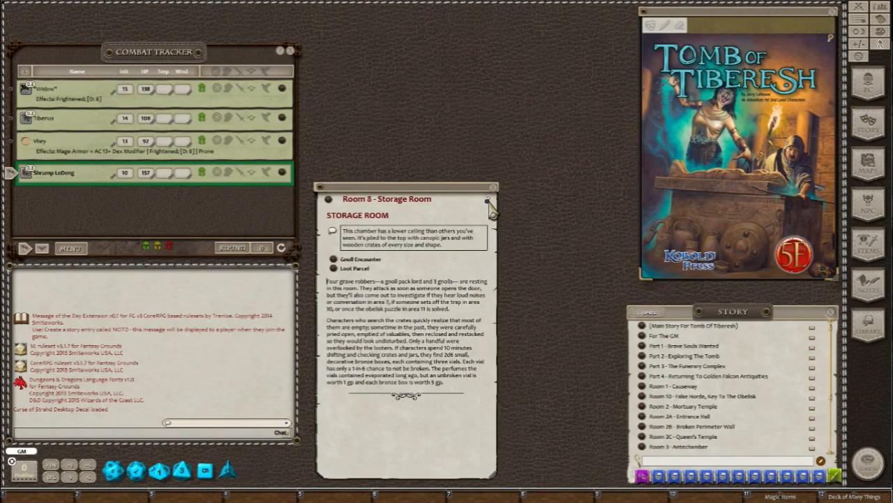